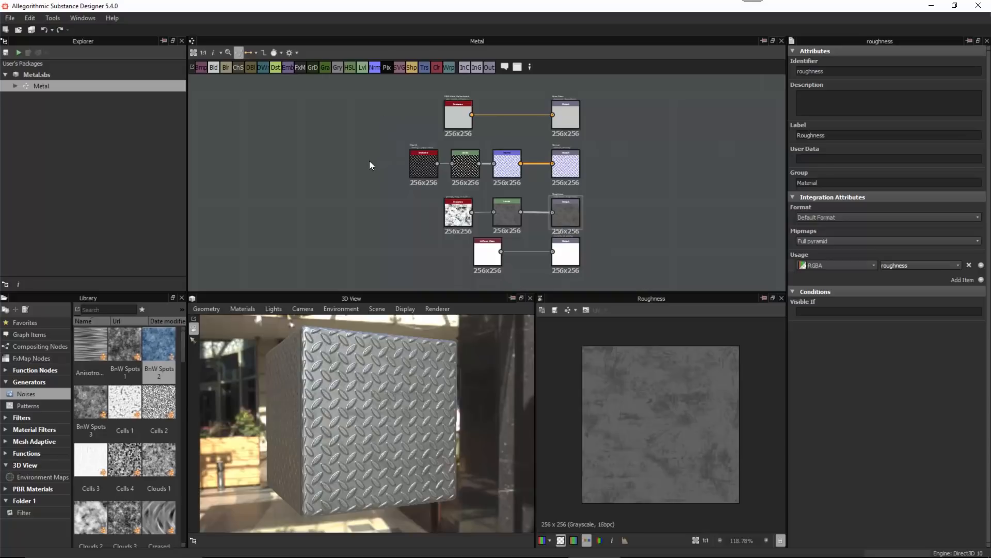
Move the Normal, Roughness and Metallic node rows down together to leave free space below the Base Color row.
scroll(448, 215, down, 1)
drag(360, 165, 568, 248)
scroll(598, 221, down, 2)
drag(589, 209, 591, 256)
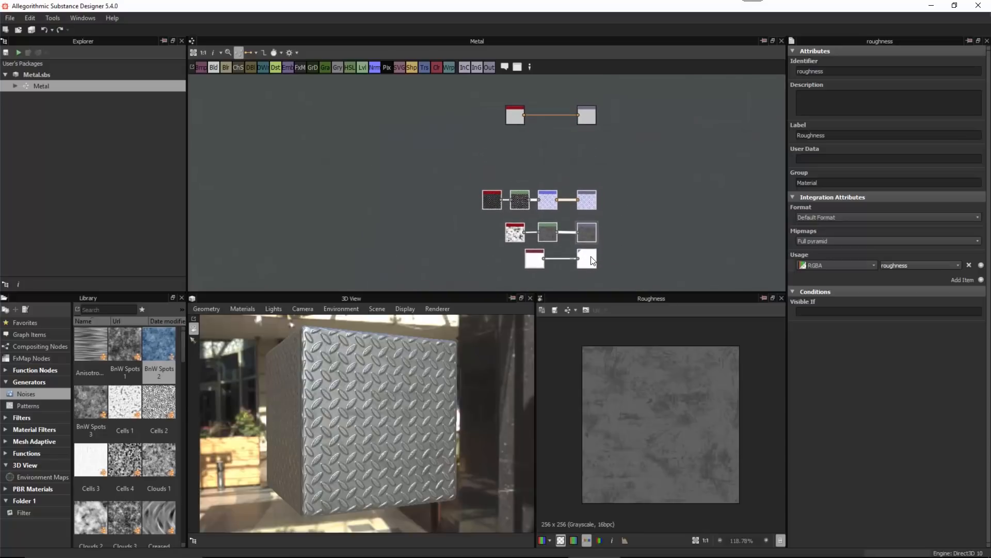
scroll(503, 131, up, 3)
middle_drag(567, 156, 522, 157)
scroll(418, 158, up, 1)
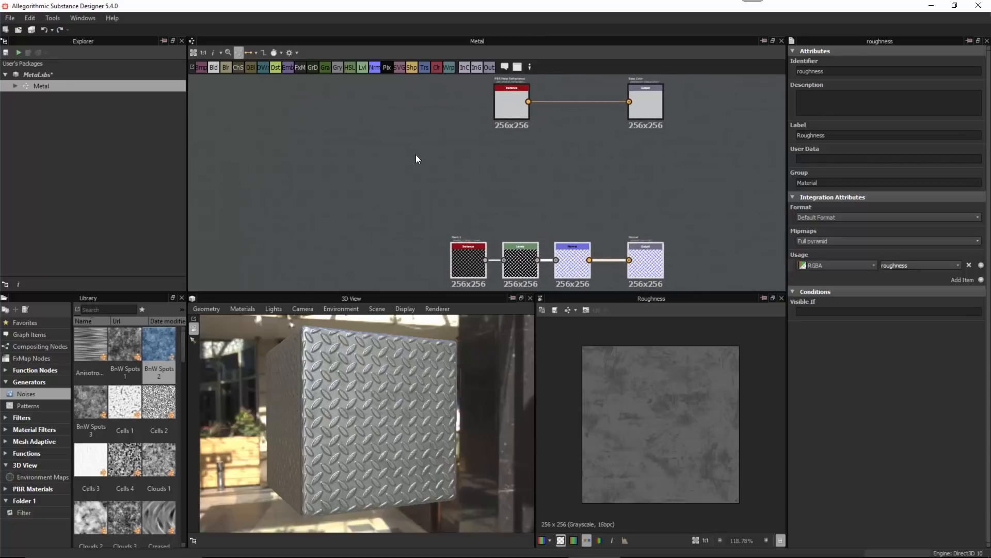
click(398, 163)
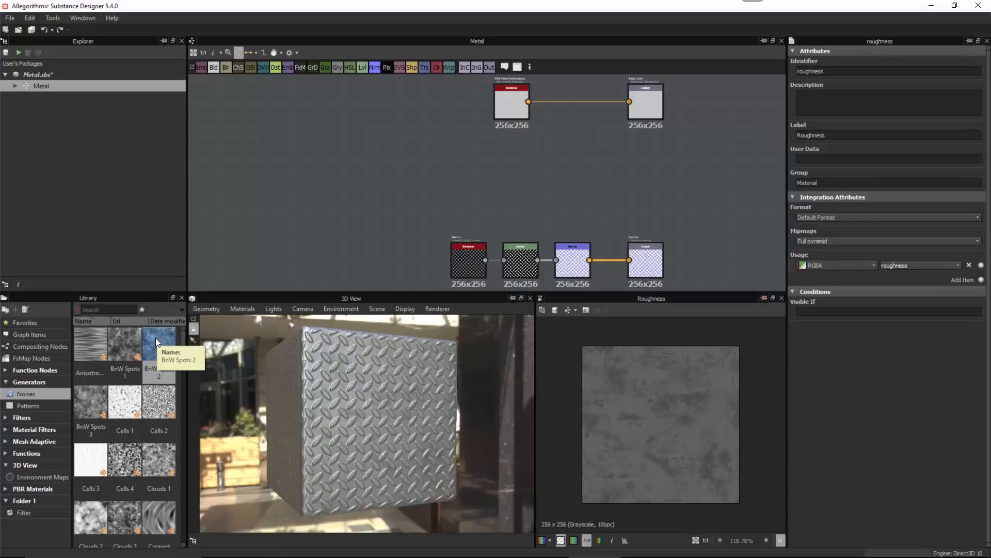
Add a BnW Spots 2 noise from the library to the graph, beside the Base Color row.
drag(157, 336, 293, 148)
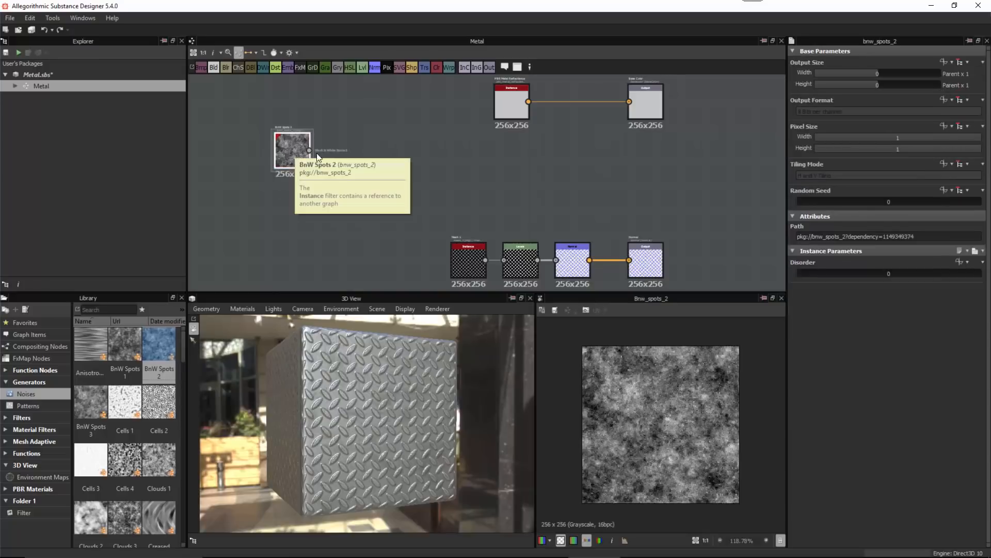
scroll(644, 434, up, 2)
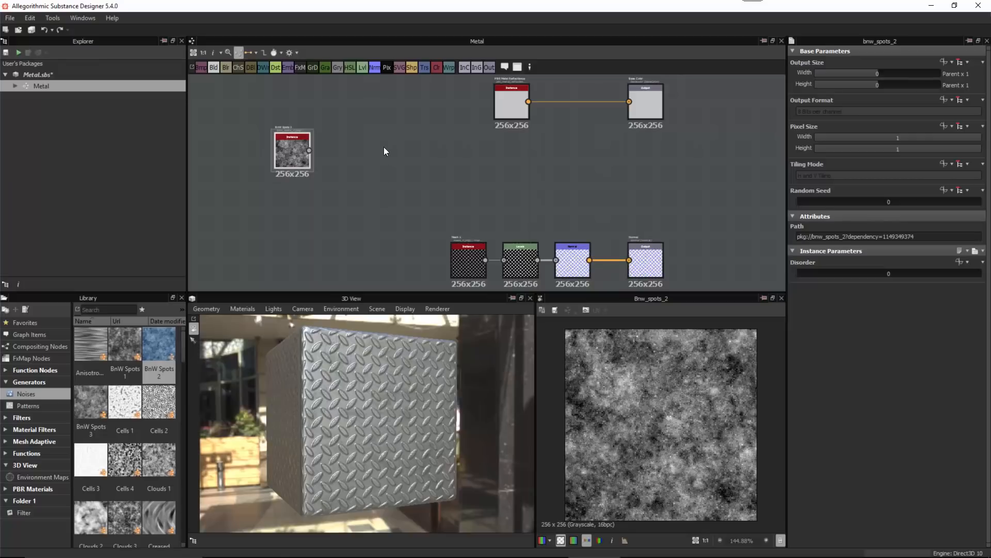
Set the Metal graph's output size to 1024 px in width and height, and fit the noise texture preview.
click(394, 133)
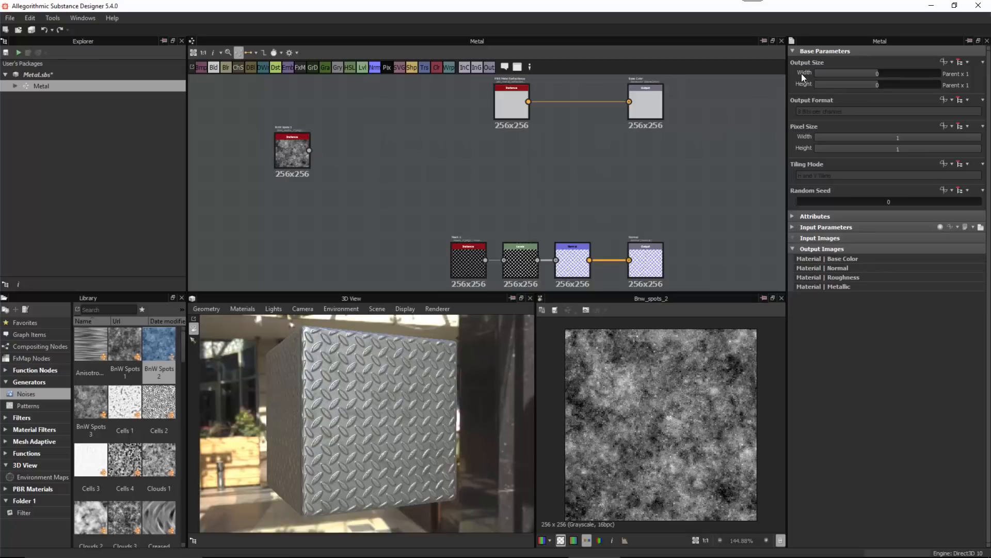
click(965, 63)
click(954, 87)
drag(924, 74, 931, 84)
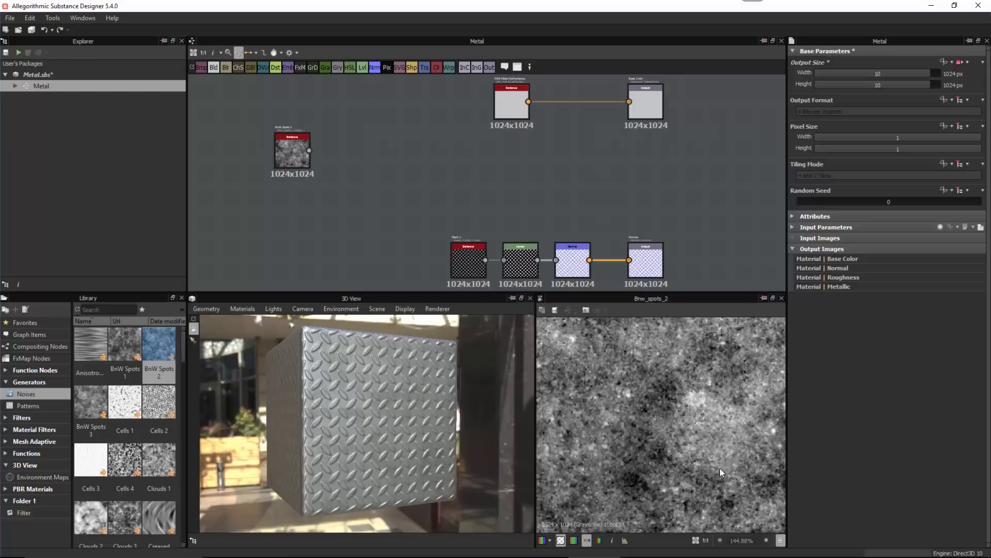
click(695, 540)
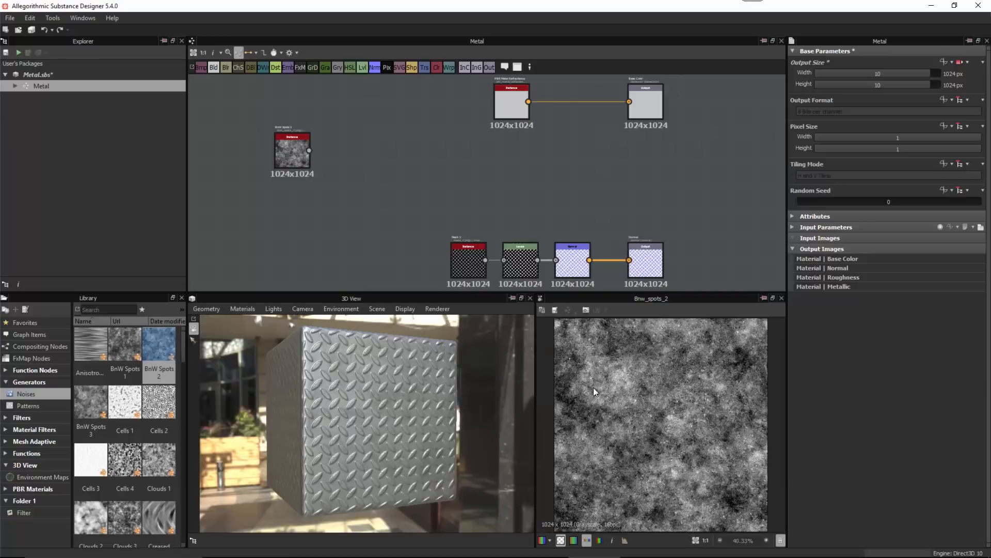
Add a Directional Warp node beside BnW Spots 2 and connect the noise to both its Input and Intensity Input.
scroll(341, 154, up, 4)
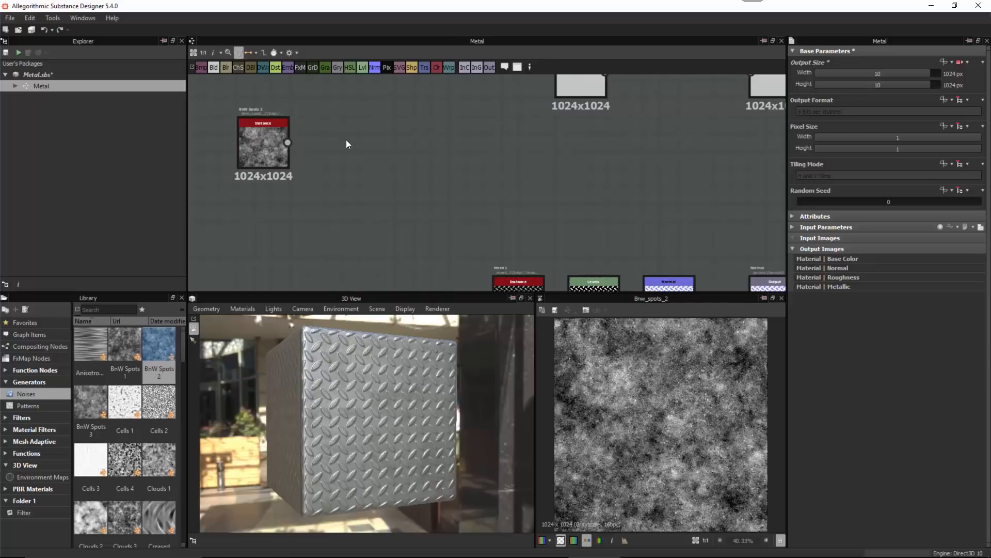
key(space)
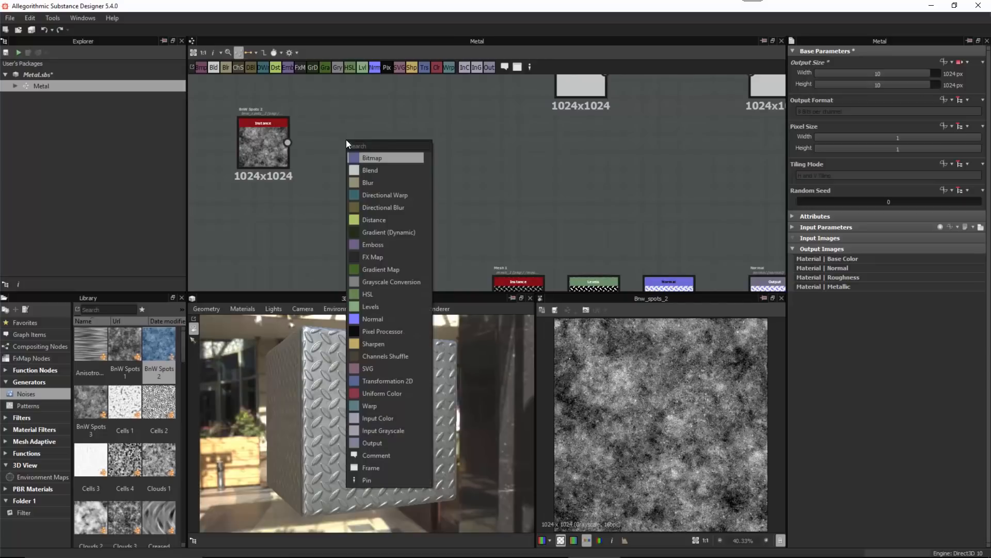
click(389, 195)
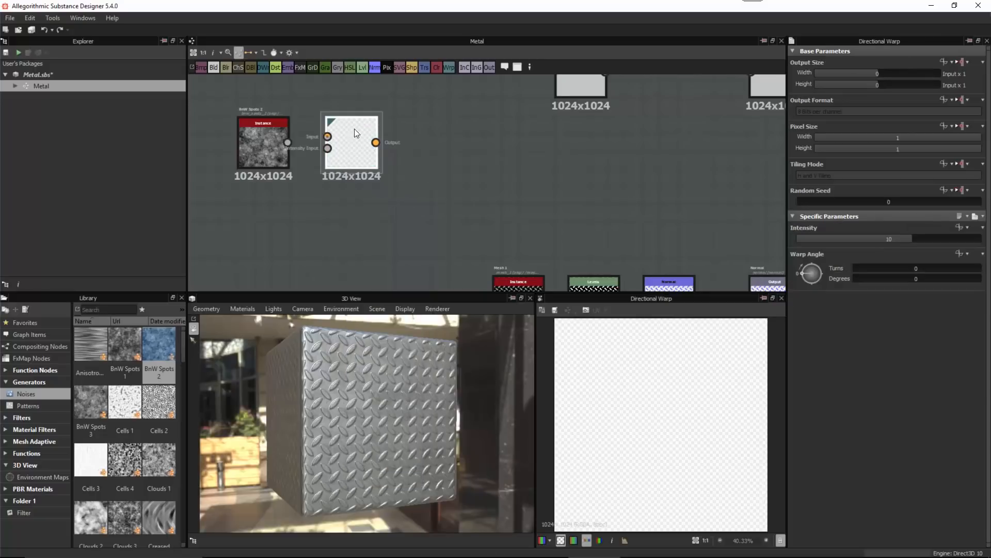
scroll(377, 175, up, 3)
drag(417, 180, 462, 180)
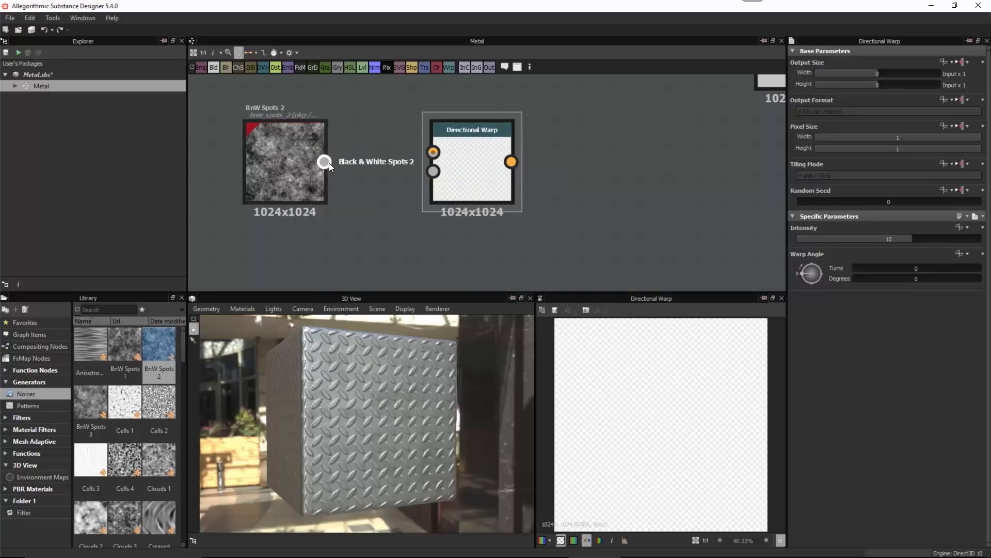
drag(345, 148, 429, 151)
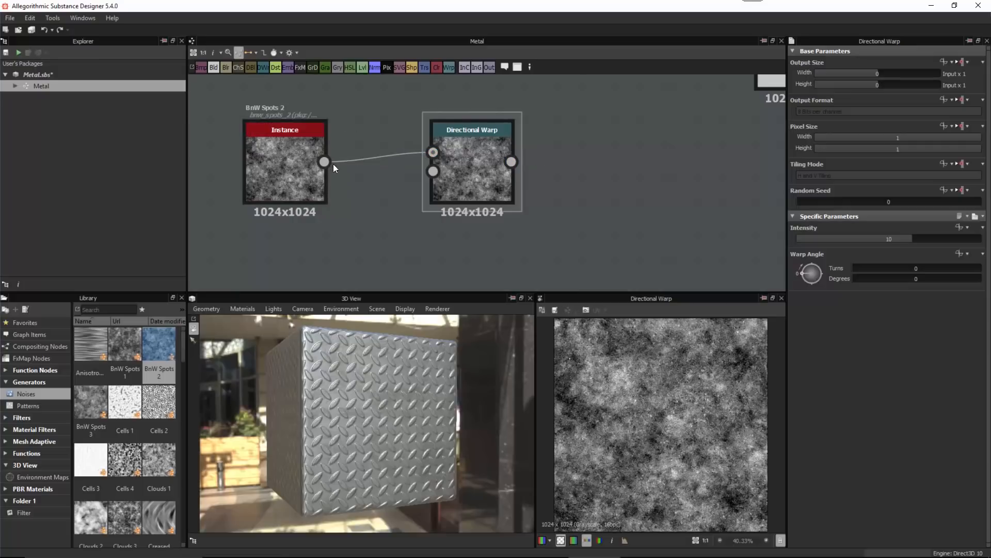
drag(333, 163, 433, 171)
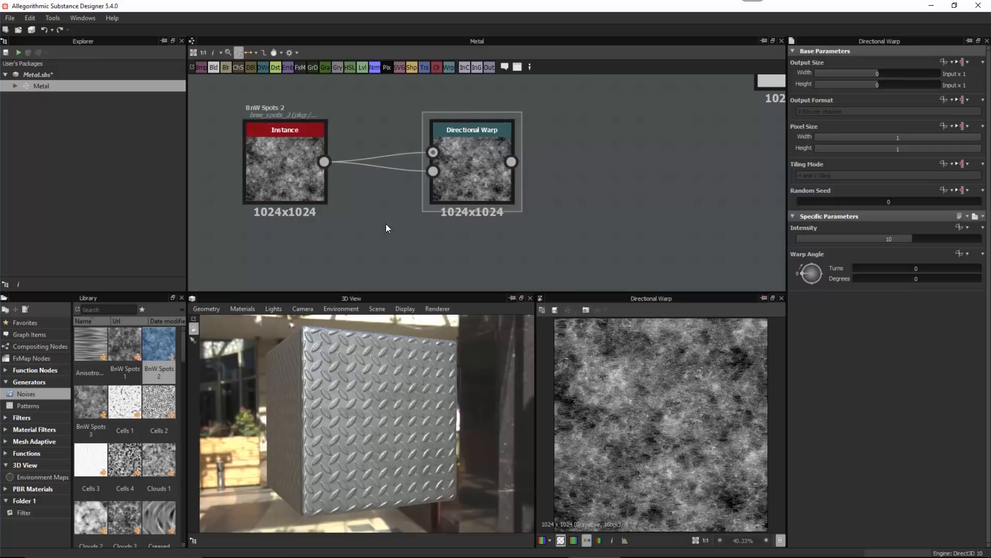
Set the Directional Warp's angle to -90 degrees and its intensity to 64, and compare its texture with the original noise.
click(470, 168)
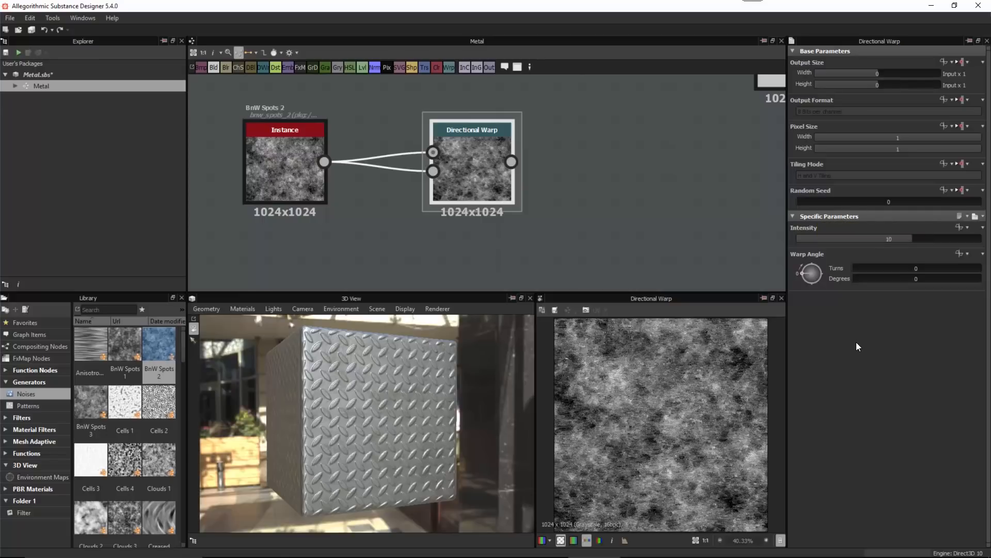
drag(801, 273, 811, 298)
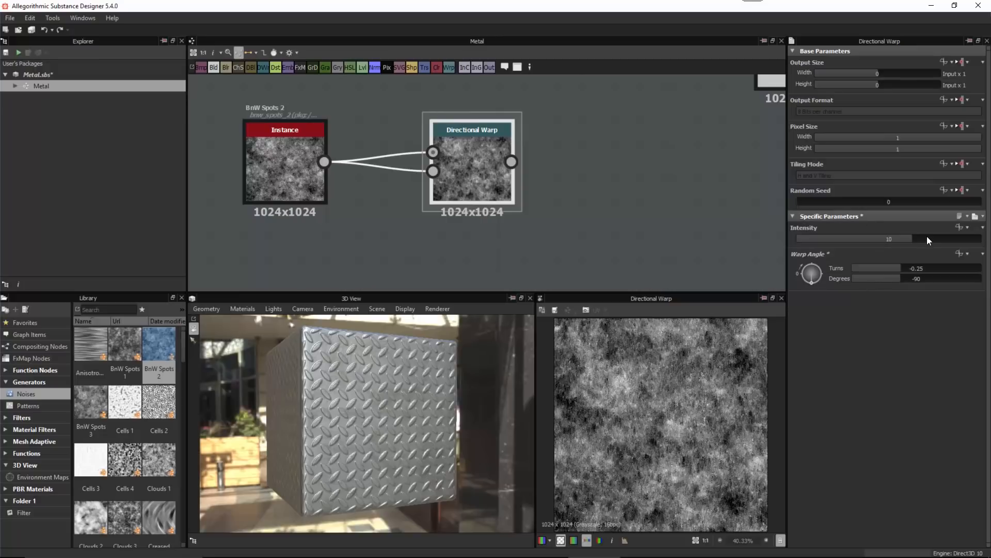
drag(927, 240, 944, 238)
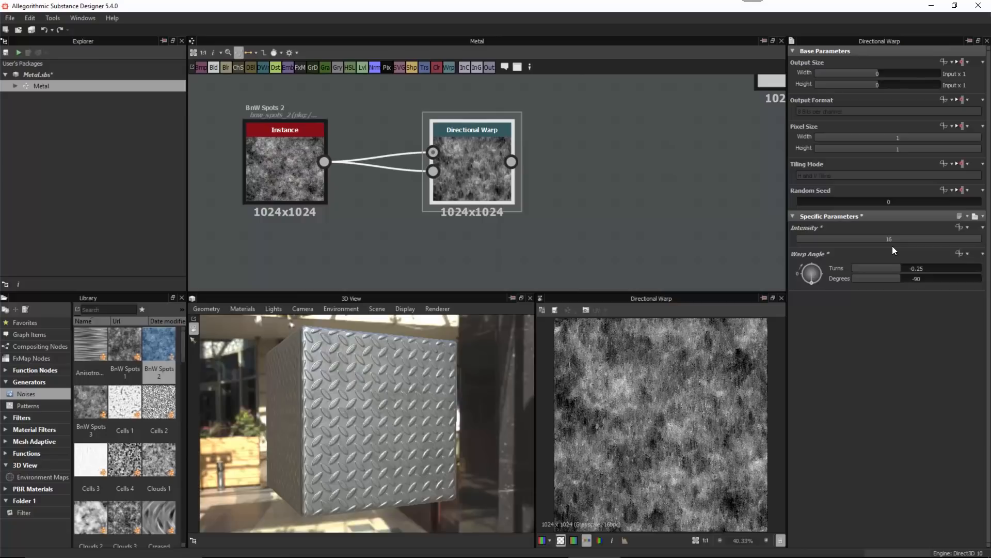
mouse_move(971, 238)
mouse_down()
mouse_move(940, 238)
mouse_move(983, 243)
mouse_up()
double_click(890, 240)
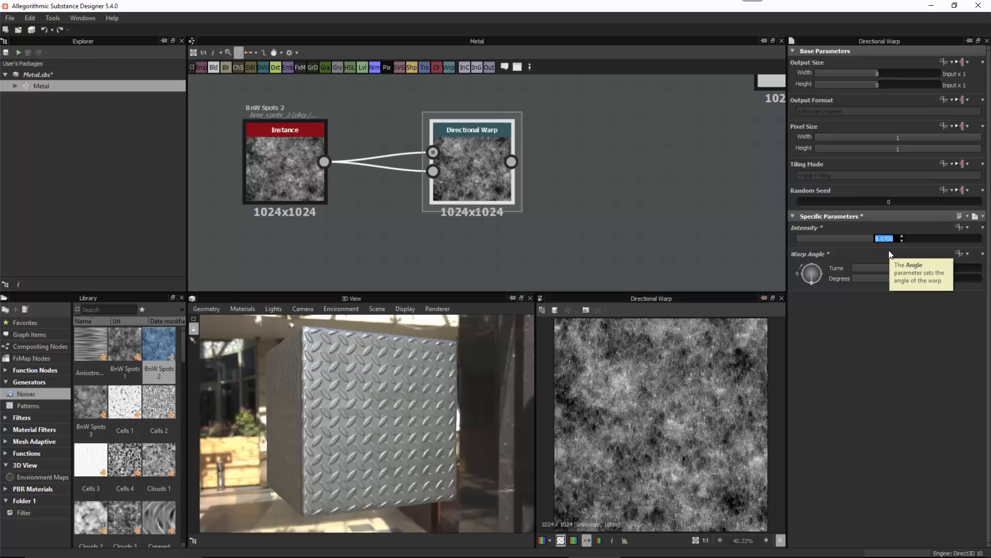
text(64)
key(Return)
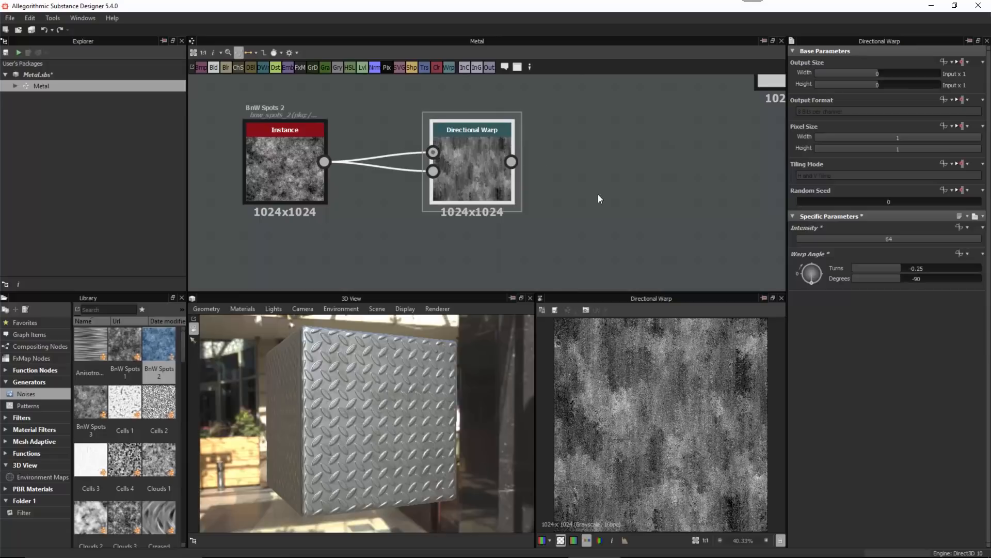
mouse_move(977, 240)
mouse_down()
mouse_move(924, 239)
mouse_move(981, 241)
mouse_up()
double_click(291, 166)
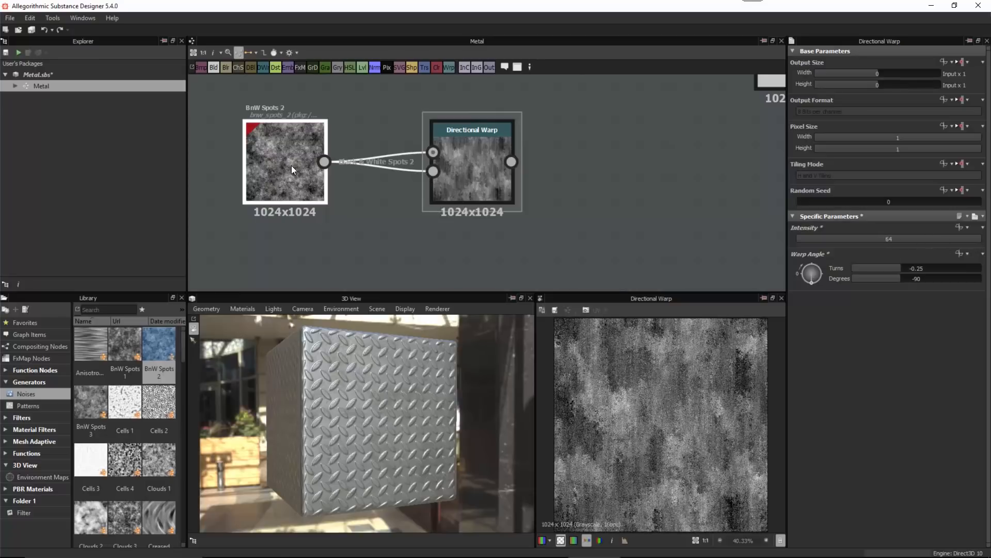
double_click(464, 163)
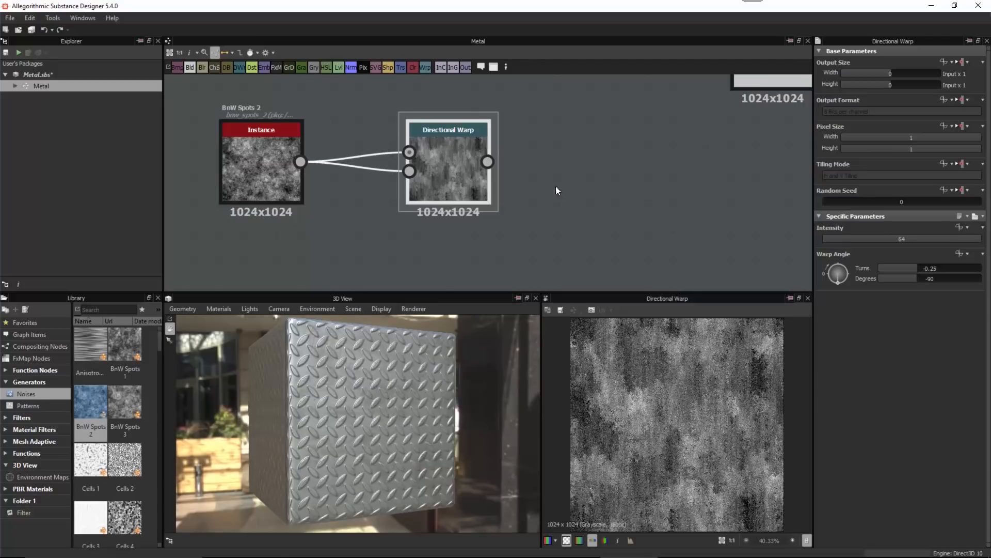
Shift the PBR Metal Reflectance and Base Color output nodes slightly down together.
scroll(614, 186, down, 2)
middle_drag(625, 138, 497, 184)
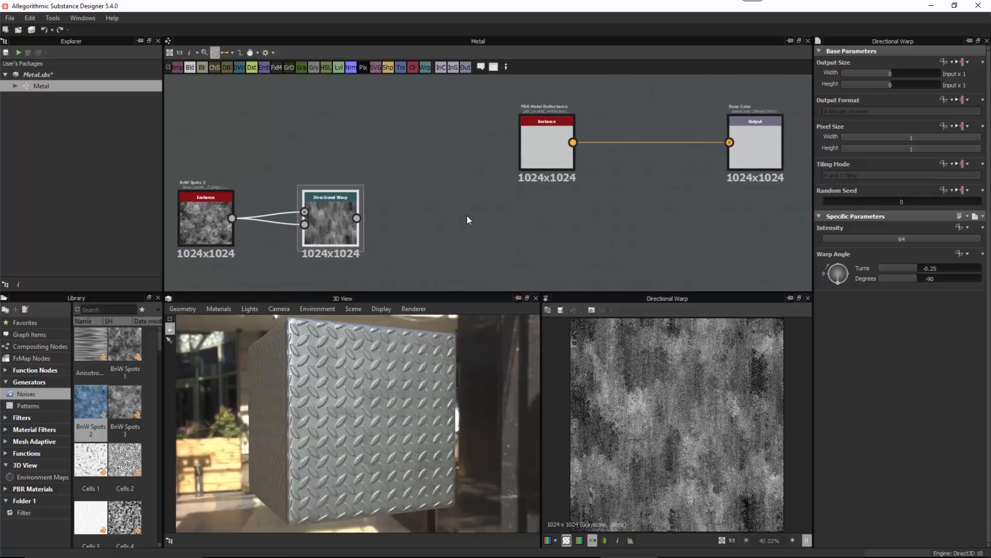
middle_drag(467, 215, 464, 185)
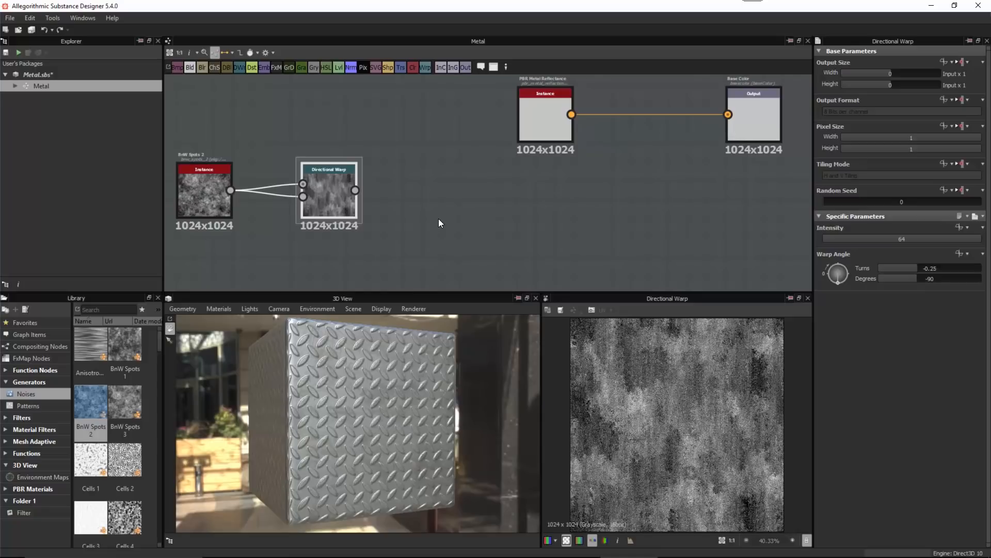
drag(759, 179, 558, 129)
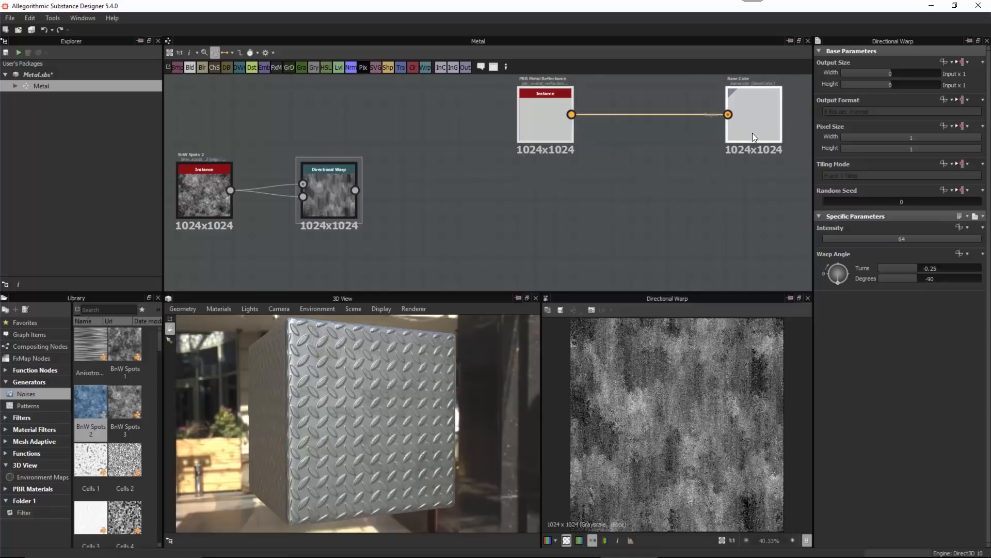
drag(751, 132, 752, 140)
click(642, 225)
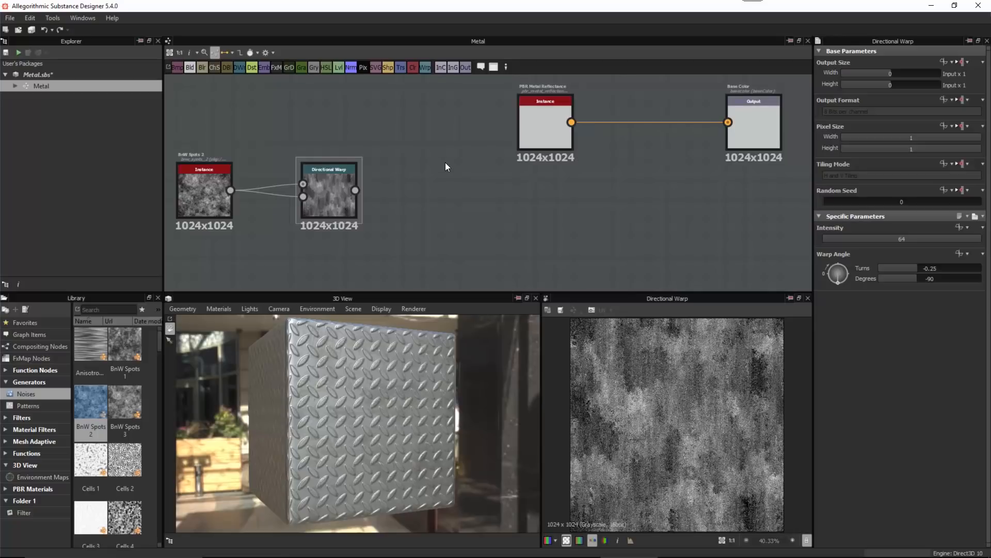
Add a Gradient Map node after the Directional Warp, connect the warp's output to its input, and preview it.
key(space)
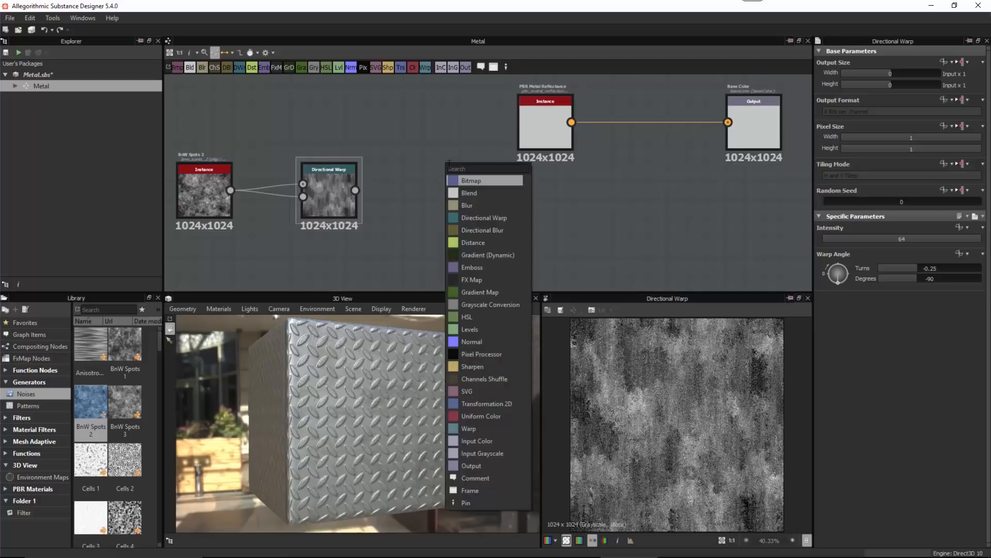
click(479, 293)
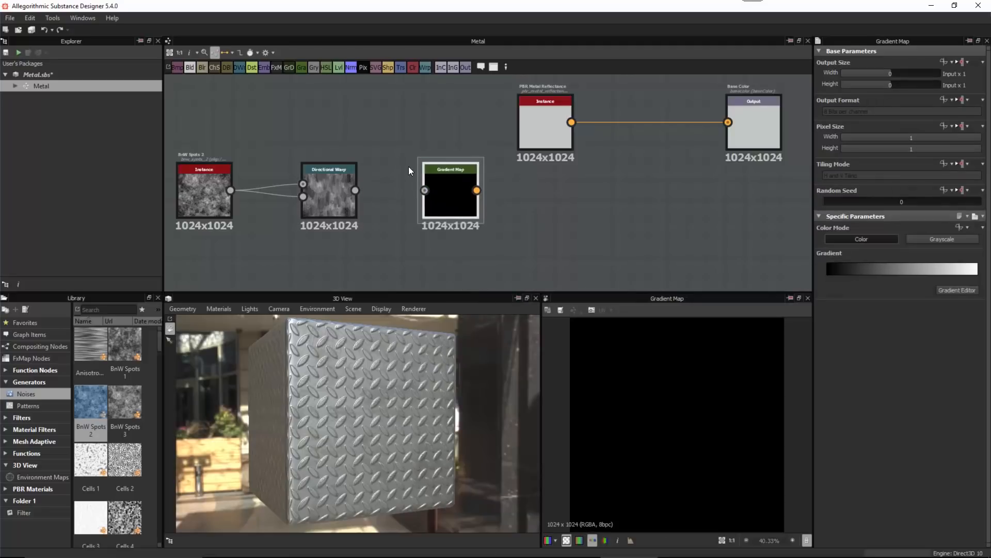
scroll(408, 166, up, 3)
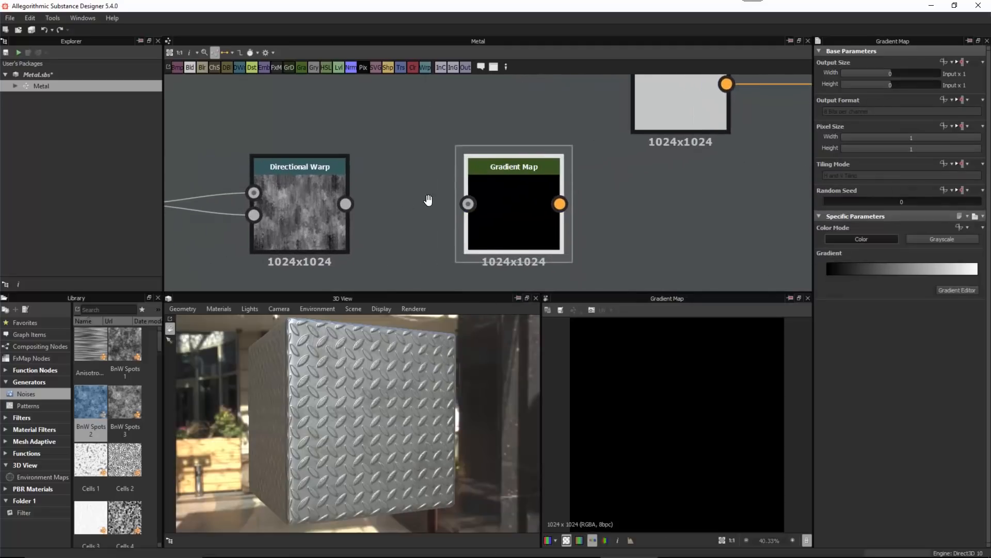
double_click(323, 206)
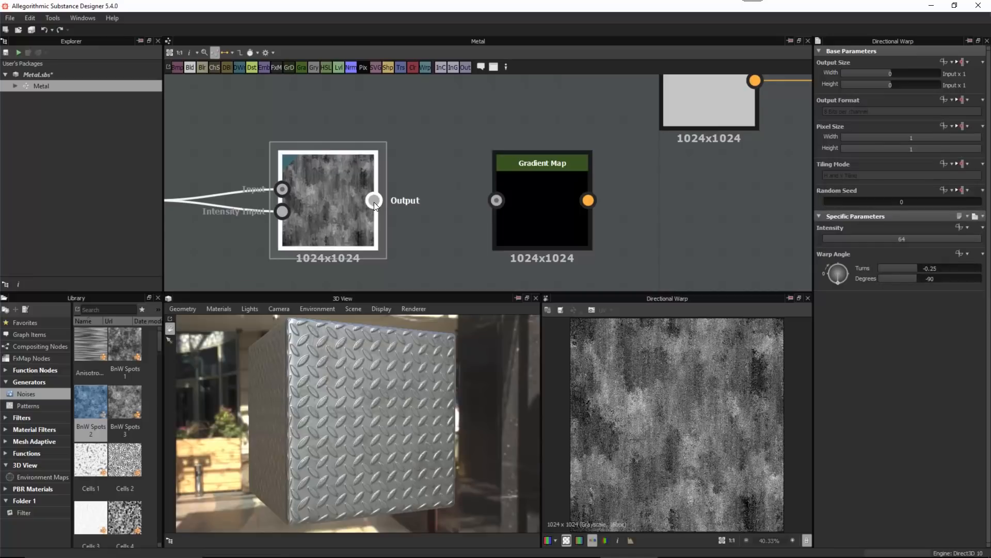
drag(374, 200, 494, 202)
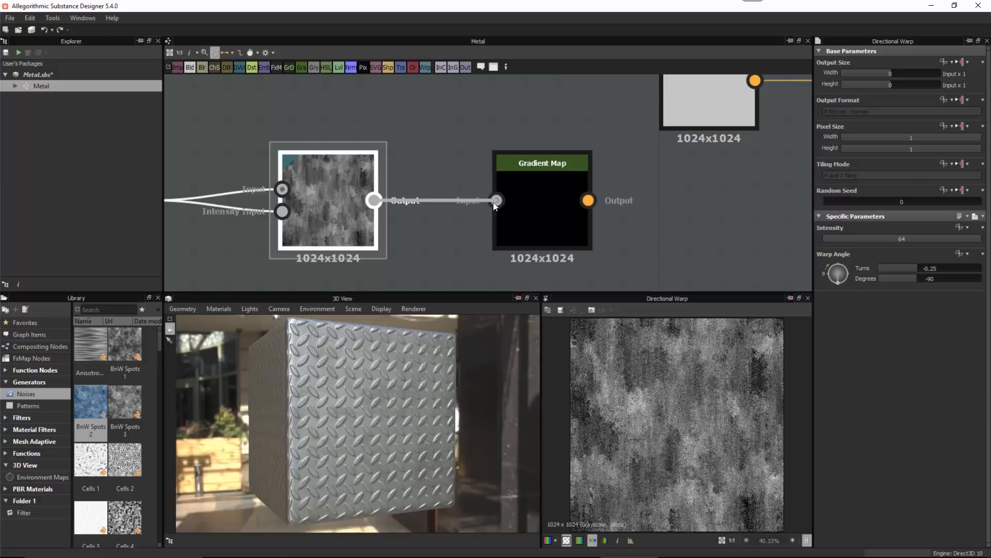
double_click(547, 209)
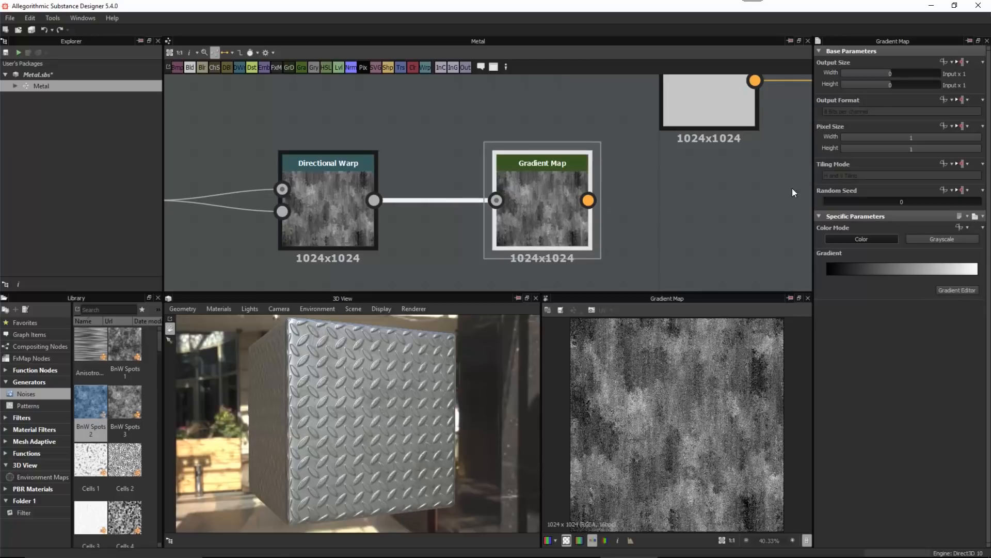
Open the Gradient Map's gradient editor and set a start key at position 0 to red (RGB 209, 13, 13).
drag(792, 185, 763, 196)
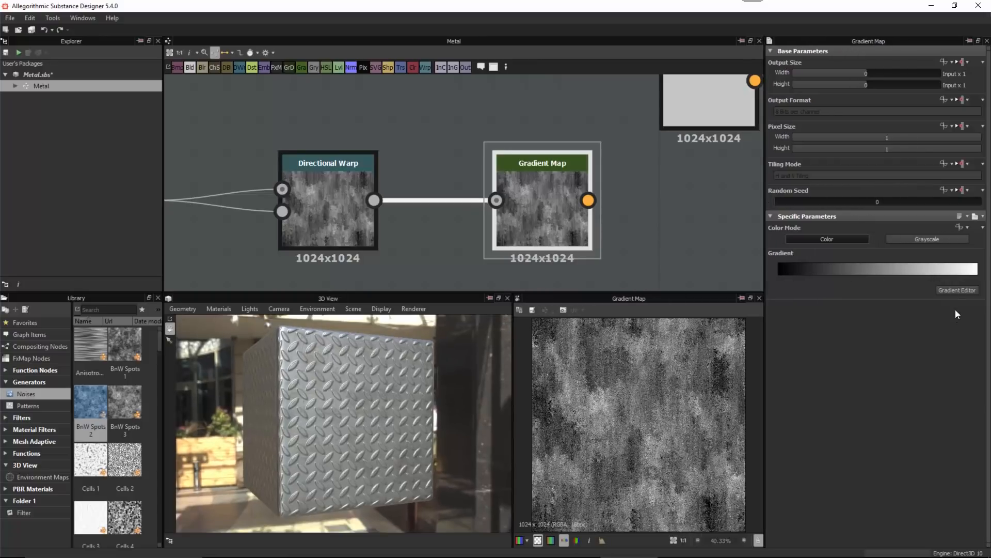
click(954, 289)
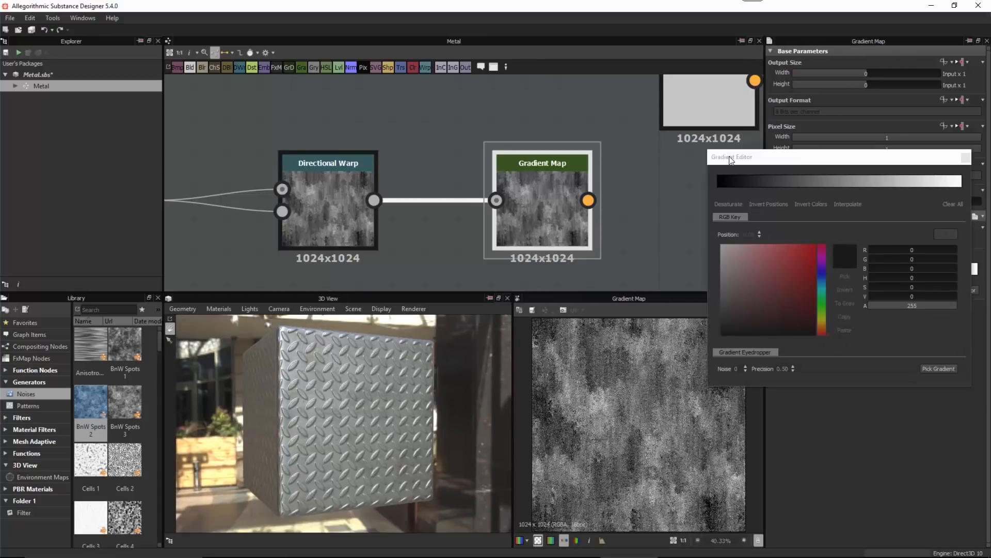
drag(740, 156, 659, 113)
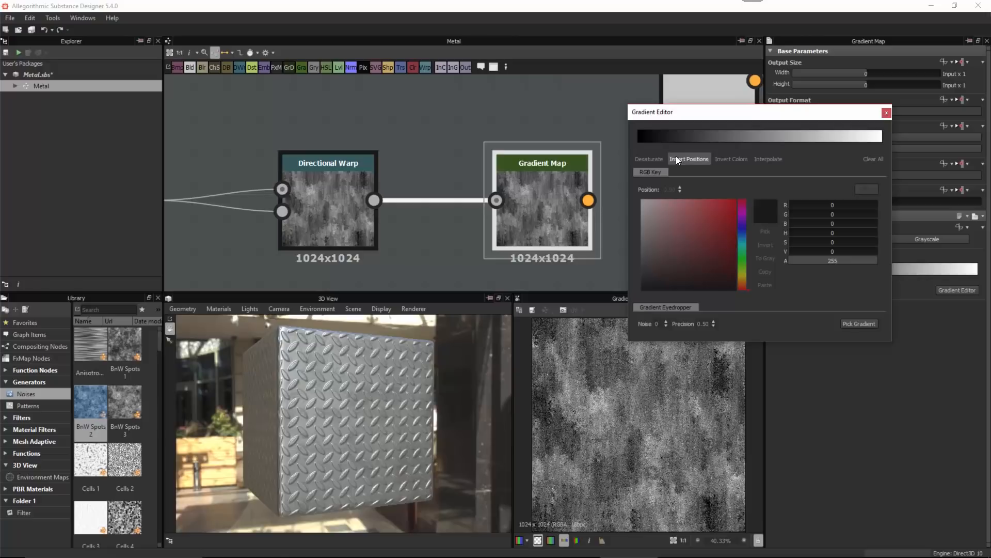
click(640, 144)
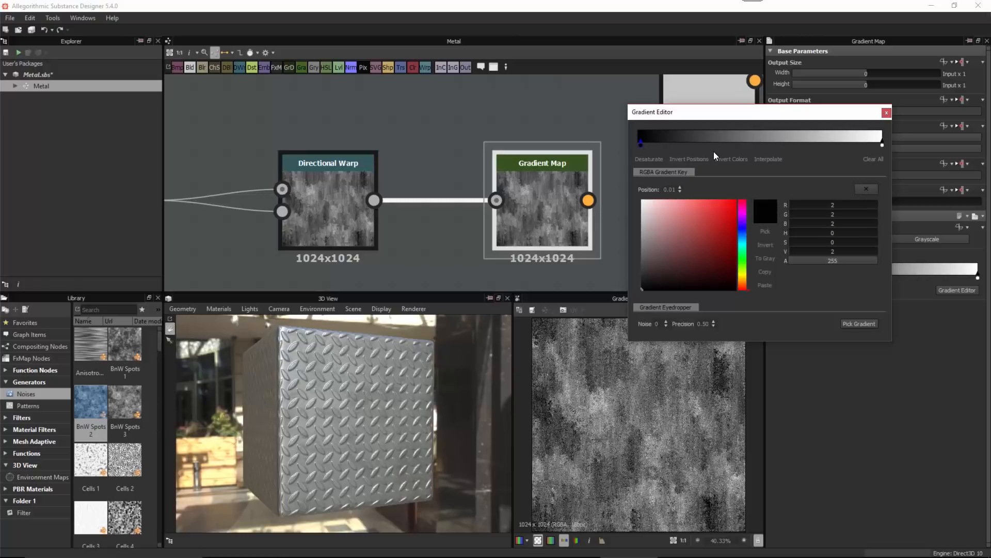
drag(641, 144, 638, 145)
click(730, 215)
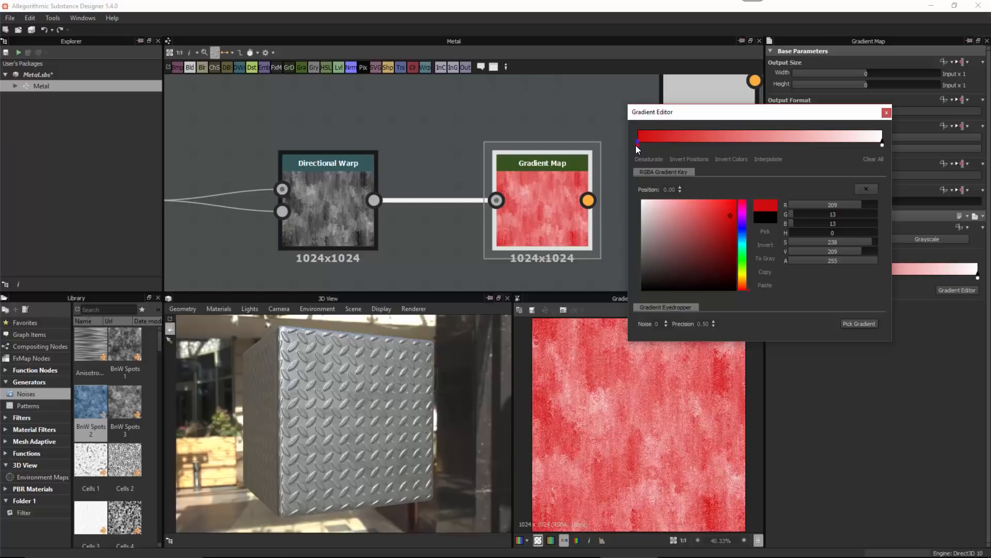
Set the gradient's end key to green (RGB 8, 227, 99) and compare the result with the Directional Warp texture.
click(882, 146)
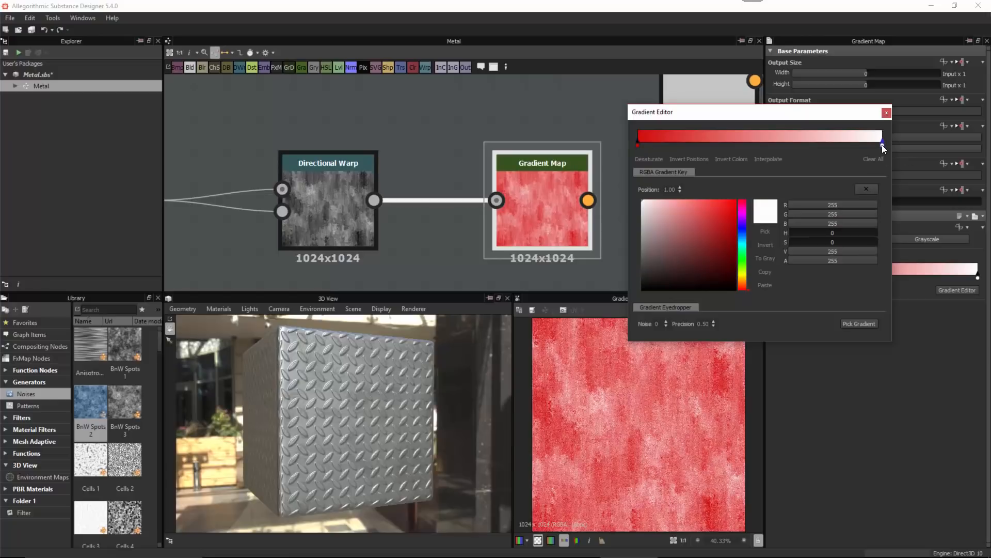
click(742, 253)
click(734, 208)
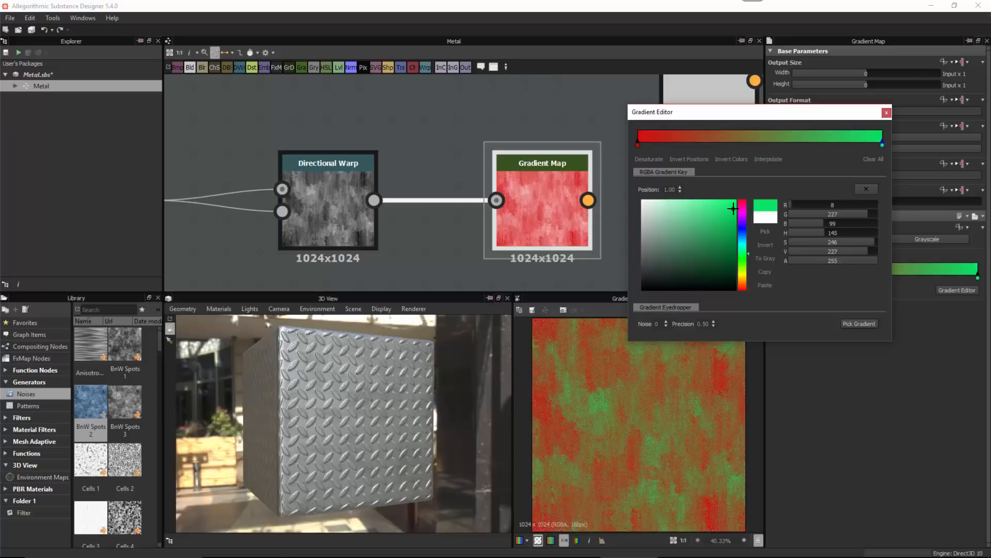
double_click(340, 209)
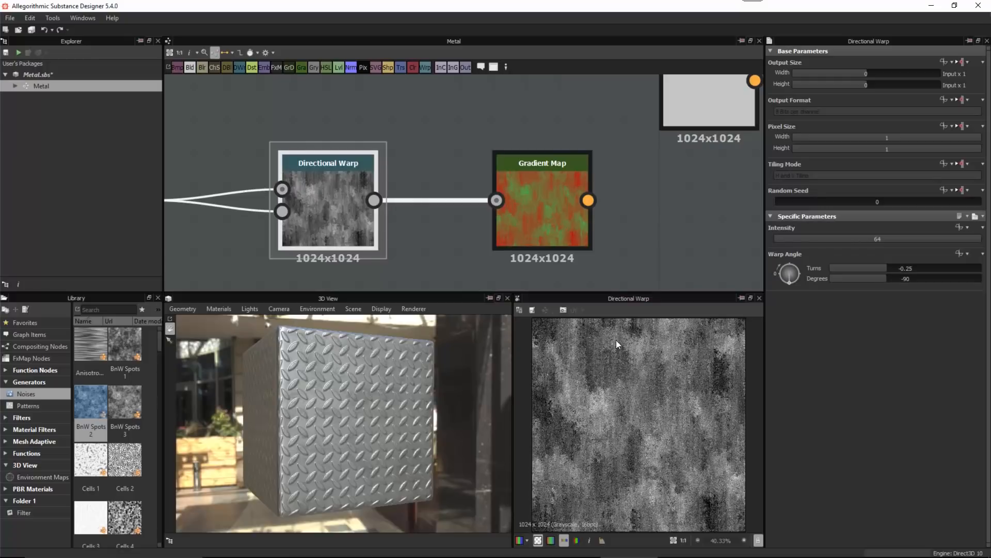
double_click(546, 212)
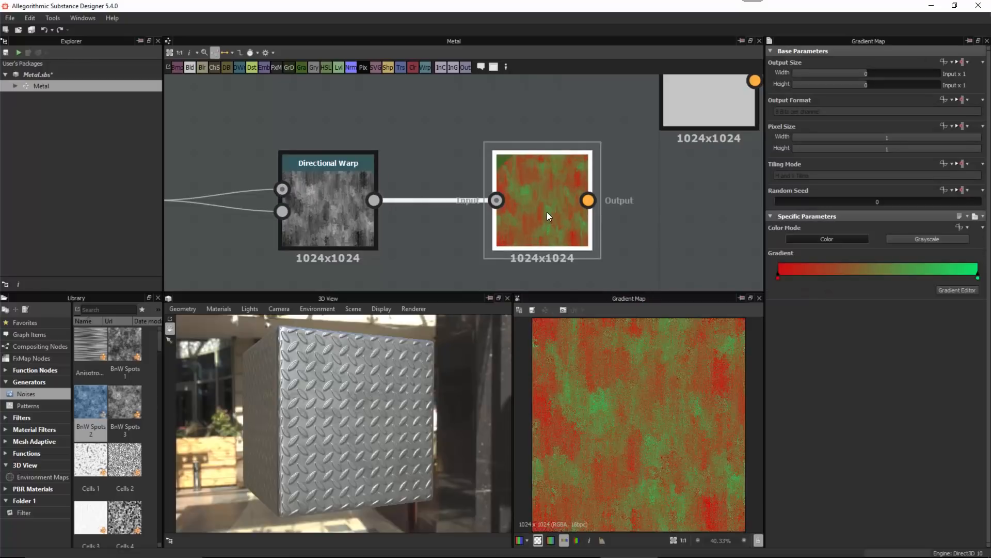
Add an orange key (RGB 223, 79, 17) at position 0.28 and a brown key (RGB 98, 63, 17) at 0.73 to the gradient.
click(949, 289)
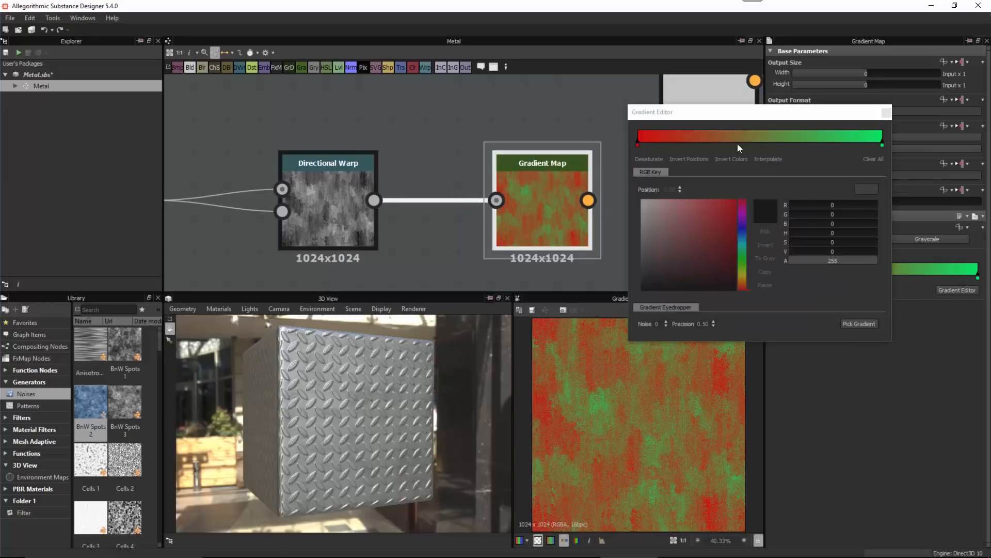
click(707, 145)
click(707, 145)
click(732, 212)
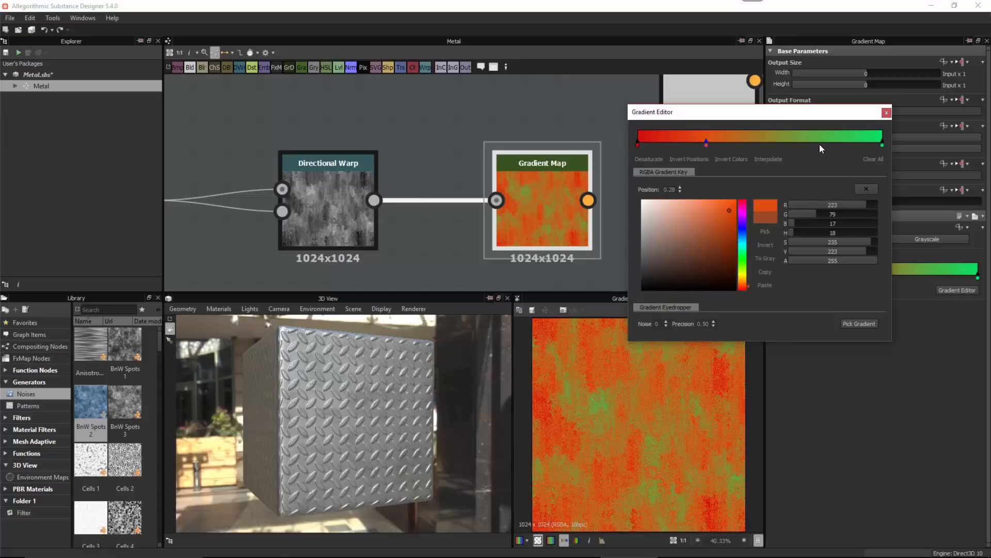
click(816, 144)
click(715, 253)
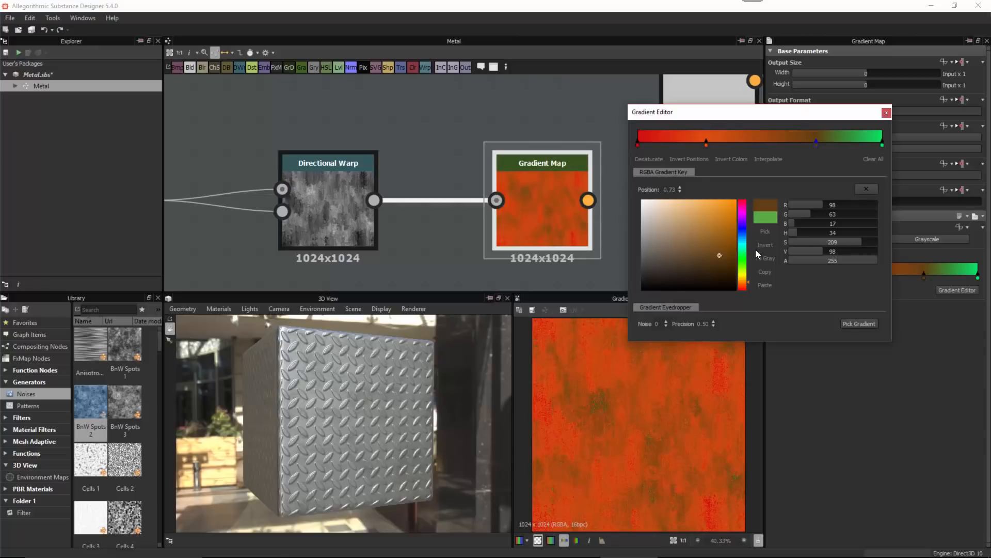
click(886, 112)
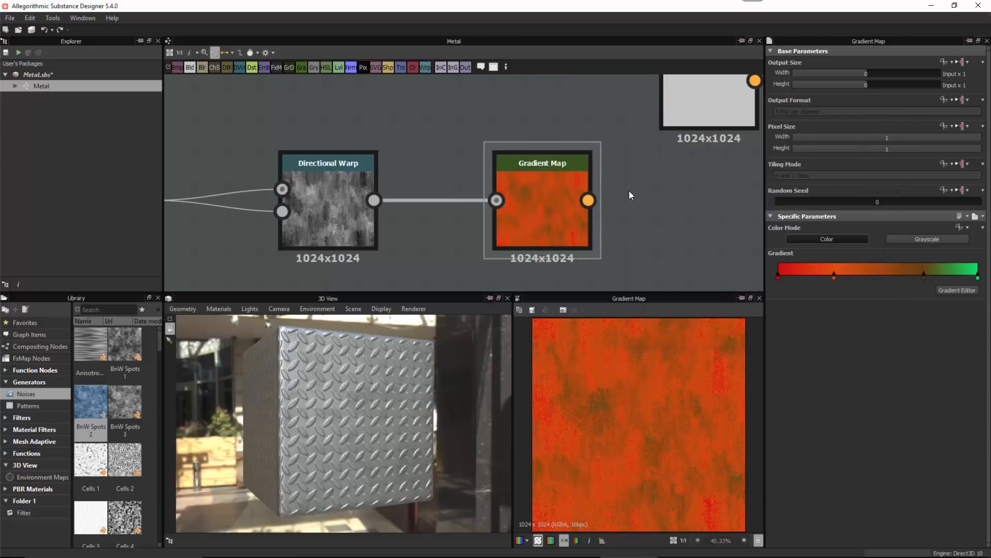
Show the Rust_and_dirt.jpg photo beside the graph and pick the Gradient Map's gradient from its orange rust area.
click(956, 7)
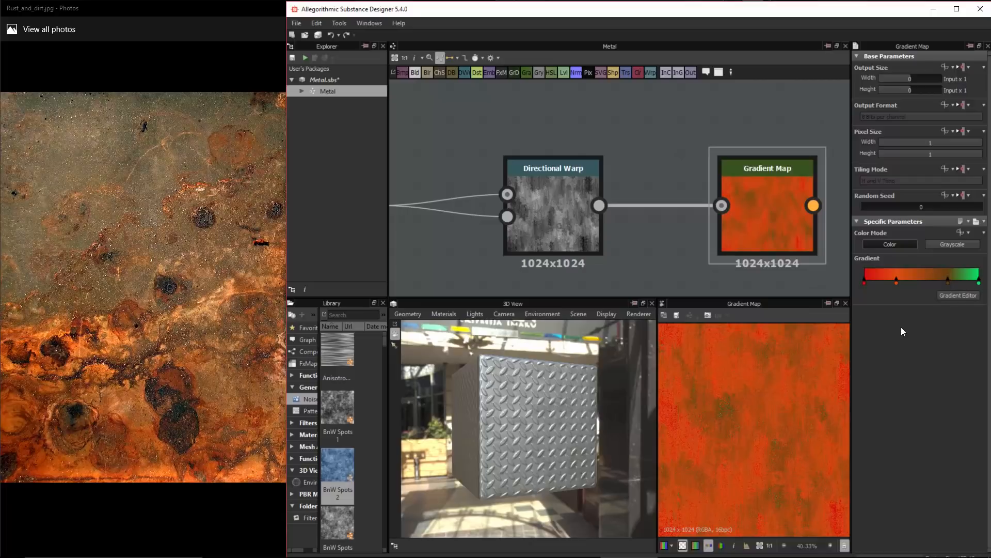
click(954, 294)
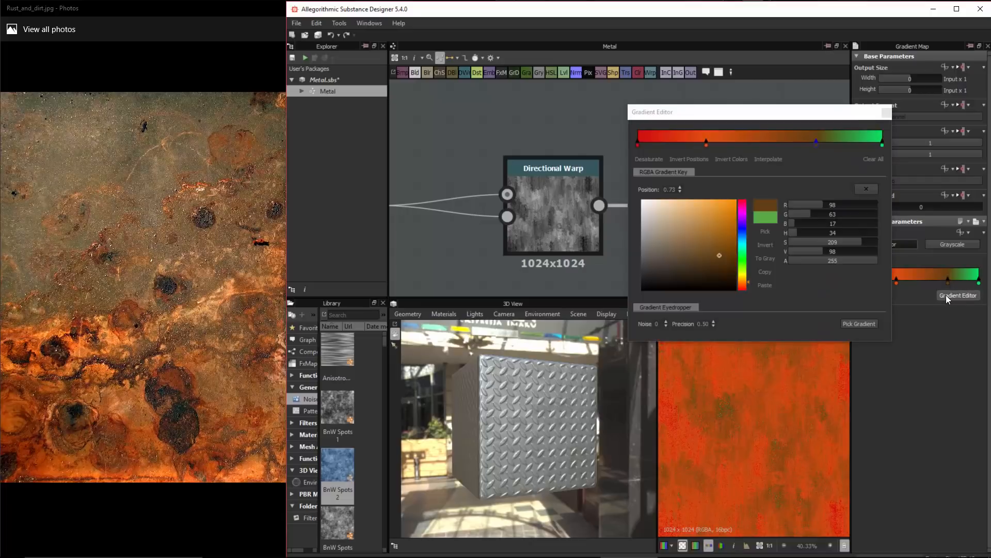
click(860, 324)
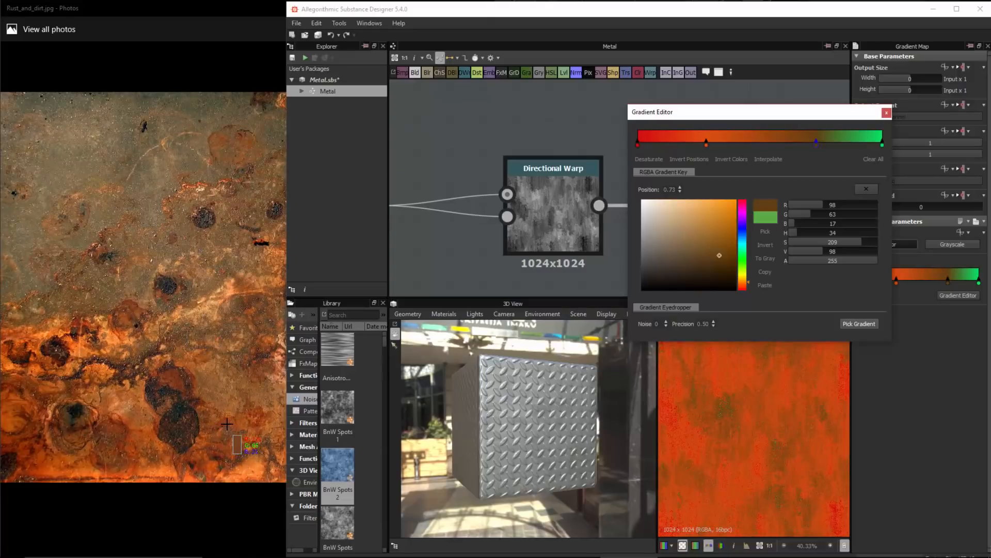
drag(219, 420, 225, 462)
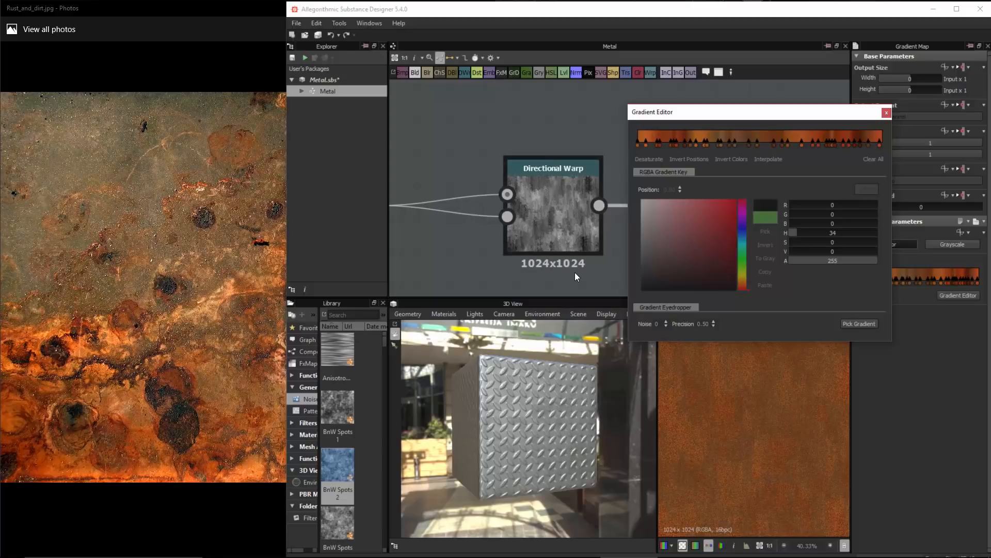
click(886, 113)
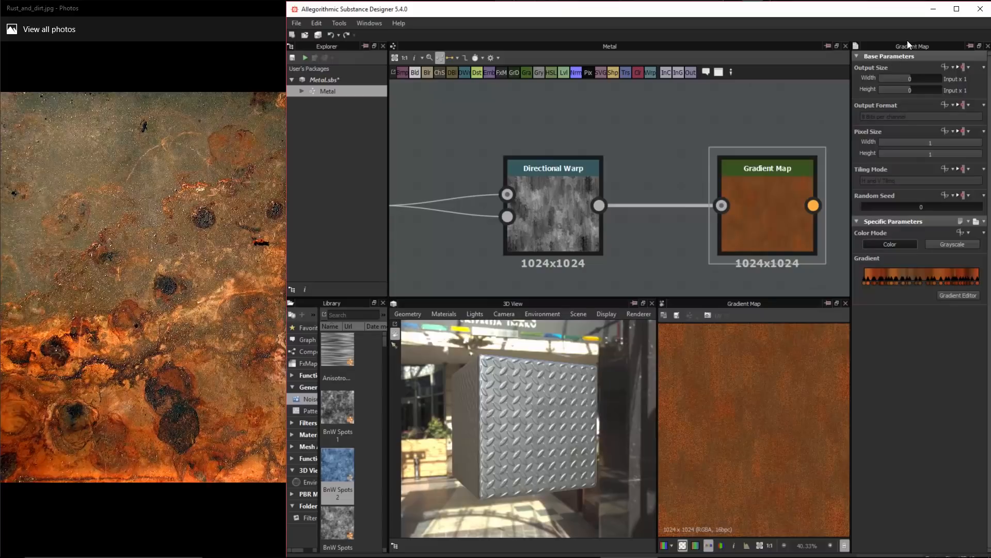
click(957, 8)
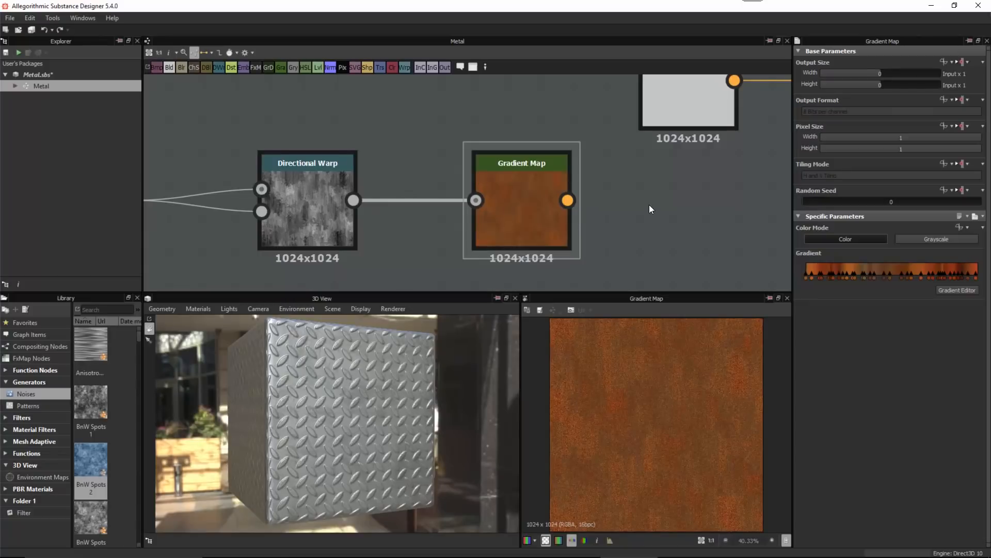
Place the Gradient Map directly beneath the PBR Metal Reflectance node and preview the metal's color.
scroll(667, 212, down, 3)
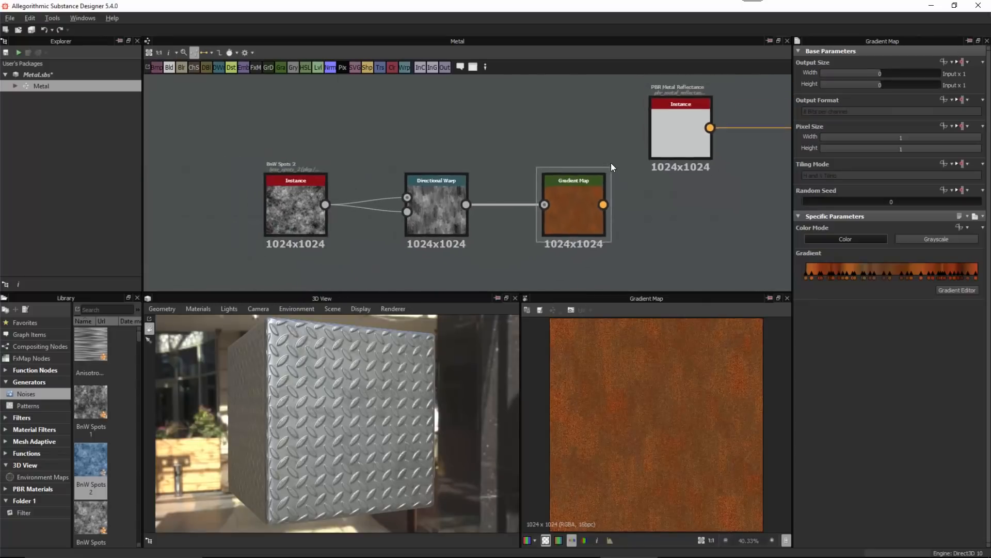
middle_drag(611, 163, 460, 190)
drag(366, 203, 450, 202)
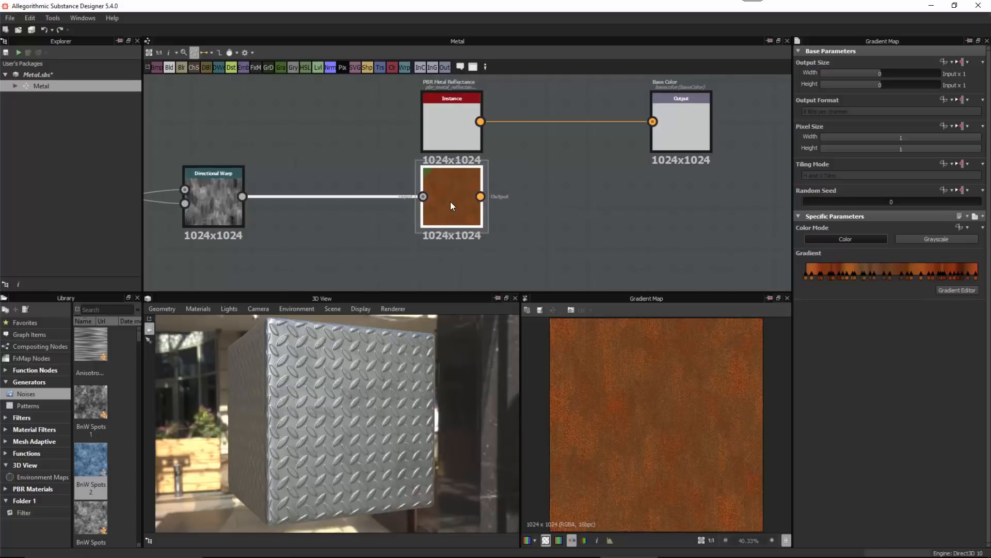
click(457, 105)
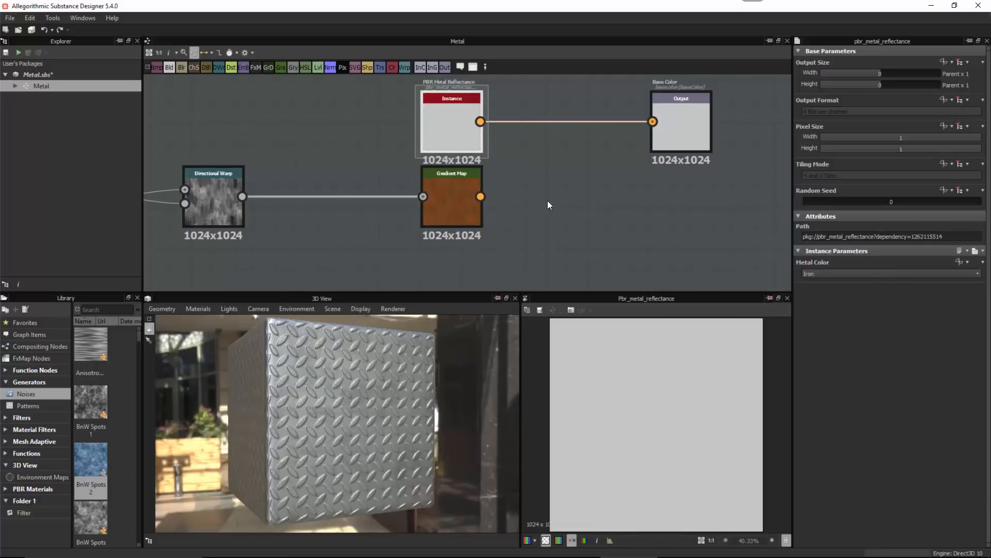
Select the three lower node chains and place them well below the base color nodes.
scroll(555, 192, down, 2)
middle_drag(553, 186, 537, 201)
scroll(536, 202, down, 3)
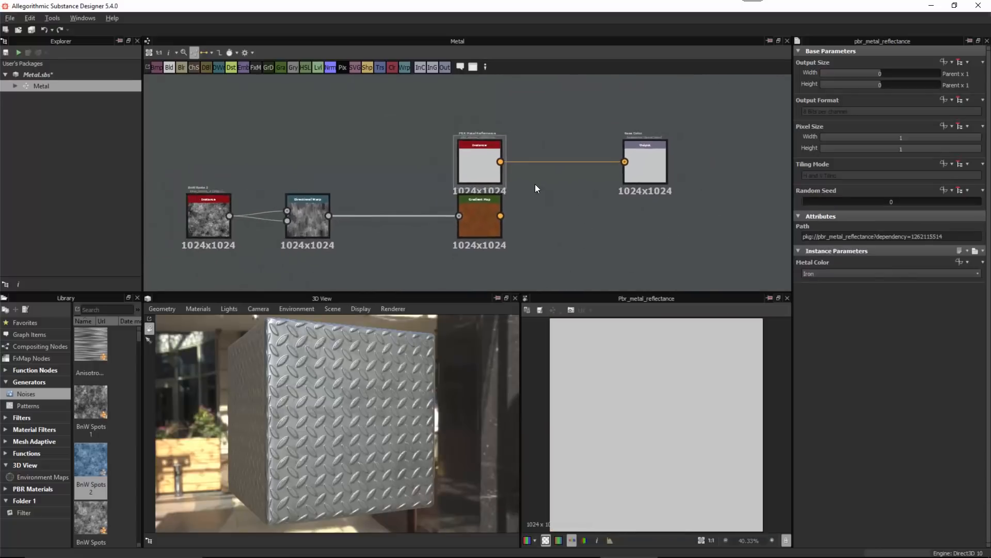
scroll(434, 200, down, 1)
scroll(434, 200, down, 1)
middle_drag(433, 201, 446, 145)
scroll(498, 213, down, 2)
middle_drag(498, 212, 492, 169)
drag(453, 161, 650, 272)
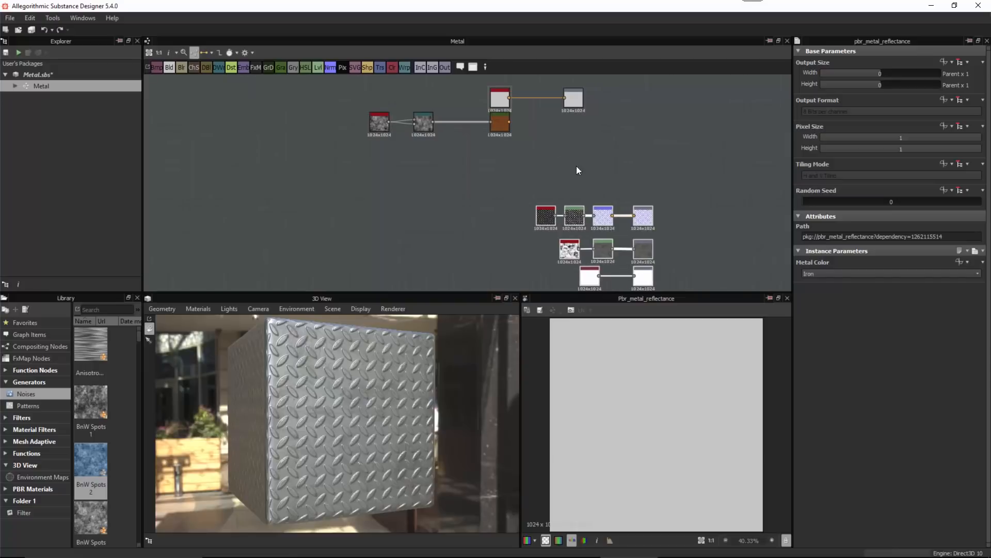
Move the PBR Metal Reflectance and Base Color output nodes up together, away from the Gradient Map.
scroll(553, 147, up, 2)
middle_drag(532, 129, 571, 203)
drag(473, 102, 631, 137)
click(515, 216)
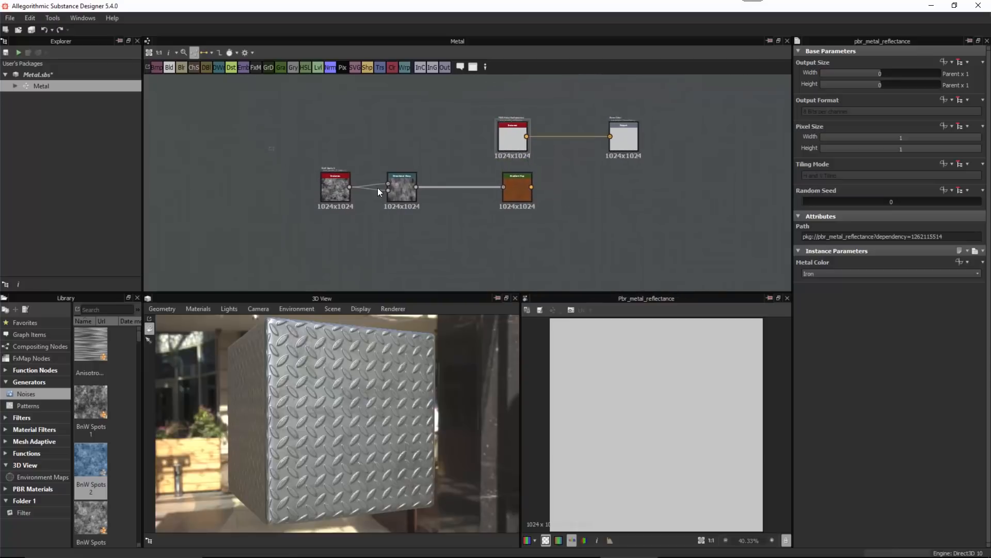
Shift BnW Spots 2 and Directional Warp further left, and the Base Color output further right.
drag(269, 147, 363, 185)
scroll(488, 164, up, 2)
middle_drag(547, 180, 502, 194)
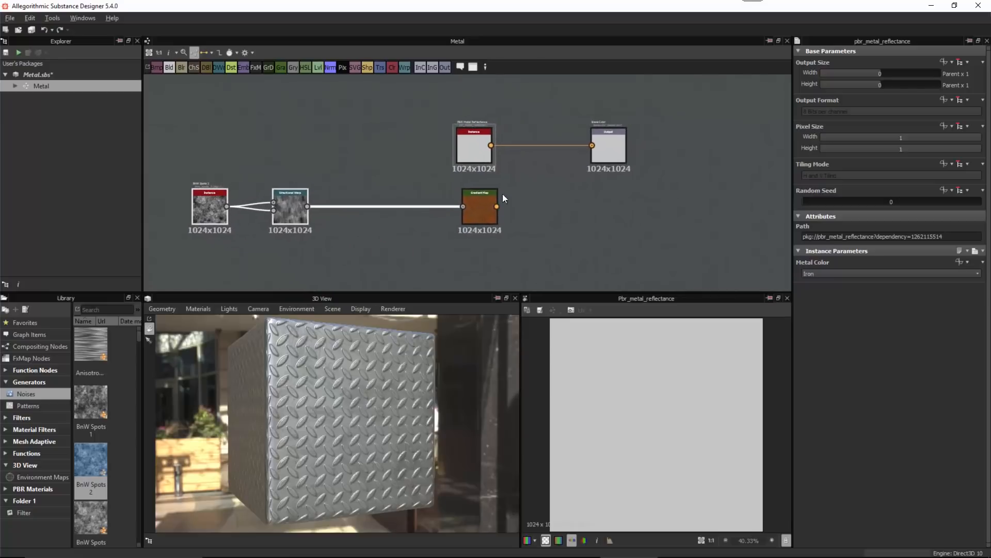
click(535, 178)
drag(614, 149, 644, 150)
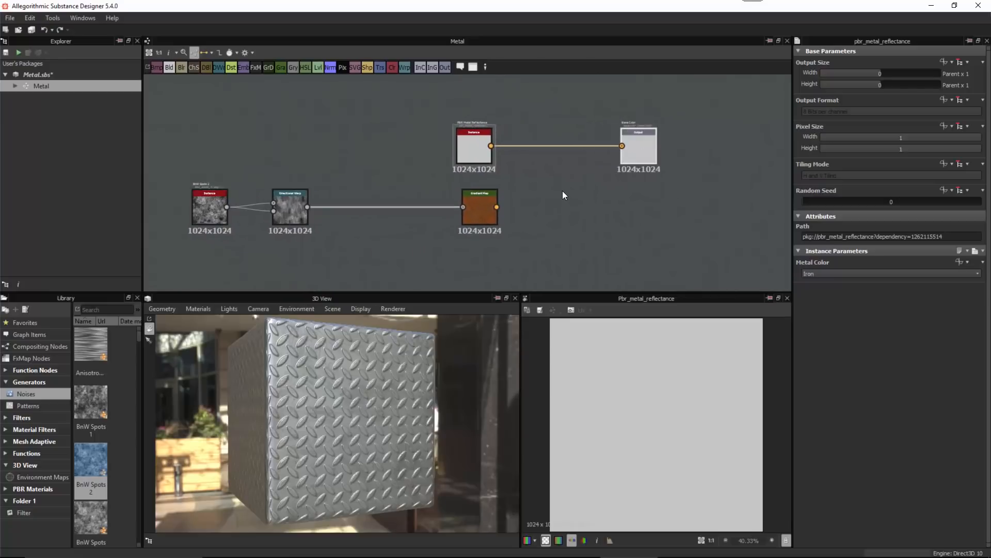
Add a Blend node between the Gradient Map and the Base Color output, leaving space for its input connections.
scroll(563, 189, up, 1)
click(546, 180)
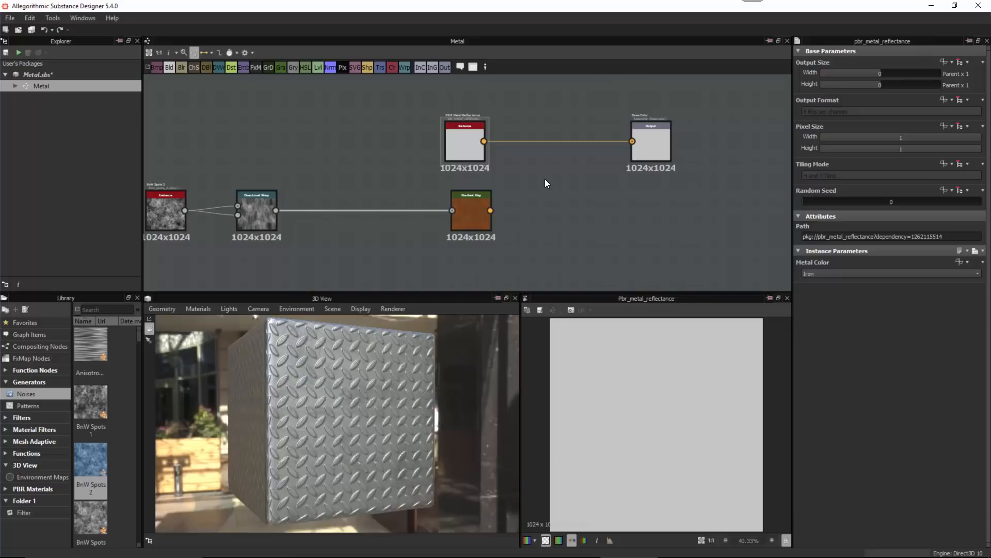
key(space)
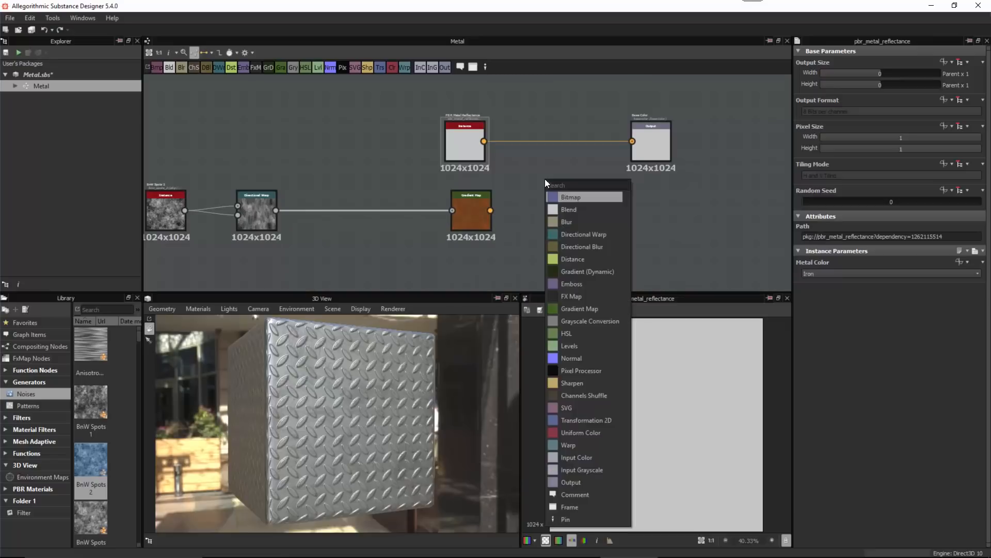
click(572, 209)
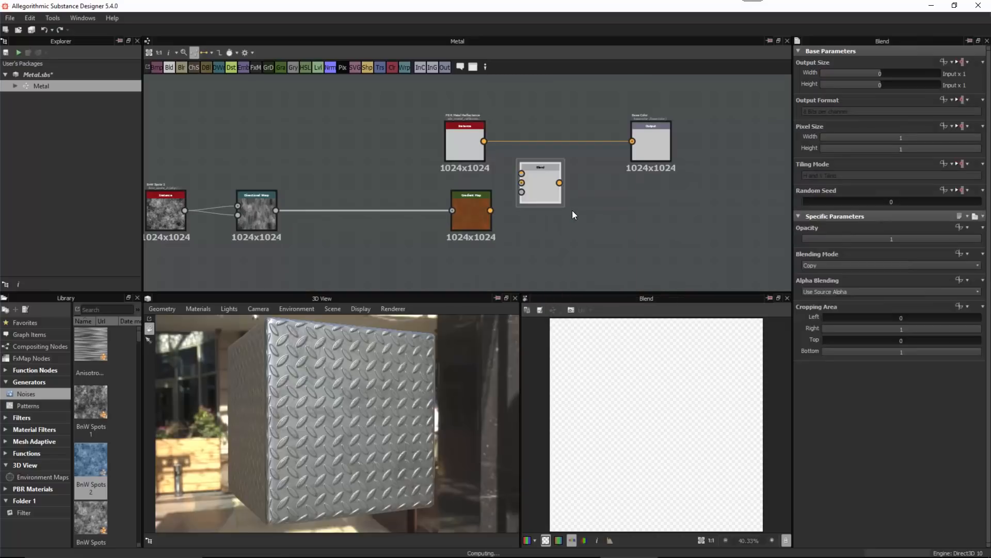
scroll(528, 175, up, 2)
middle_drag(520, 235, 524, 203)
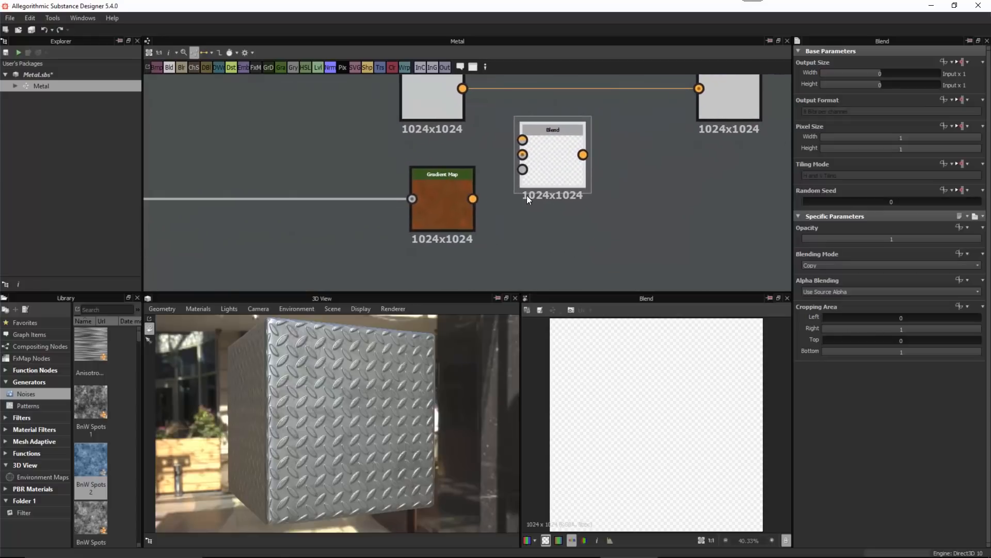
drag(551, 160, 595, 181)
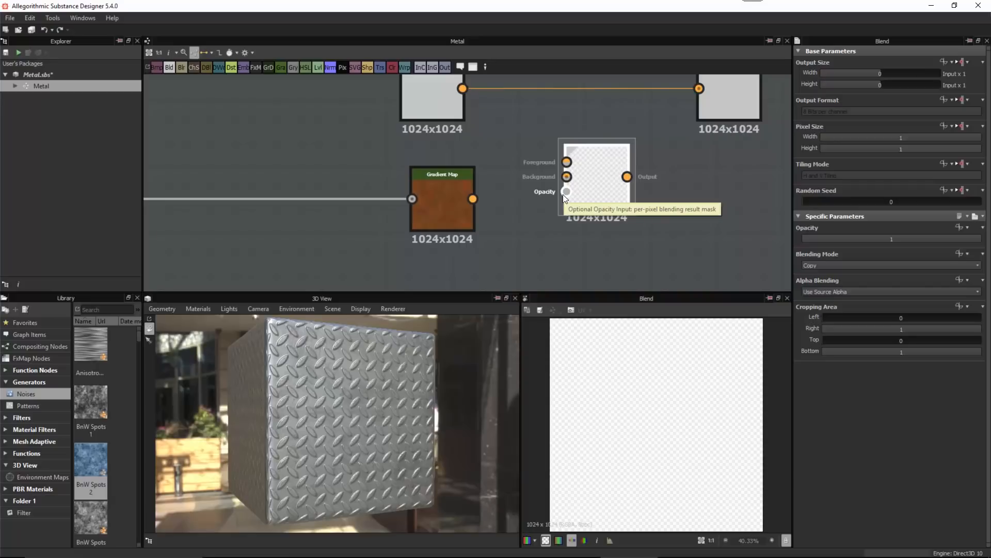
Connect the Gradient Map's output to the Blend's Foreground input and move the Gradient Map further left.
scroll(499, 164, down, 2)
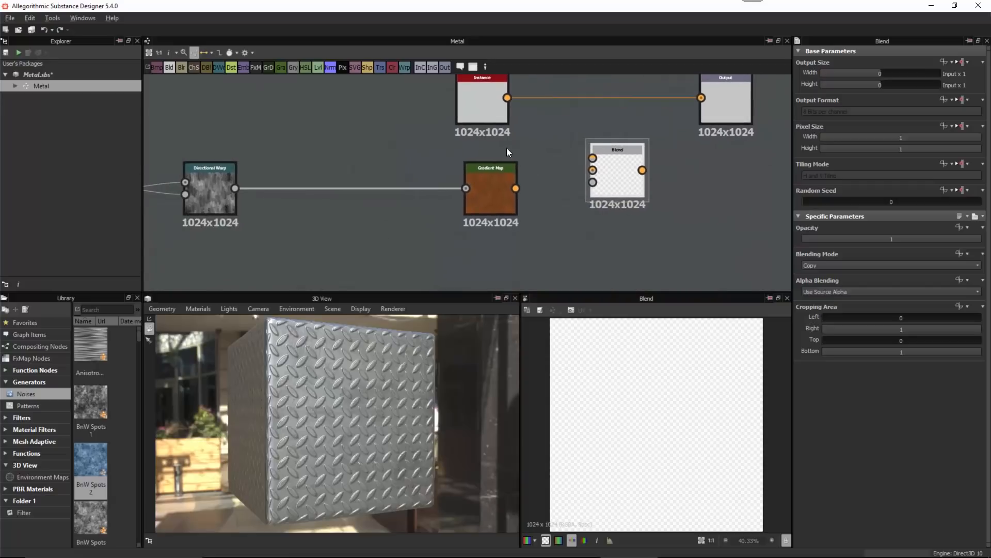
scroll(511, 160, down, 1)
drag(534, 150, 586, 158)
drag(499, 192, 431, 193)
Rearrange the graph with PBR Metal Reflectance and the Base Color output in a row below the Gradient Map and Blend.
drag(496, 111, 436, 262)
scroll(544, 208, down, 2)
middle_drag(545, 208, 531, 148)
drag(655, 85, 648, 187)
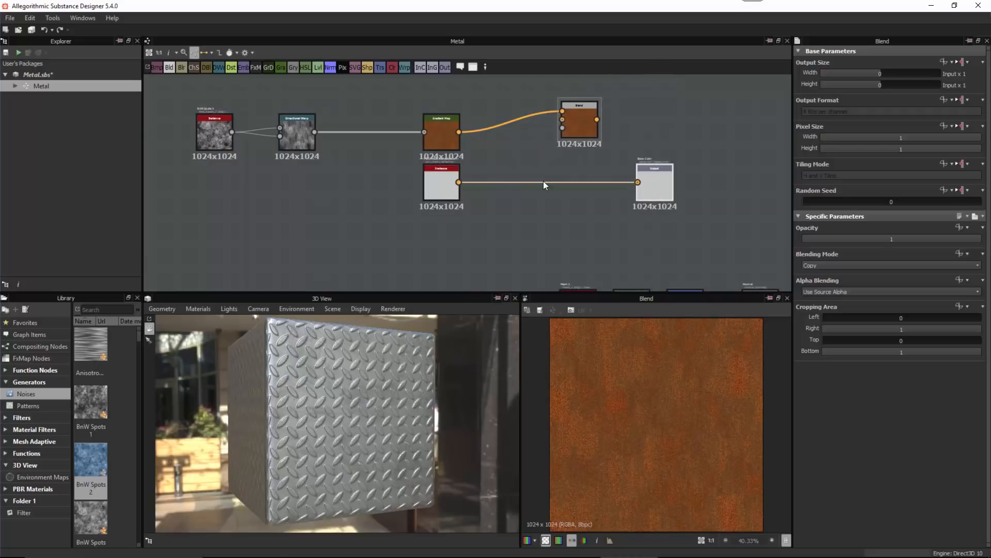
scroll(506, 184, up, 2)
middle_drag(502, 184, 475, 236)
drag(386, 135, 385, 118)
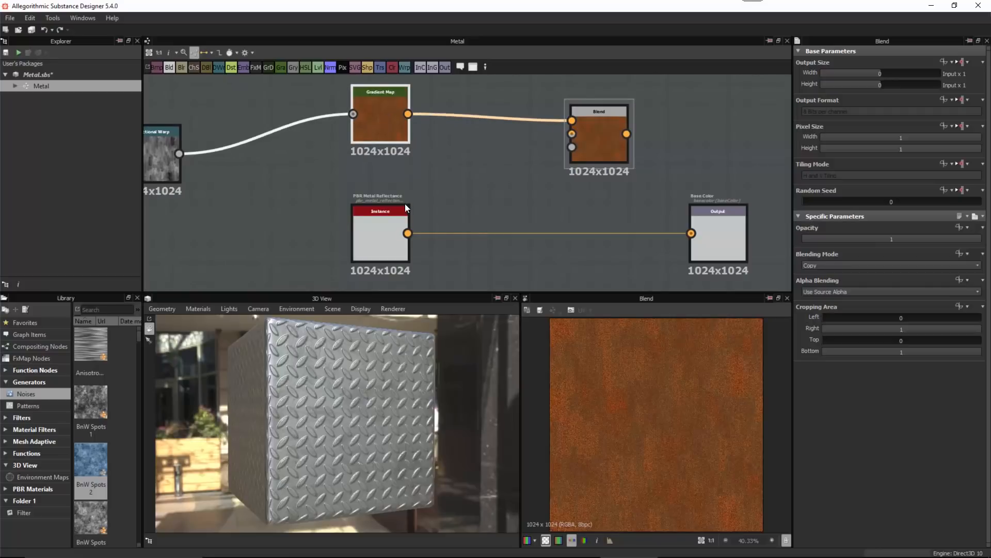
Connect PBR Metal Reflectance to the Blend's Background input and keep the blending mode at Copy.
drag(383, 216, 603, 132)
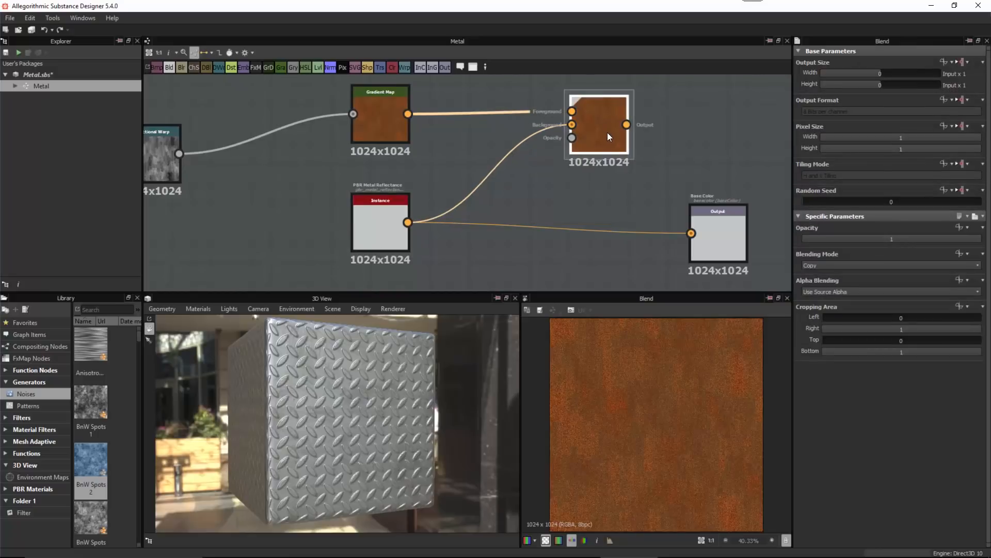
scroll(606, 122, up, 2)
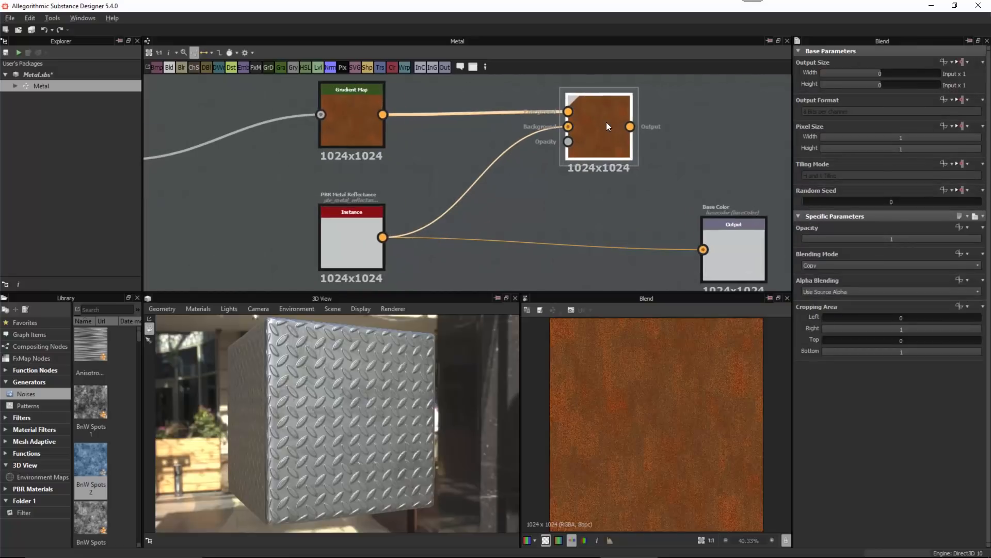
click(838, 265)
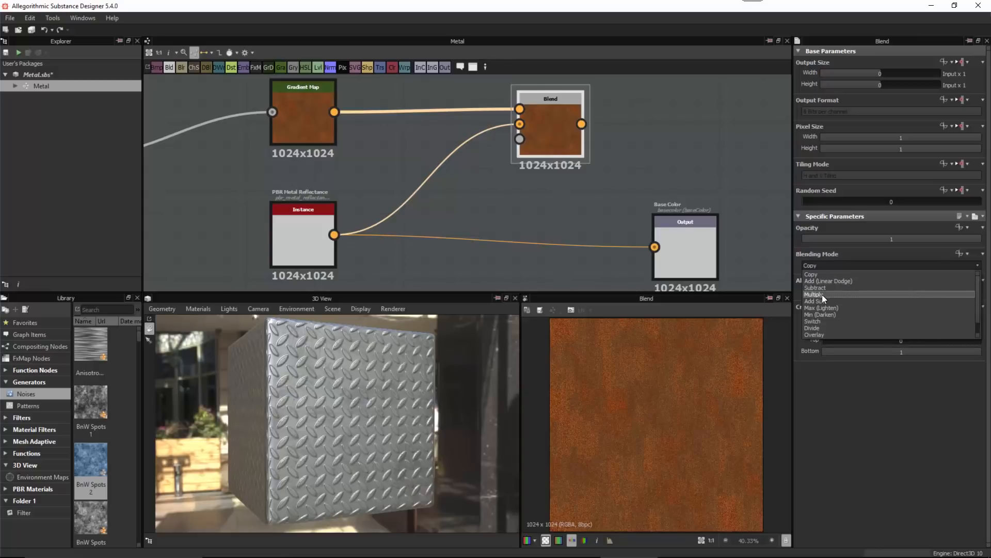
click(586, 167)
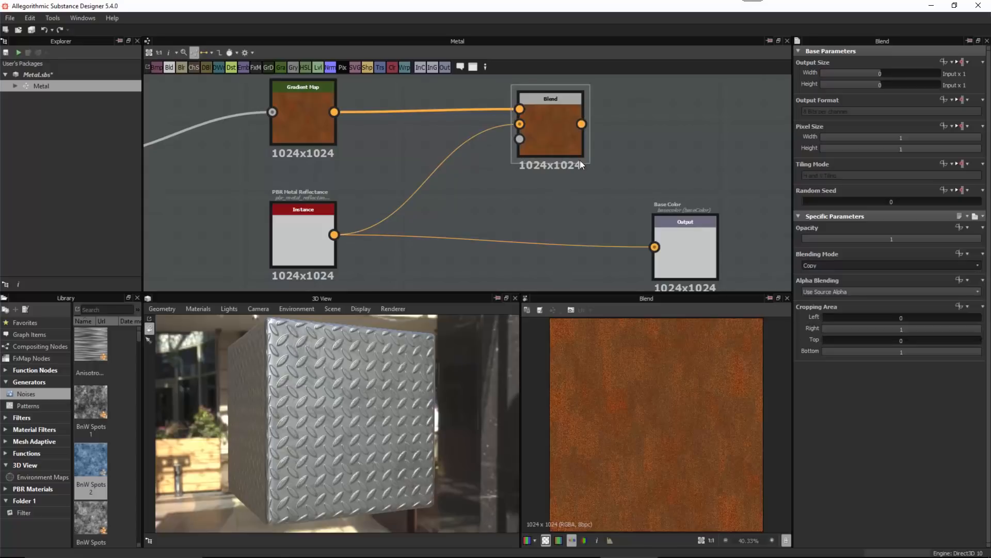
click(550, 133)
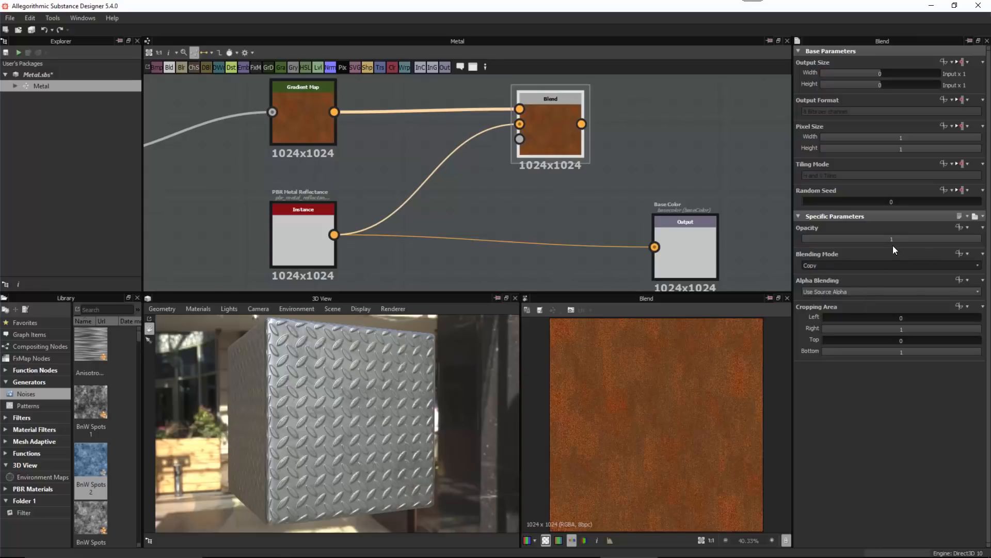
click(520, 110)
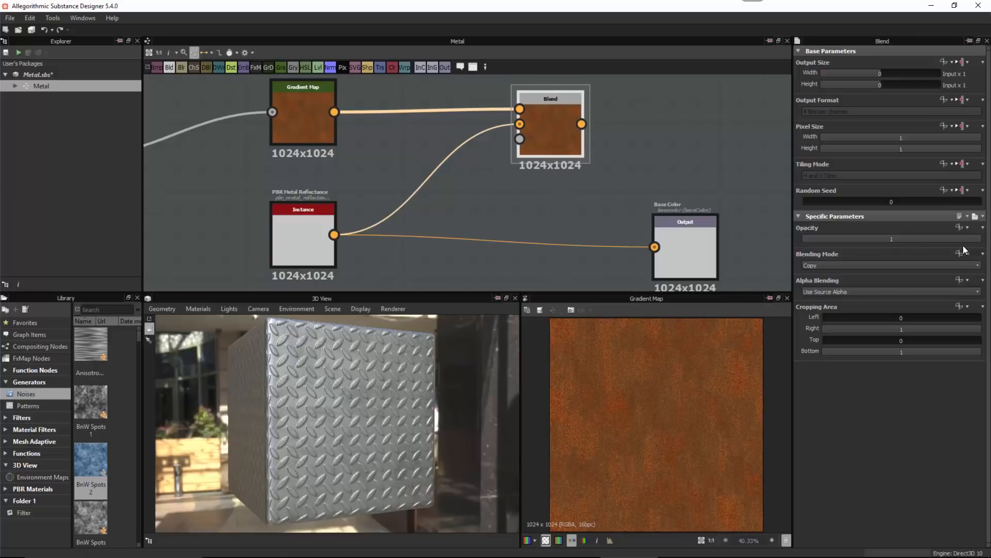
Try the Blend's opacity at 0 and restore it to 1 to compare background and foreground.
drag(973, 237, 805, 236)
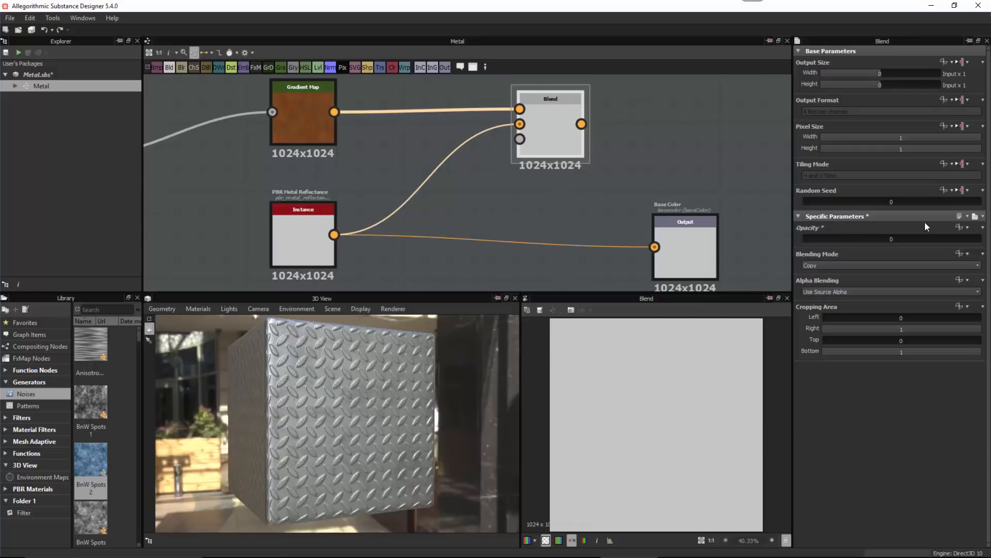
drag(808, 237, 981, 239)
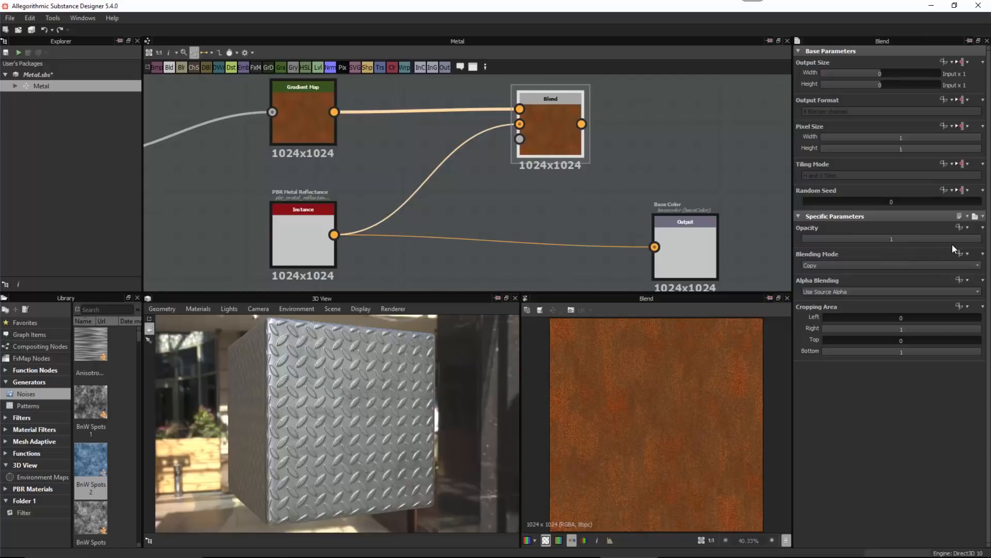
click(841, 266)
click(835, 240)
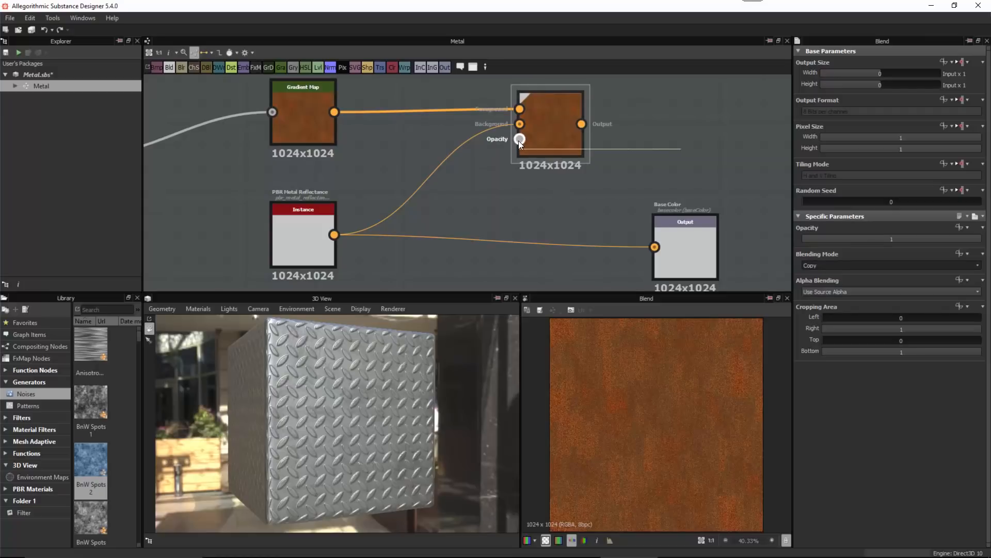
Move BnW Spots 2 and Directional Warp closer to the Gradient Map and align them in its row.
scroll(519, 179, down, 2)
scroll(518, 178, down, 1)
middle_drag(547, 211, 609, 183)
click(465, 212)
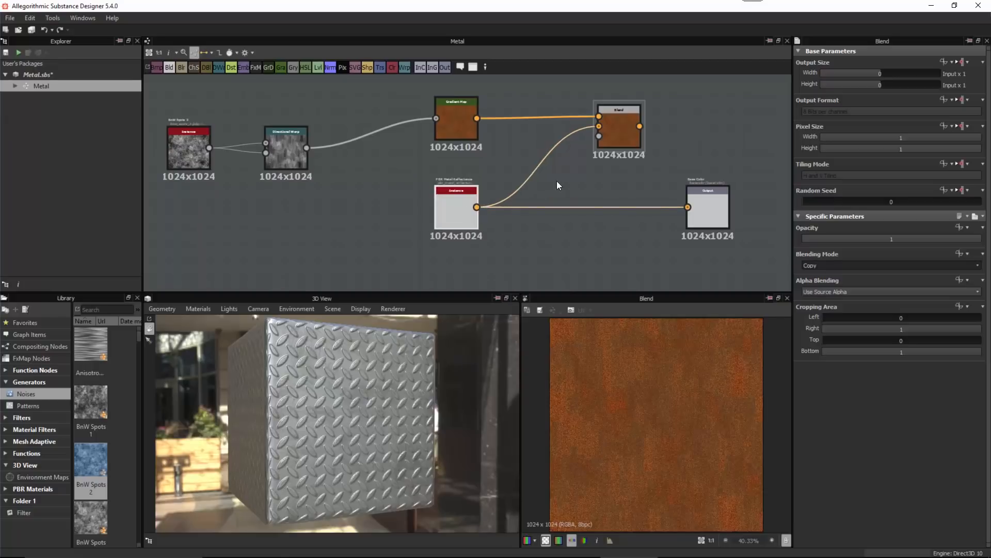
alt+right_drag(622, 229, 506, 178)
middle_drag(526, 216, 497, 155)
drag(320, 138, 420, 110)
click(410, 119)
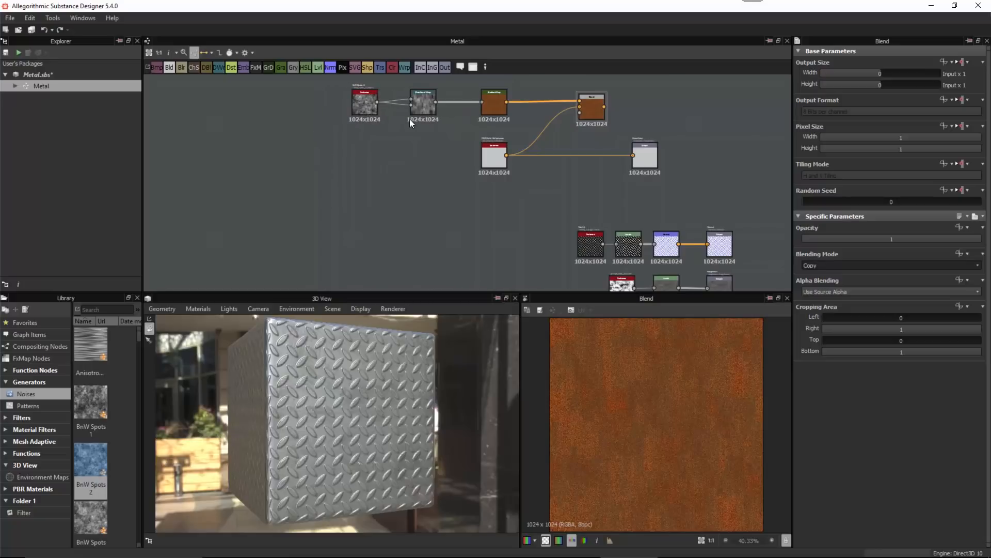
Duplicate BnW Spots 2 and Directional Warp below the originals and preview the duplicated Directional Warp.
alt+right_drag(394, 106, 385, 147)
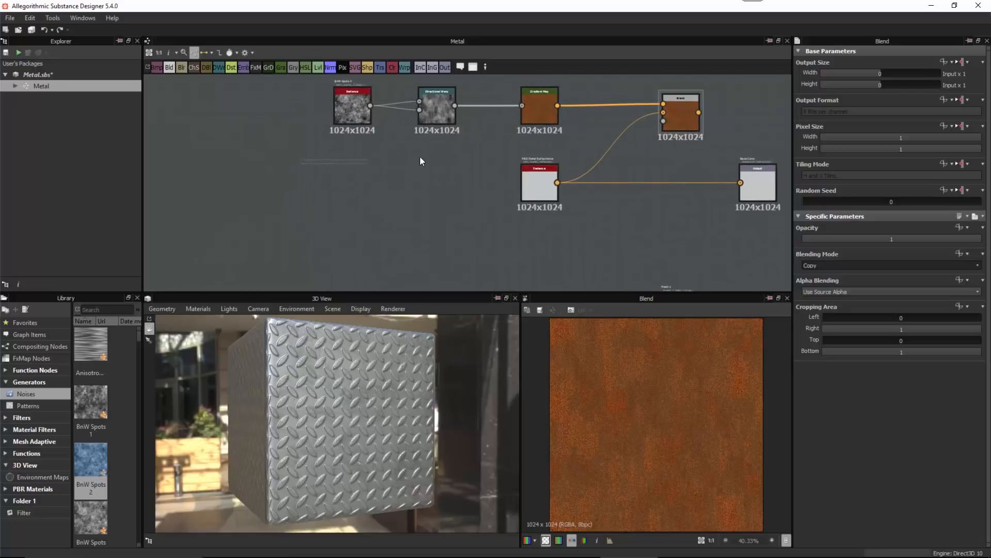
drag(419, 157, 454, 92)
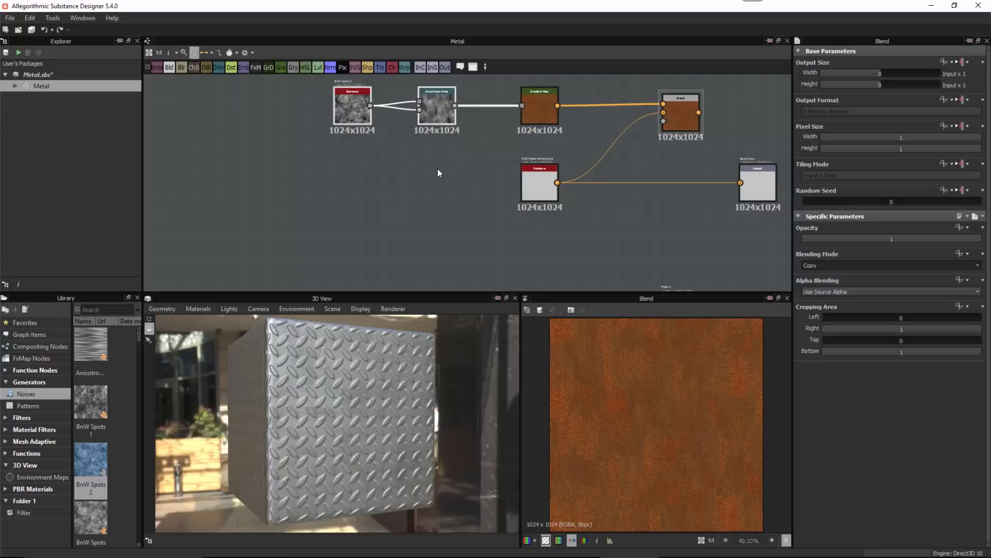
key(ctrl+d)
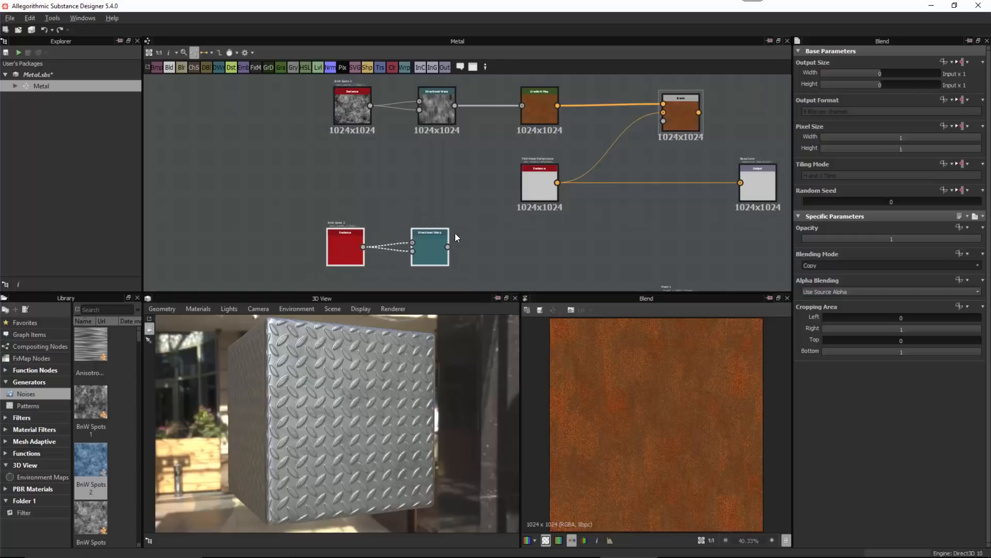
scroll(454, 233, up, 1)
middle_drag(420, 185, 370, 135)
double_click(383, 194)
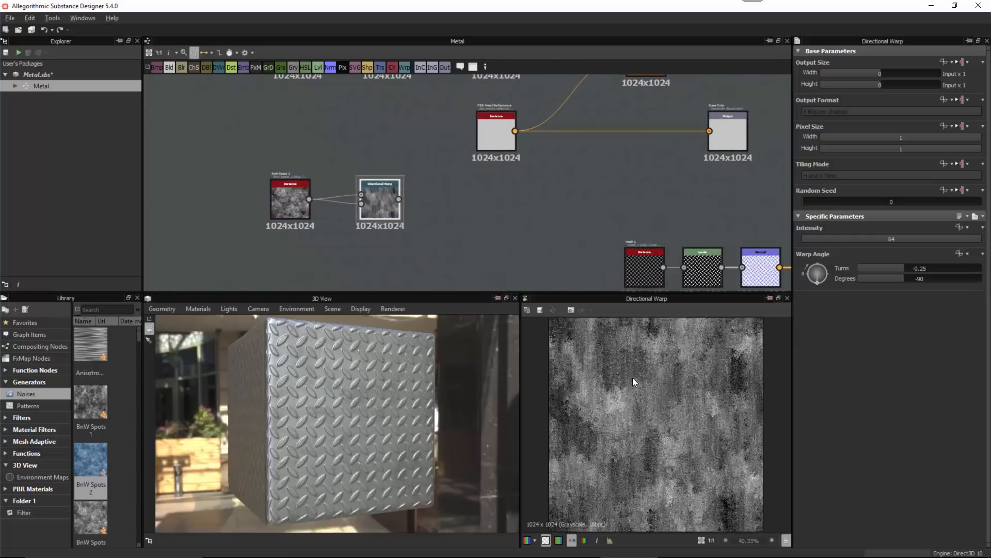
Set the duplicated BnW Spots 2 node's Random Seed to 9 to vary its noise pattern.
scroll(633, 377, up, 1)
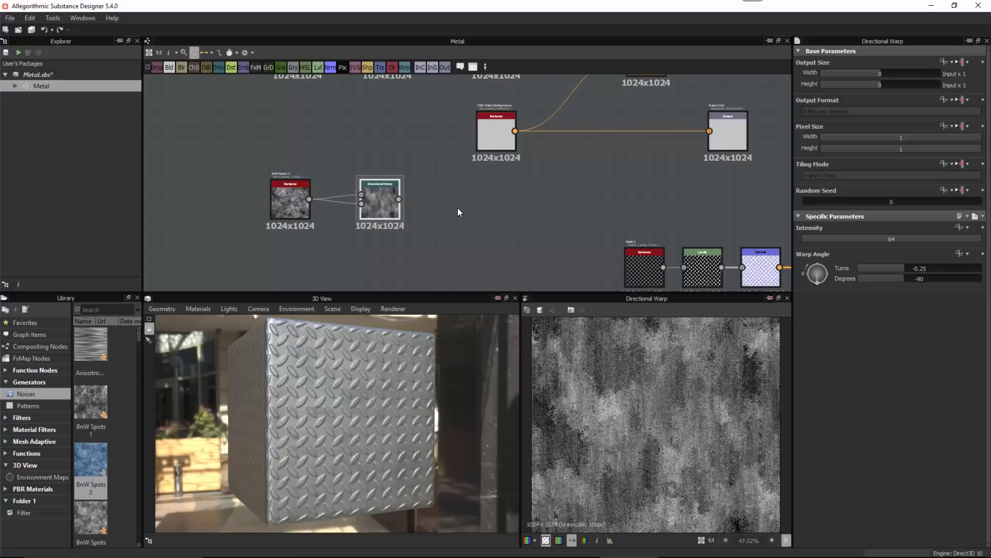
scroll(421, 204, up, 1)
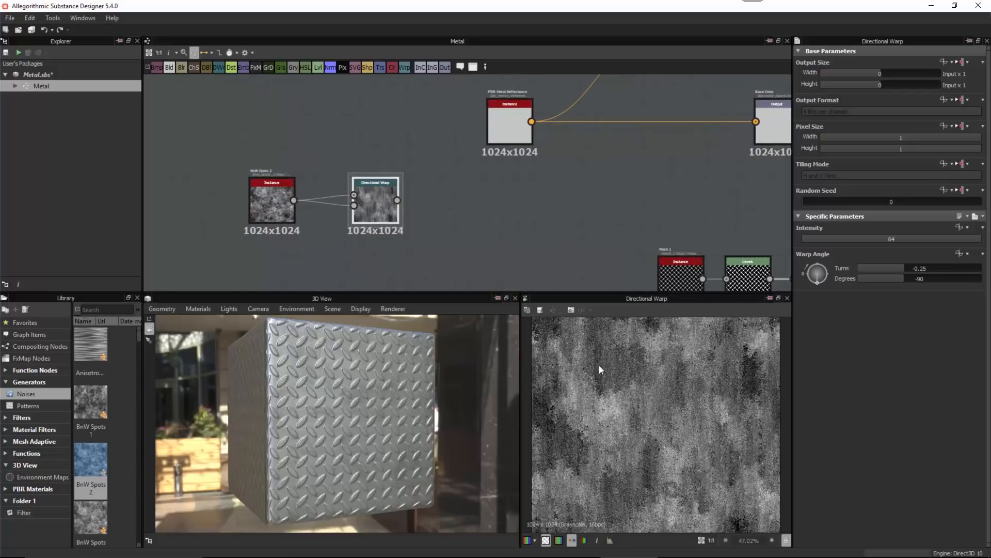
click(261, 200)
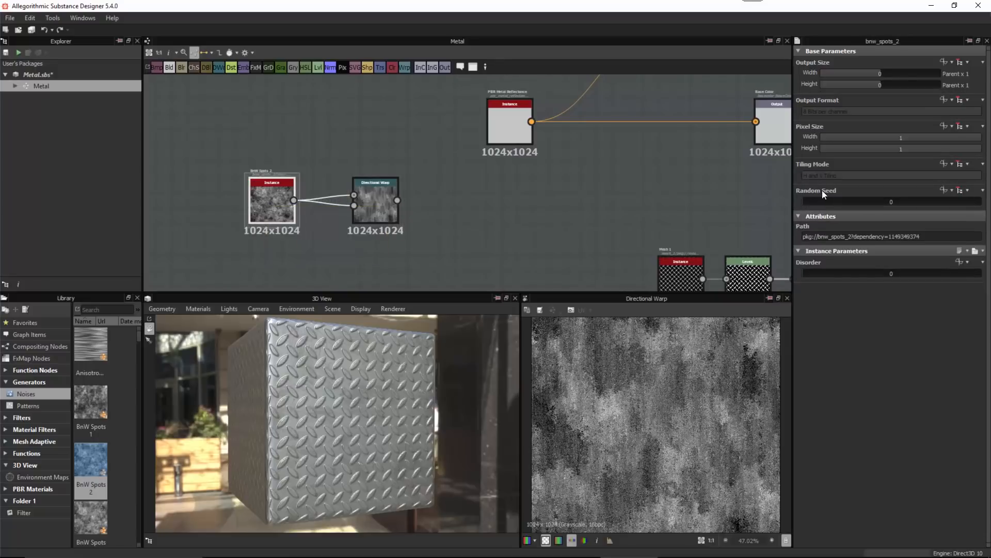
mouse_move(820, 191)
drag(809, 203, 956, 206)
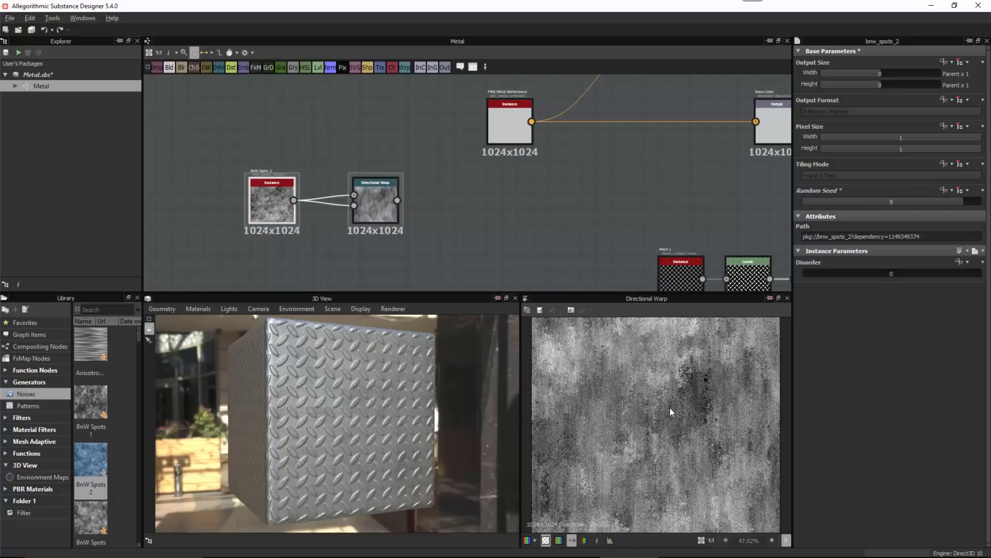
Compare the noise patterns of the original and duplicated Directional Warp nodes.
scroll(678, 434, down, 2)
scroll(495, 217, down, 3)
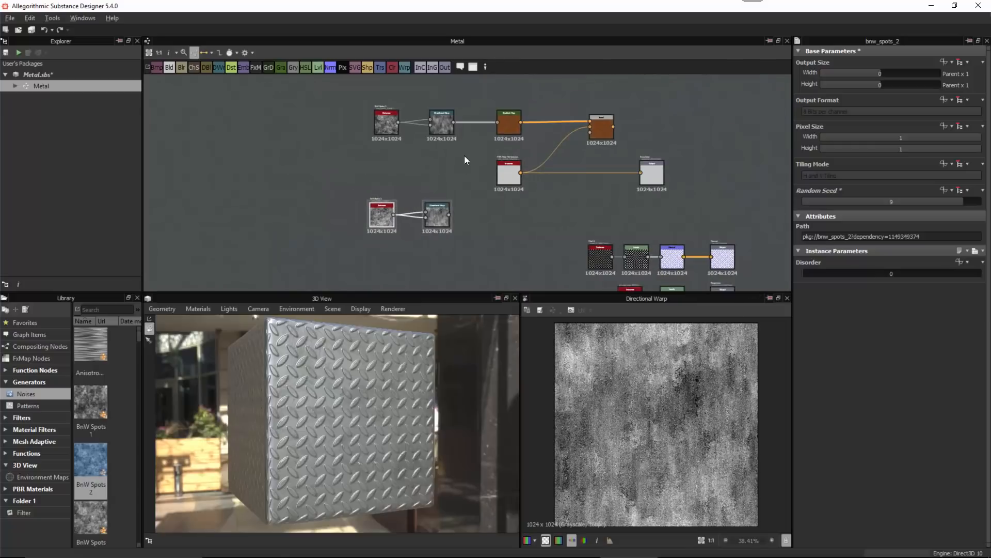
scroll(463, 195, up, 1)
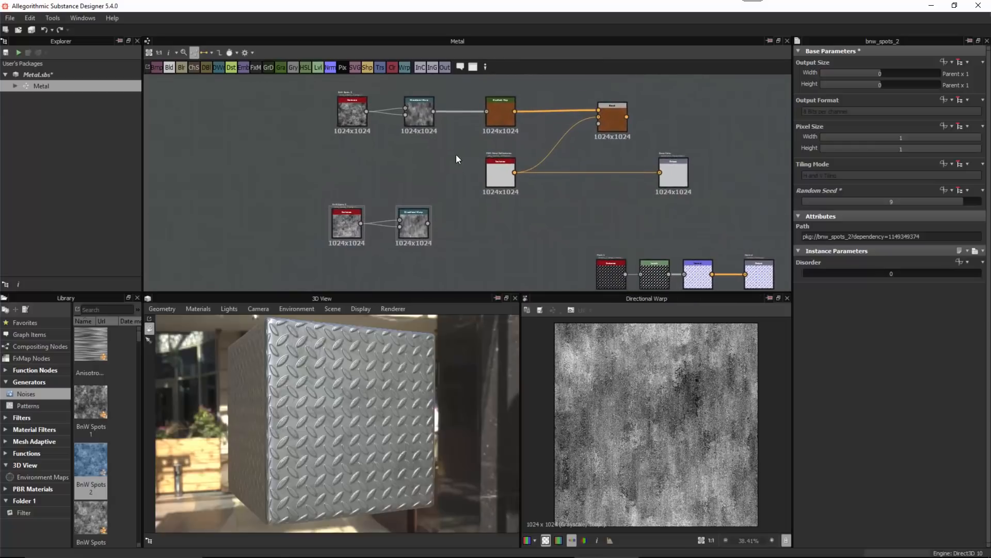
click(419, 110)
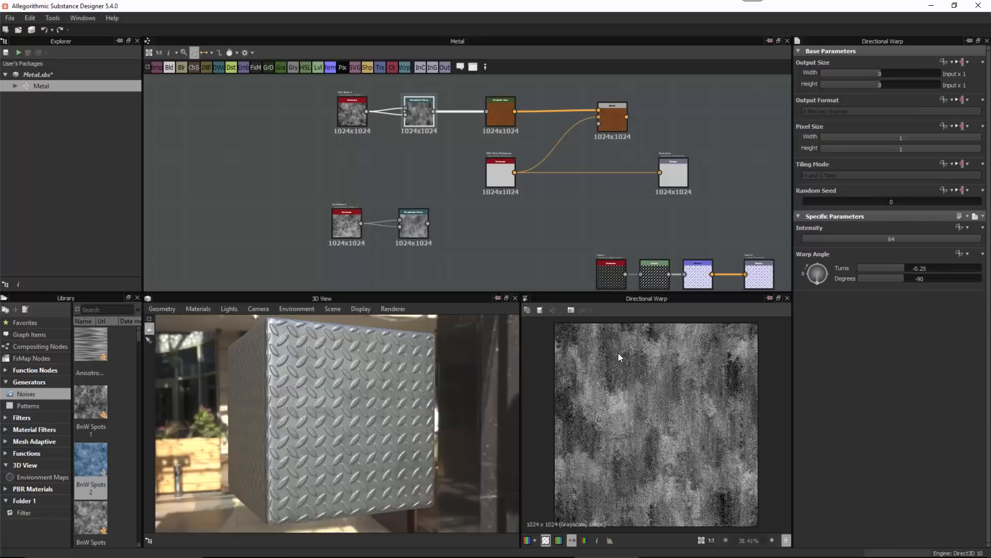
click(411, 219)
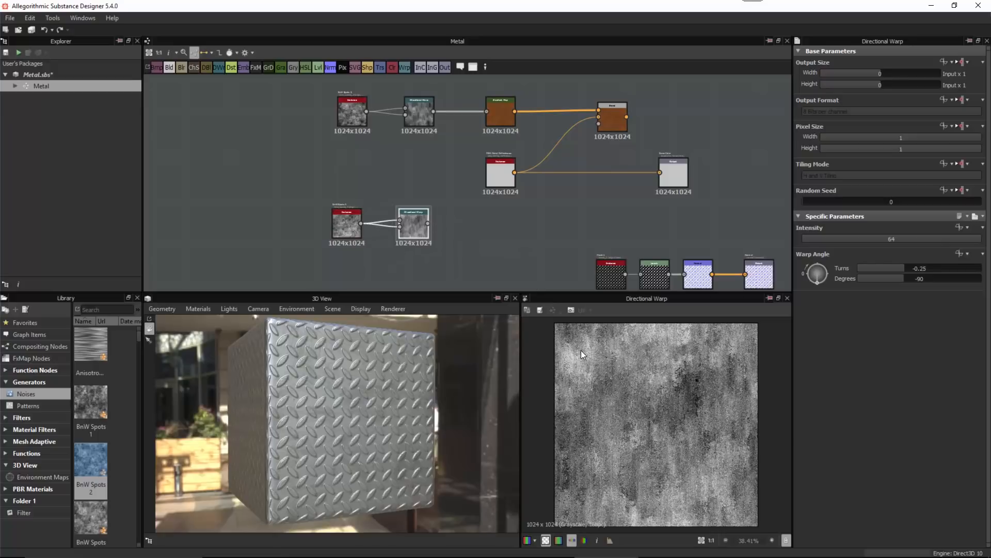
scroll(610, 120, up, 5)
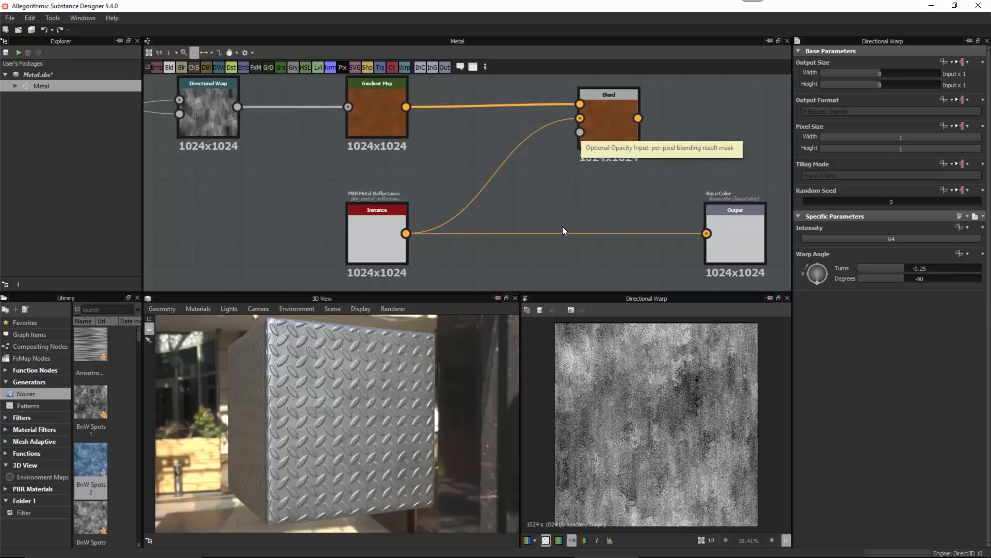
Add a Levels node after the duplicated Directional Warp and bring its black and white input points inward for strong contrast.
scroll(563, 226, down, 3)
middle_drag(467, 243, 515, 138)
scroll(349, 224, up, 2)
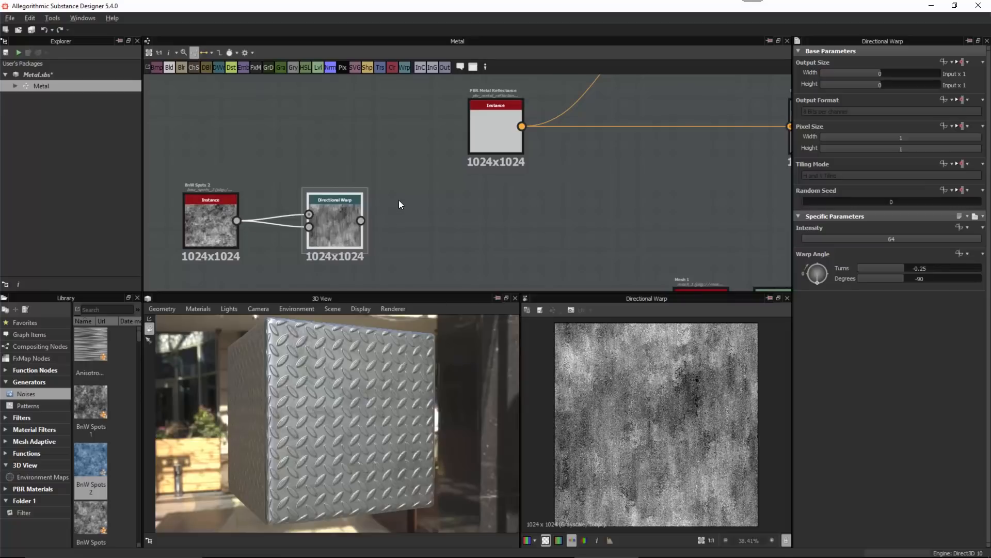
drag(415, 192, 346, 250)
click(318, 67)
drag(432, 215, 453, 216)
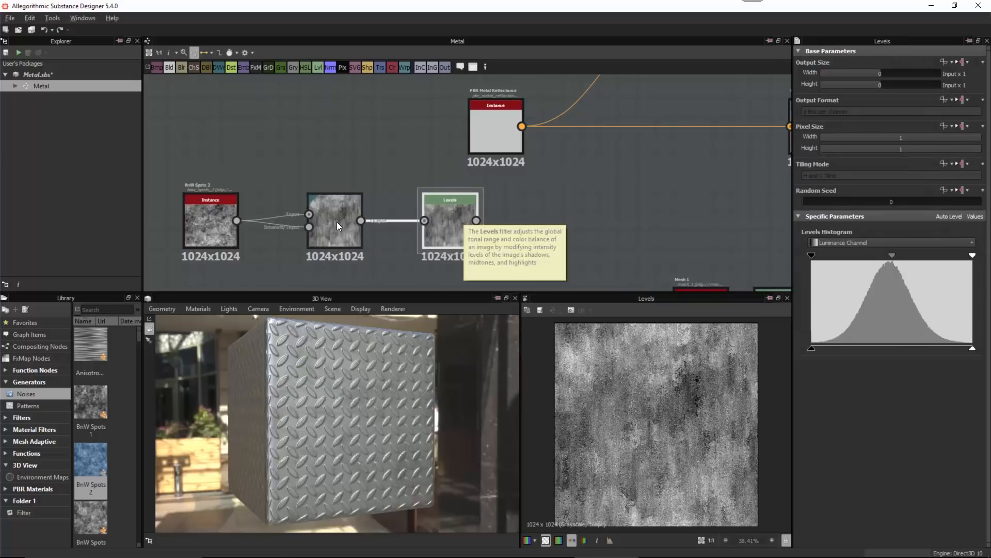
drag(811, 256, 869, 258)
drag(972, 256, 911, 256)
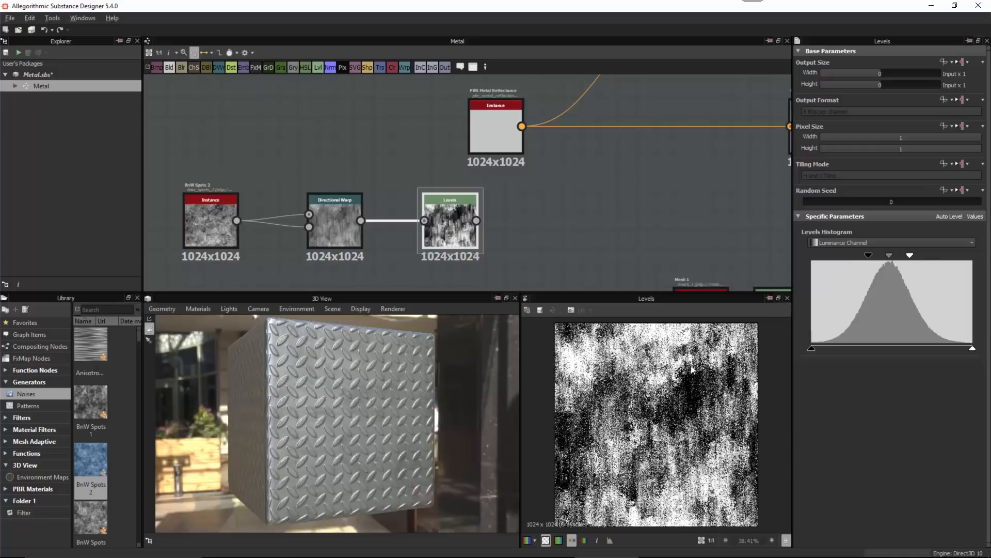
Add a Histogram Scan below the Levels node, feed it from the duplicated Directional Warp, and set its Position to 0.63.
scroll(541, 212, down, 3)
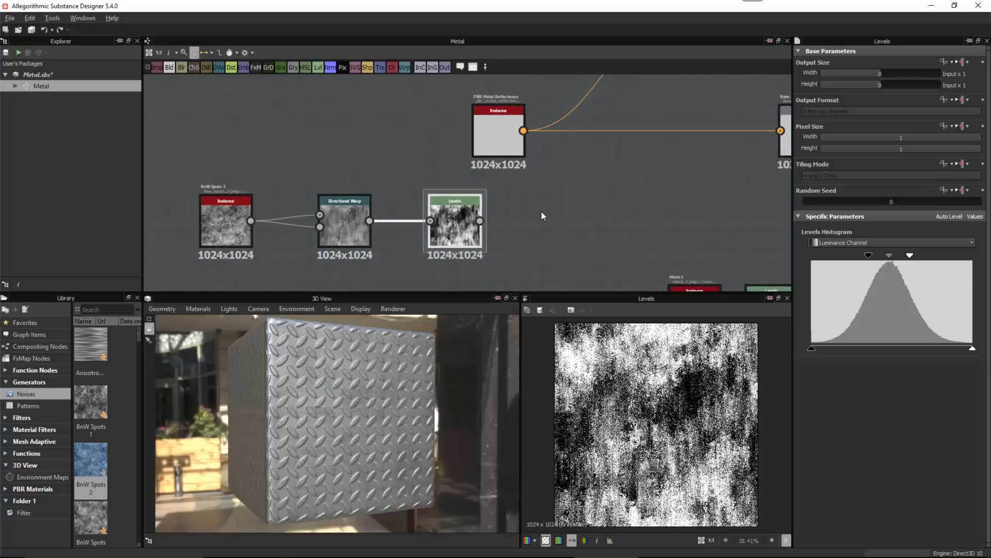
middle_drag(535, 227, 542, 190)
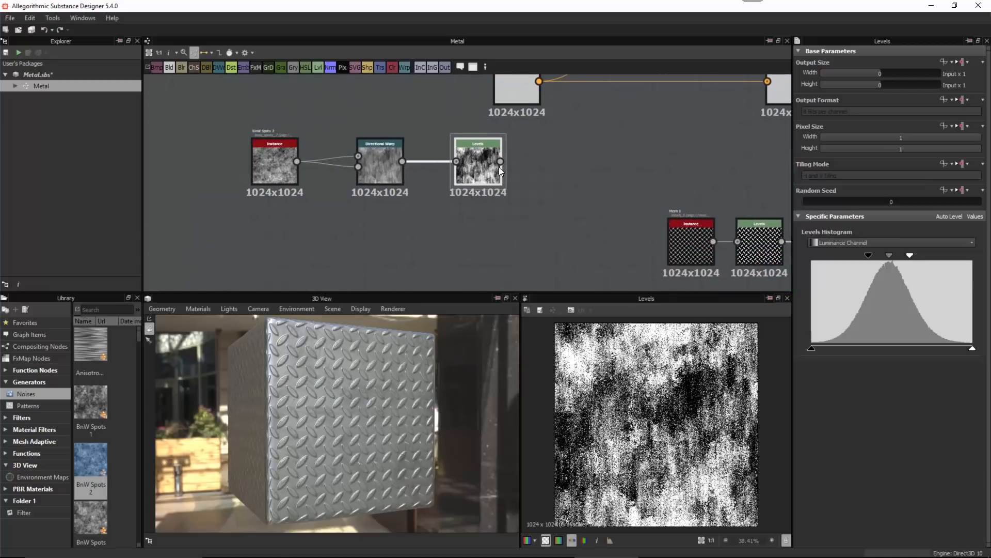
key(space)
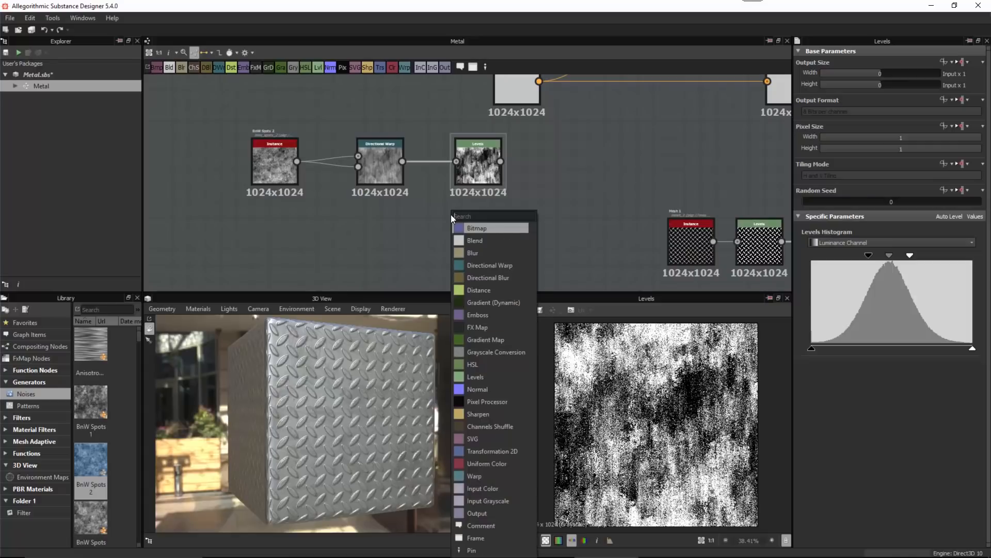
text(his)
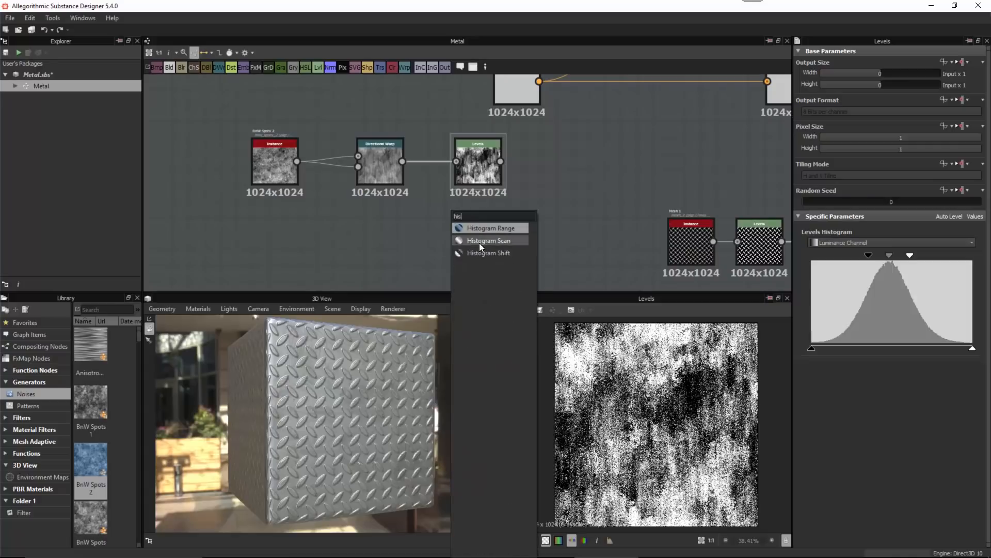
click(493, 242)
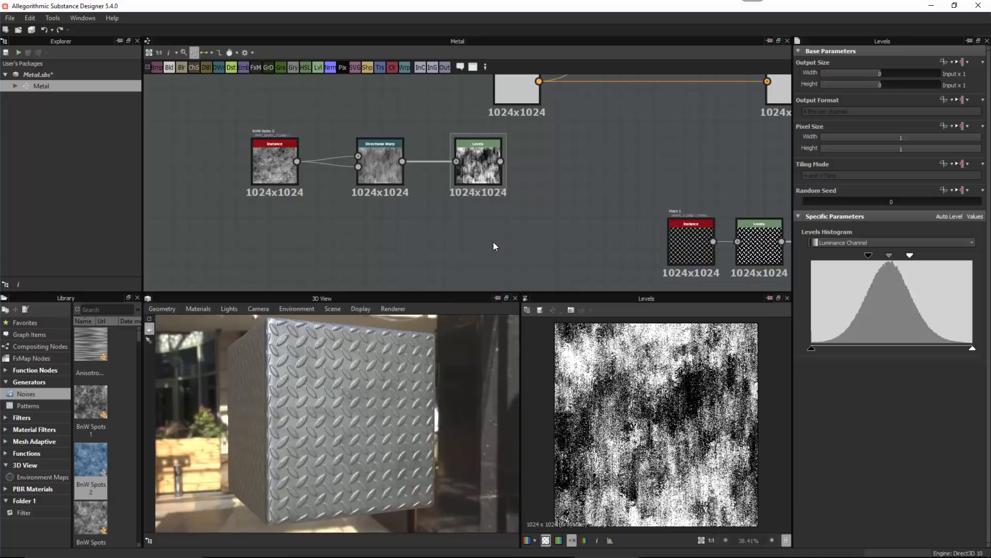
drag(461, 221, 486, 237)
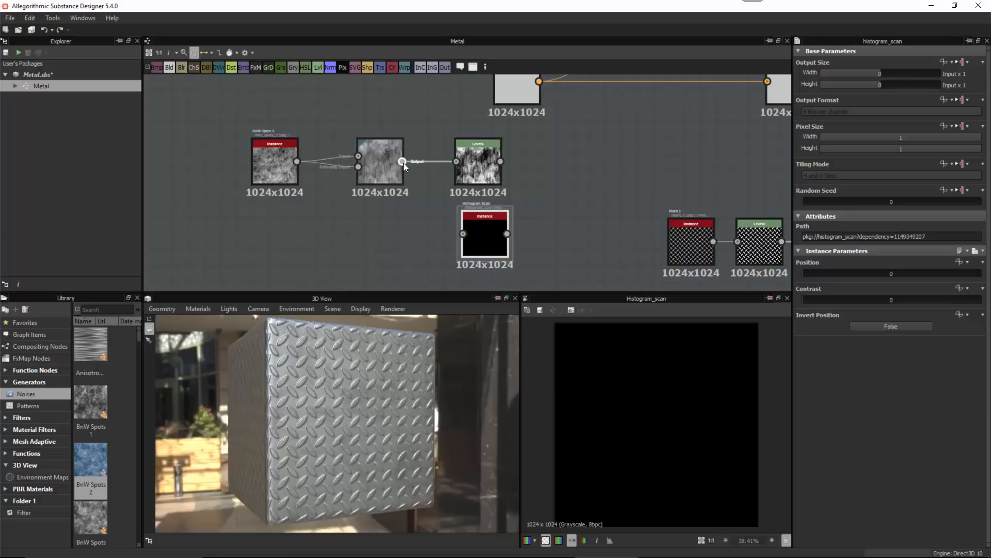
drag(416, 129, 476, 248)
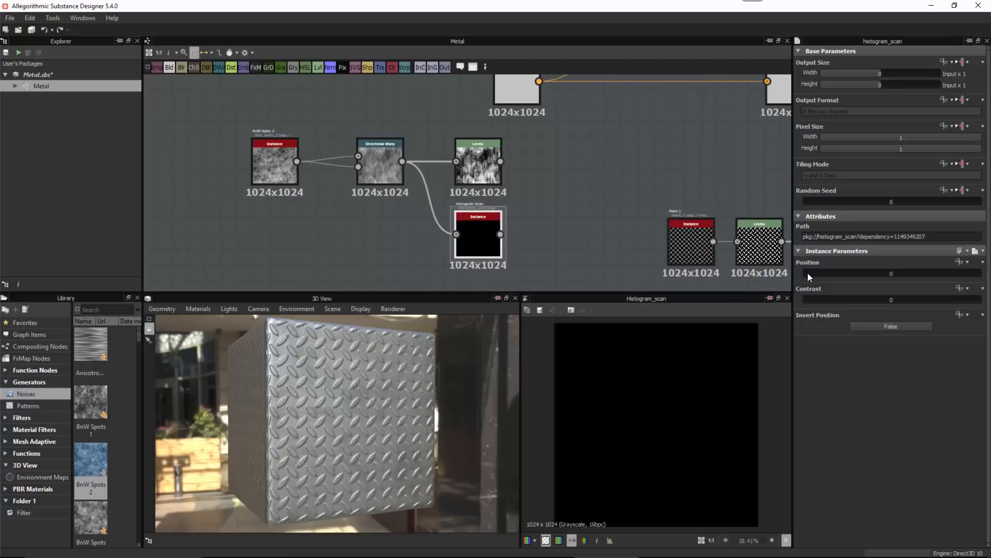
drag(808, 273, 916, 280)
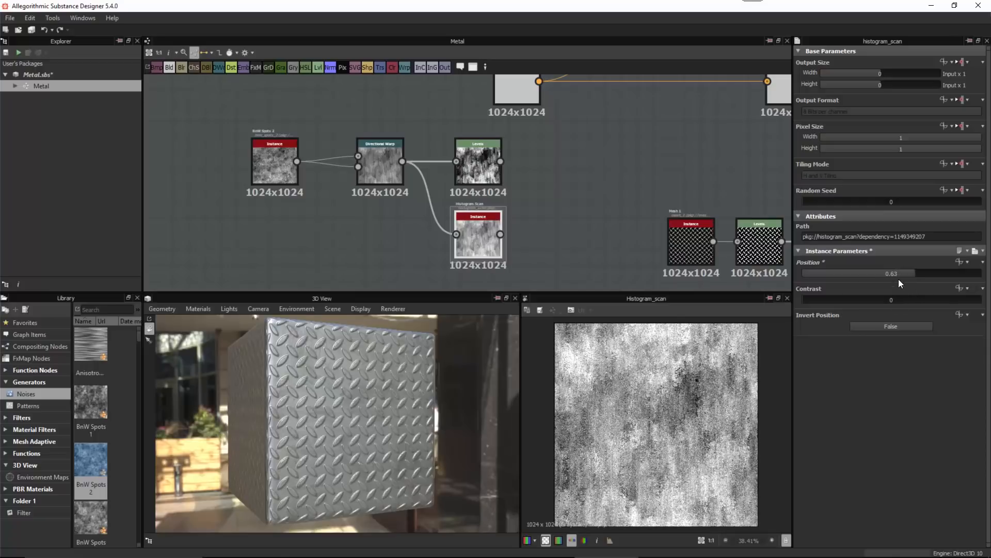
Set the Histogram Scan's Contrast to 0.9 and its Position to 0.45.
drag(809, 299, 963, 308)
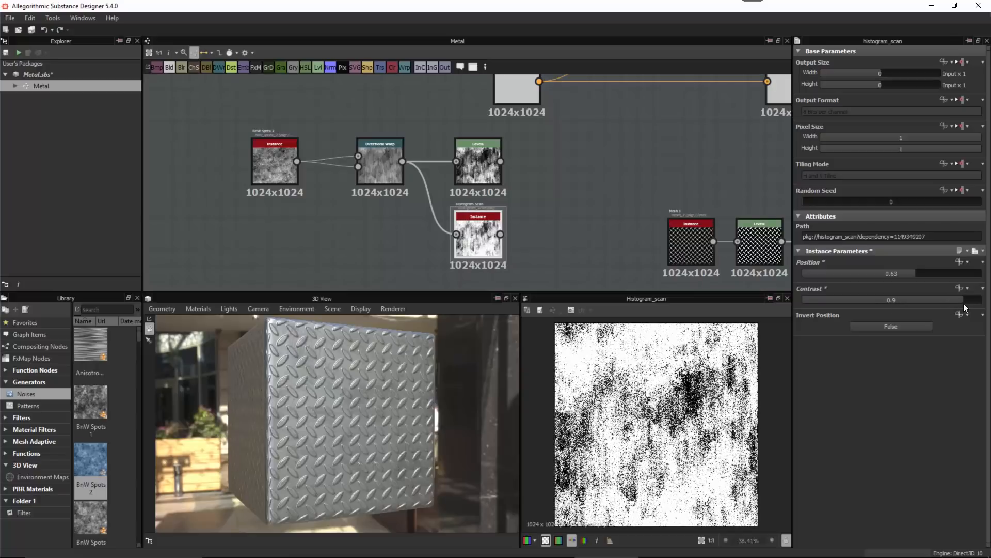
drag(904, 274, 882, 275)
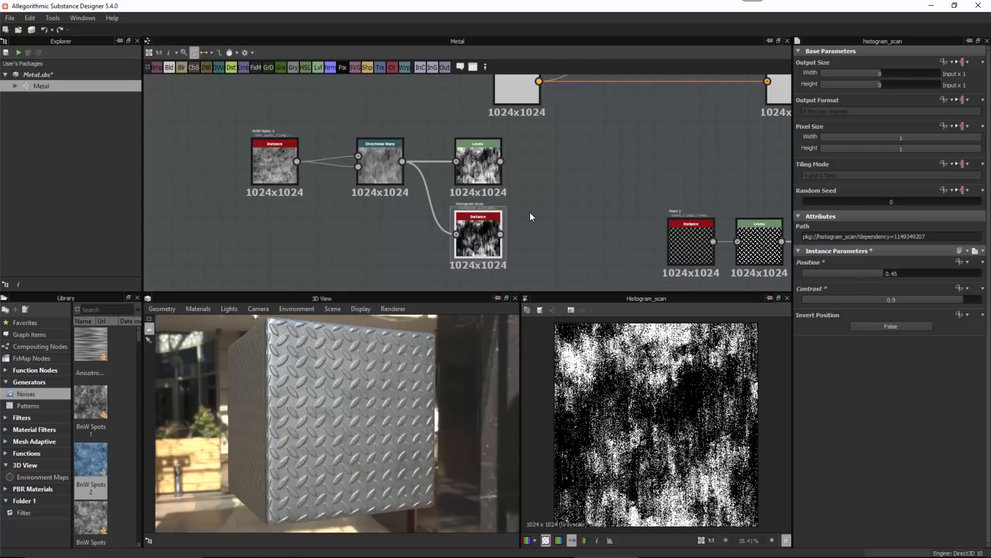
Open the Histogram Scan's referenced graph, loading its package, inspect the Levels node inside, and close the graph.
right_click(479, 238)
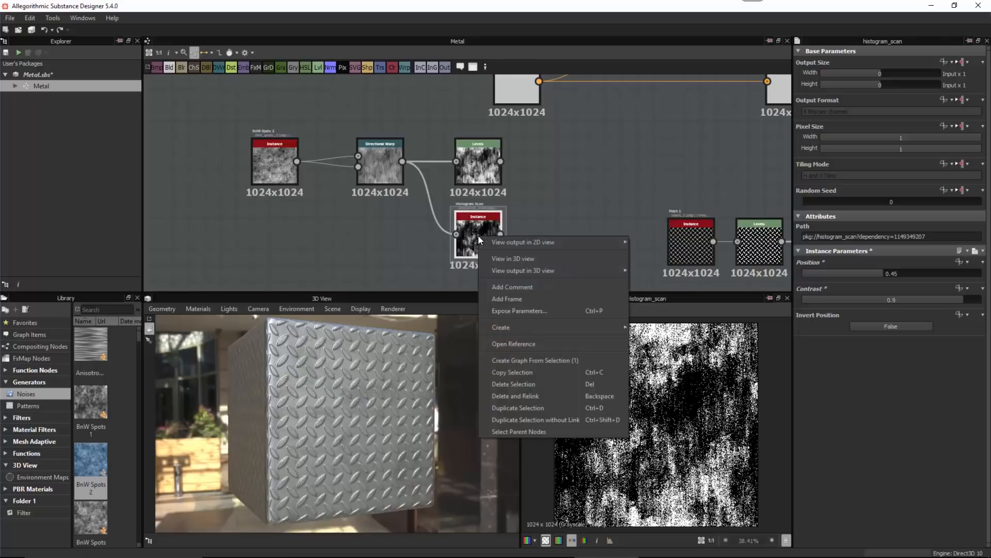
click(517, 345)
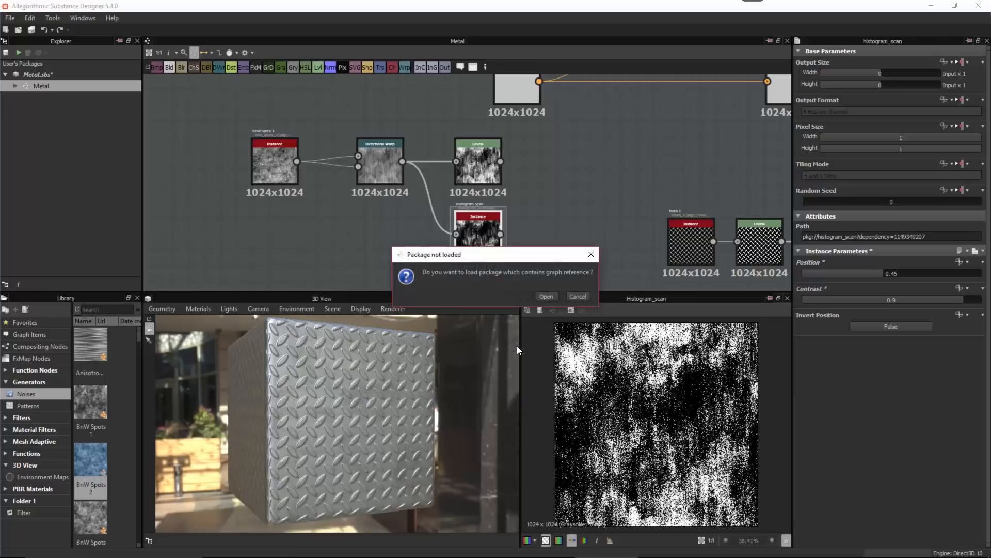
click(546, 296)
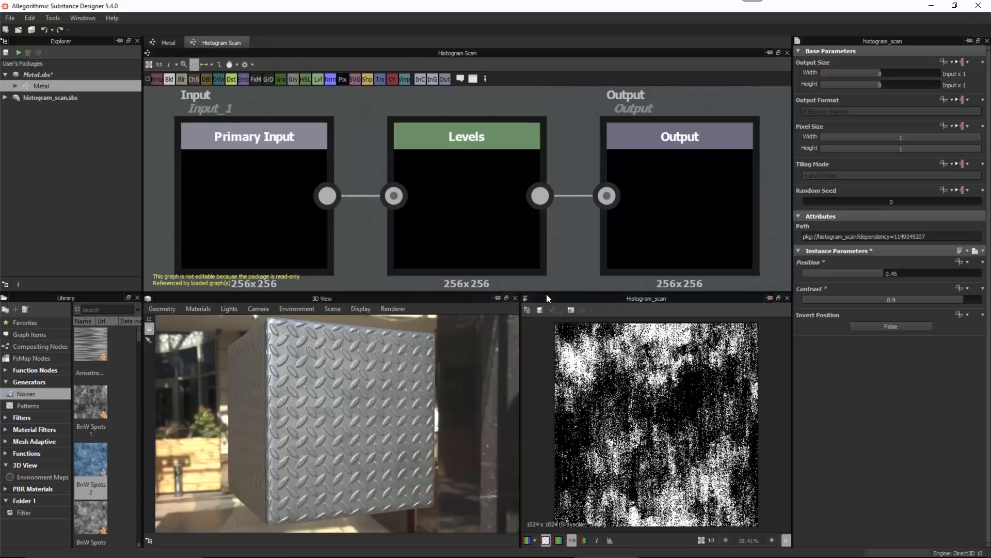
alt+right_drag(535, 200, 482, 205)
click(481, 179)
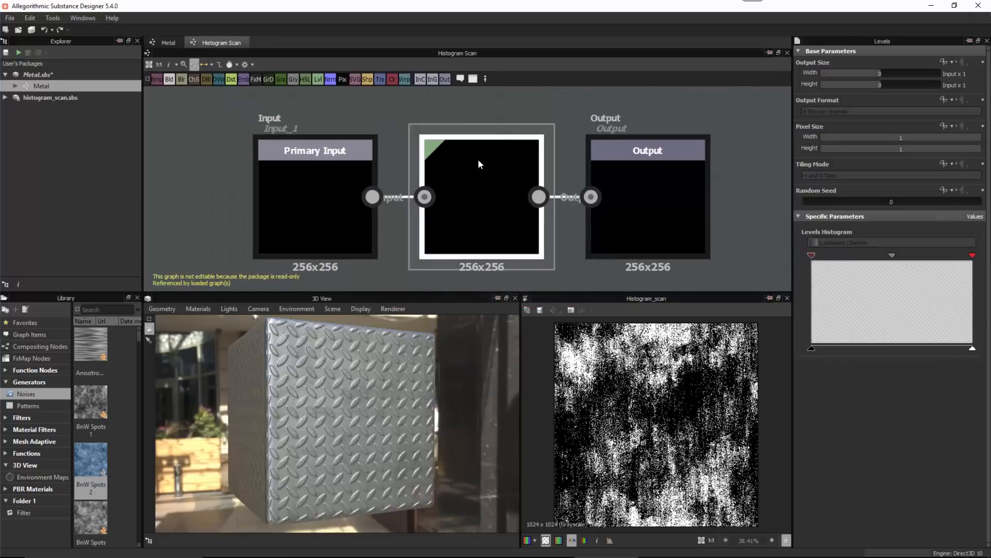
click(788, 53)
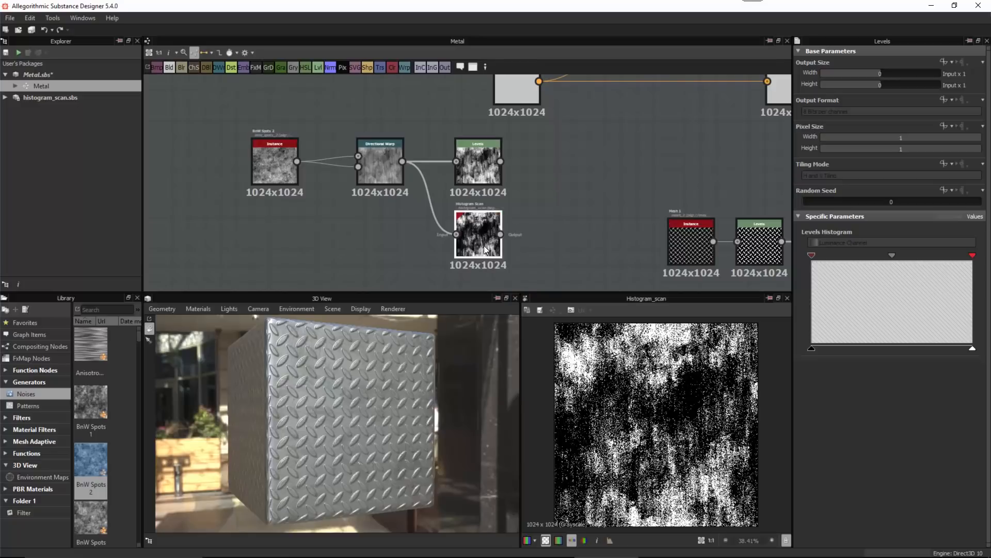
Delete the Levels node after the duplicated Directional Warp, and line up the Histogram Scan mask chain beneath PBR Metal Reflectance.
click(481, 176)
key(Delete)
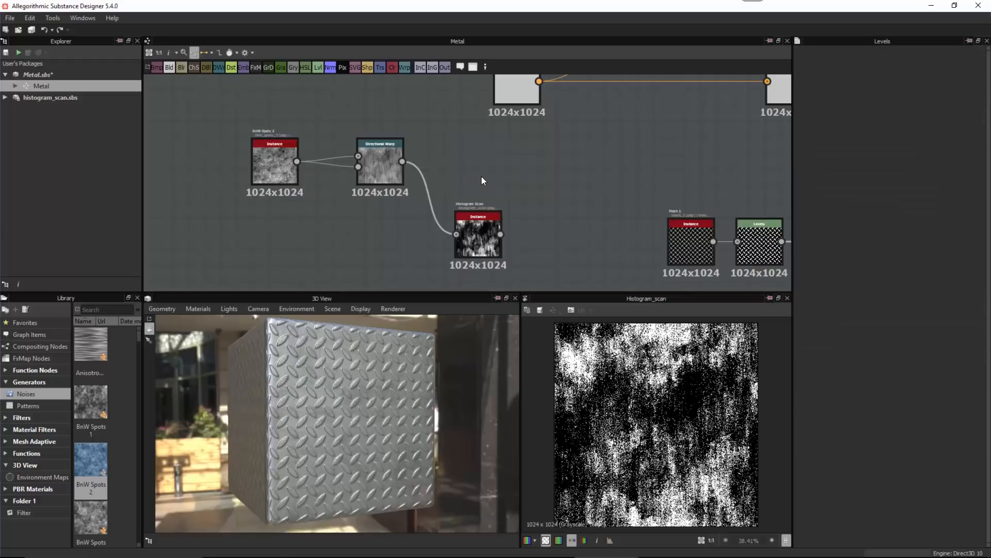
drag(482, 224, 469, 166)
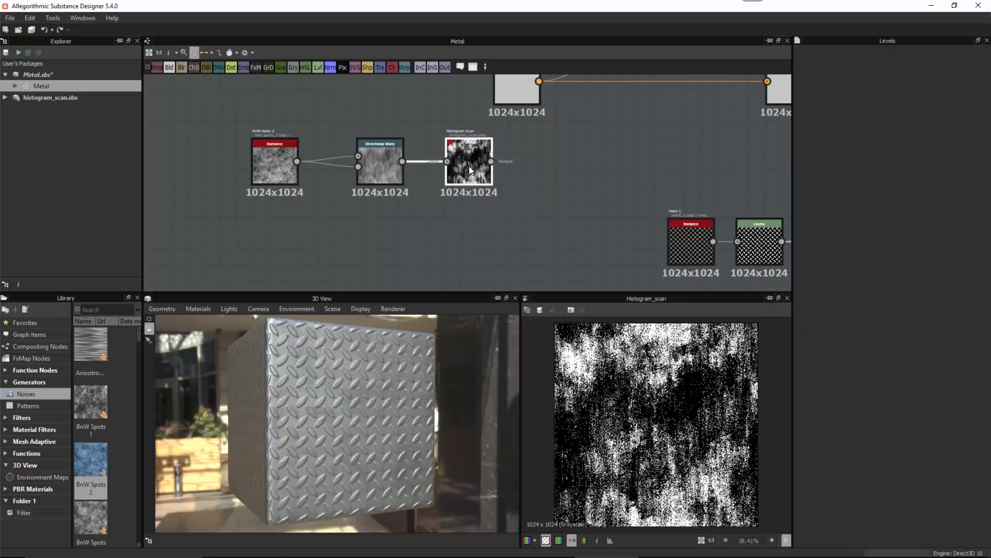
scroll(523, 152, down, 1)
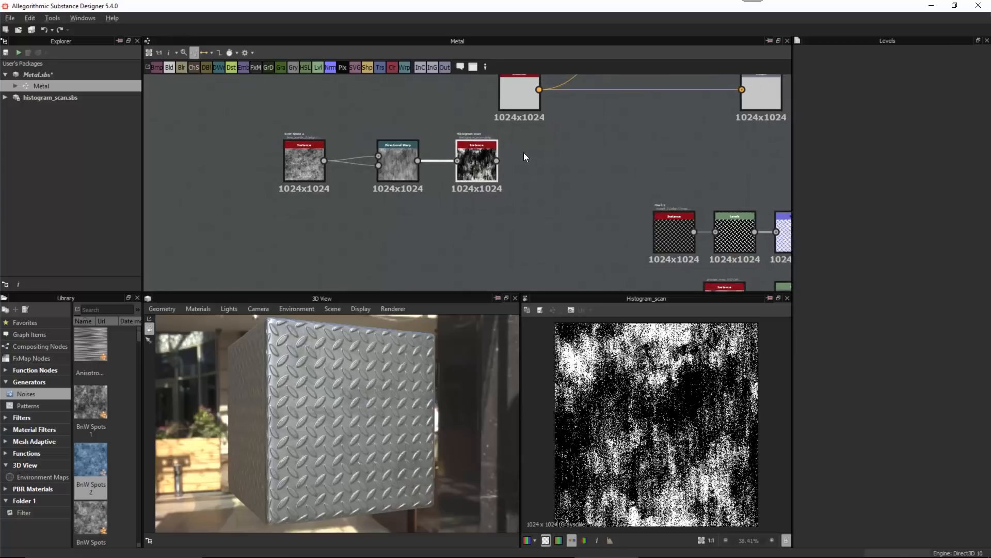
middle_drag(523, 153, 494, 169)
drag(287, 224, 494, 202)
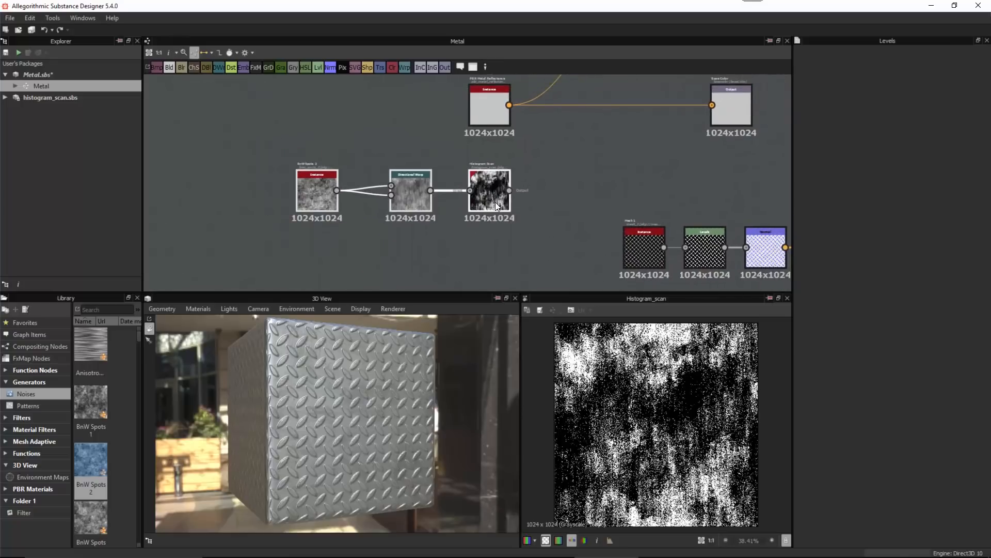
Move the Blend node farther from the Gradient Map and connect the Histogram Scan output to its Opacity input.
scroll(555, 137, down, 3)
middle_drag(555, 138, 435, 181)
scroll(494, 165, up, 1)
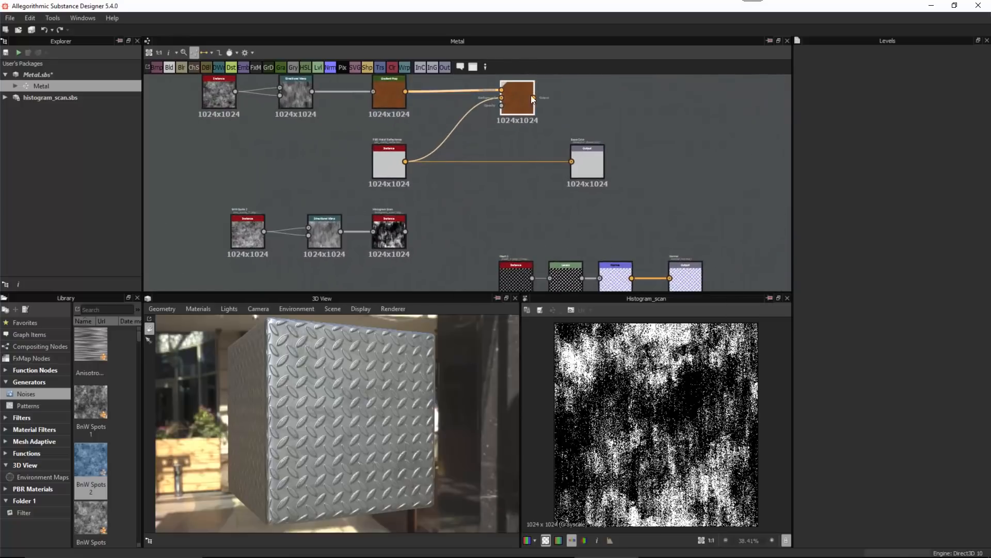
drag(531, 95, 554, 95)
click(400, 229)
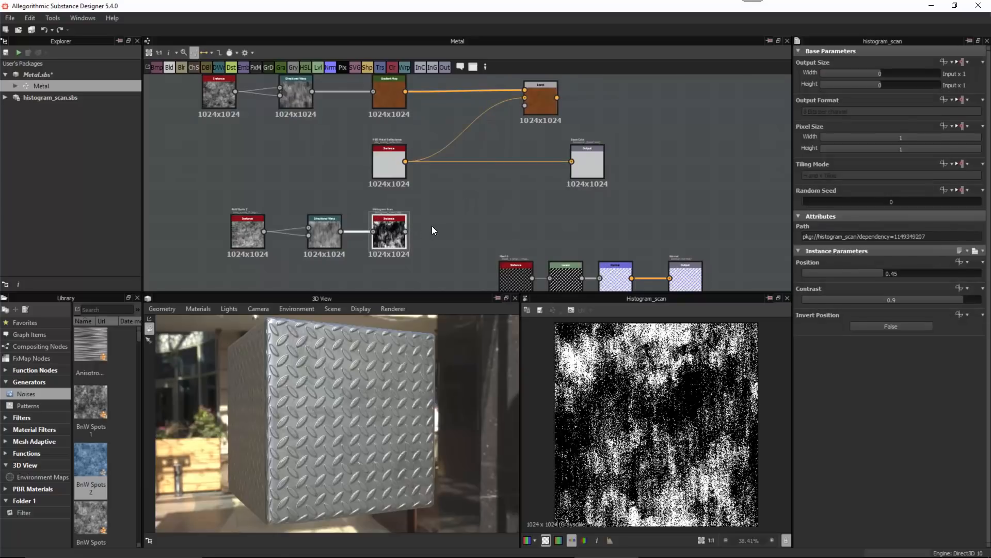
scroll(498, 160, up, 2)
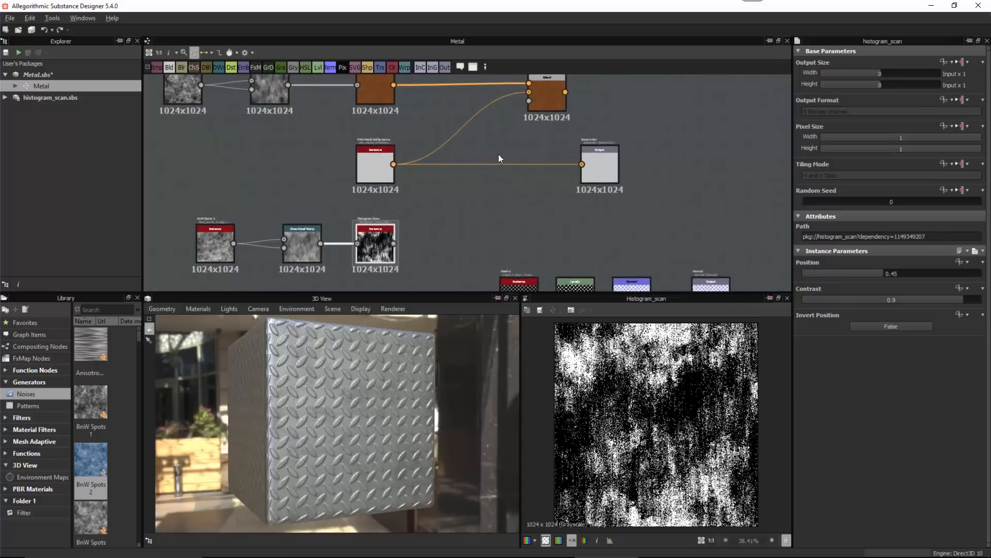
drag(387, 252, 532, 99)
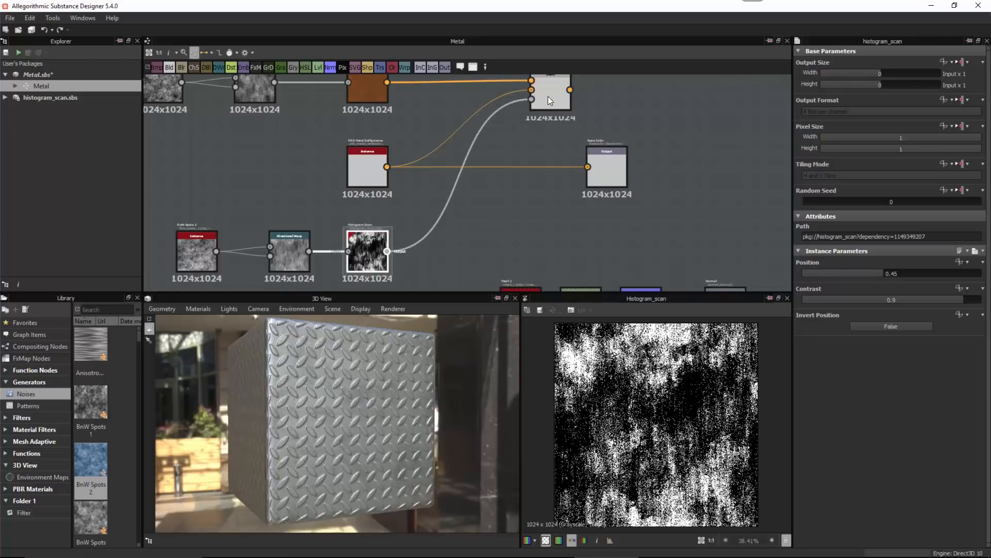
middle_drag(557, 125, 551, 166)
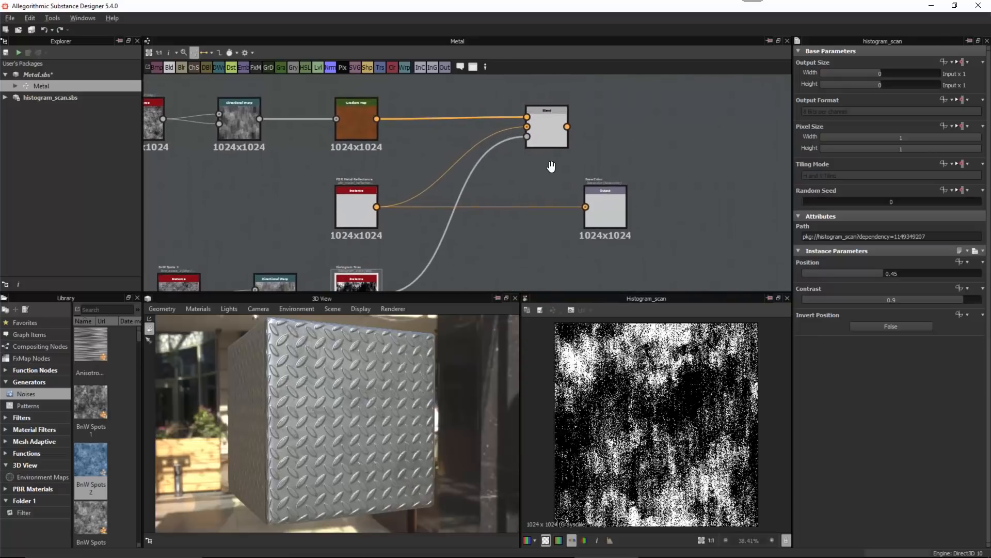
Compare the Blend result with its Gradient Map foreground, PBR Metal Reflectance background and Histogram Scan opacity inputs in the 2D view.
double_click(552, 128)
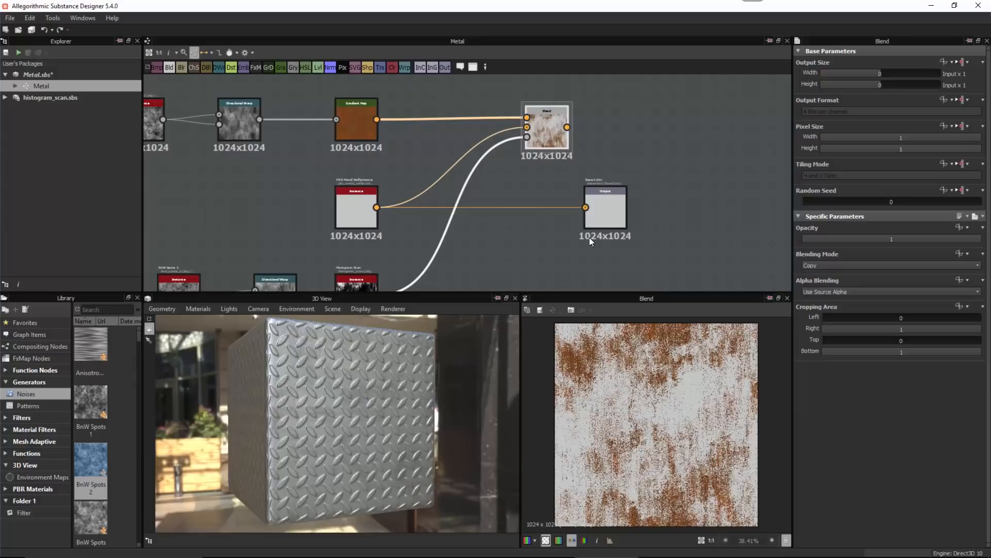
double_click(352, 117)
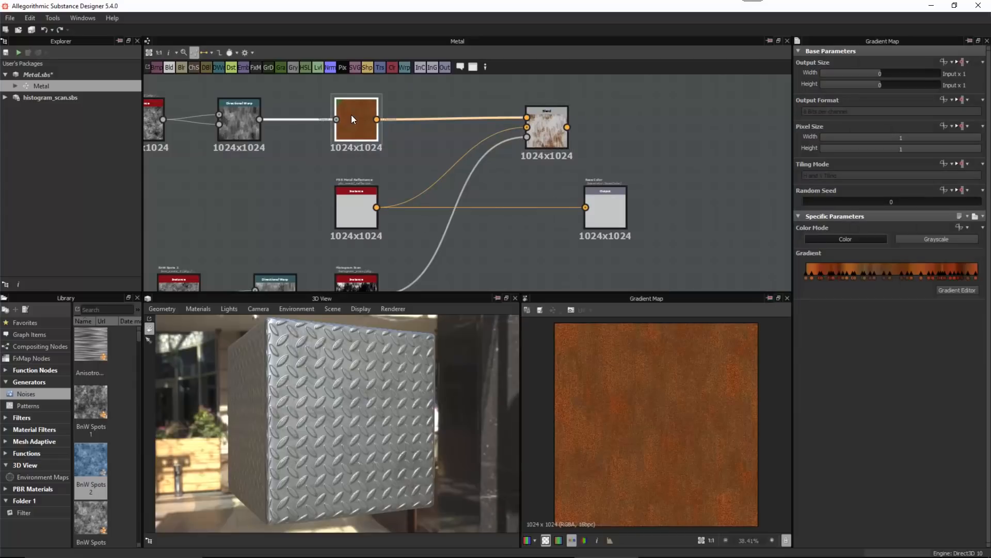
double_click(358, 196)
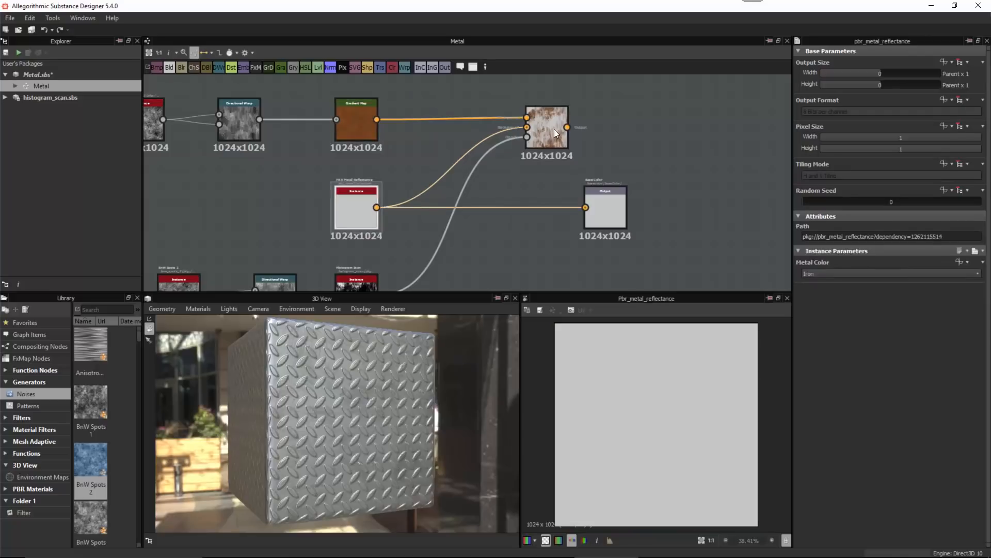
double_click(553, 127)
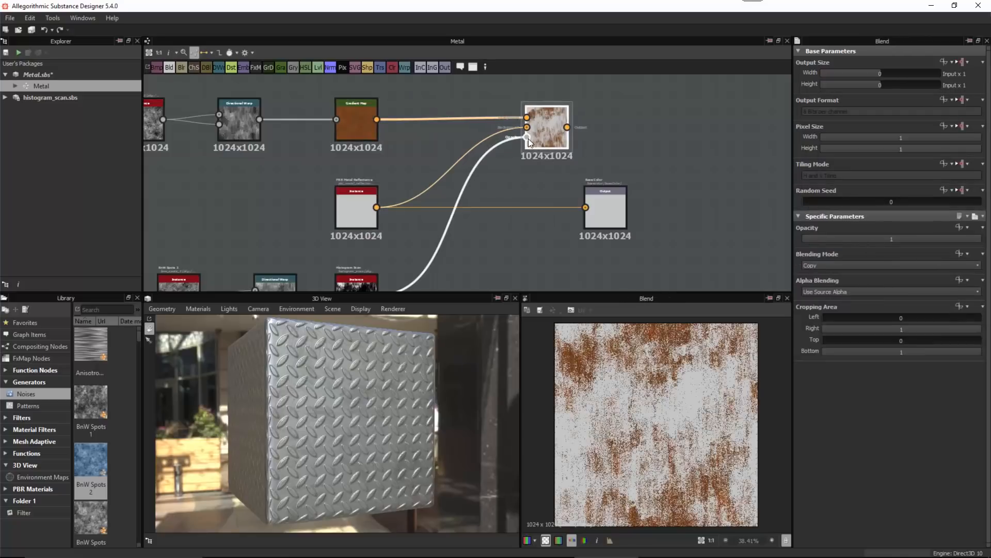
right_drag(547, 134, 563, 162)
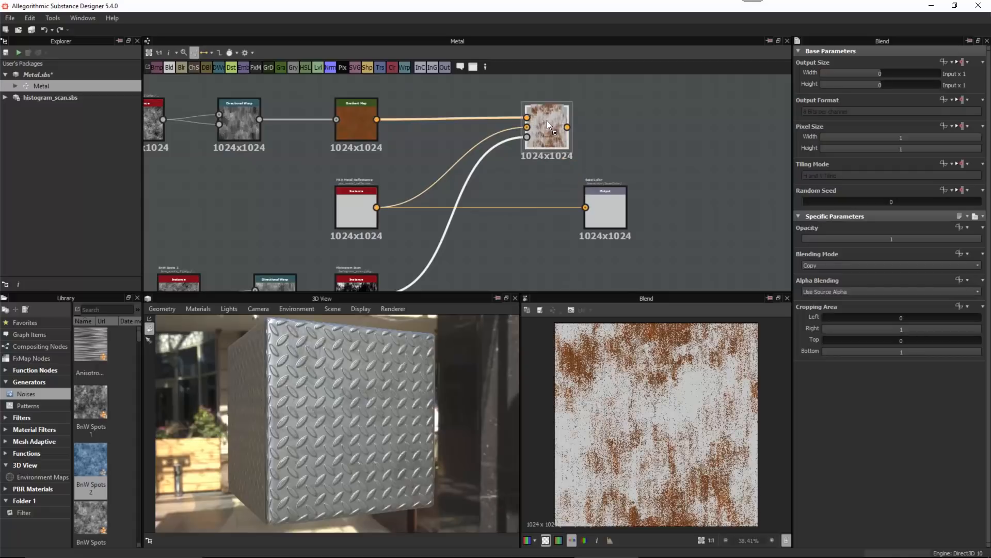
alt+right_drag(547, 121, 553, 193)
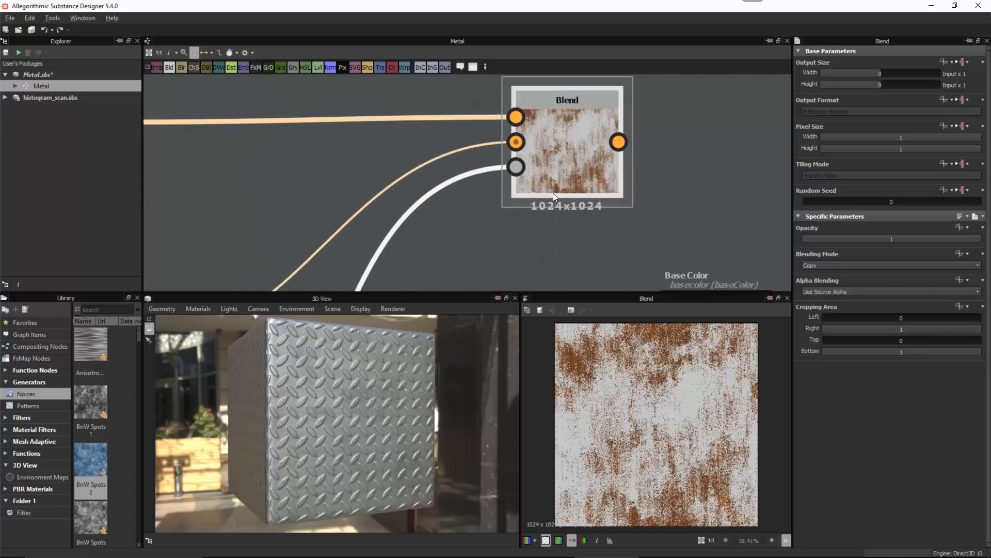
click(514, 167)
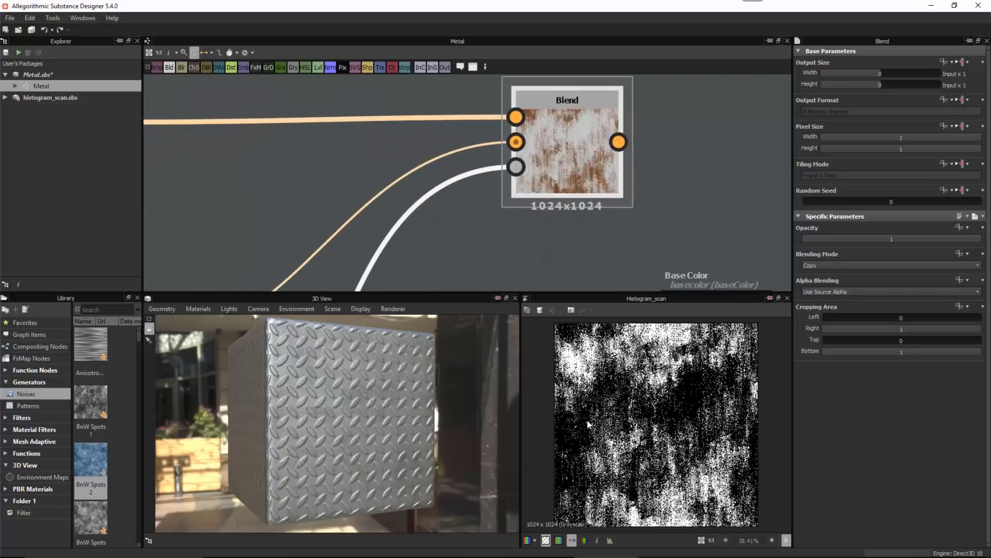
click(516, 116)
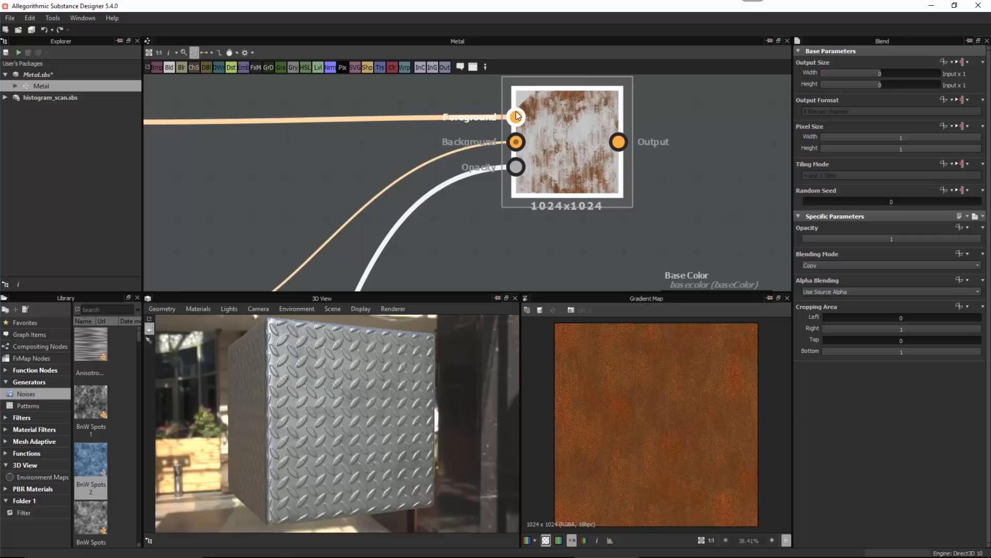
click(514, 141)
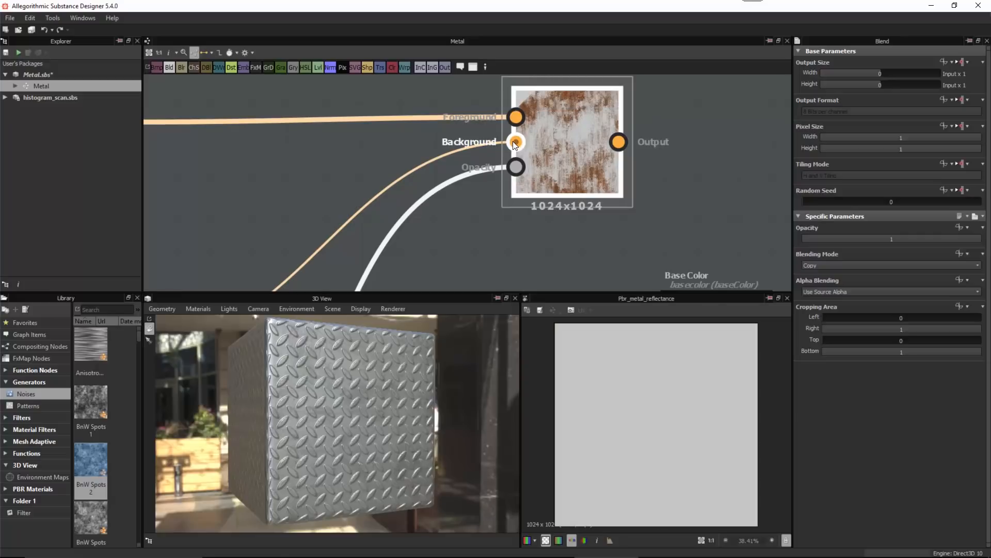
click(515, 168)
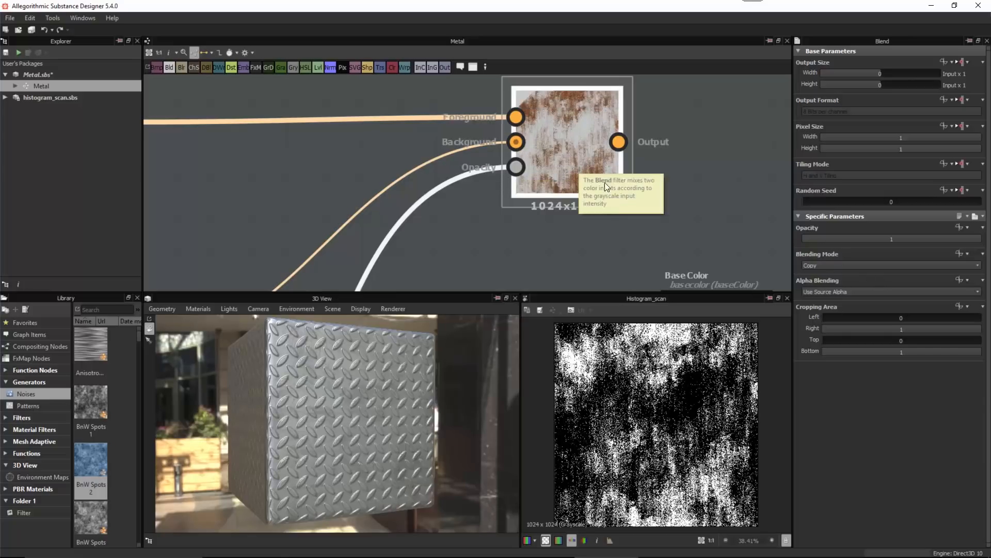
Move the Base Color output away from the Blend node and feed it from the Blend output instead of PBR Metal Reflectance.
scroll(547, 155, down, 4)
middle_drag(567, 239, 512, 188)
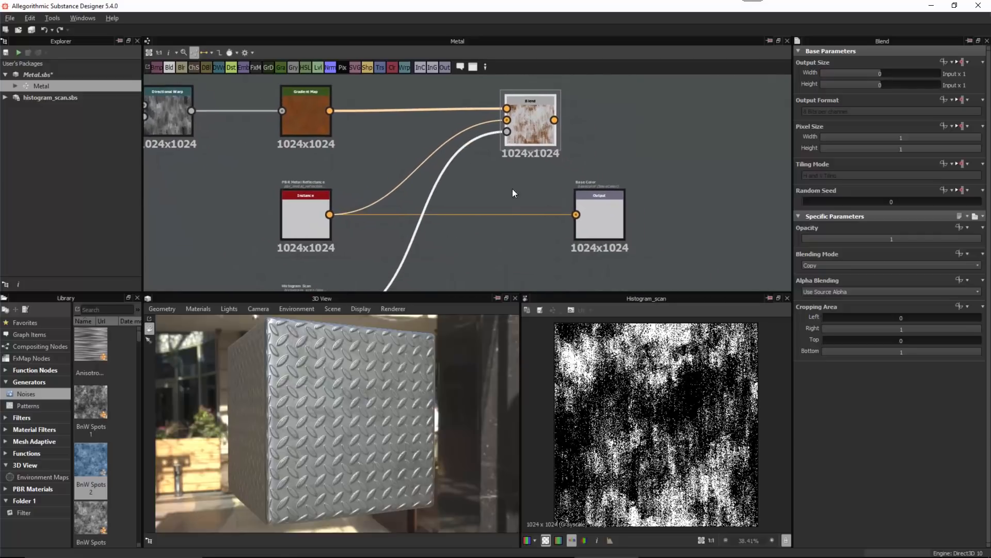
drag(596, 209, 682, 210)
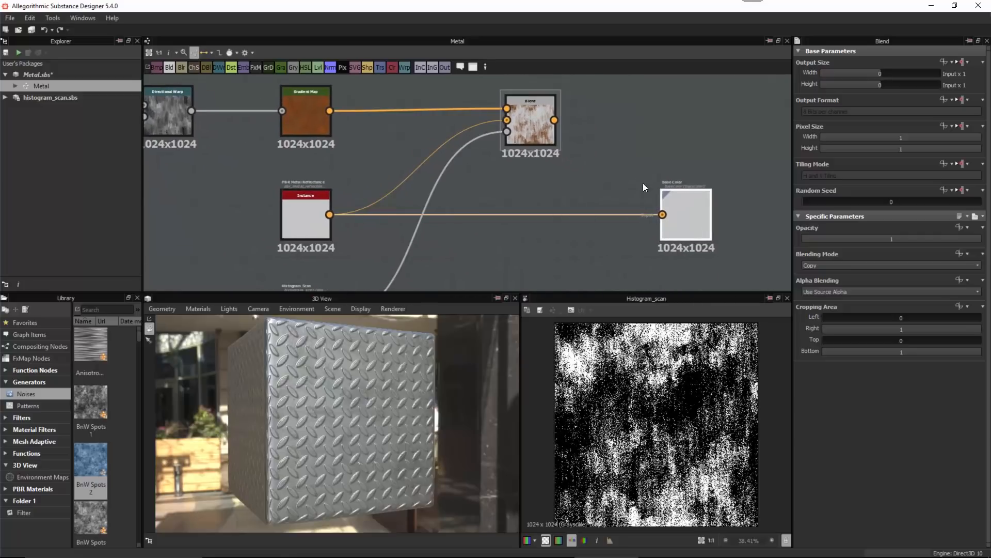
drag(596, 163, 666, 214)
click(670, 213)
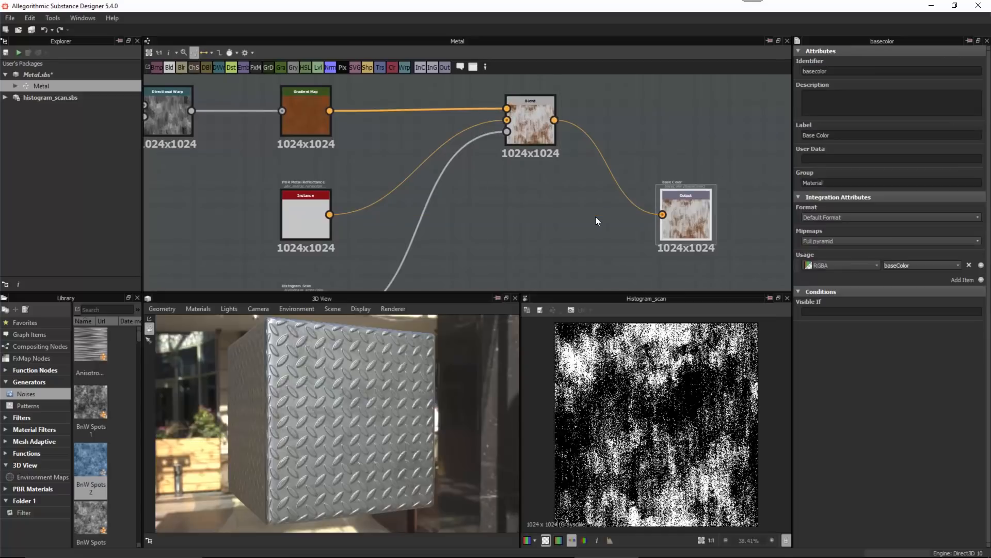
Examine the plate's rusted front face and send the graph's outputs to the 3D view.
mouse_move(395, 389)
mouse_down()
mouse_move(373, 389)
mouse_move(386, 389)
mouse_up()
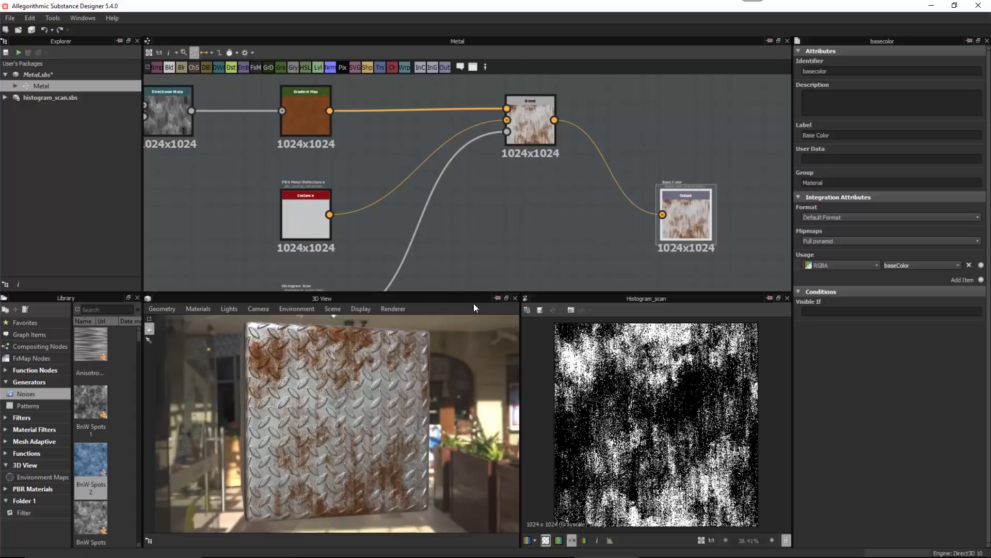
right_click(519, 191)
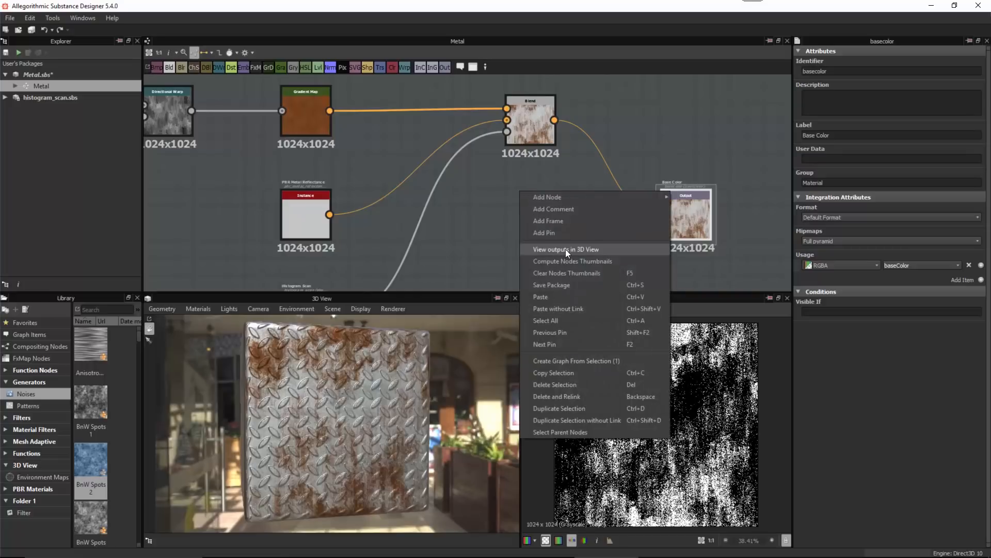
click(581, 250)
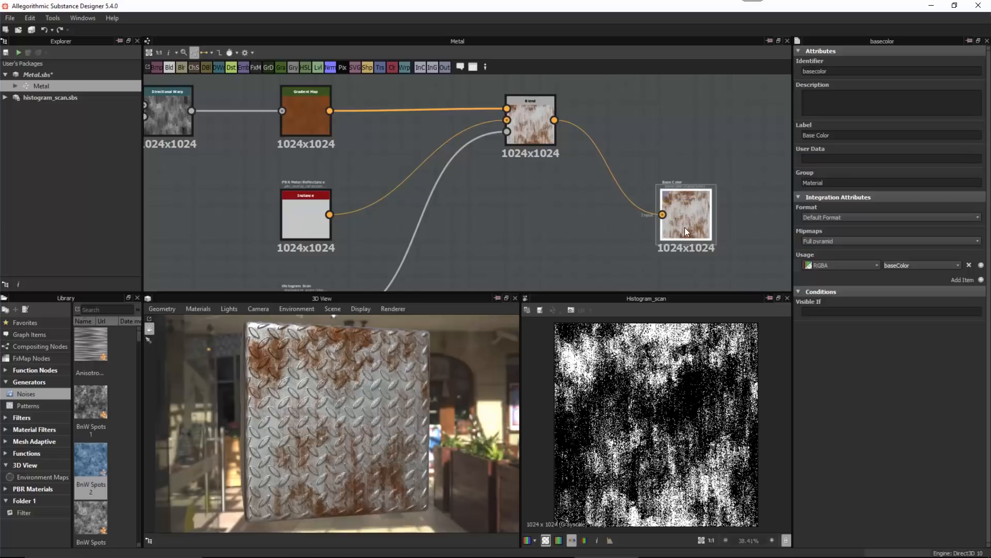
Tidy the rust network: align the Base Color output with Blend, and place PBR Metal Reflectance directly below the Gradient Map.
drag(684, 227, 698, 135)
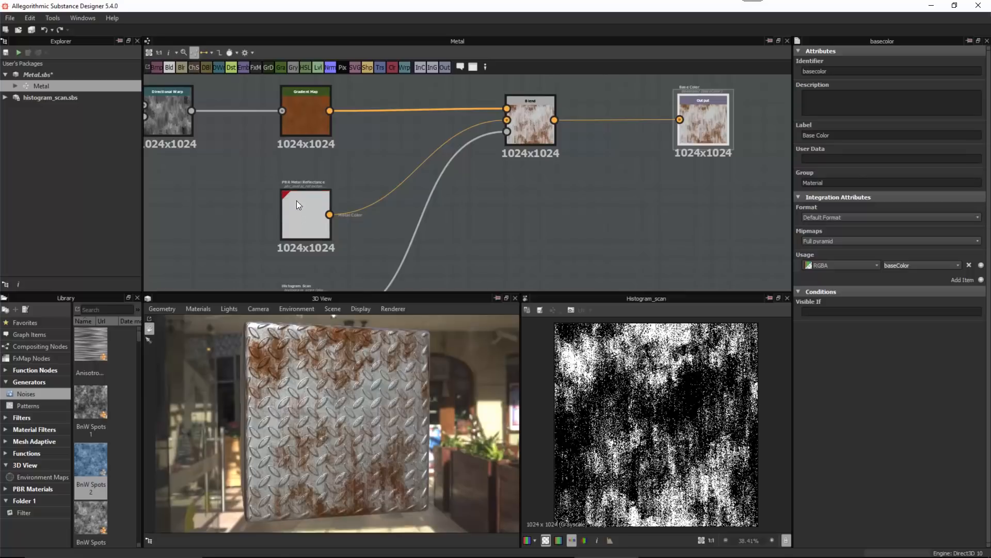
drag(296, 200, 296, 165)
drag(526, 126, 495, 165)
drag(692, 127, 652, 164)
middle_drag(493, 242, 554, 185)
scroll(543, 238, down, 2)
scroll(544, 206, down, 1)
drag(335, 193, 469, 221)
click(534, 210)
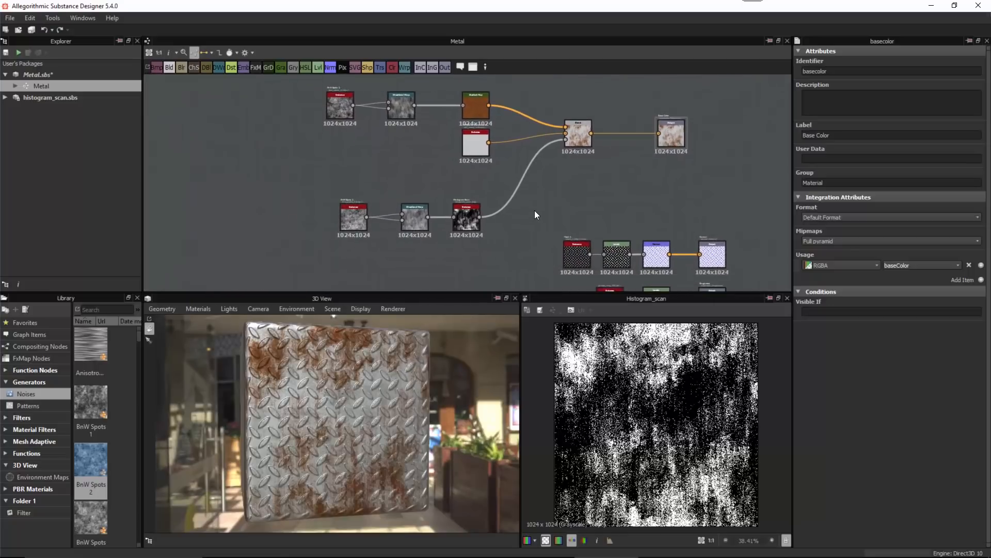
Examine the rust patches on the plate up close in the 3D view.
scroll(348, 385, up, 2)
drag(348, 385, 351, 390)
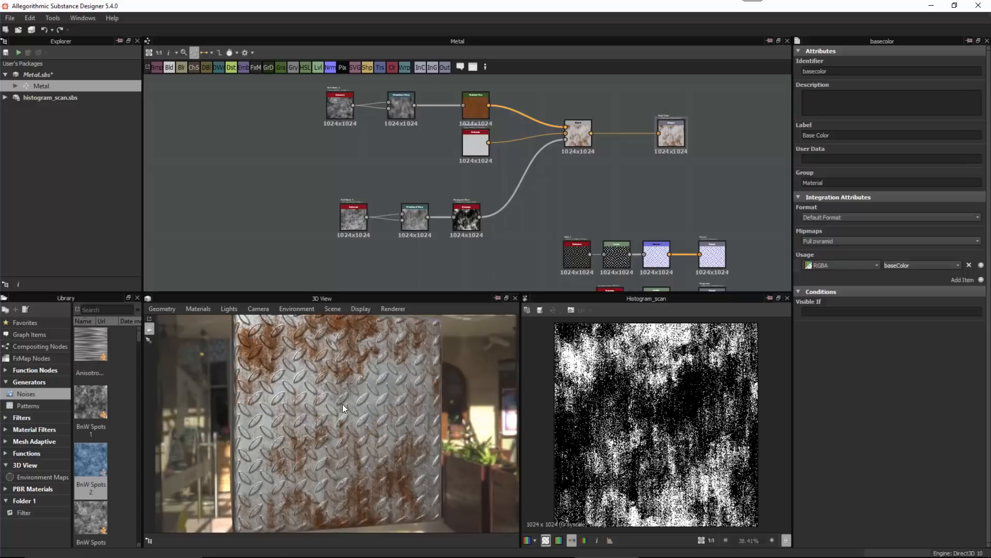
Move the Mesh 1, Levels and Normal nodes beneath the Histogram Scan row, leaving a wide gap before the Normal output.
drag(382, 428, 374, 423)
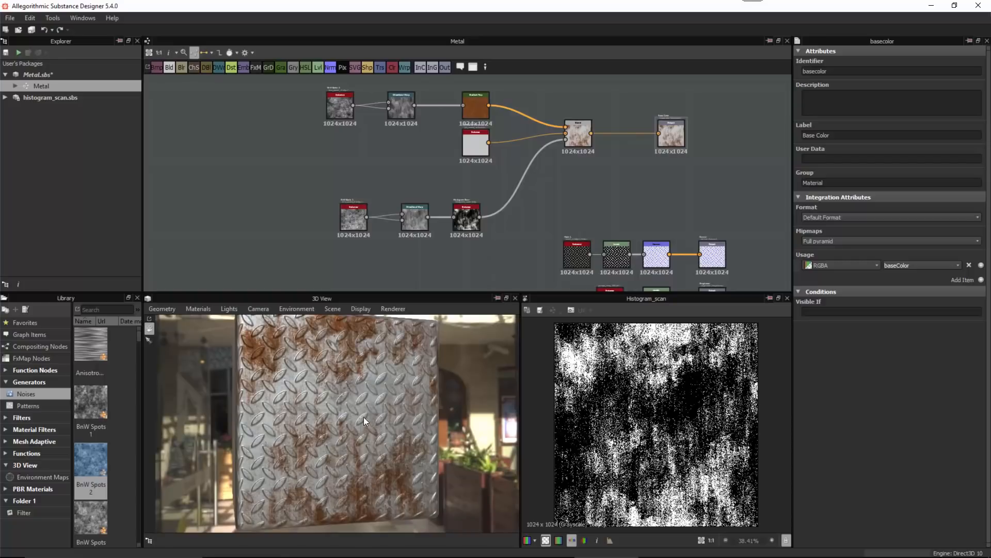
alt+right_drag(385, 204, 484, 231)
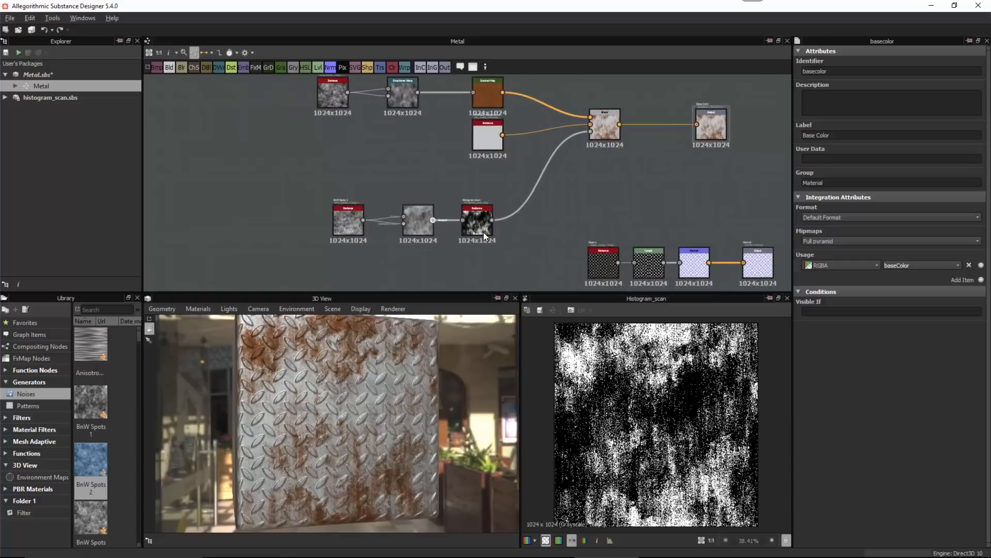
alt+middle_drag(502, 234, 442, 201)
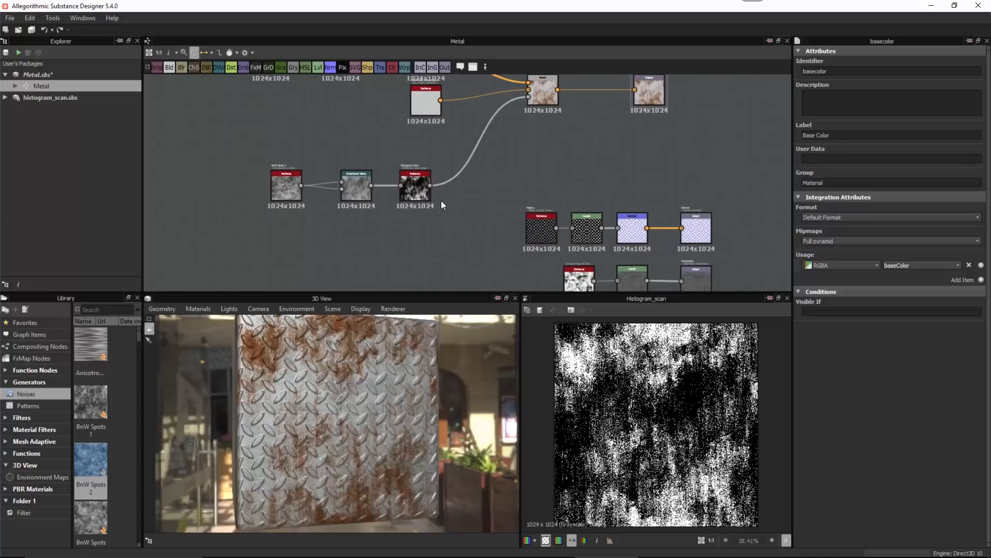
alt+right_drag(482, 219, 485, 220)
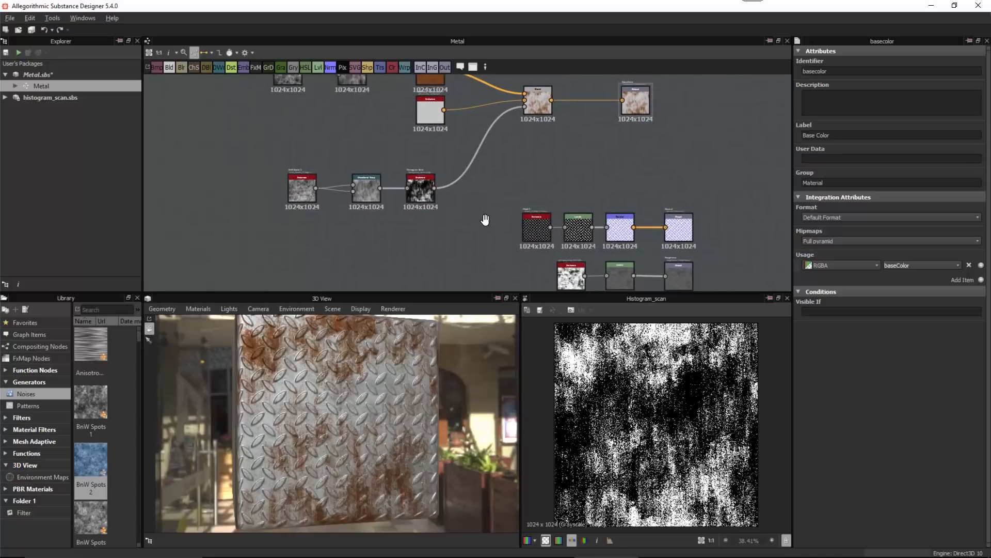
alt+middle_drag(485, 220, 470, 154)
alt+right_drag(472, 155, 501, 199)
drag(497, 188, 653, 270)
drag(494, 179, 392, 165)
drag(301, 150, 638, 182)
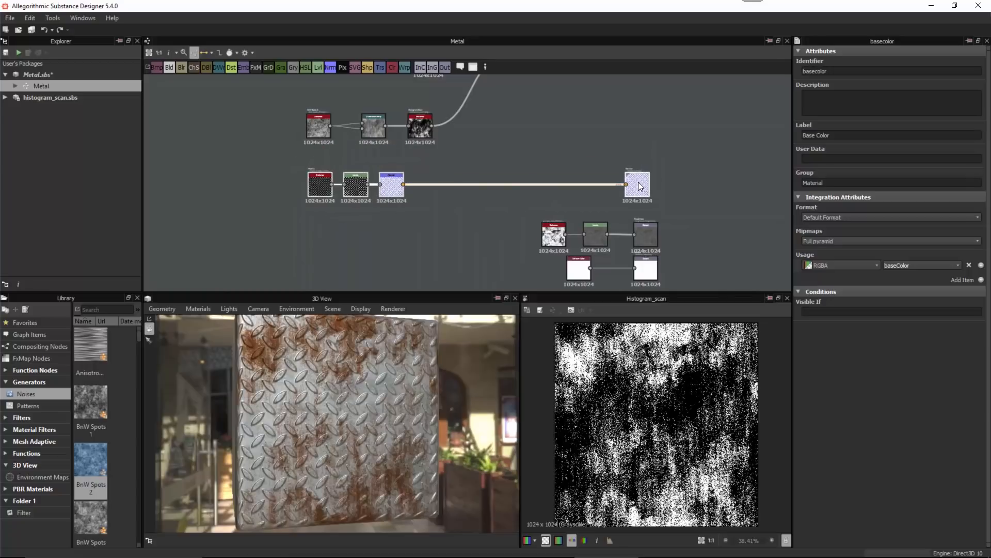
Shift the Histogram Scan mask row and the Mesh 1, Levels and Normal row further left to make room in the graph.
alt+right_drag(498, 148, 429, 138)
middle_drag(418, 138, 428, 197)
drag(314, 161, 441, 193)
drag(439, 191, 416, 186)
scroll(471, 209, up, 4)
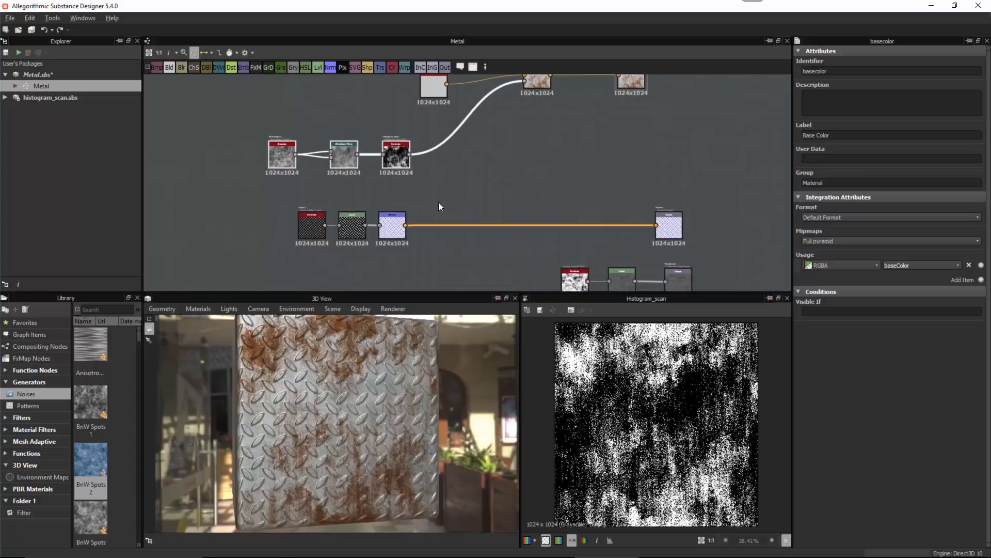
drag(272, 265, 337, 239)
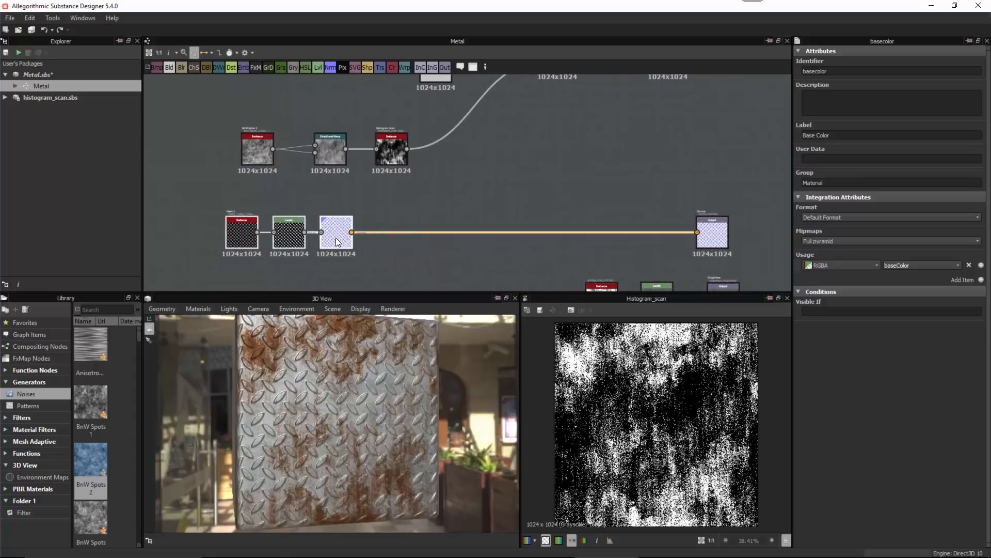
Preview the Normal node in the 2D view and turn off the transparency display.
double_click(337, 237)
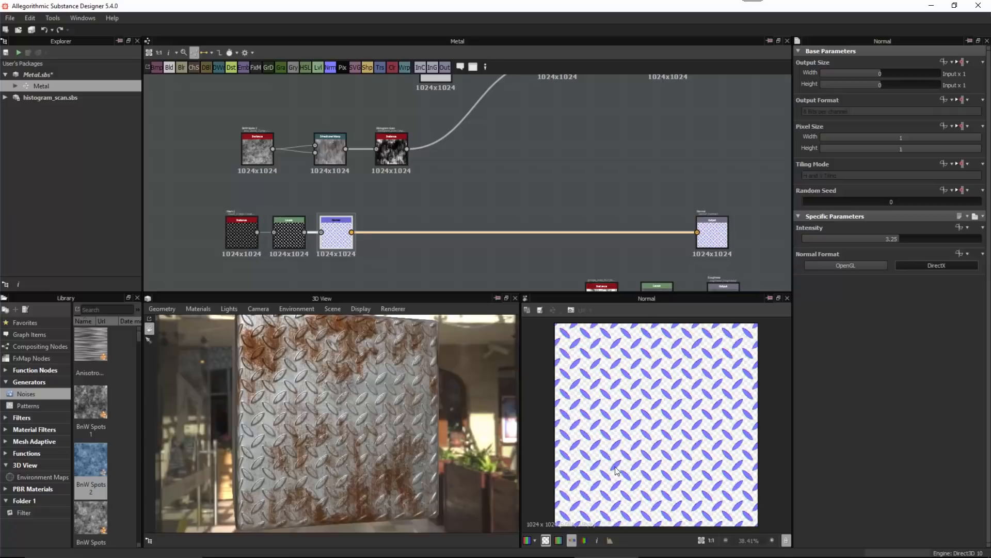
click(546, 541)
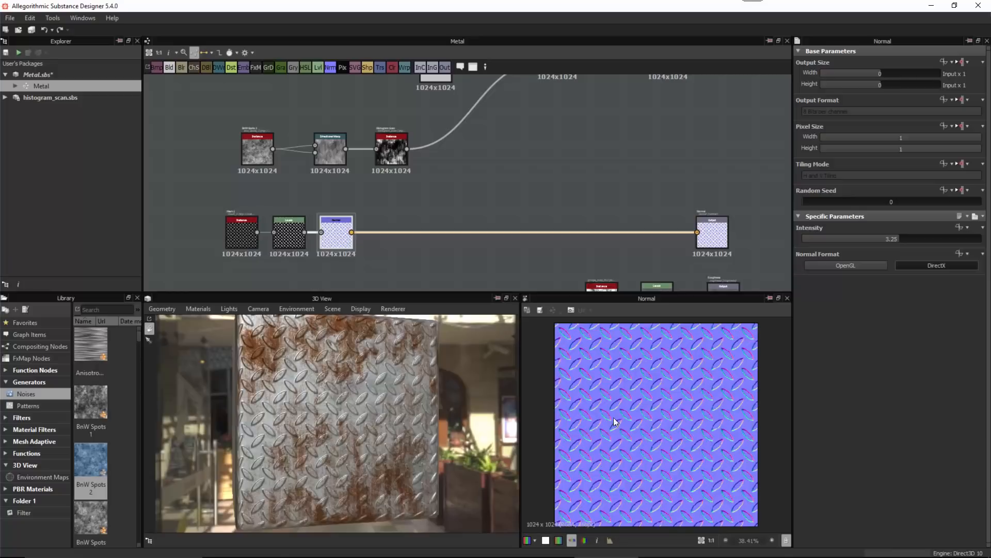
scroll(406, 210, up, 1)
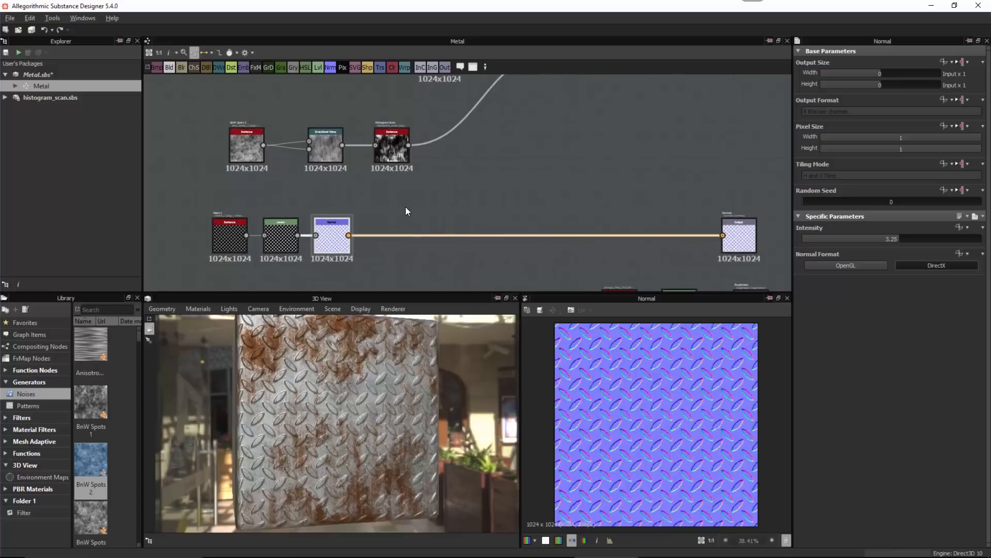
middle_drag(405, 211, 433, 177)
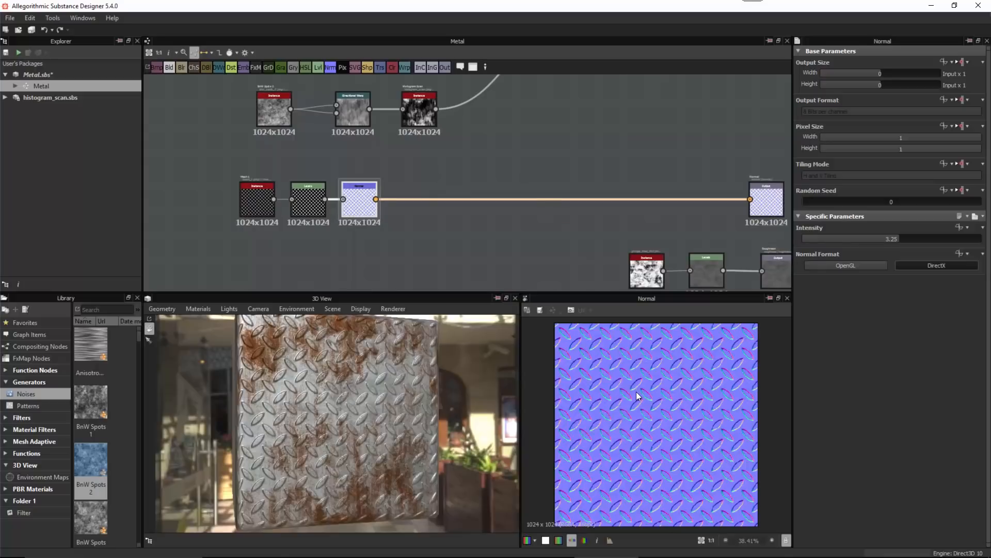
Add a Curvature Smooth node just below the Normal connection and feed it from the Normal node's output.
click(432, 221)
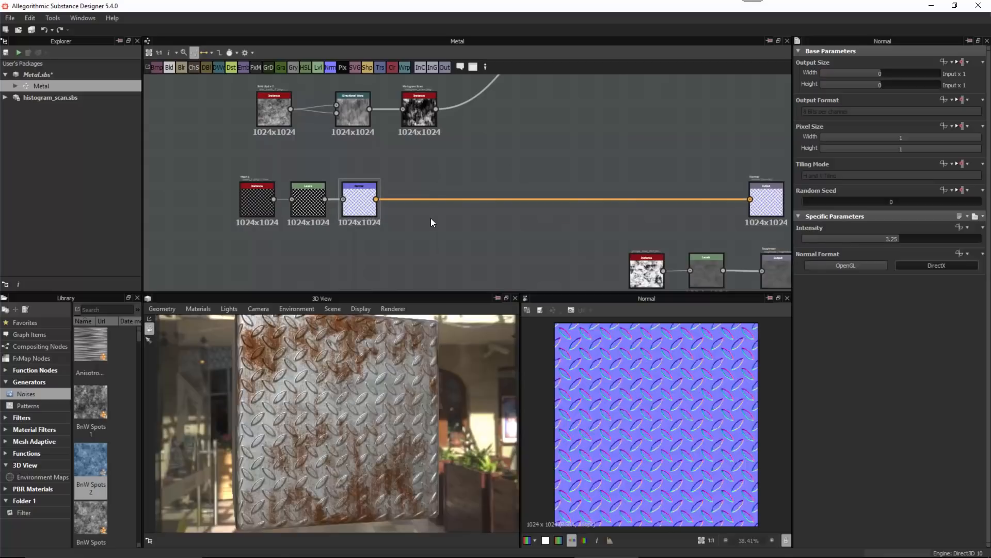
key(space)
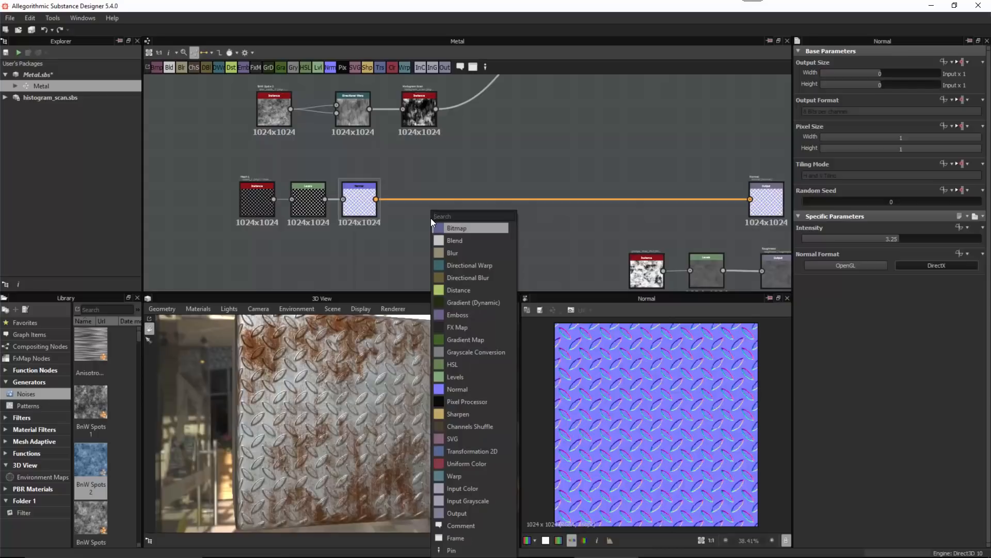
text(cur)
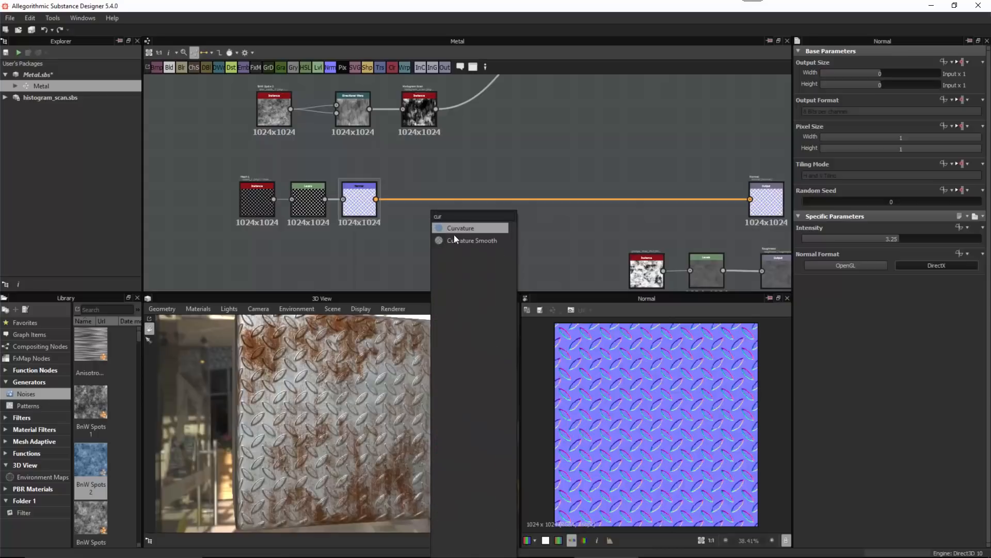
click(478, 241)
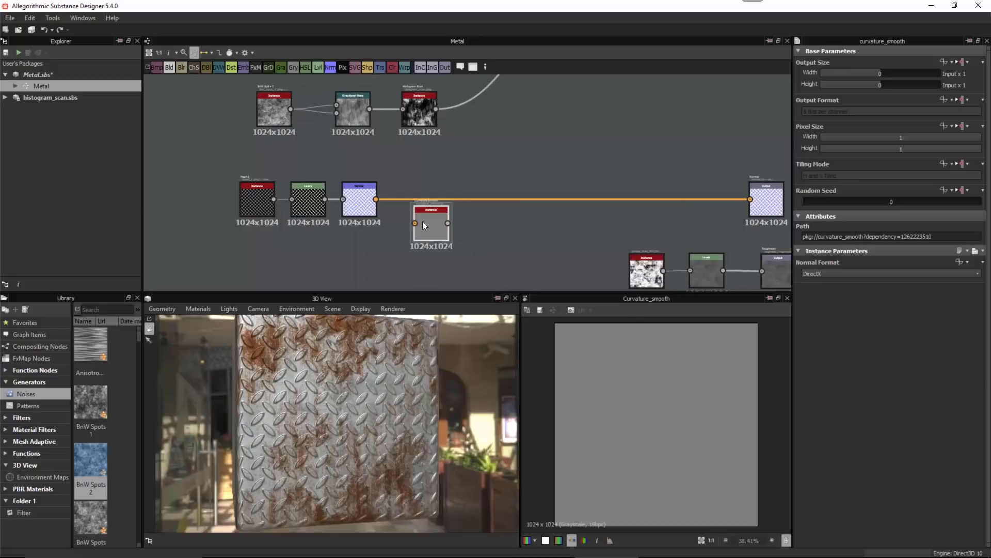
scroll(384, 217, up, 2)
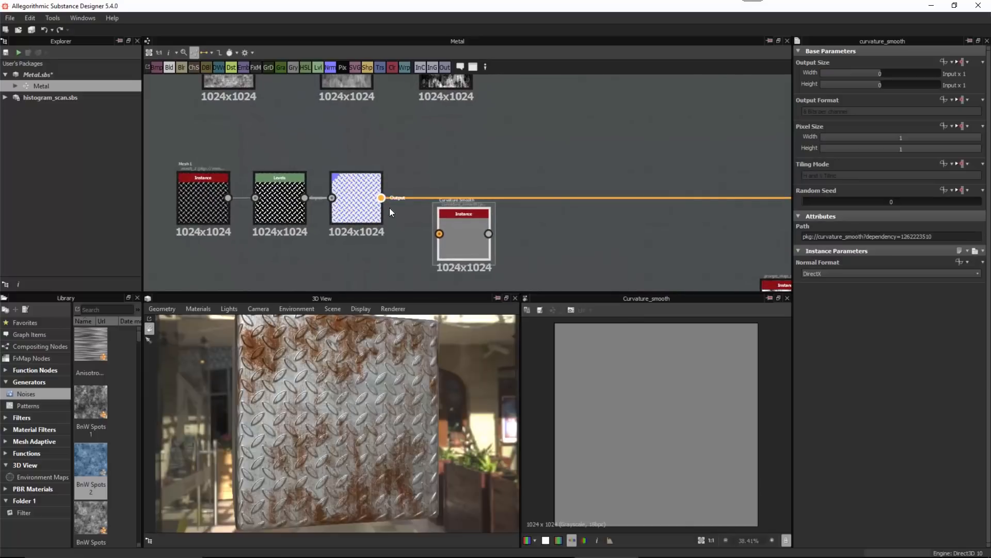
drag(383, 199, 439, 234)
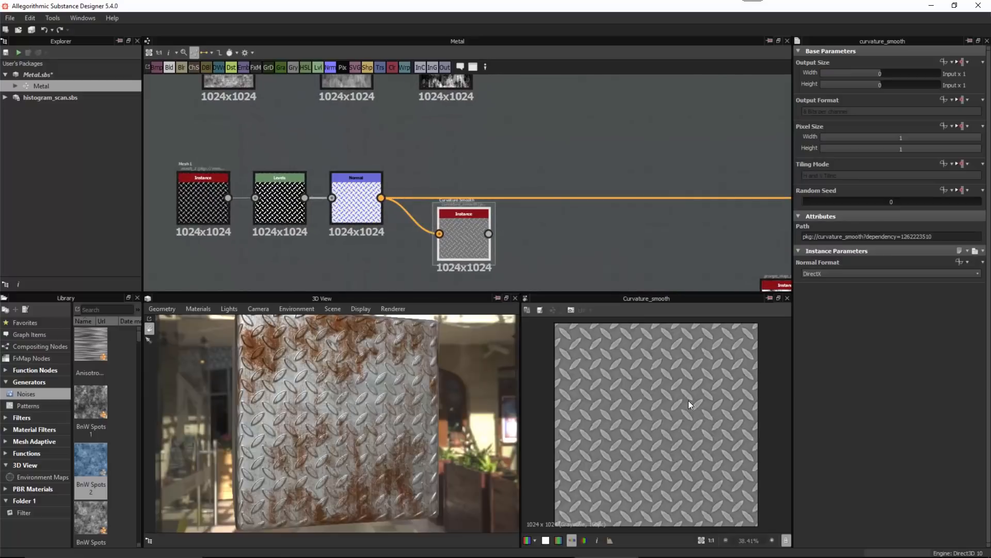
scroll(643, 383, up, 3)
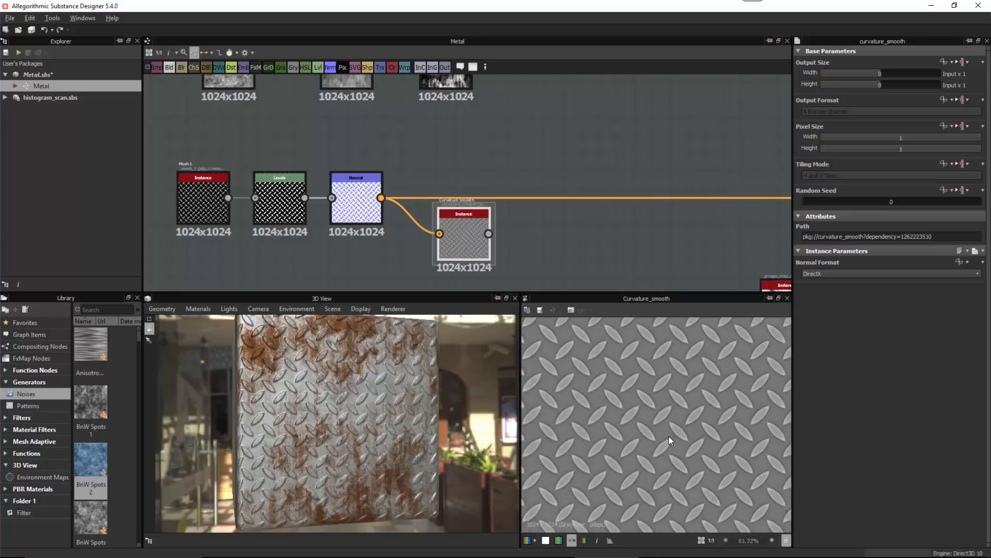
drag(455, 224, 460, 234)
Examine the edge shading of the diamond bumps in the Curvature Smooth map up close.
scroll(689, 424, down, 1)
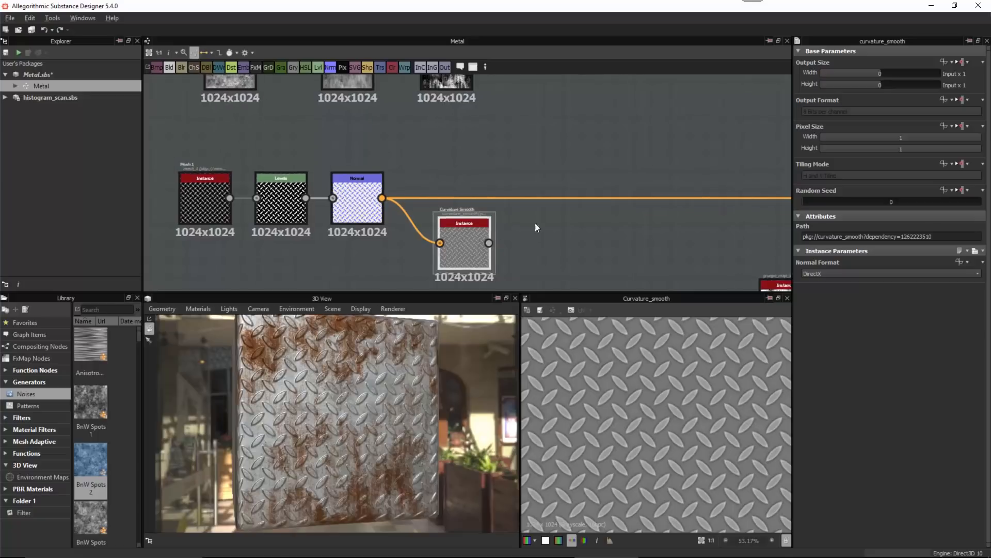
scroll(535, 223, down, 2)
scroll(641, 379, down, 1)
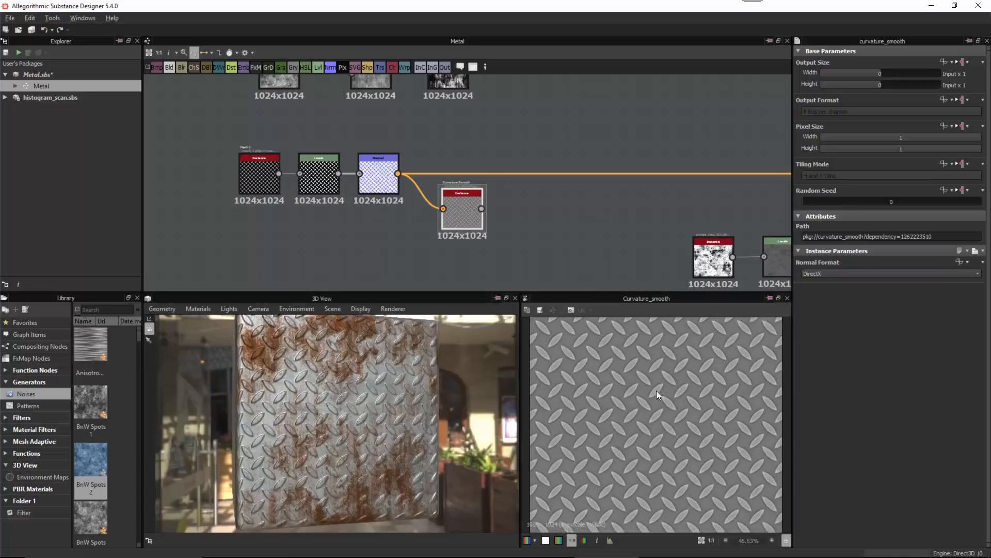
scroll(656, 391, up, 5)
scroll(670, 440, up, 6)
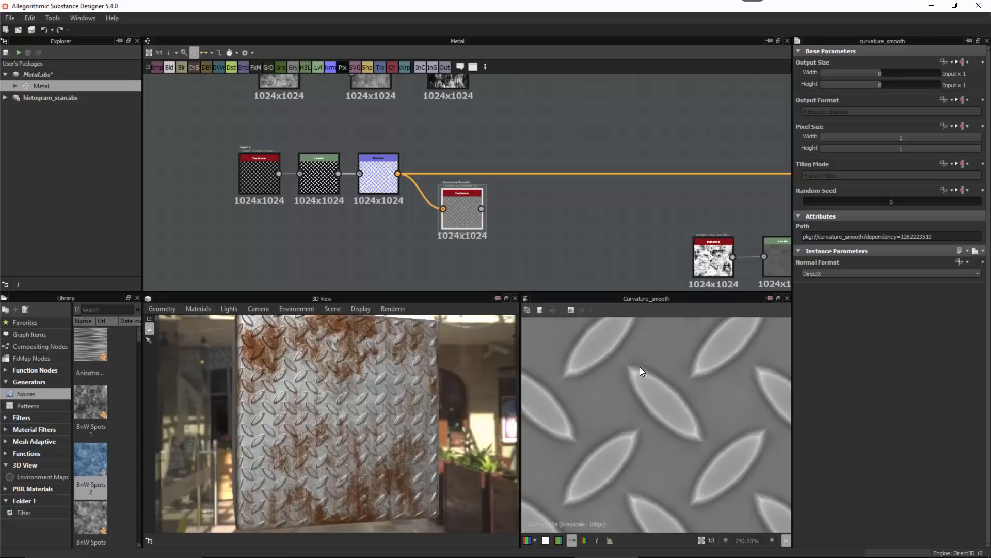
scroll(683, 430, down, 10)
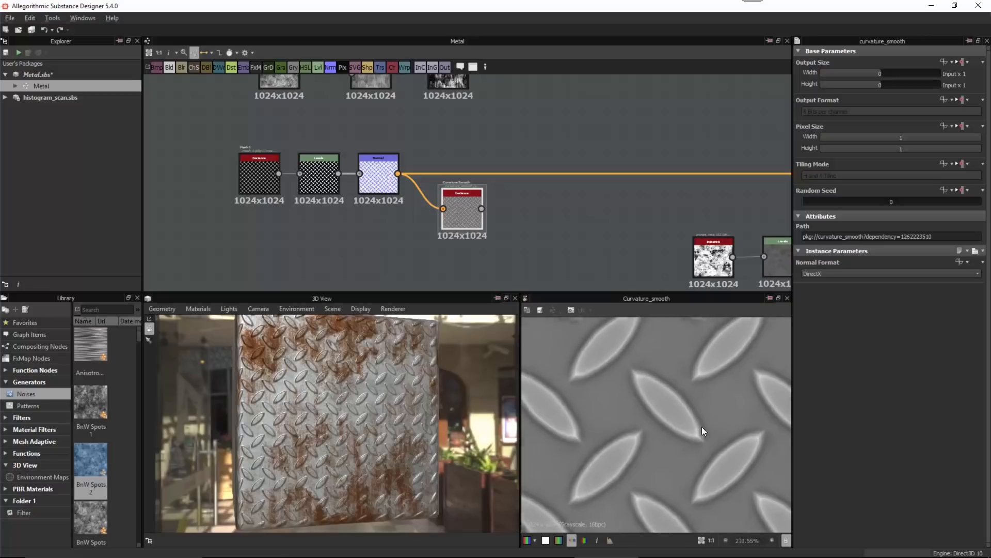
scroll(669, 420, down, 2)
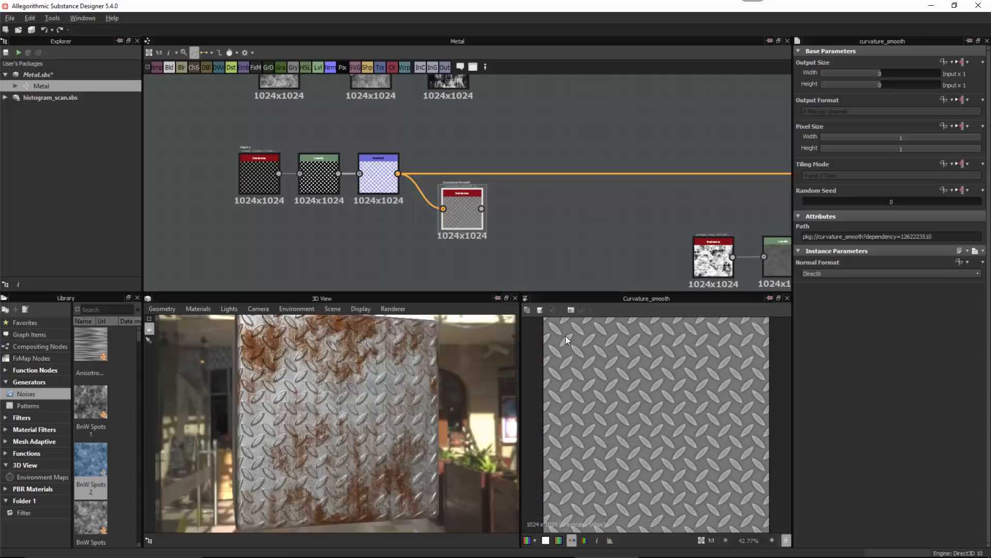
Add a Levels node fed by Curvature Smooth and align it beside that node.
scroll(504, 235, up, 3)
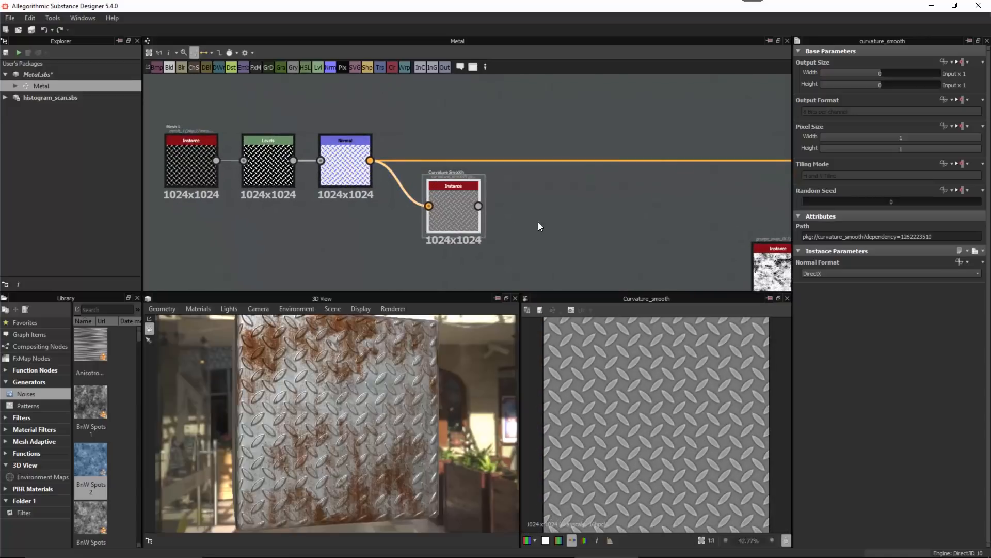
click(318, 67)
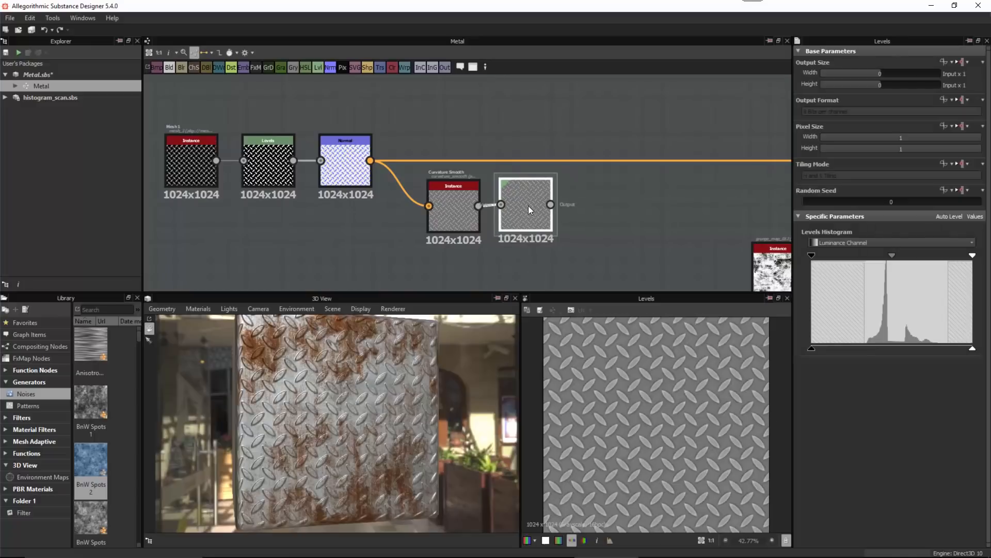
drag(529, 209, 531, 212)
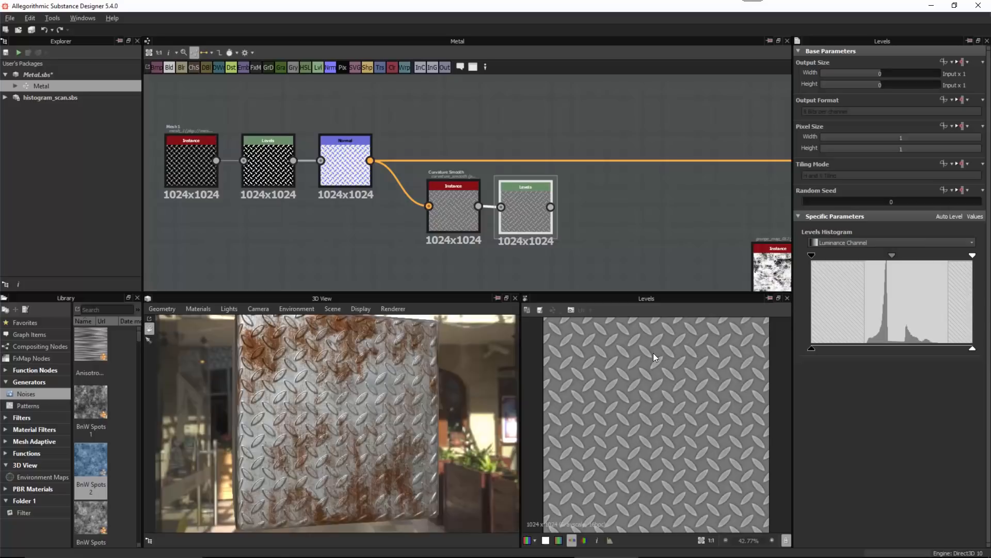
Invert the curvature in the new Levels node by swapping its output black and white points fully.
scroll(653, 355, up, 5)
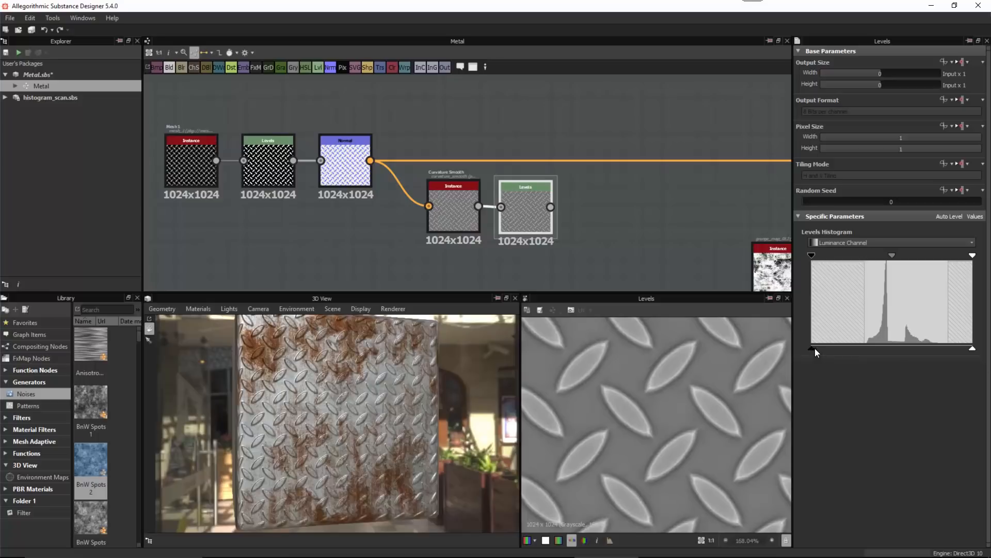
mouse_move(814, 348)
mouse_down()
mouse_move(924, 348)
mouse_move(811, 349)
mouse_up()
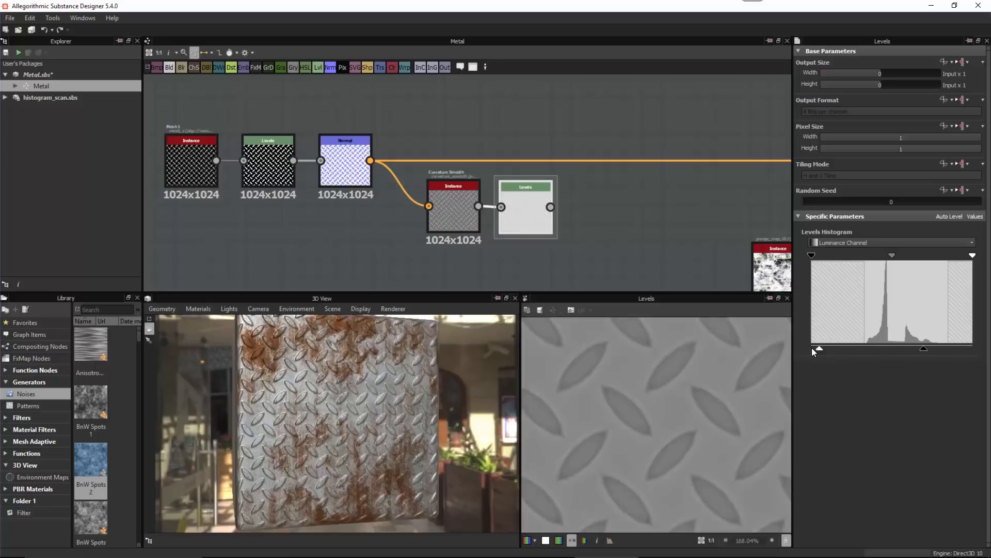
drag(925, 349, 972, 349)
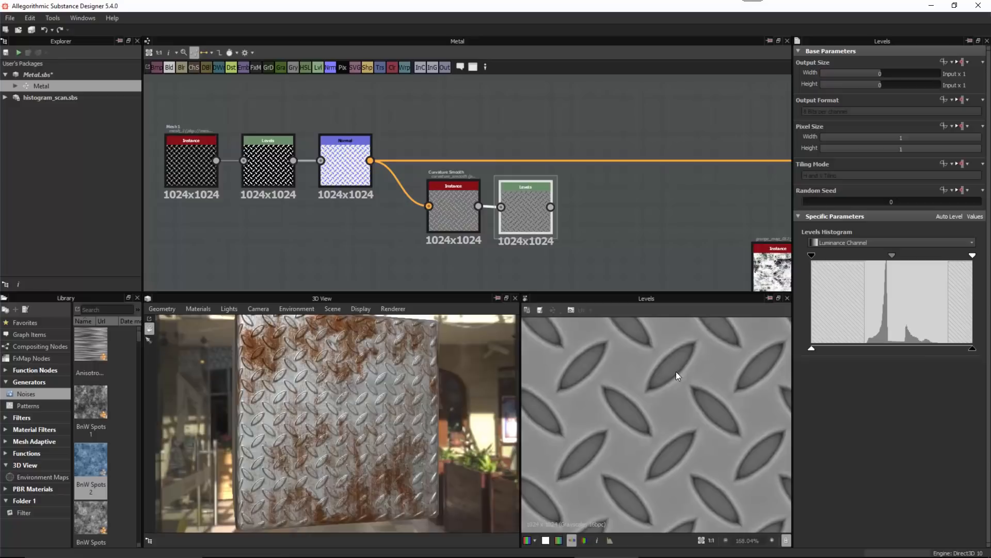
scroll(697, 407, down, 3)
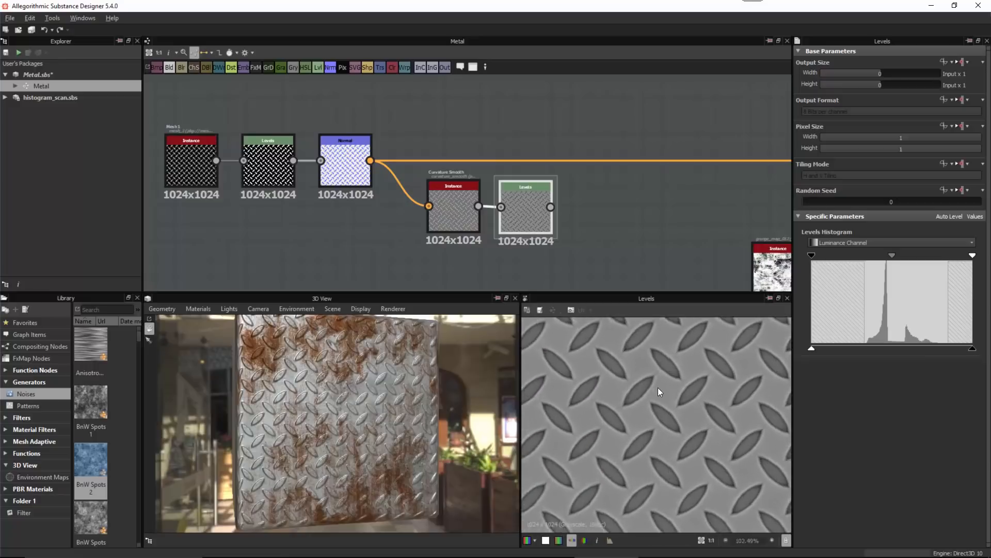
alt+right_drag(668, 416, 670, 415)
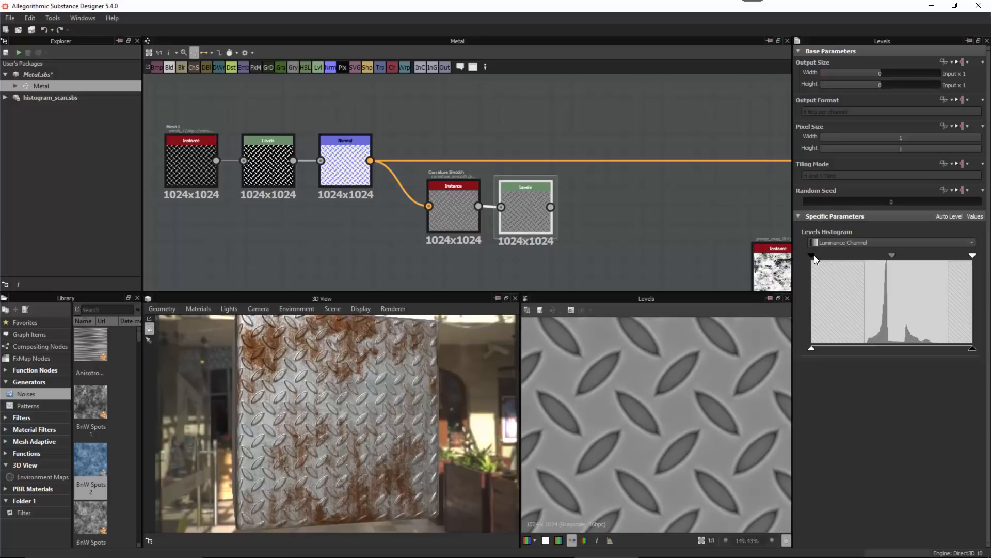
Tighten the Levels input range around the main histogram peak, with black just before it and white just after it.
drag(815, 258, 872, 265)
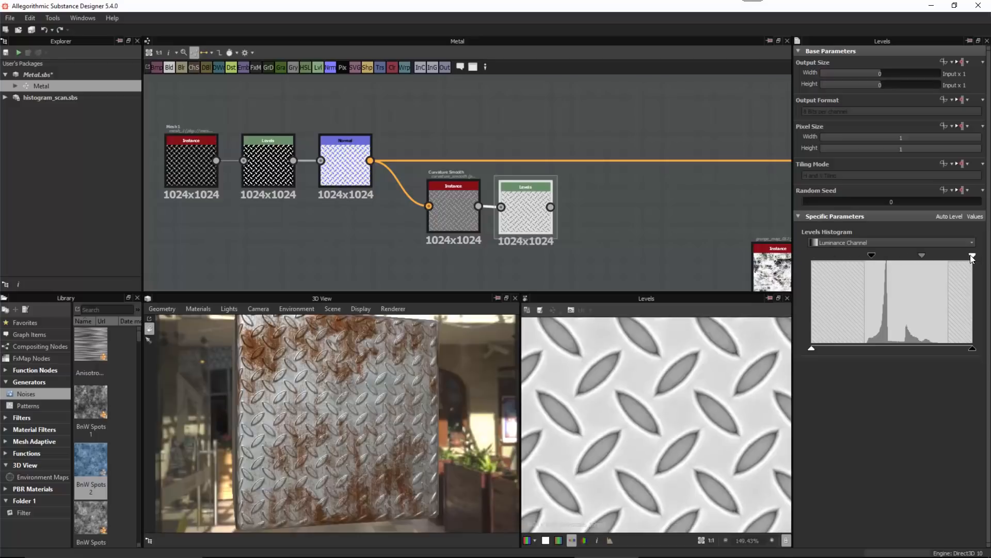
drag(972, 257, 890, 258)
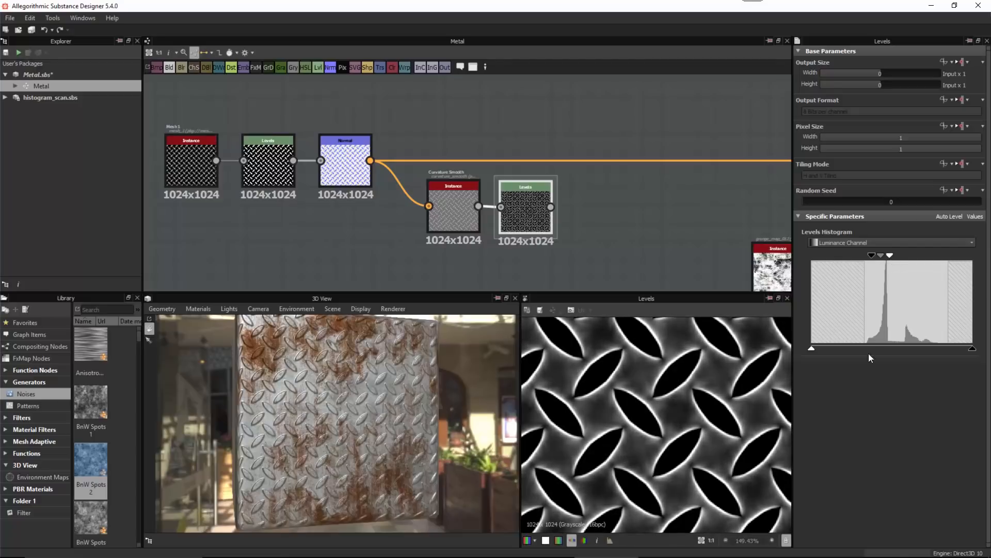
scroll(687, 433, down, 3)
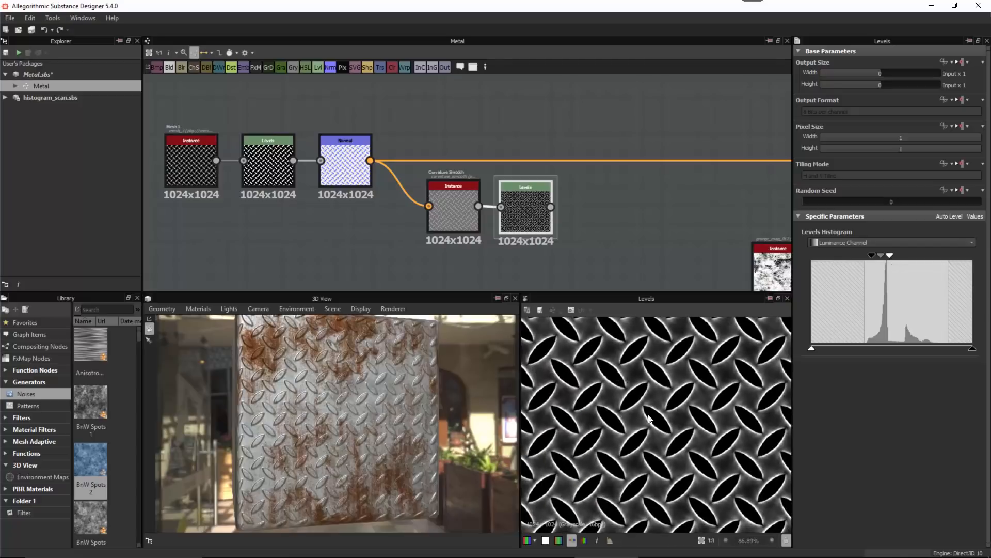
scroll(637, 418, up, 6)
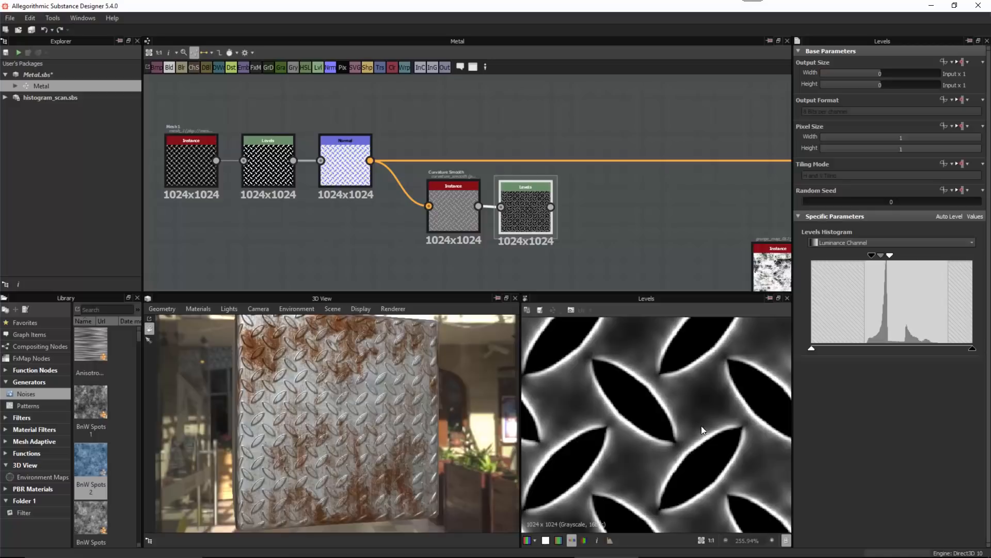
Move the BnW Spots 2, Directional Warp and Histogram Scan nodes together to just below the plate's normal and curvature nodes.
scroll(701, 425, down, 10)
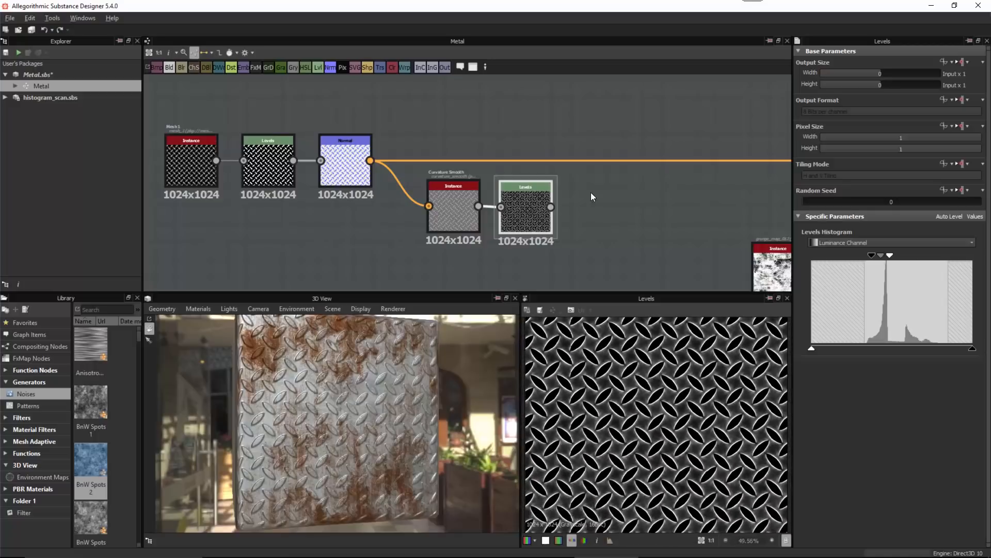
scroll(591, 193, down, 6)
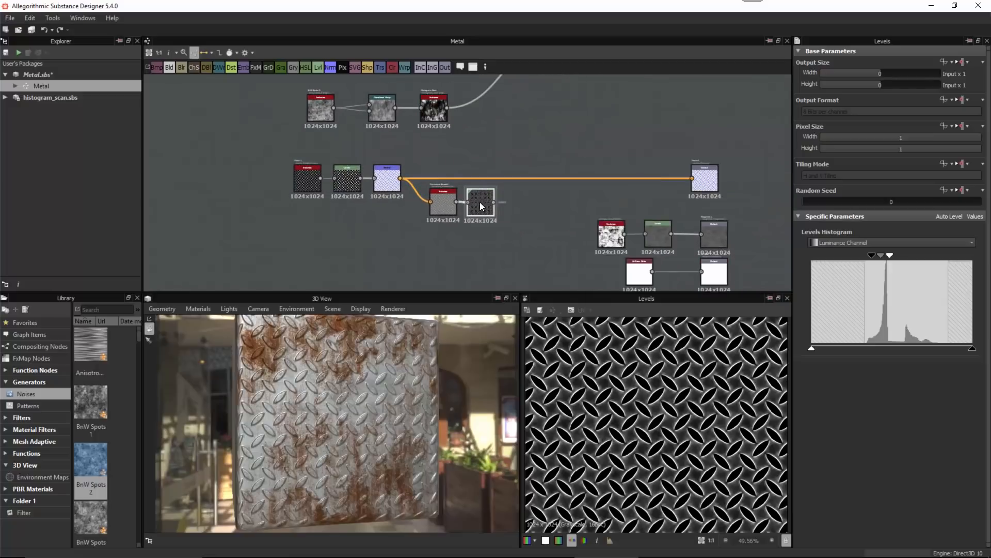
double_click(436, 107)
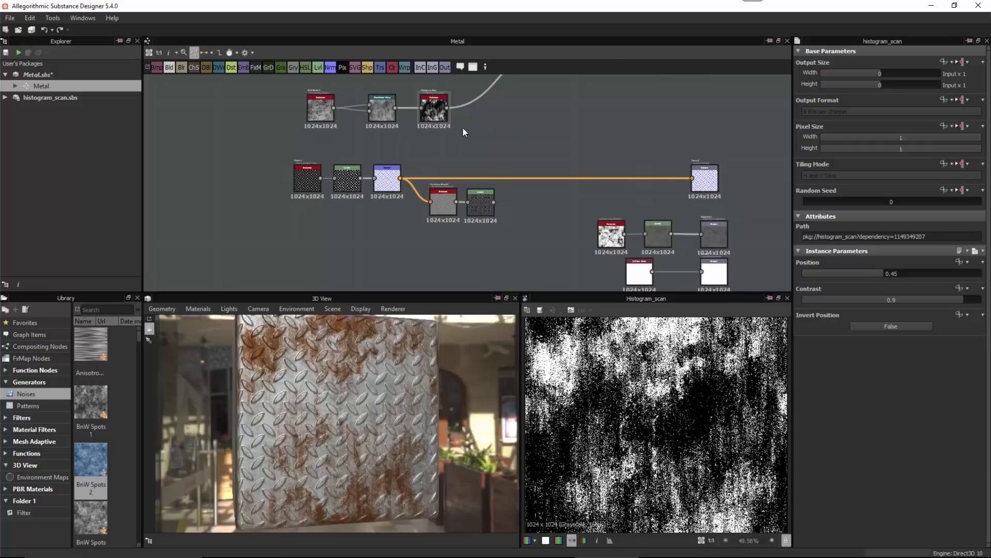
scroll(543, 150, down, 2)
drag(401, 132, 345, 106)
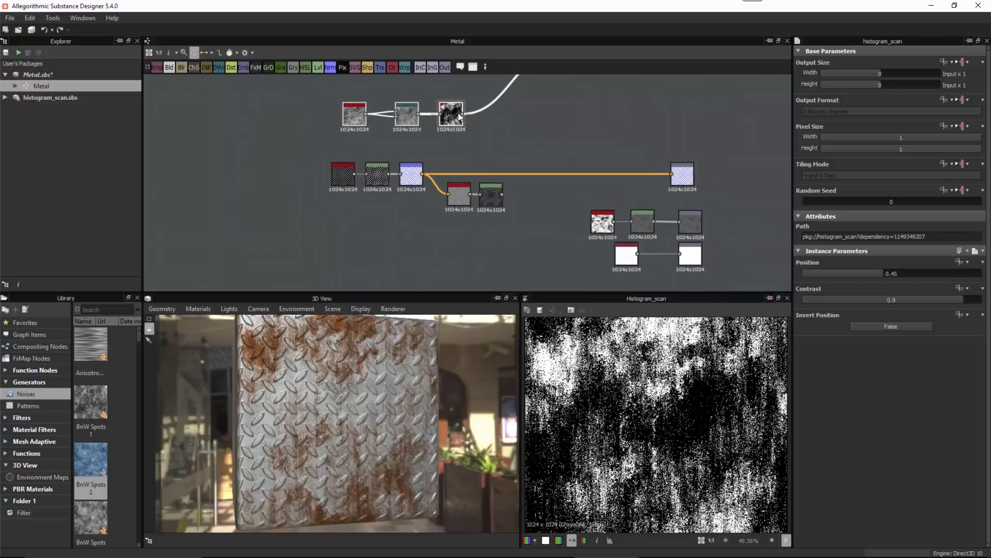
drag(454, 114, 451, 251)
scroll(493, 218, up, 1)
middle_drag(484, 214, 454, 192)
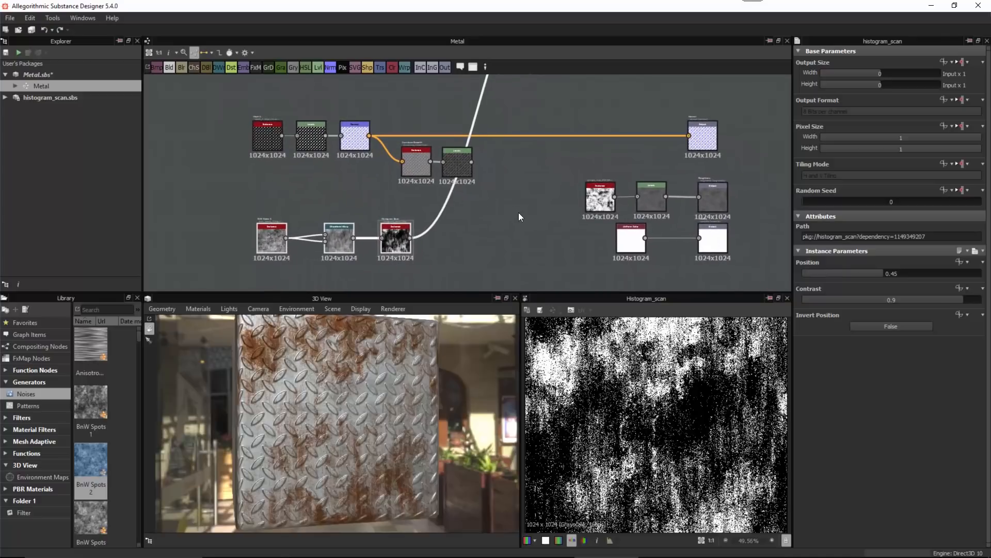
Add a Blend node and place it in the free space beyond the curvature Levels and Histogram Scan nodes.
right_click(507, 178)
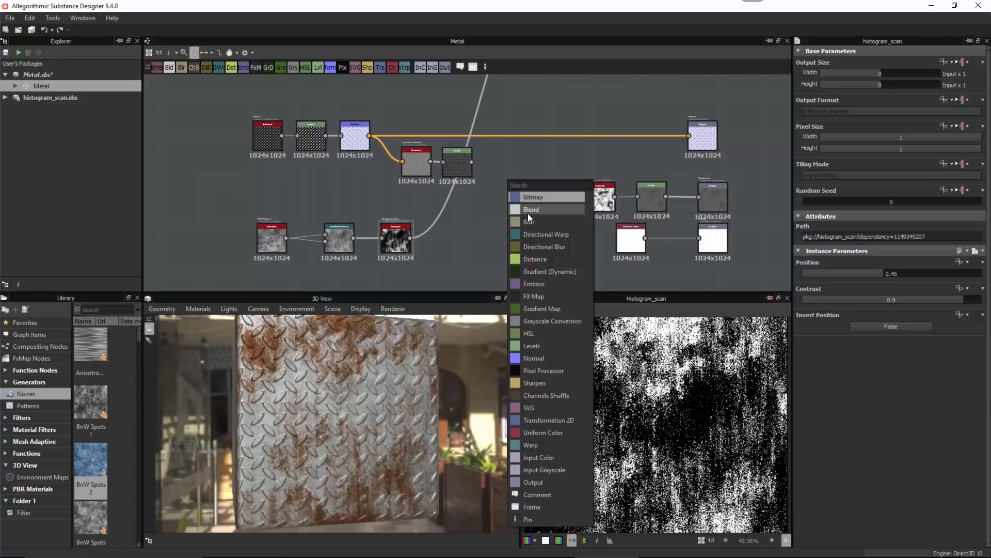
click(475, 209)
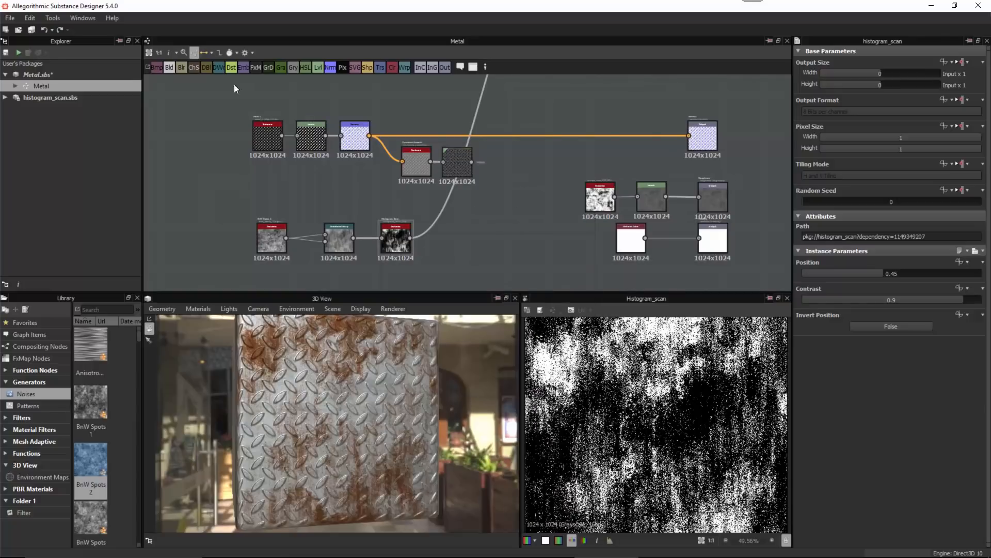
click(172, 74)
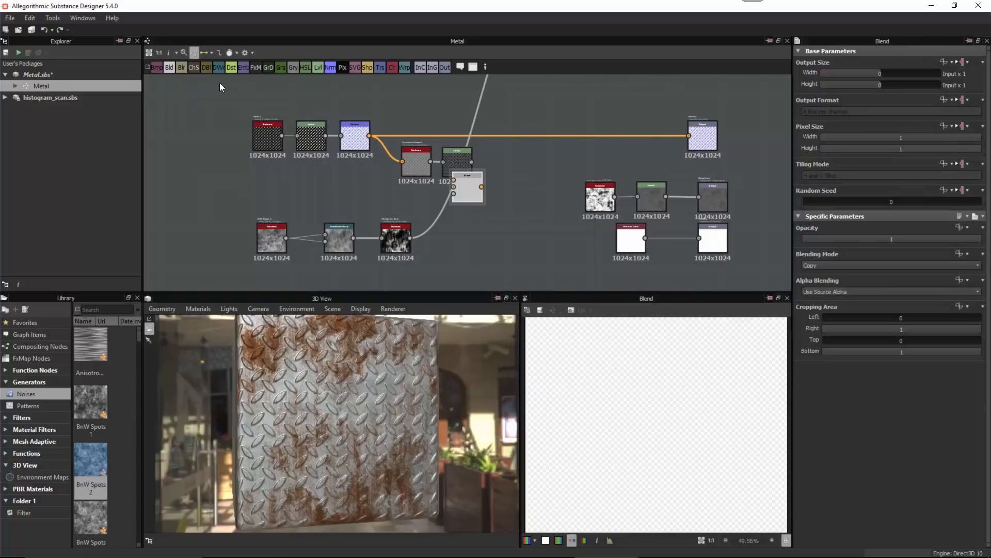
click(513, 207)
scroll(495, 216, up, 1)
scroll(494, 216, up, 1)
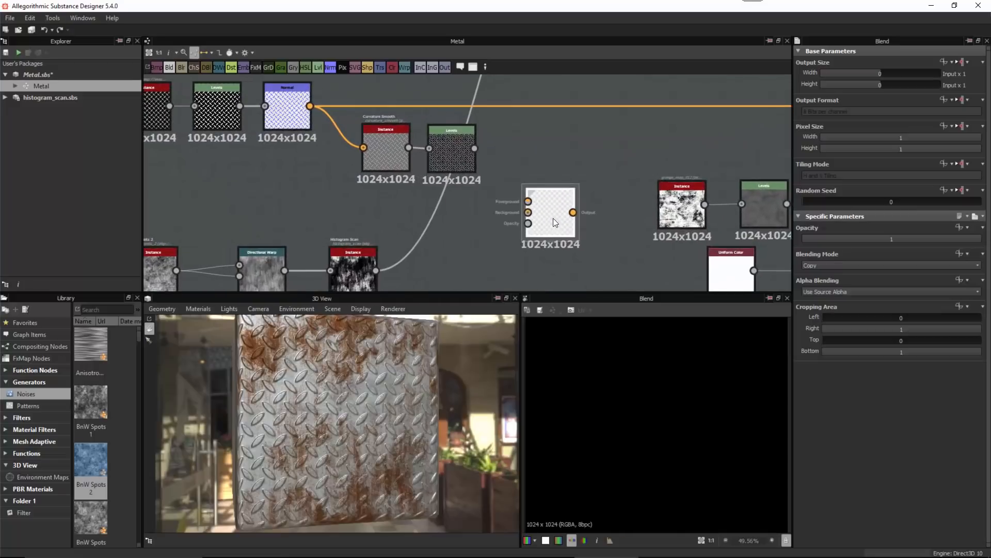
scroll(465, 134, up, 2)
Connect the curvature Levels output to the Blend's foreground and the Histogram Scan output to its background.
double_click(461, 121)
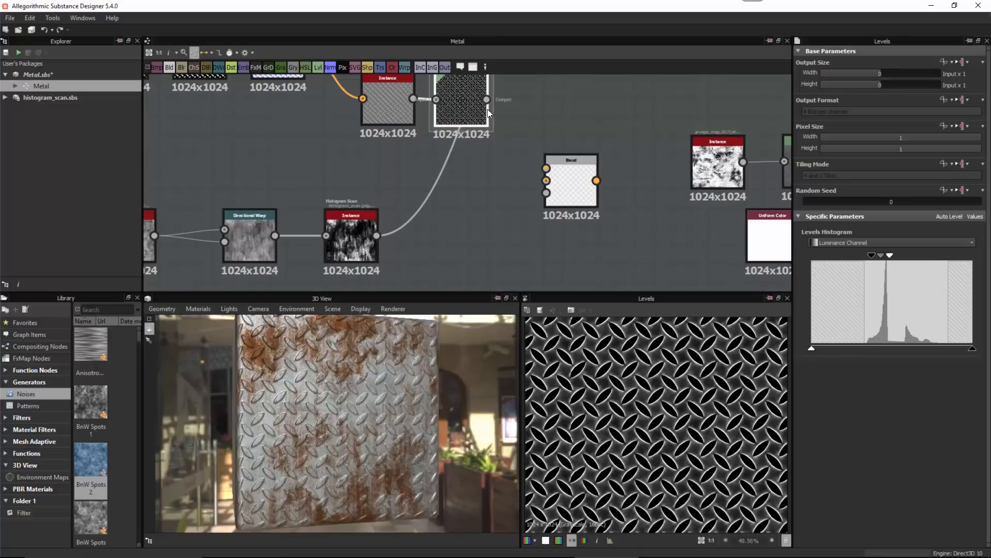
drag(487, 99, 545, 168)
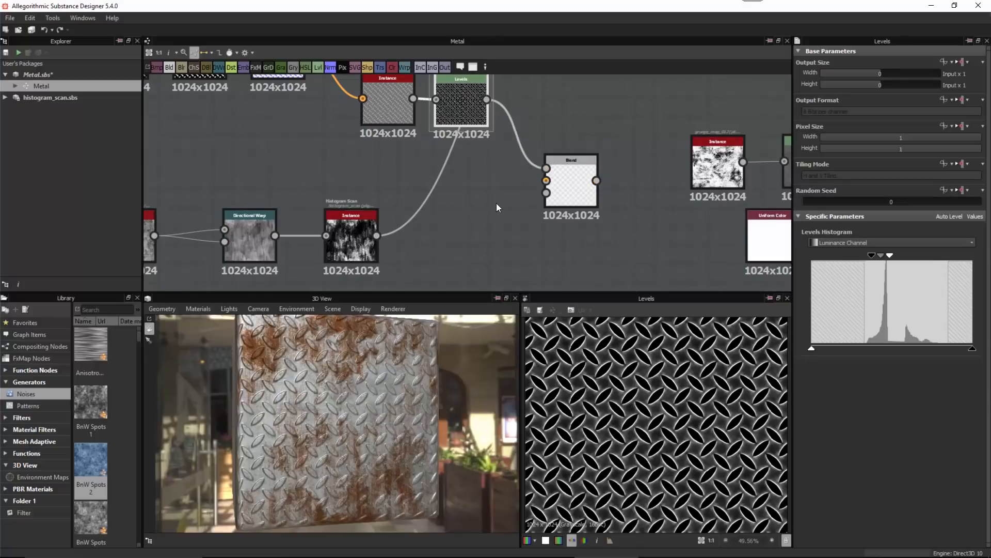
click(364, 236)
double_click(364, 237)
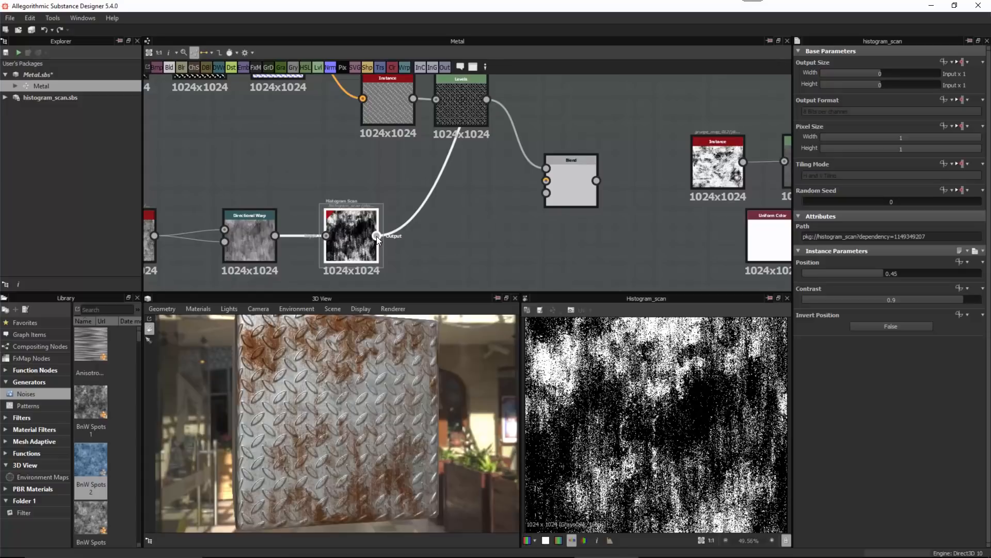
drag(376, 236, 546, 180)
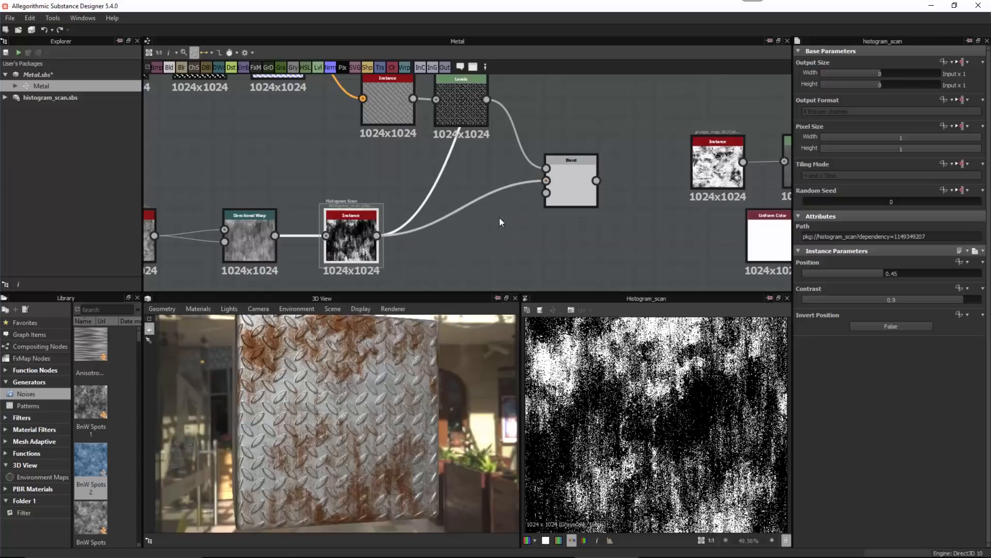
Set the Blend to Add (Linear Dodge) with opacity 0.51 and compare its result with the Levels edge mask.
click(585, 194)
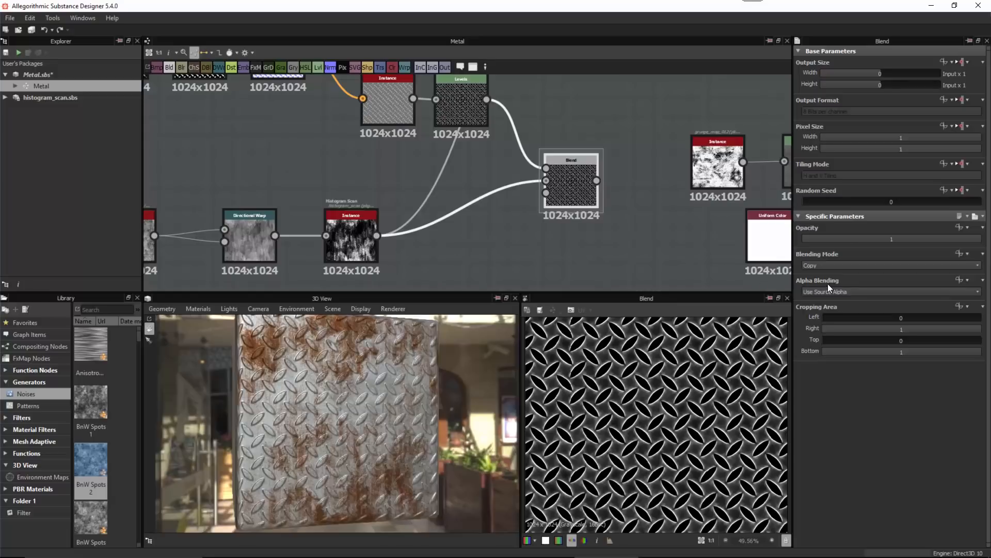
click(823, 266)
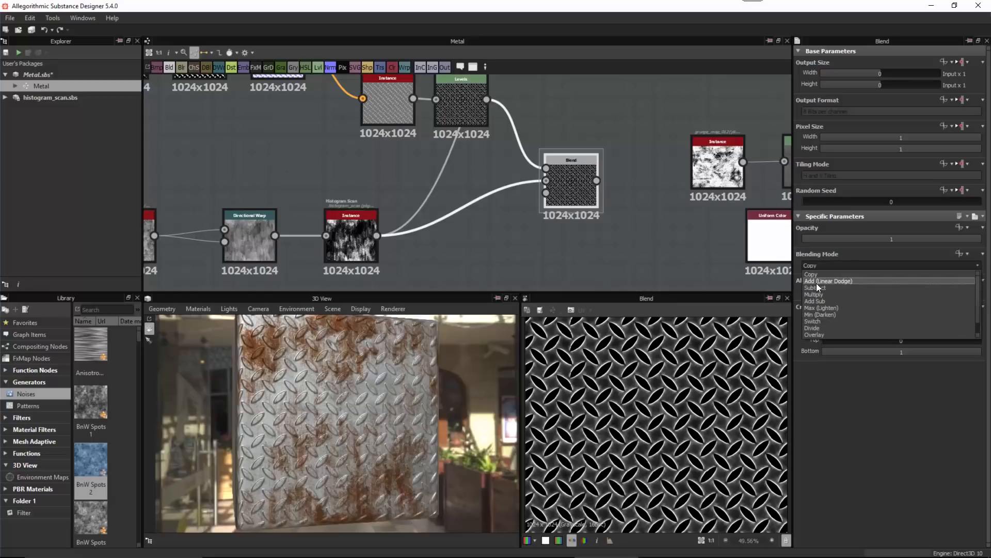
click(816, 283)
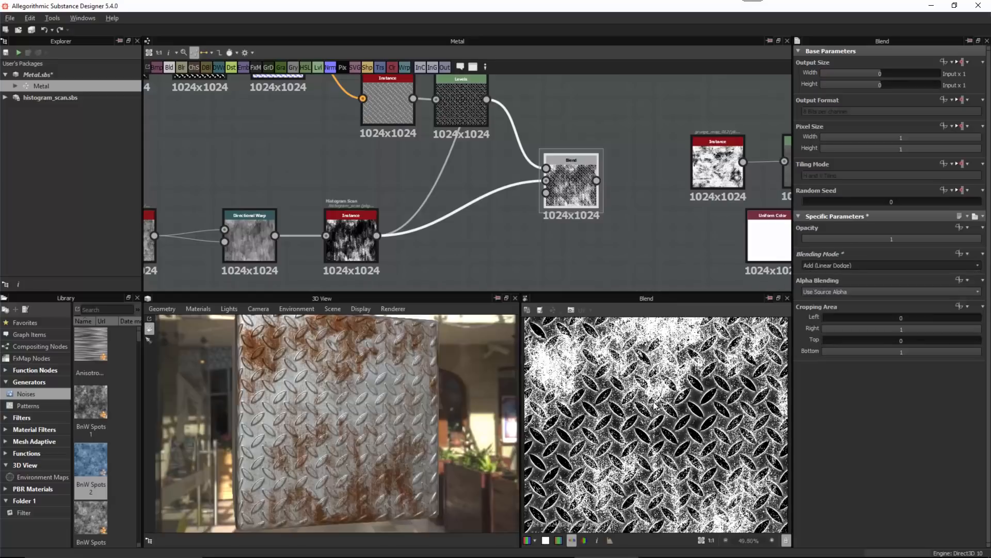
scroll(654, 405, up, 3)
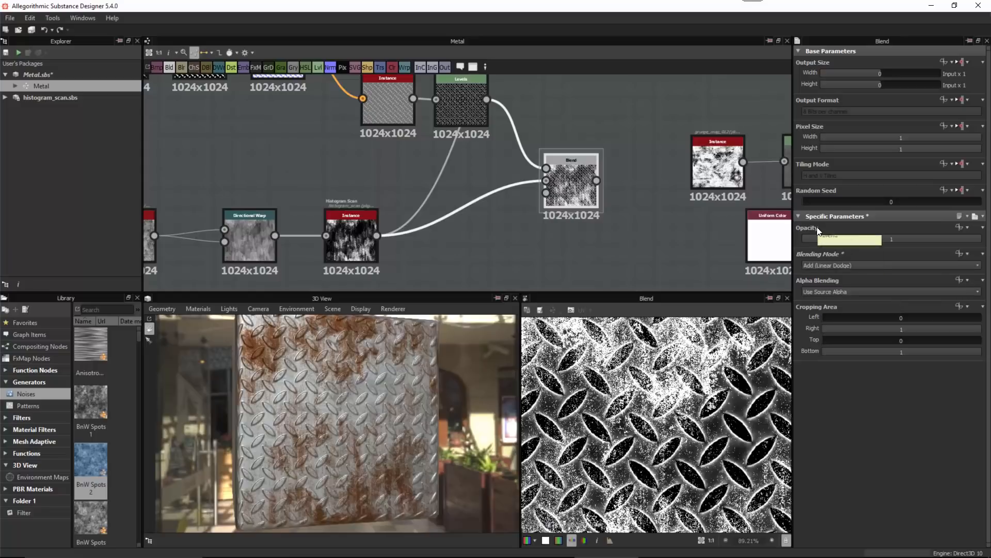
drag(977, 241, 894, 245)
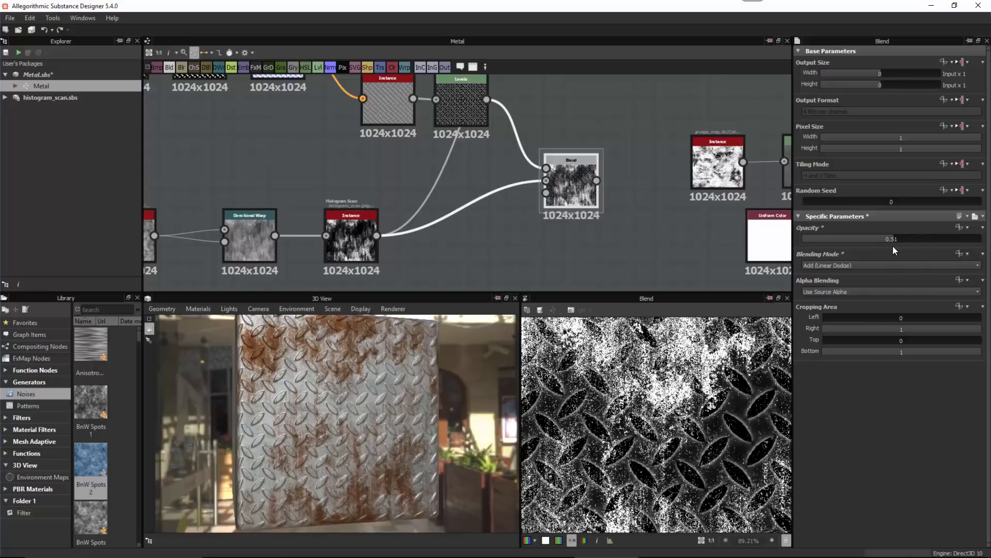
click(467, 98)
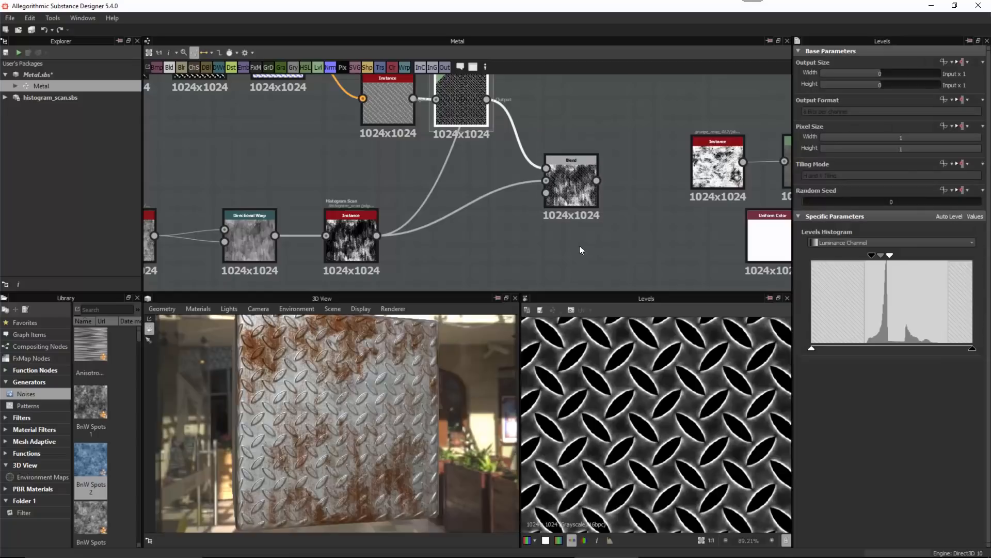
click(569, 178)
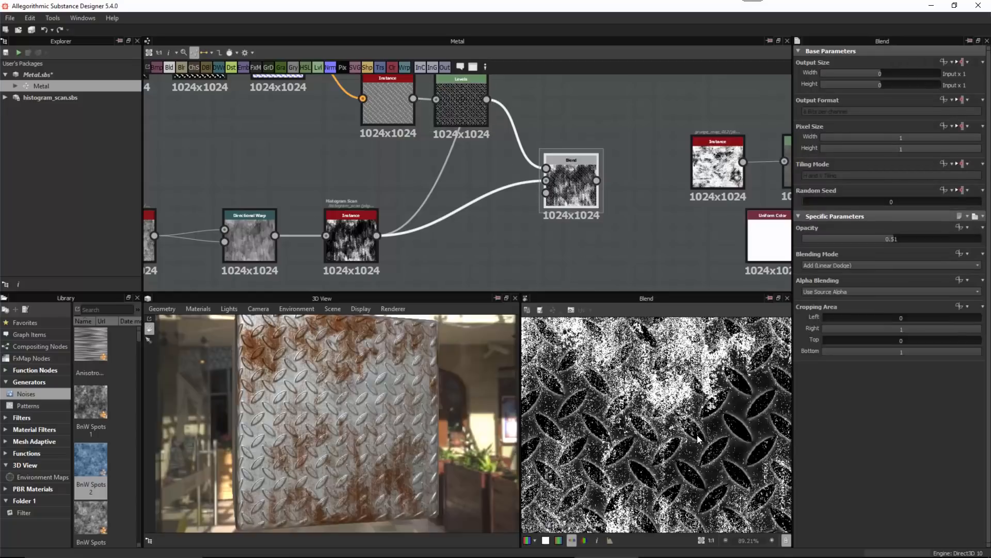
Move the normal, curvature, rust mask and Blend nodes together to the left, away from the output nodes.
scroll(557, 222, down, 3)
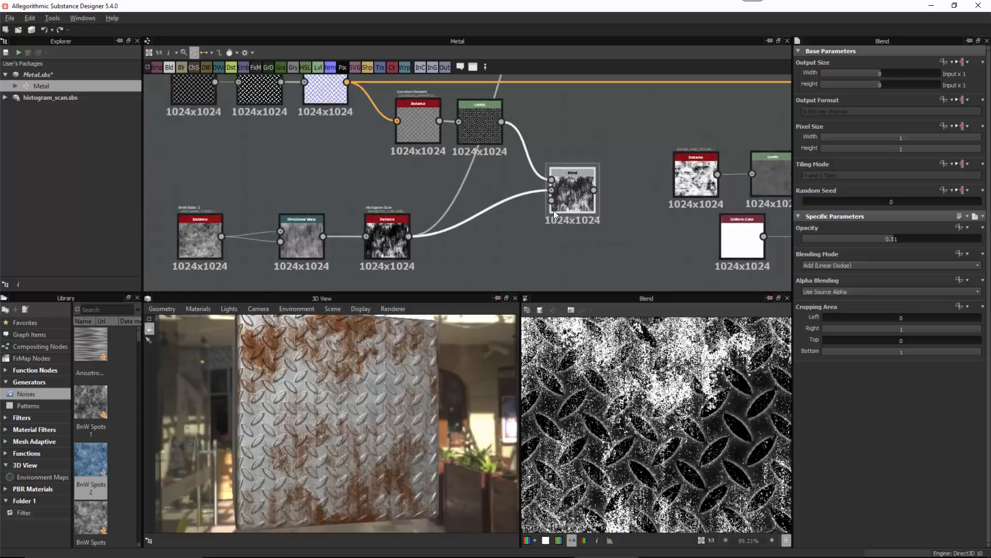
scroll(532, 182, down, 2)
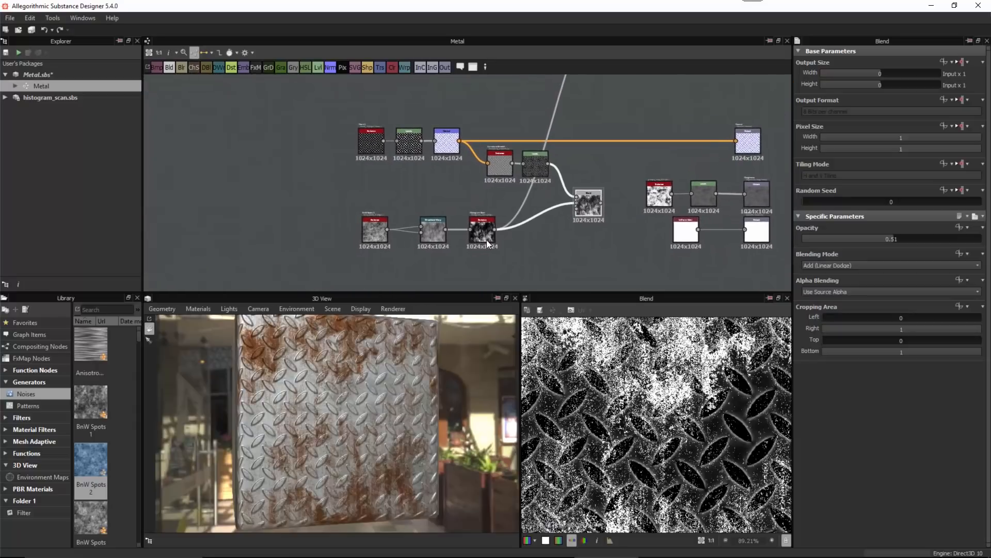
drag(356, 123, 577, 253)
drag(587, 206, 468, 201)
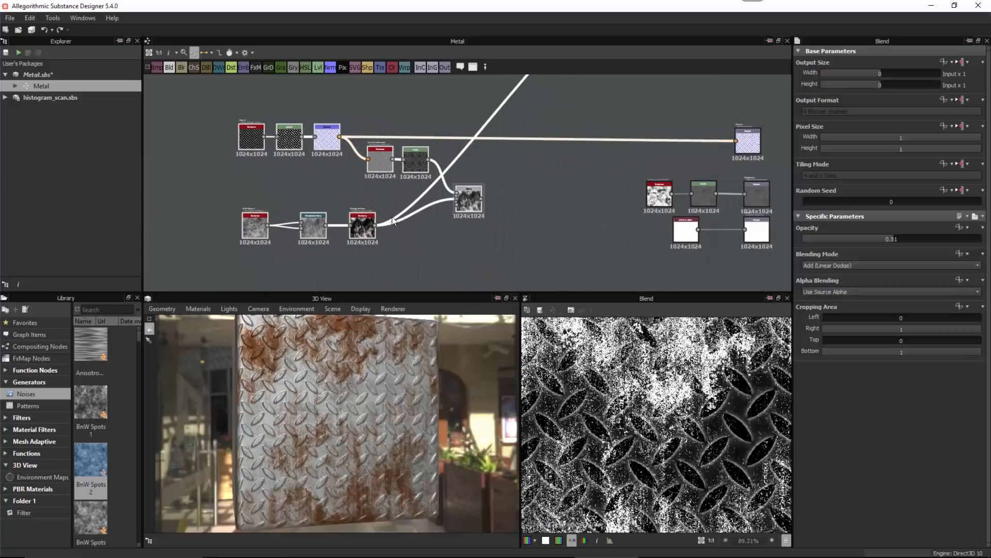
Feed the Blend's background from Directional Warp instead of Histogram Scan, and move Histogram Scan past the Blend node.
scroll(392, 216, up, 5)
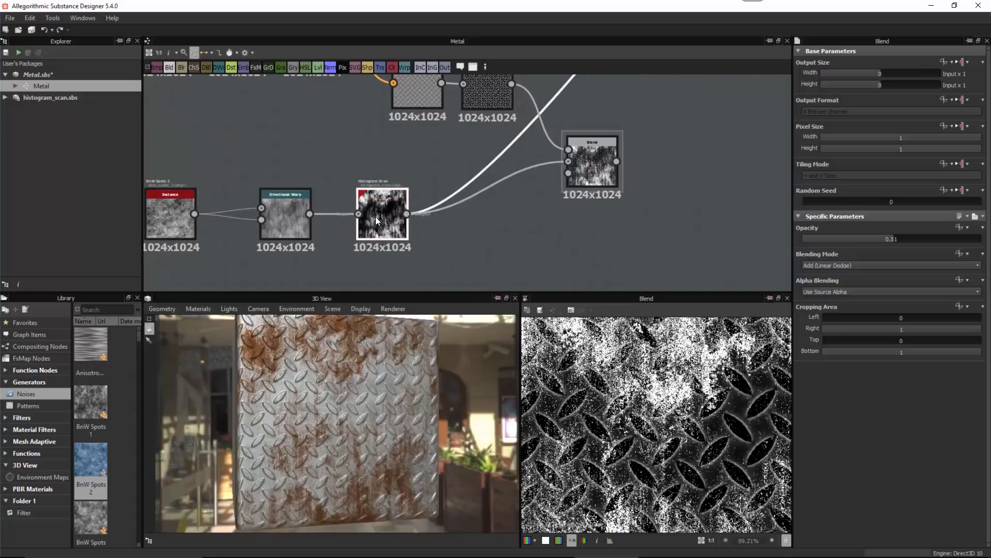
drag(380, 218, 425, 214)
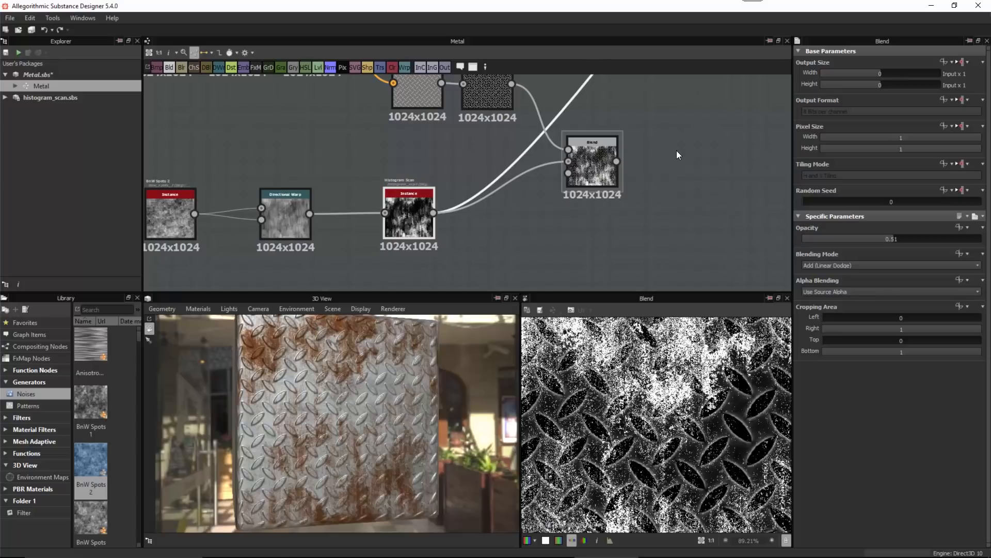
click(412, 209)
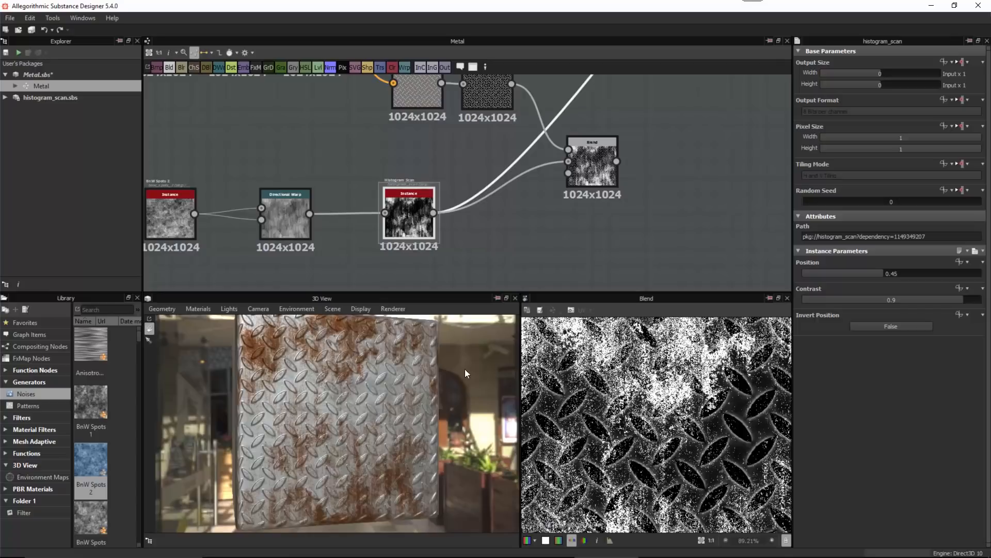
click(285, 217)
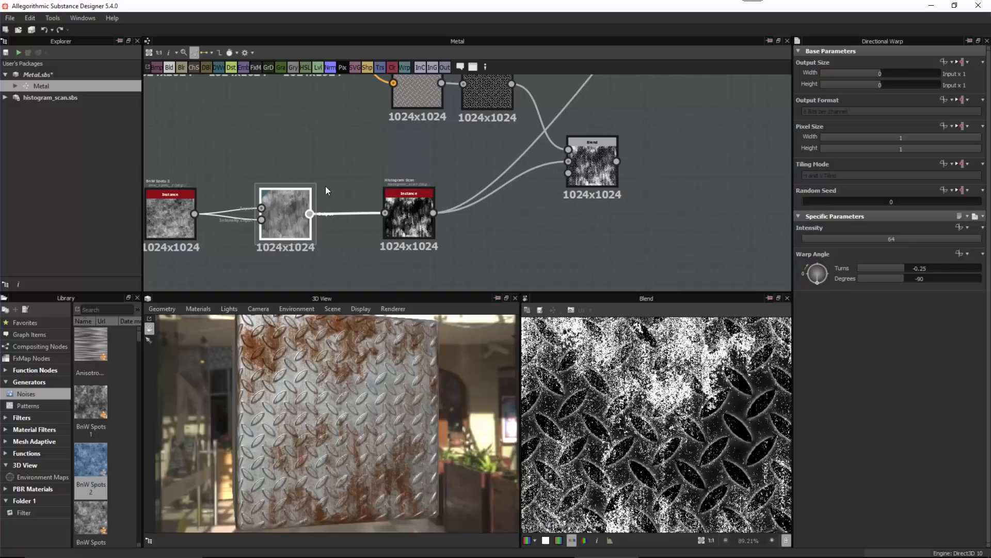
drag(346, 126, 569, 162)
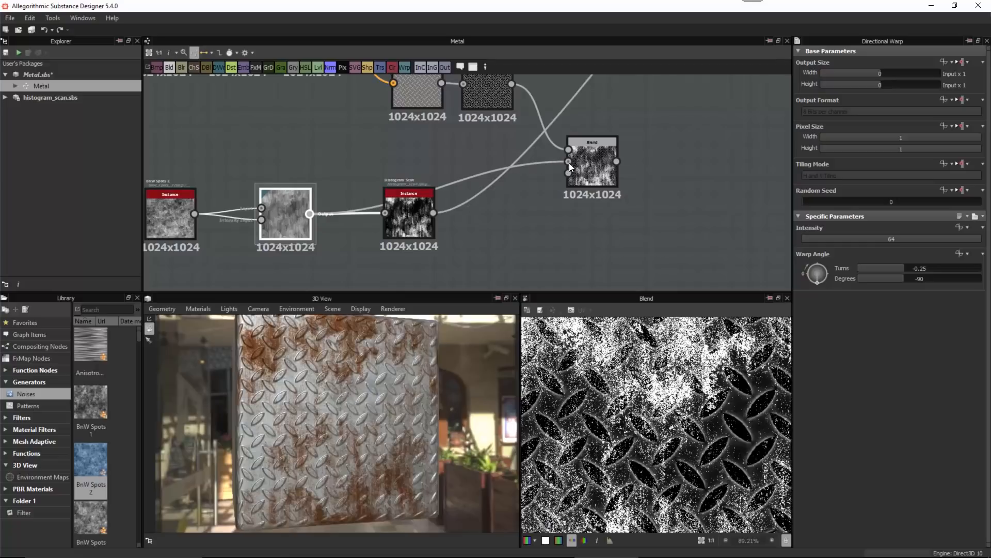
drag(406, 215, 708, 247)
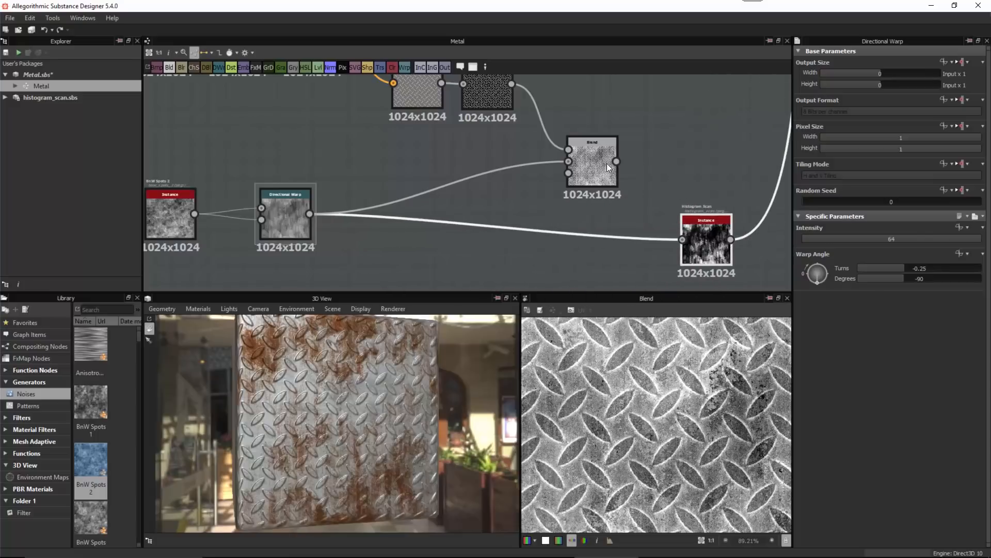
Compare the blended mask with its two sources, the Levels edge mask and the Directional Warp noise.
click(586, 160)
scroll(684, 423, down, 1)
scroll(684, 423, down, 3)
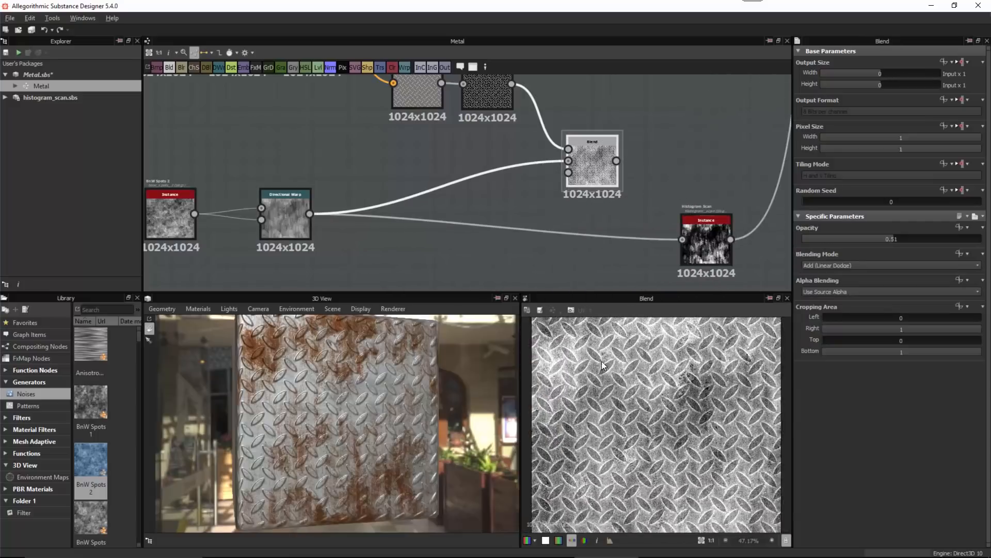
click(479, 88)
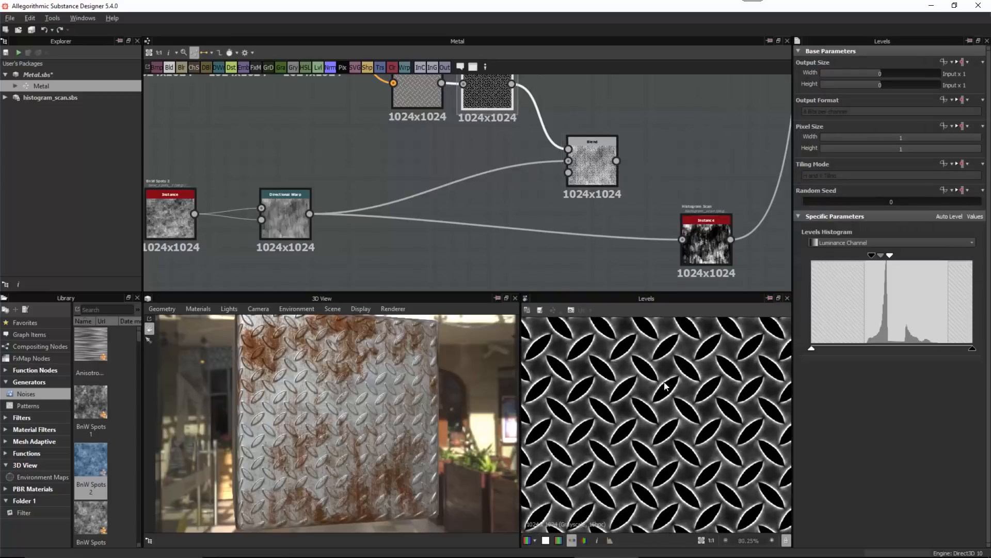
click(281, 203)
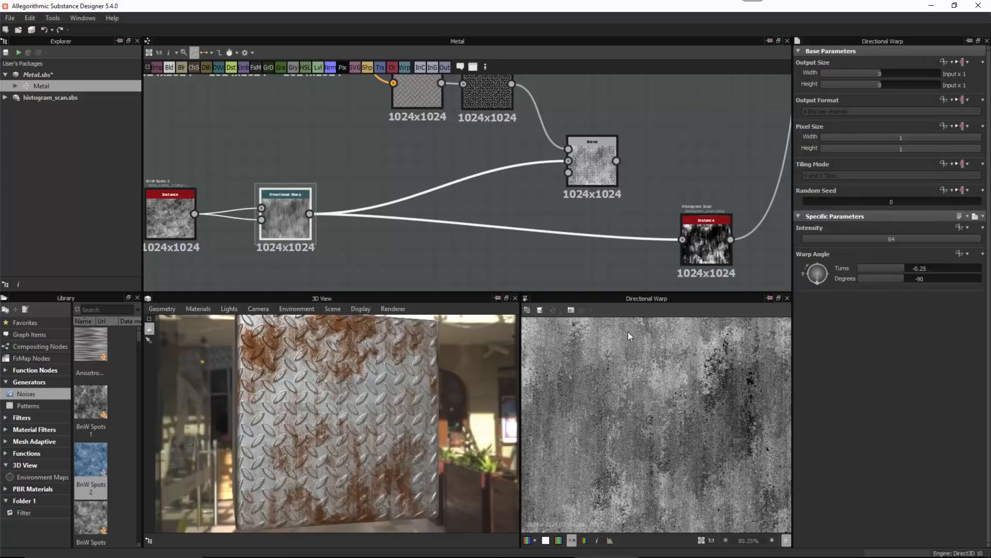
click(590, 162)
scroll(624, 370, down, 3)
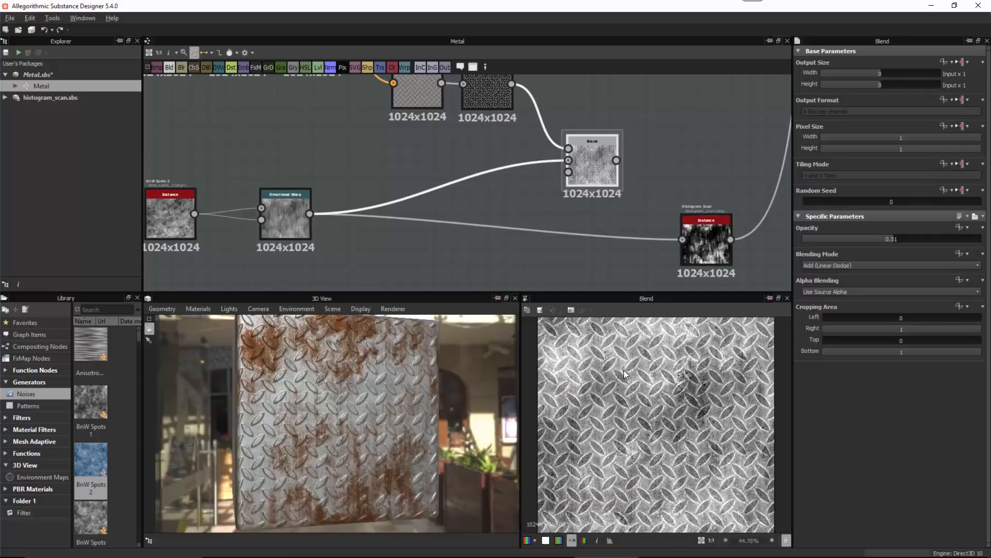
Move the Histogram Scan node up, closer to the Blend node's output.
middle_drag(596, 172, 470, 206)
scroll(480, 199, down, 1)
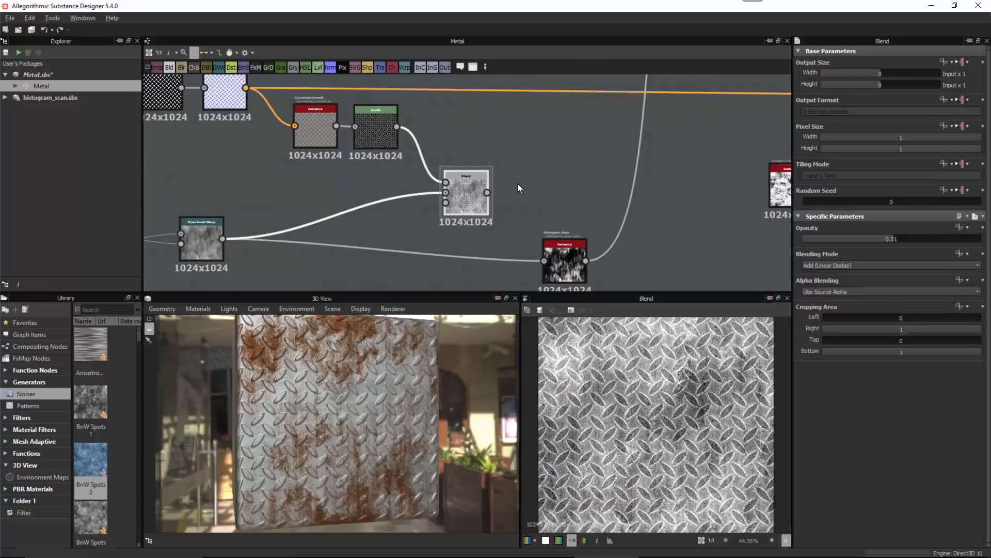
drag(552, 255, 558, 225)
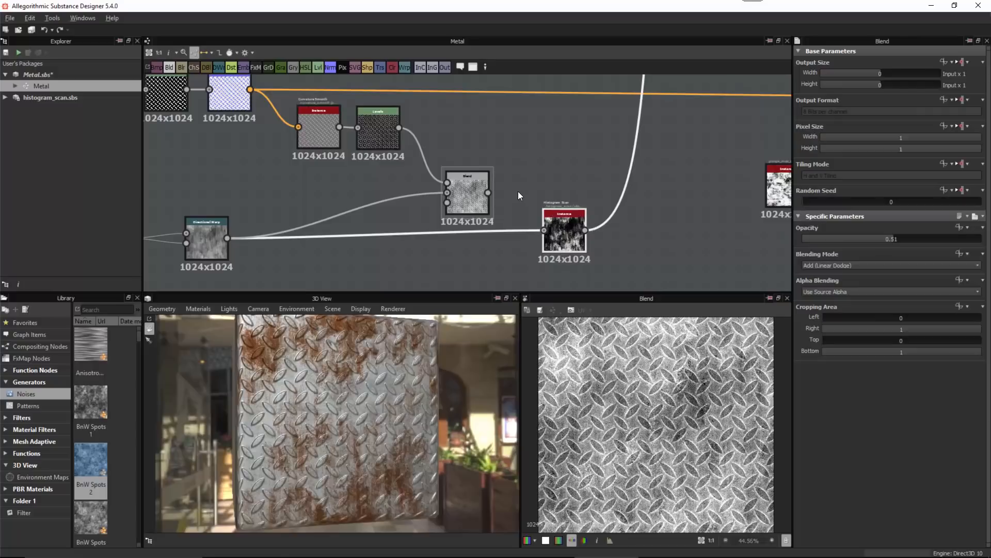
Feed Histogram Scan from the Blend output instead of Directional Warp and place it right beside the Blend node.
scroll(516, 178, up, 1)
click(466, 196)
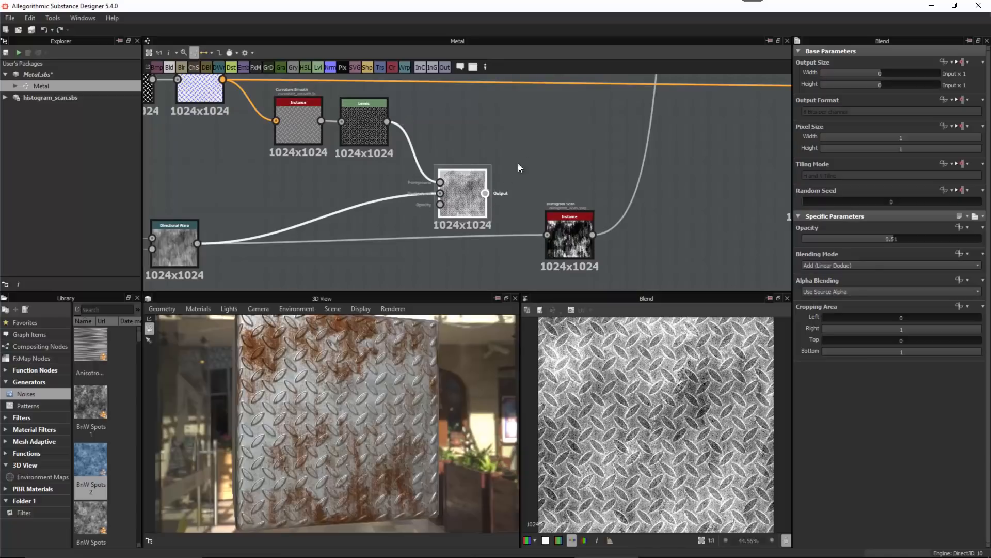
drag(524, 225, 542, 207)
click(541, 205)
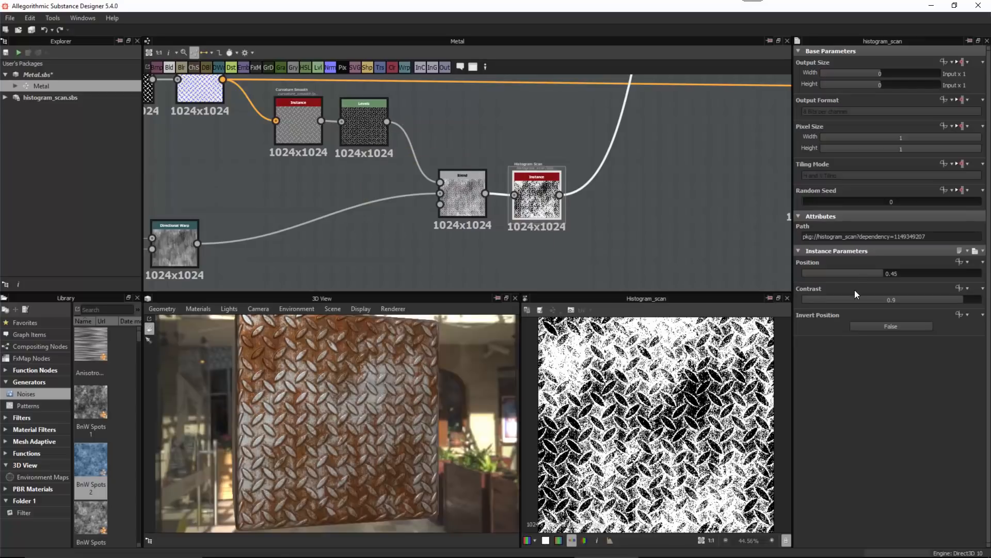
drag(548, 199, 564, 198)
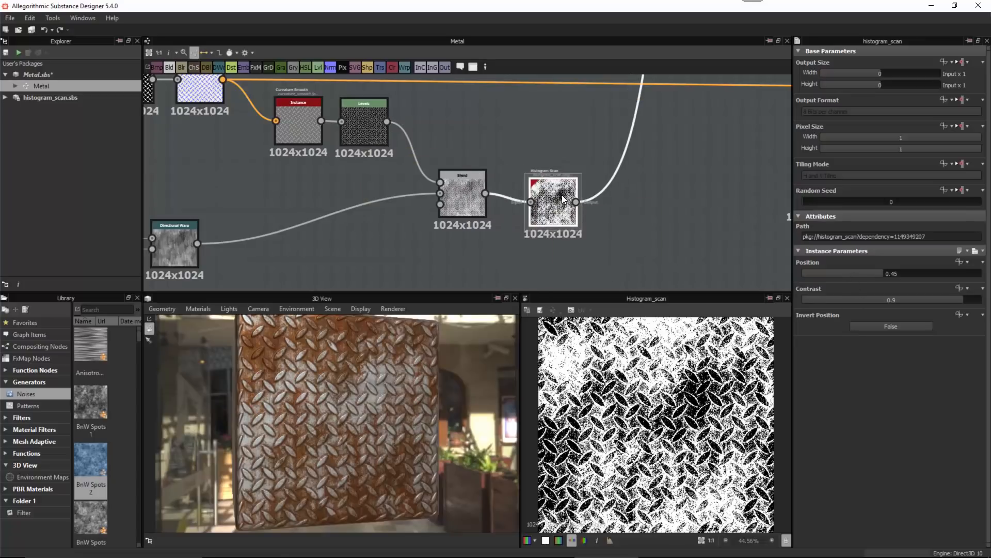
Set the Histogram Scan position to 0.42, judging the rust coverage around the bumps on the 3D plate.
drag(881, 271, 852, 274)
right_drag(335, 361, 358, 437)
drag(358, 437, 339, 437)
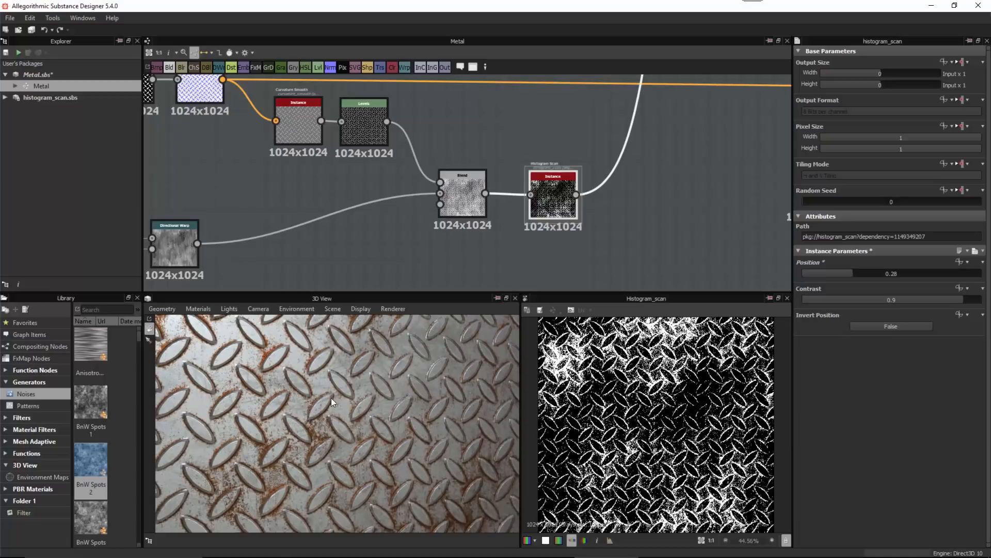
drag(871, 281, 877, 274)
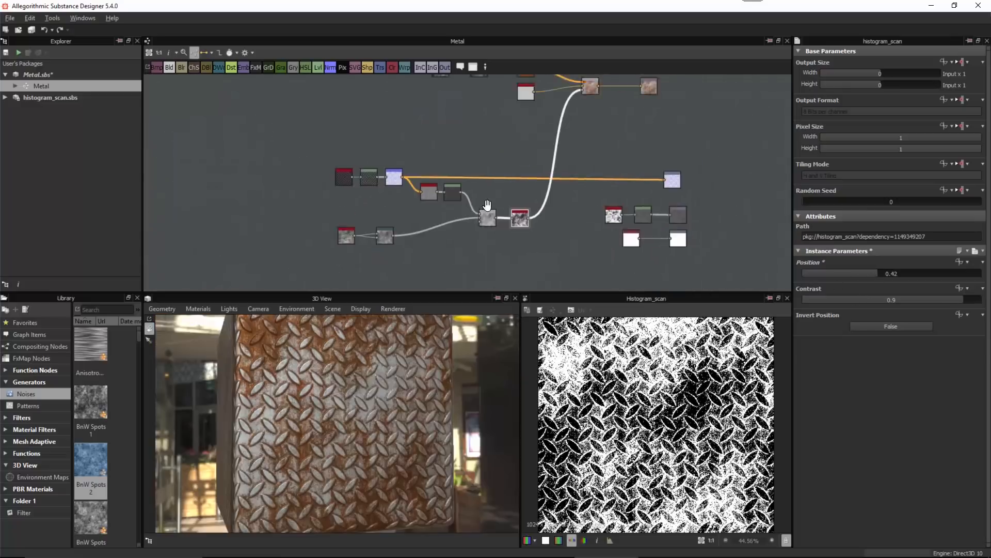
Shift the normal, curvature and rust mask nodes together to the left and align the Normal output with the Normal node.
middle_drag(501, 180, 483, 199)
drag(507, 242, 508, 247)
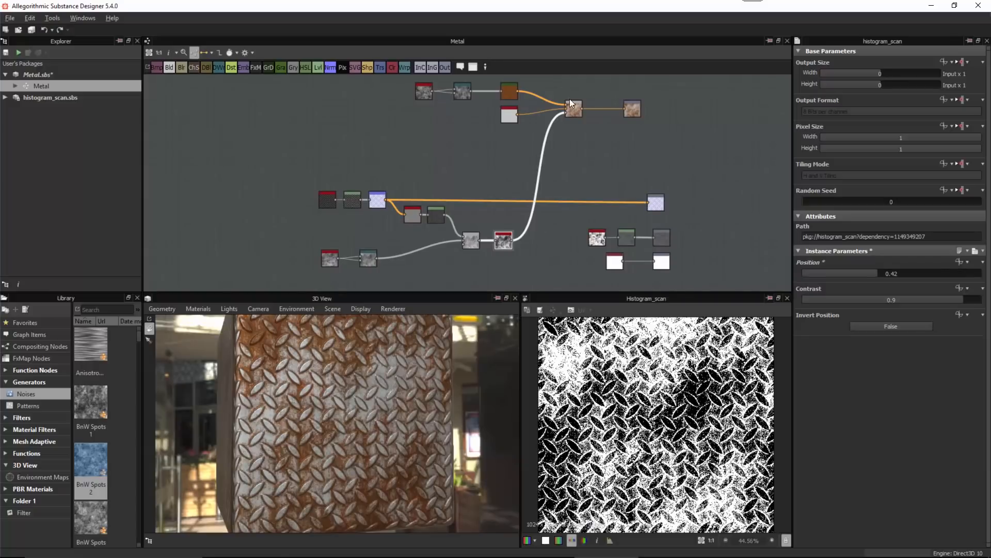
scroll(570, 101, up, 8)
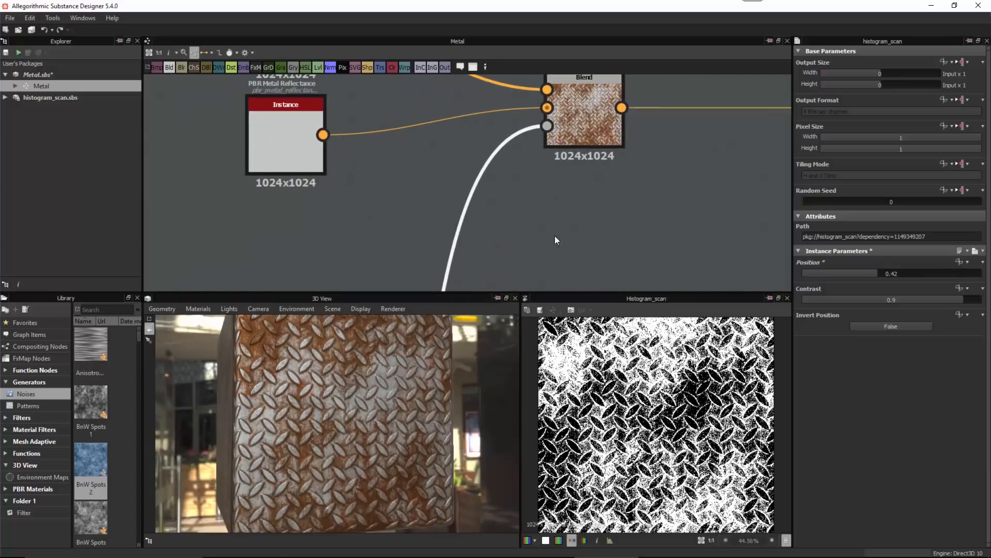
scroll(555, 240, down, 10)
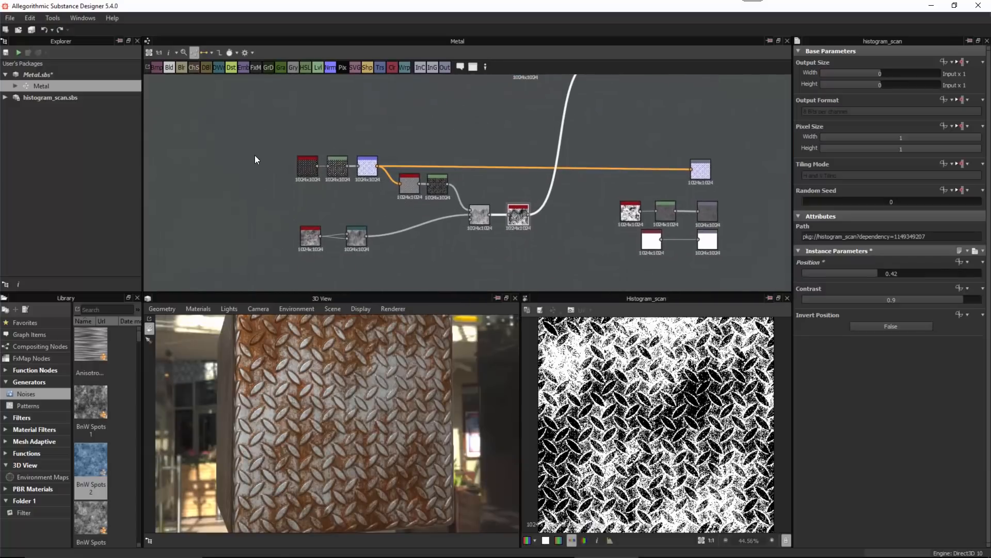
drag(256, 165, 522, 259)
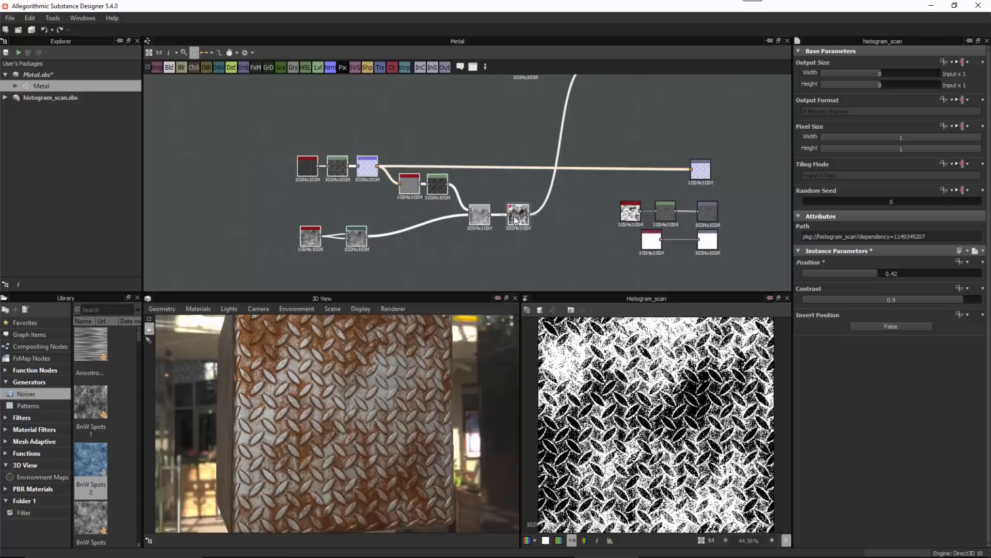
drag(523, 218, 482, 218)
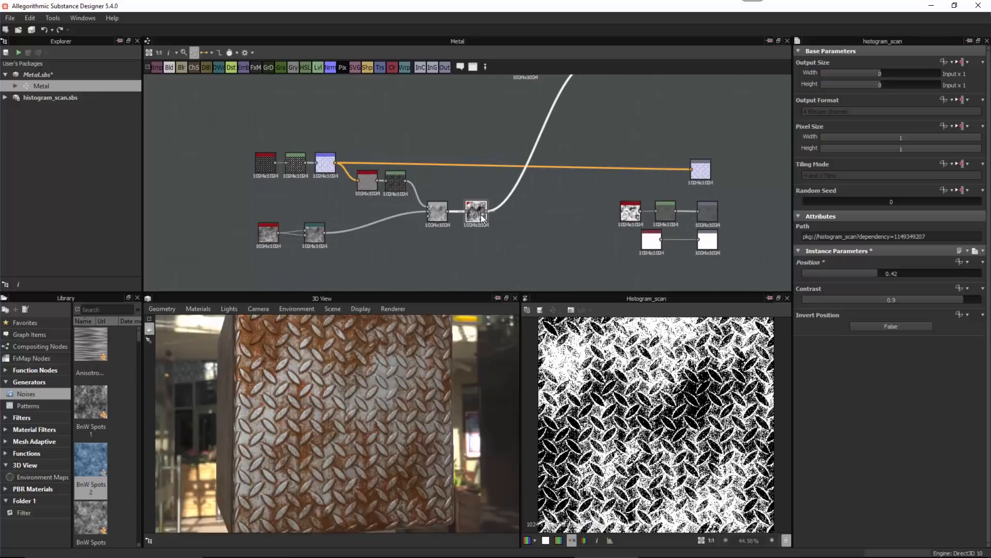
drag(701, 176, 708, 169)
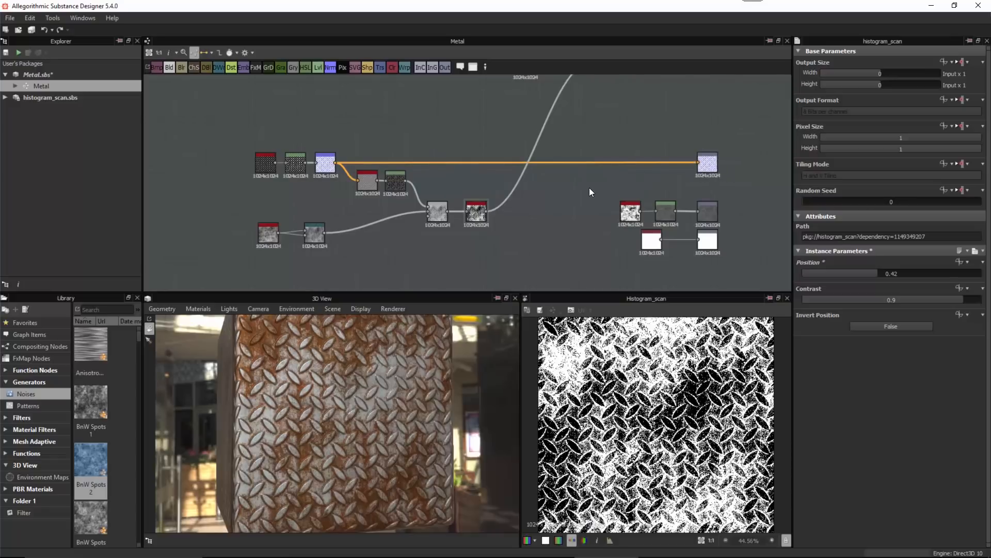
middle_drag(545, 201, 512, 160)
scroll(485, 184, up, 2)
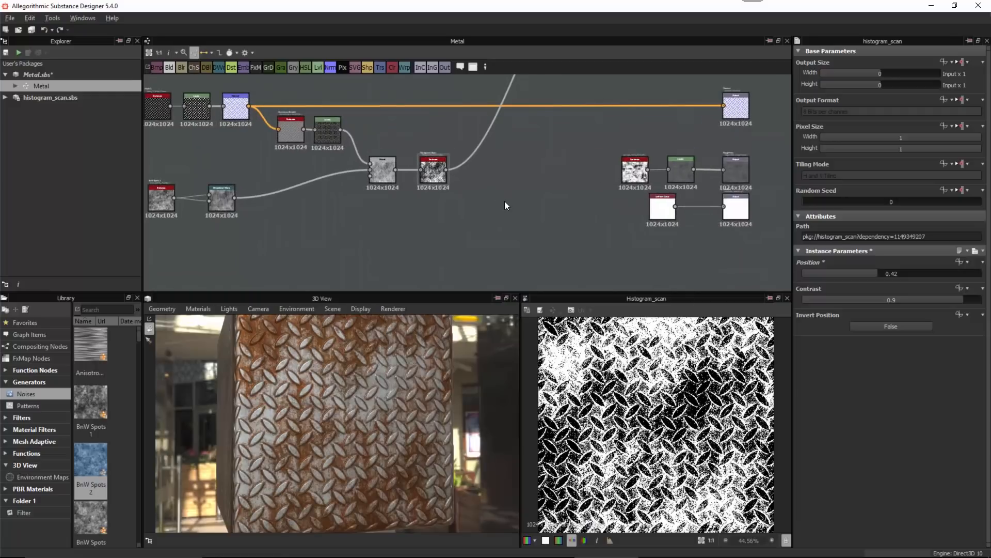
Compare the Histogram Scan rust mask with the image feeding the Metallic output.
click(436, 174)
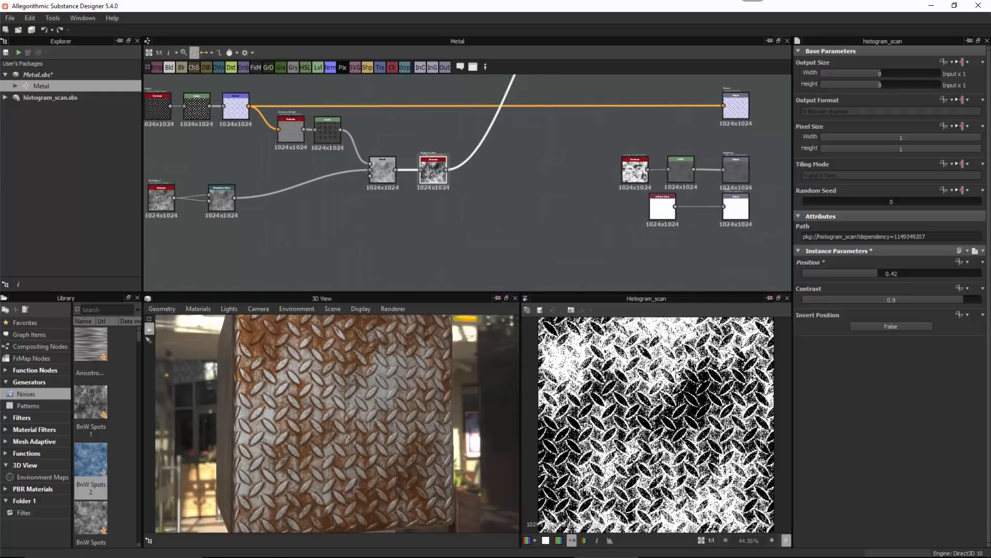
scroll(677, 375, up, 4)
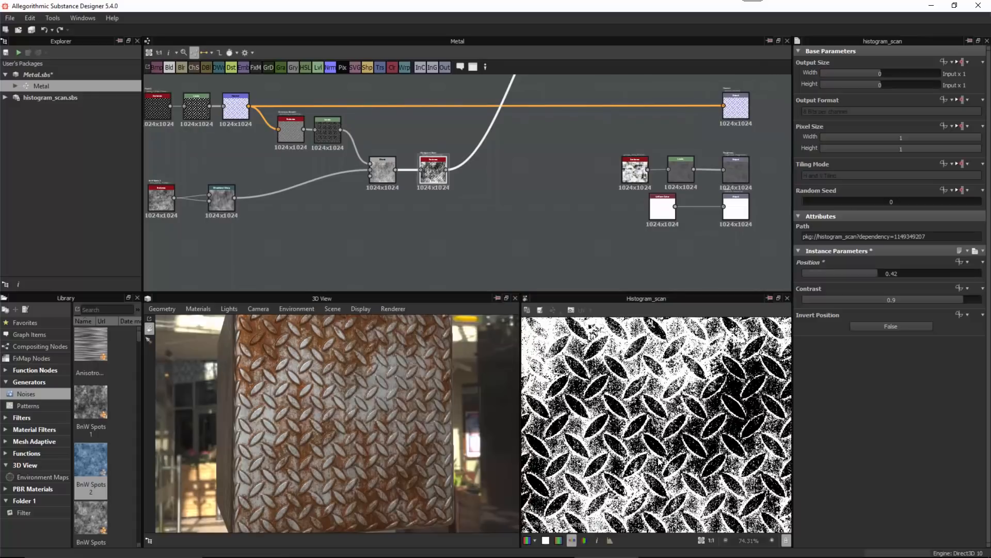
click(738, 208)
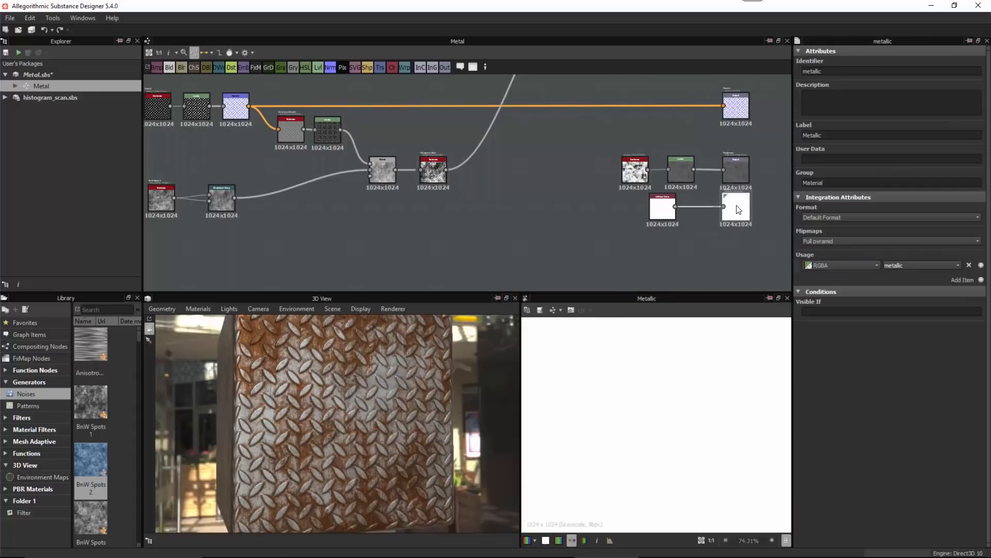
scroll(626, 367, down, 7)
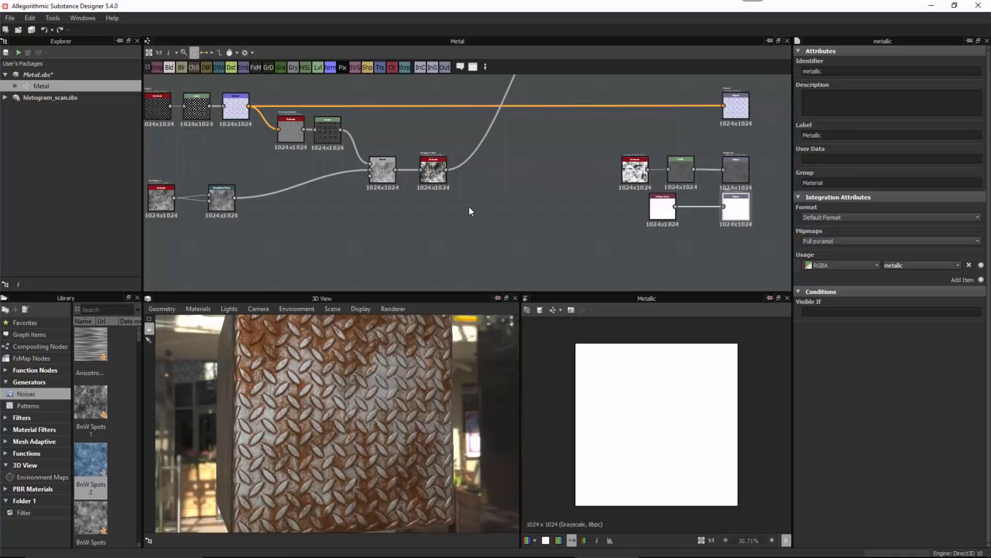
double_click(433, 173)
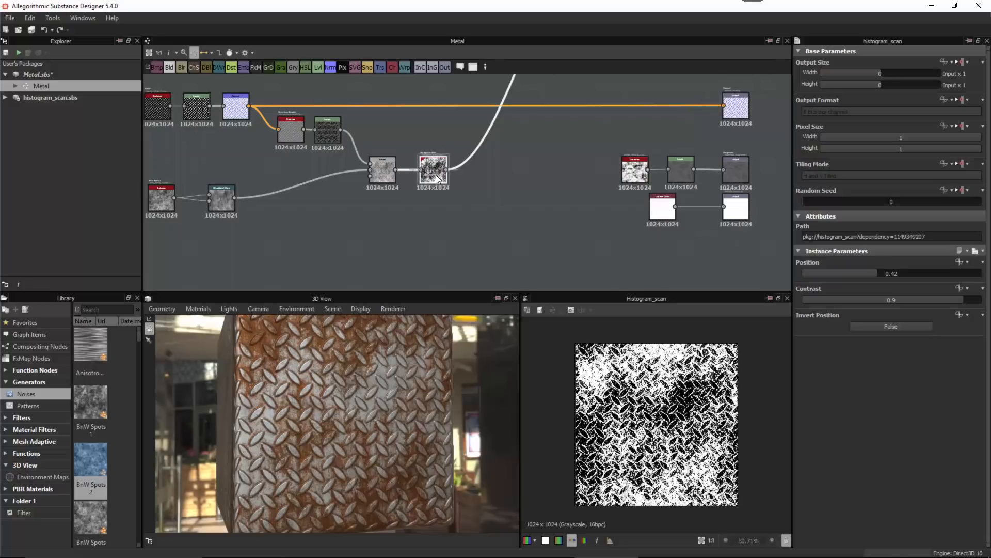
Move the Uniform Color and Metallic output nodes down, away from the roughness nodes.
drag(671, 240, 747, 247)
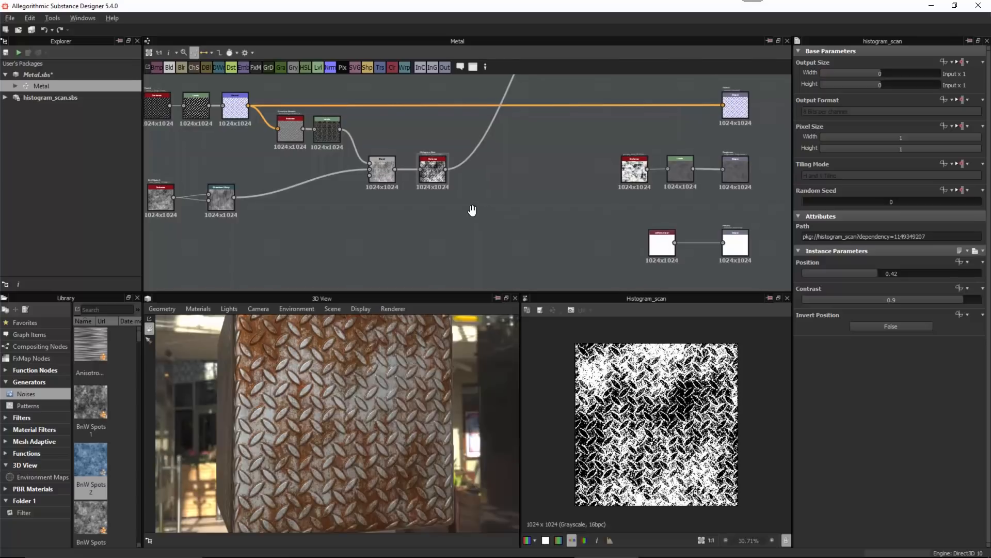
scroll(469, 210, up, 2)
scroll(666, 375, up, 3)
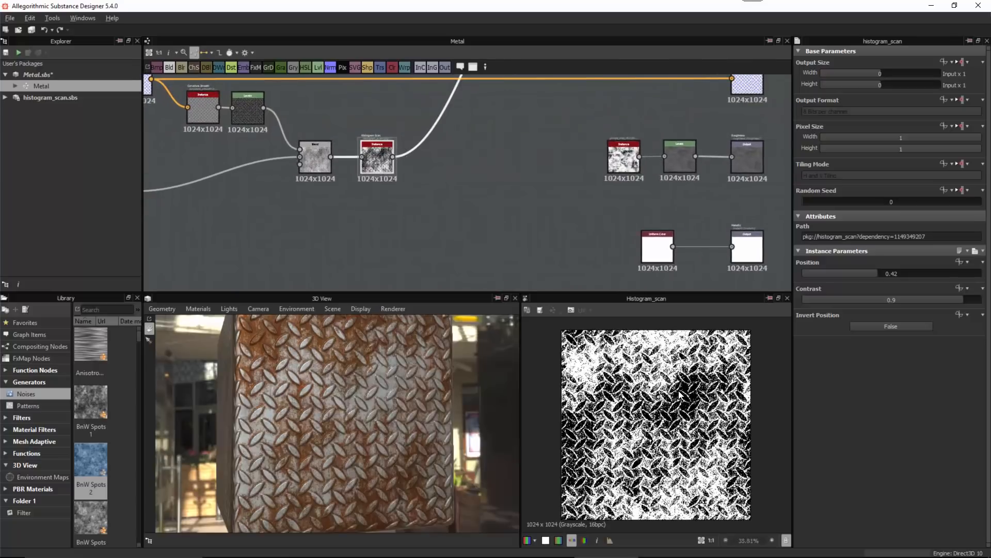
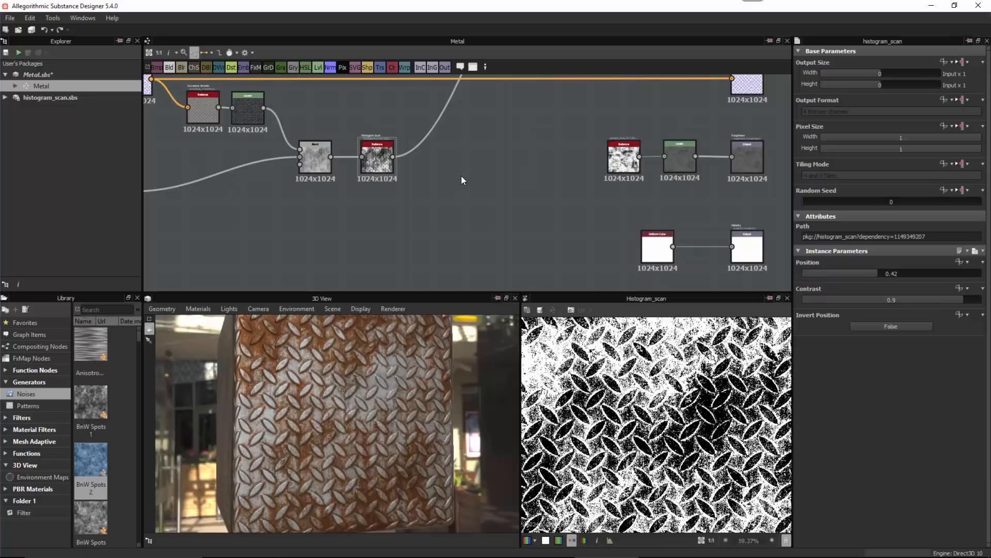
Add an Invert Grayscale node below Histogram Scan and feed it from the Histogram Scan output.
key(space)
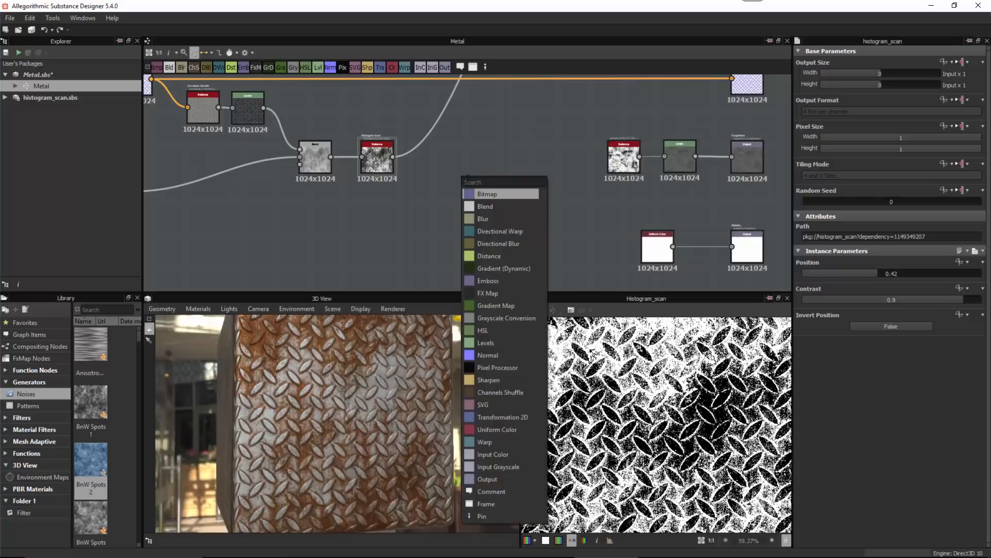
text(inv)
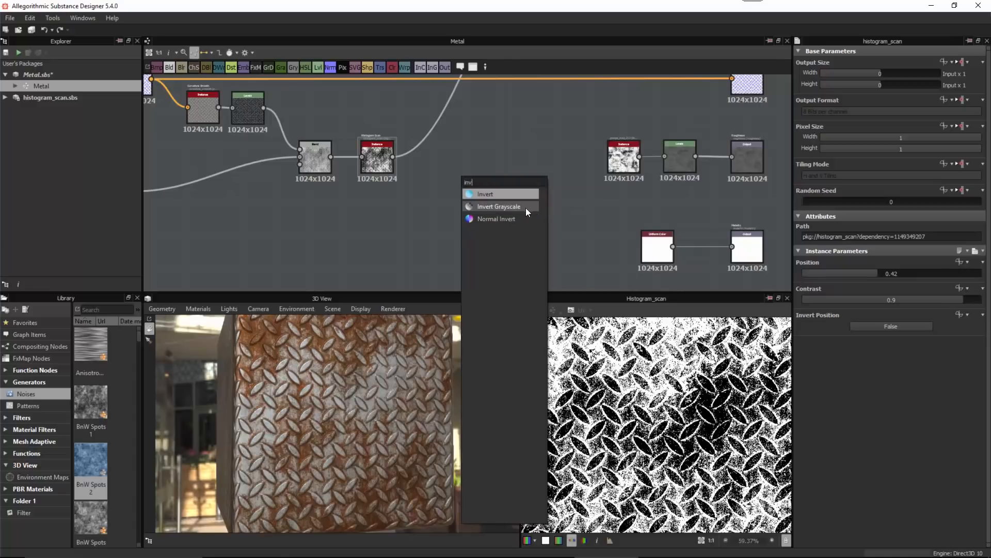
click(523, 206)
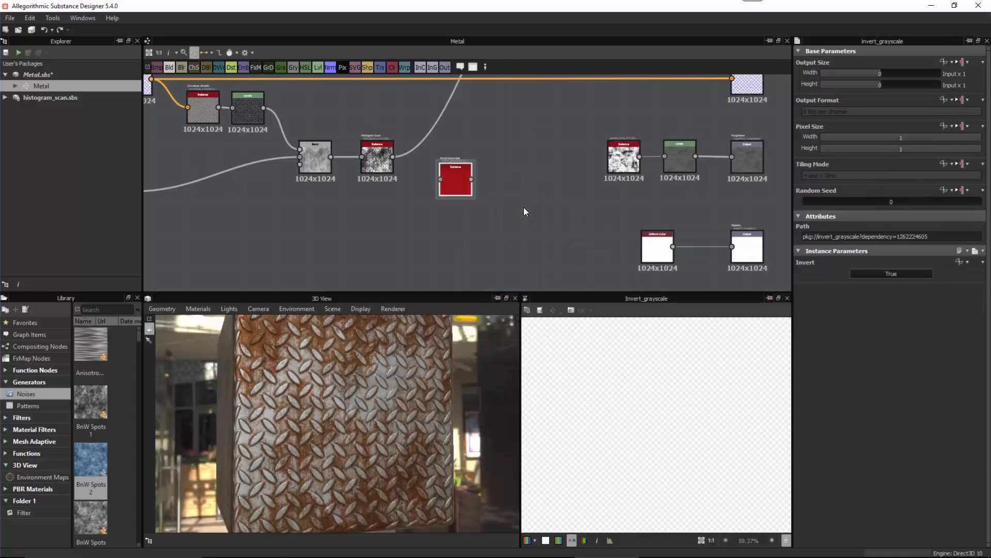
drag(454, 198, 458, 221)
drag(394, 156, 444, 201)
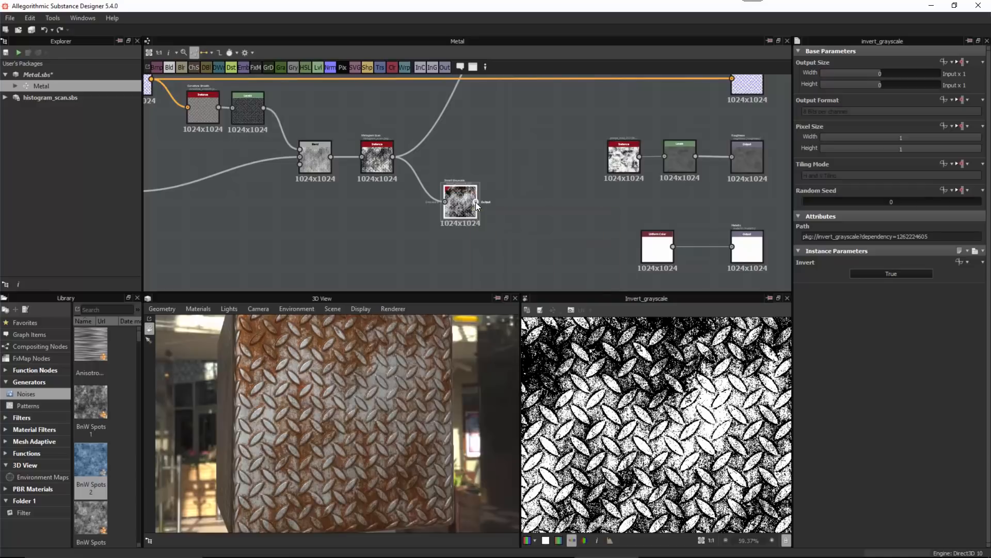
Drive the Metallic output with Invert Grayscale, delete the unused Uniform Color node, and move Invert Grayscale level with the output.
drag(498, 182, 733, 247)
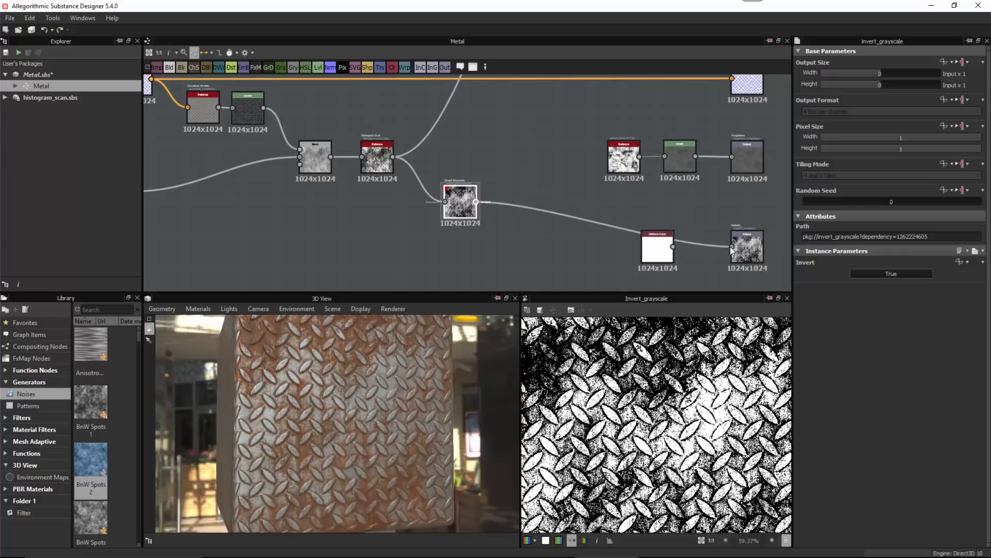
drag(323, 358, 395, 405)
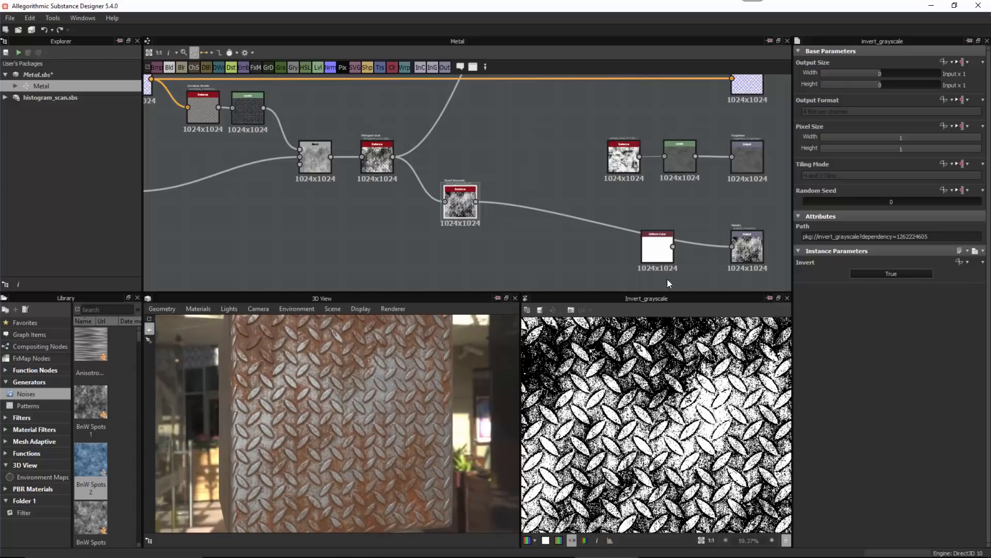
click(651, 252)
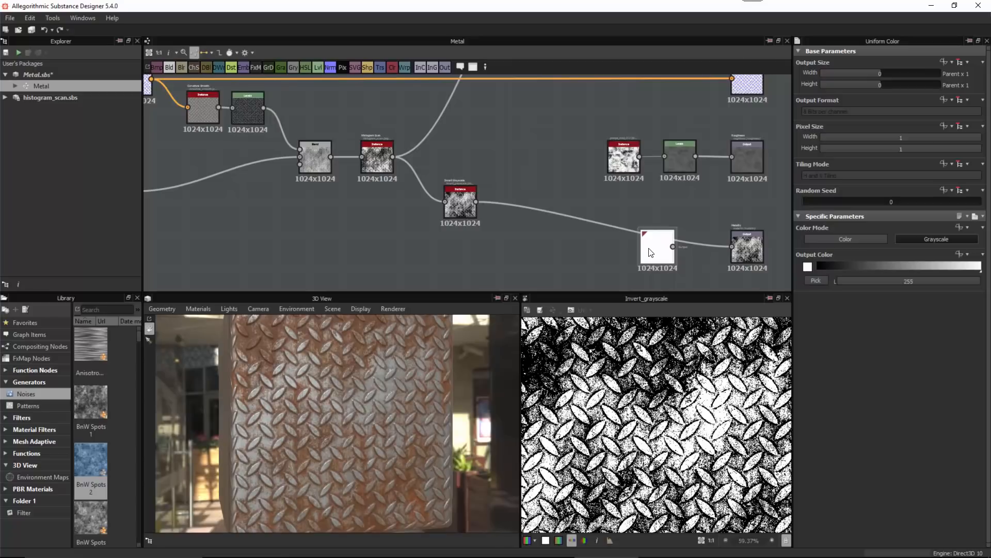
key(Delete)
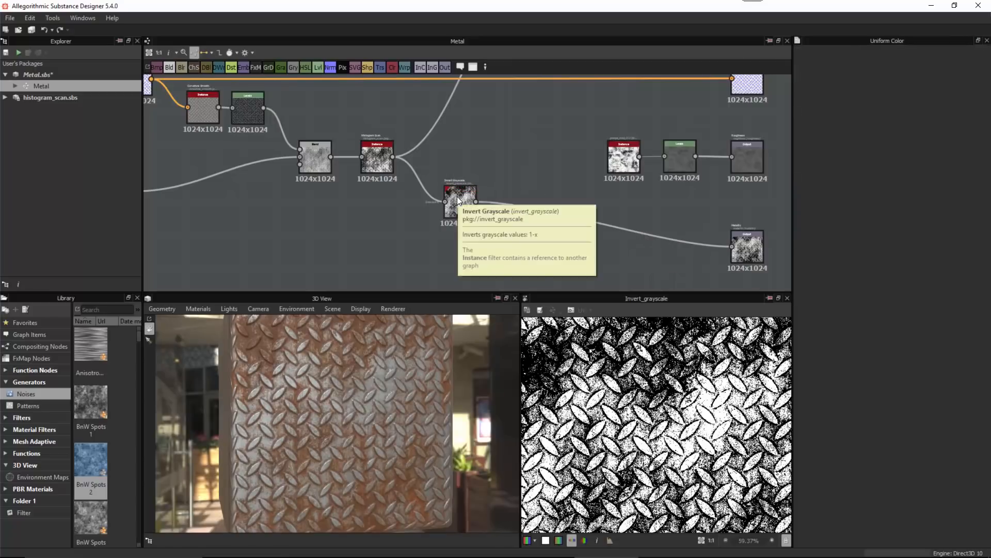
drag(456, 199, 529, 249)
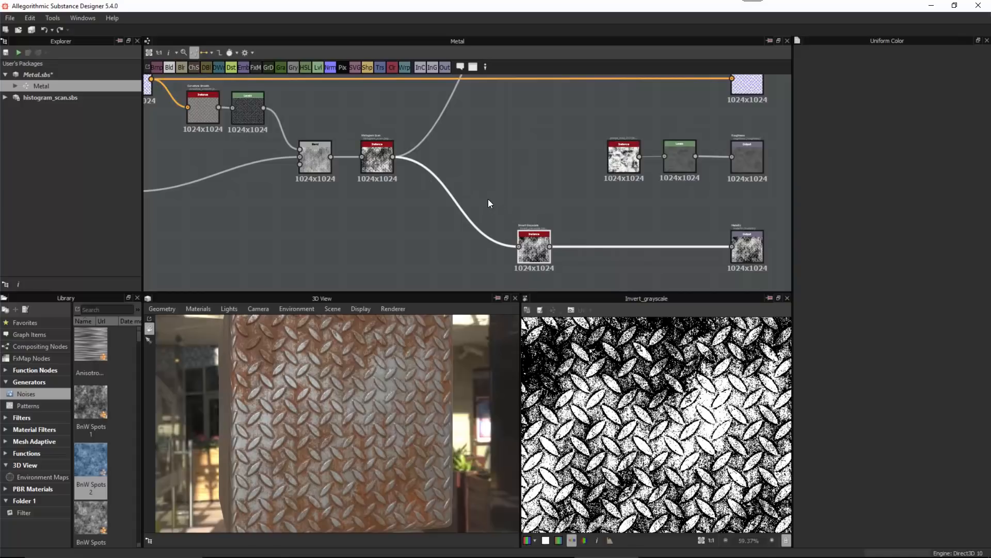
Review the Levels edge mask and the inverted rust mask, spacing the Curvature Smooth node slightly farther from Levels.
middle_drag(309, 136, 422, 151)
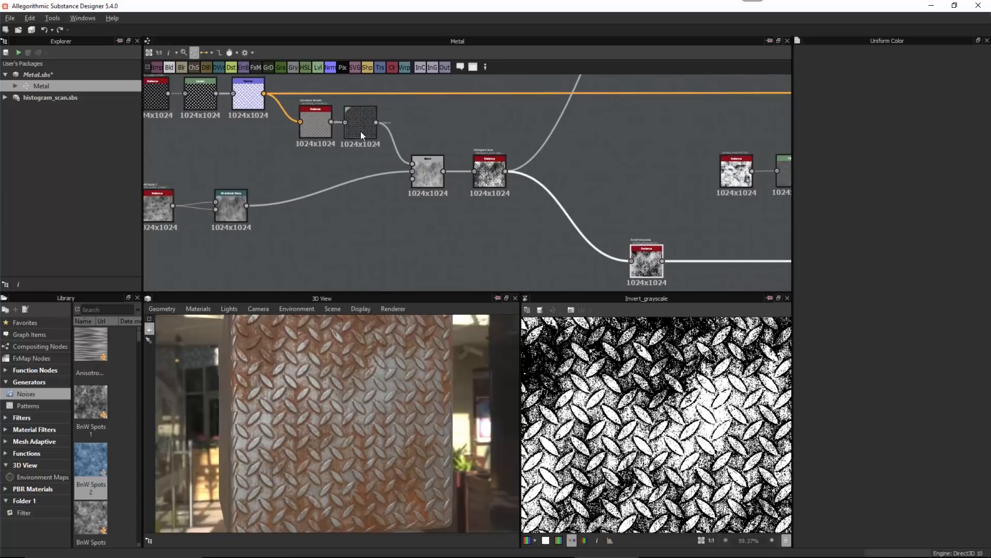
double_click(356, 114)
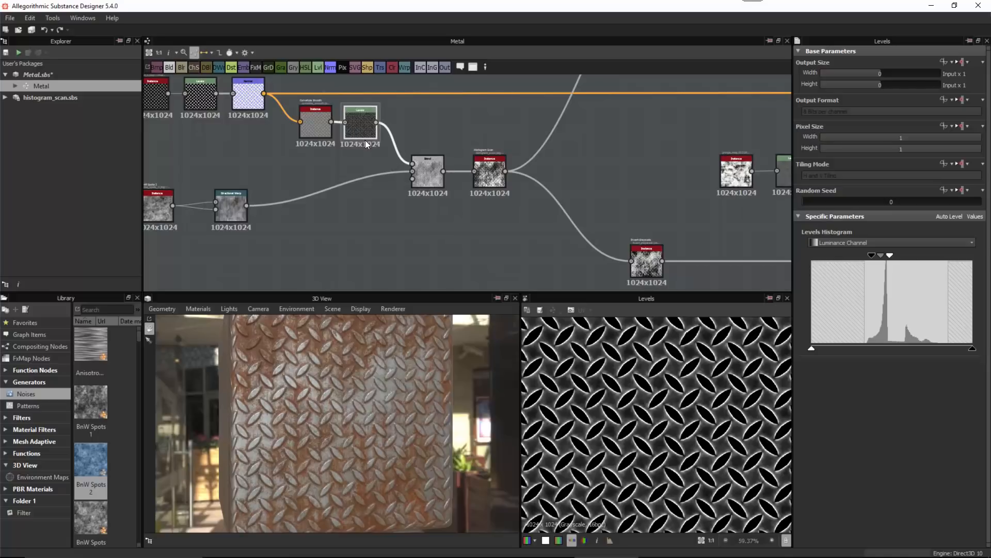
drag(319, 132, 303, 130)
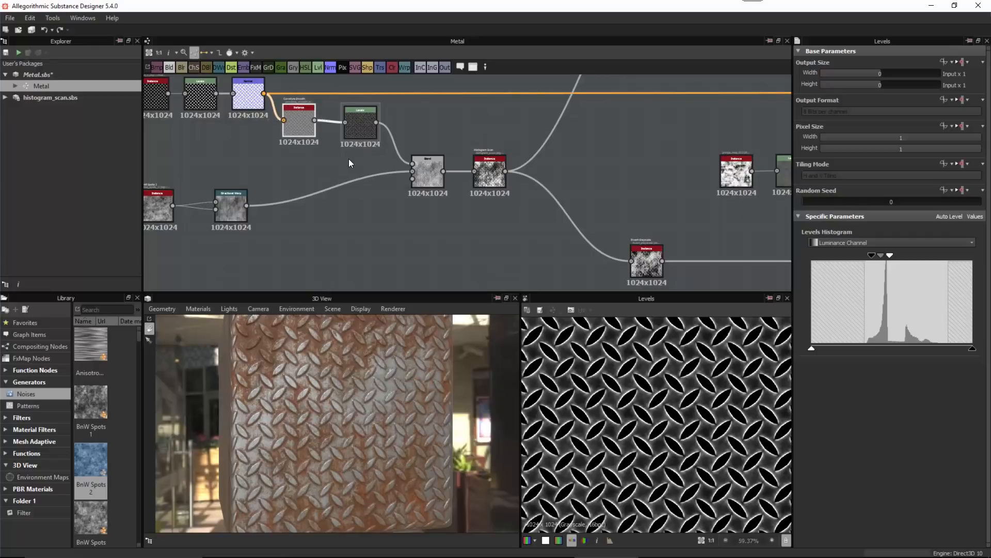
click(360, 120)
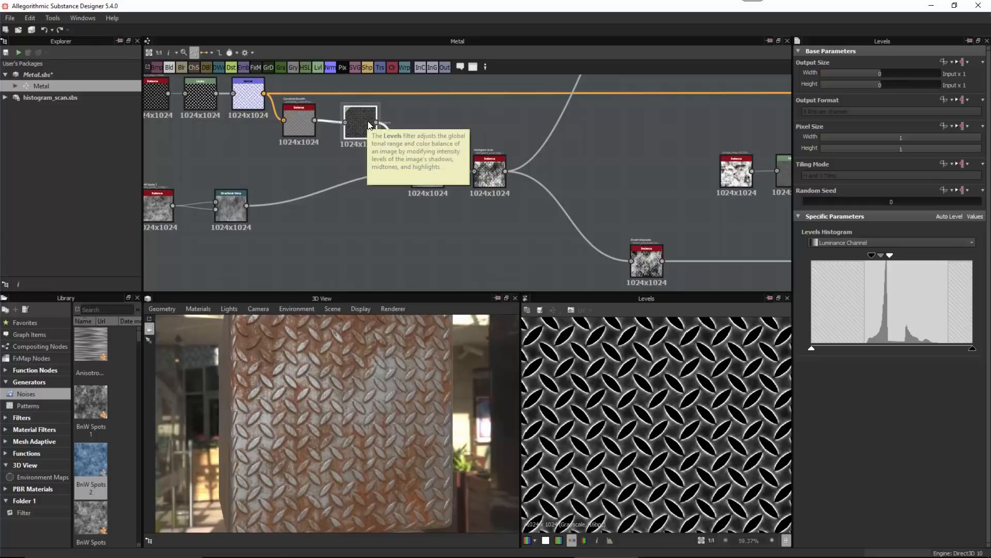
middle_drag(593, 221, 489, 205)
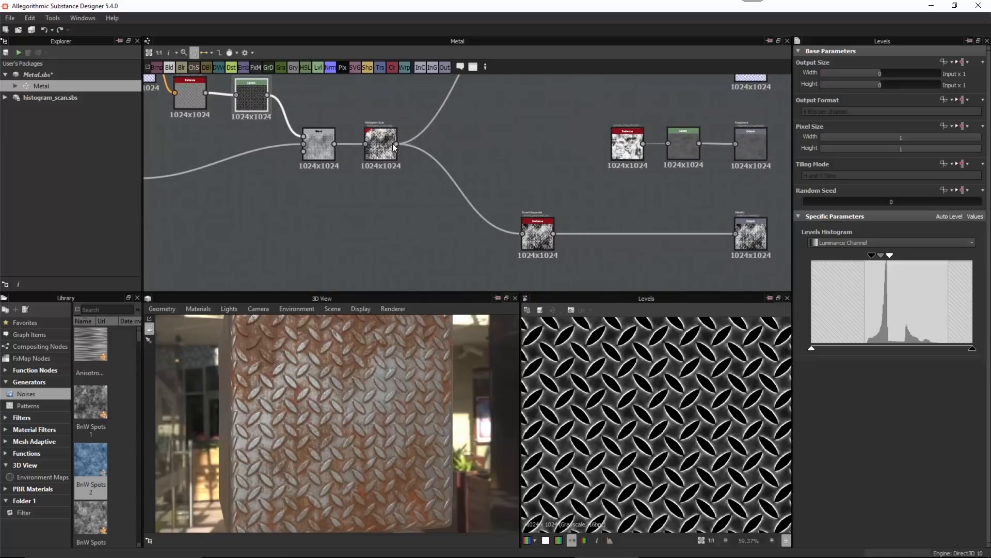
click(532, 230)
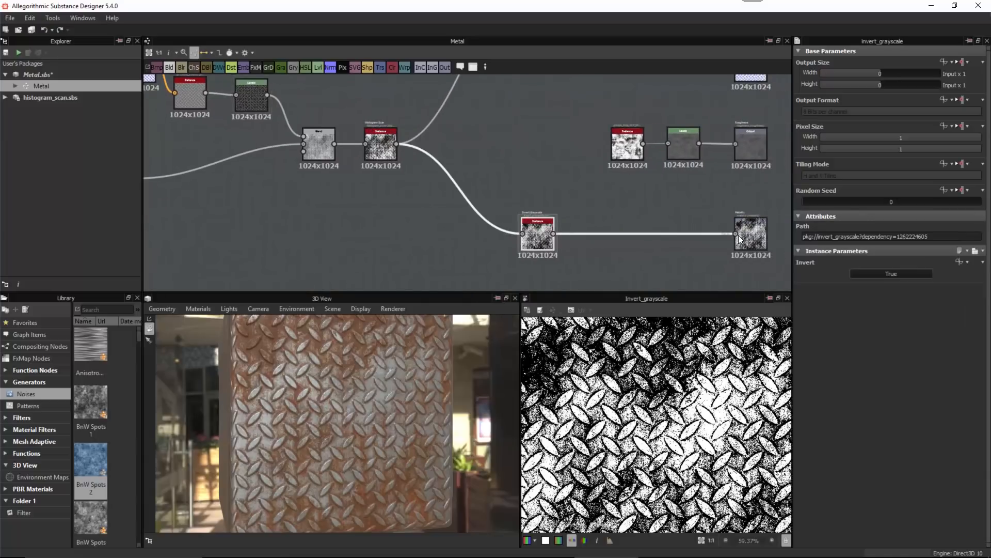
Preview the Metallic output and Curvature Smooth, then move the edge-mask Levels node farther from Curvature Smooth and level with it.
click(752, 235)
middle_drag(302, 146, 384, 163)
scroll(395, 162, up, 2)
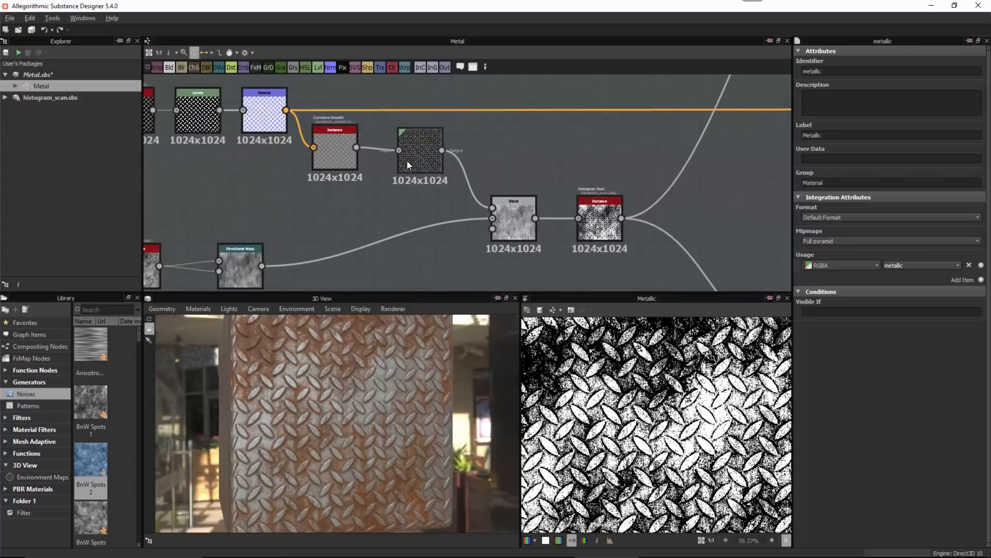
drag(407, 160, 438, 166)
click(333, 144)
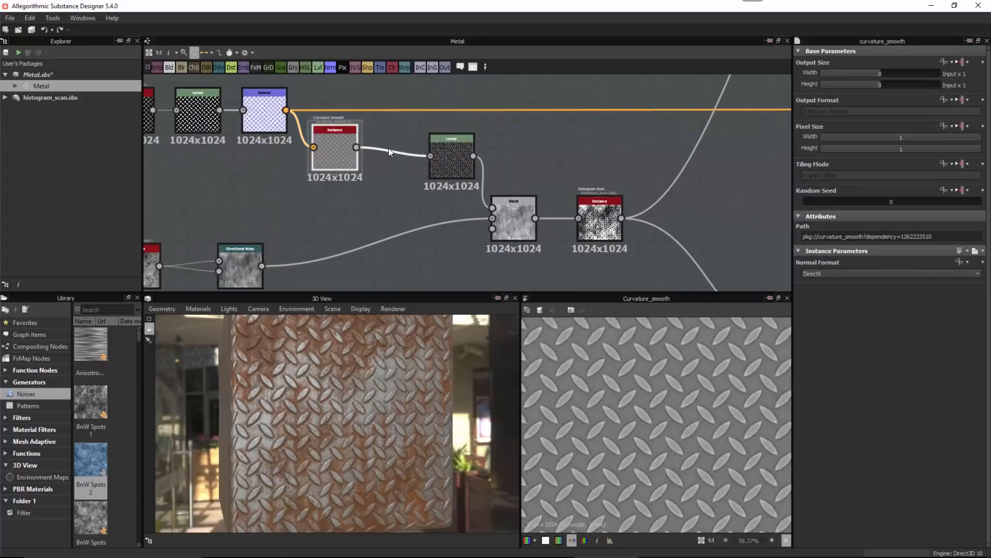
click(456, 151)
drag(457, 150, 458, 149)
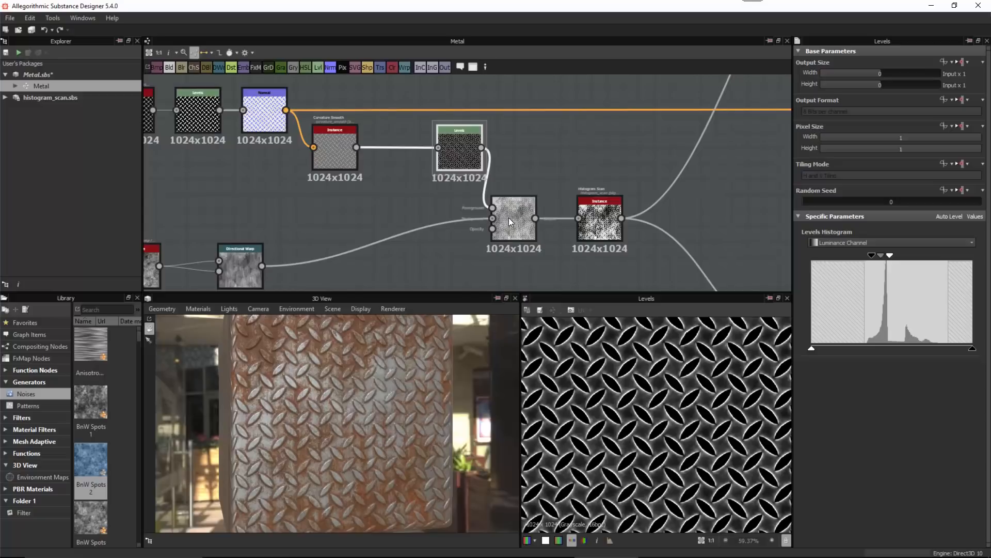
Shift the mask Blend and Histogram Scan nodes away from the edge-mask Levels node and preview Levels.
drag(509, 217, 533, 219)
drag(606, 219, 638, 219)
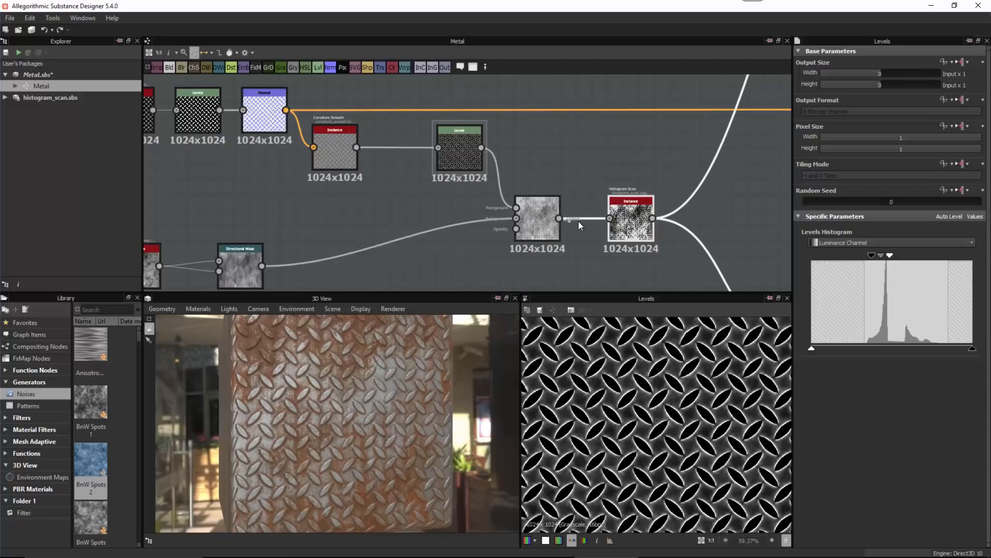
drag(549, 221, 578, 219)
click(469, 136)
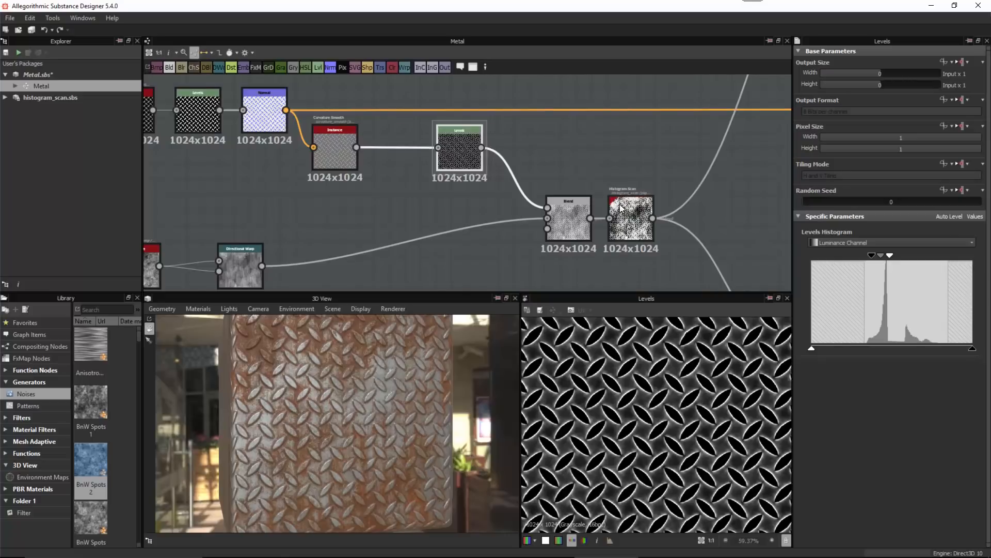
Examine the Metallic output mask and turn the cube to inspect the metal and rust reflections.
scroll(636, 214, down, 4)
middle_drag(636, 215, 330, 174)
middle_drag(433, 176, 459, 192)
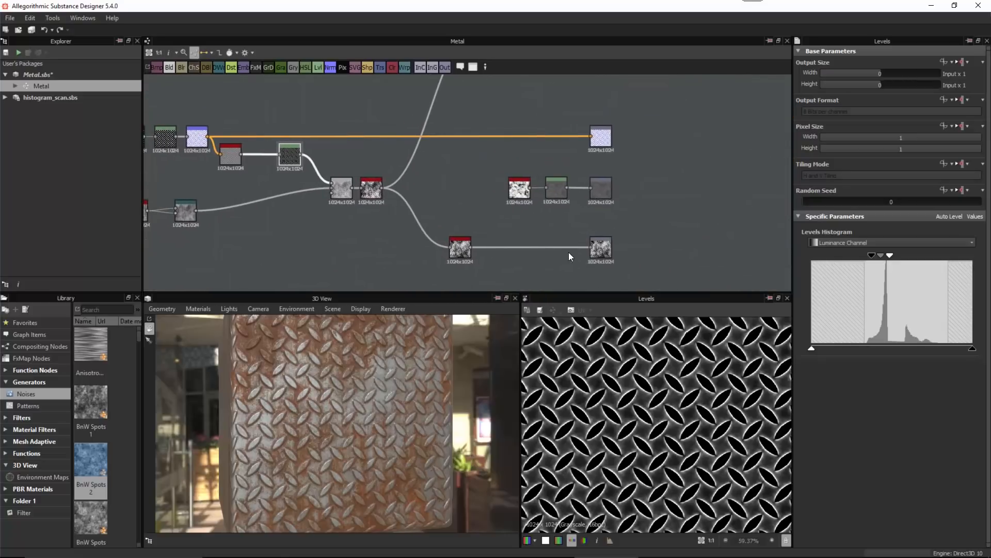
click(602, 246)
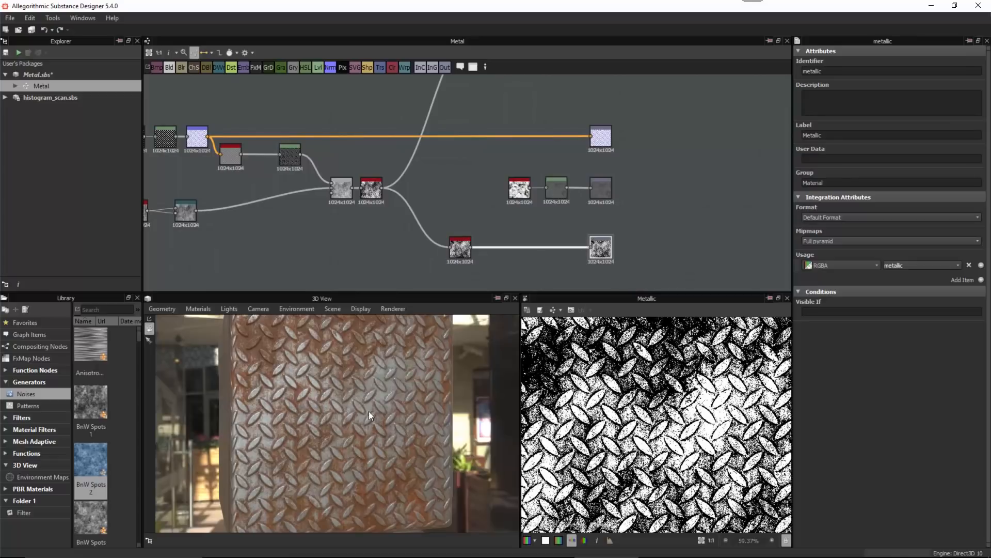
mouse_move(369, 411)
mouse_down()
mouse_move(339, 423)
mouse_move(353, 415)
mouse_up()
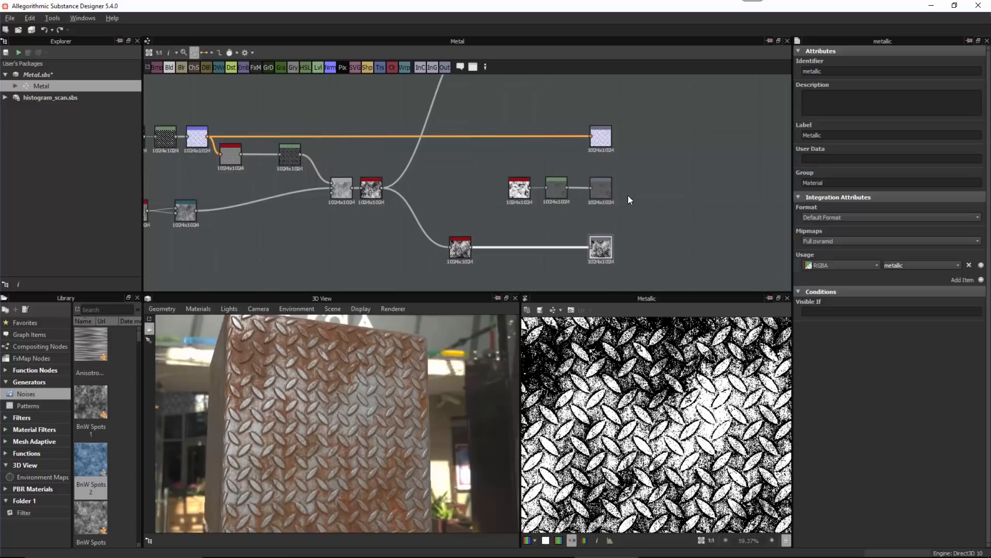
Move the roughness grunge map and its Levels node away from the Roughness output, toward Histogram Scan.
scroll(578, 211, up, 2)
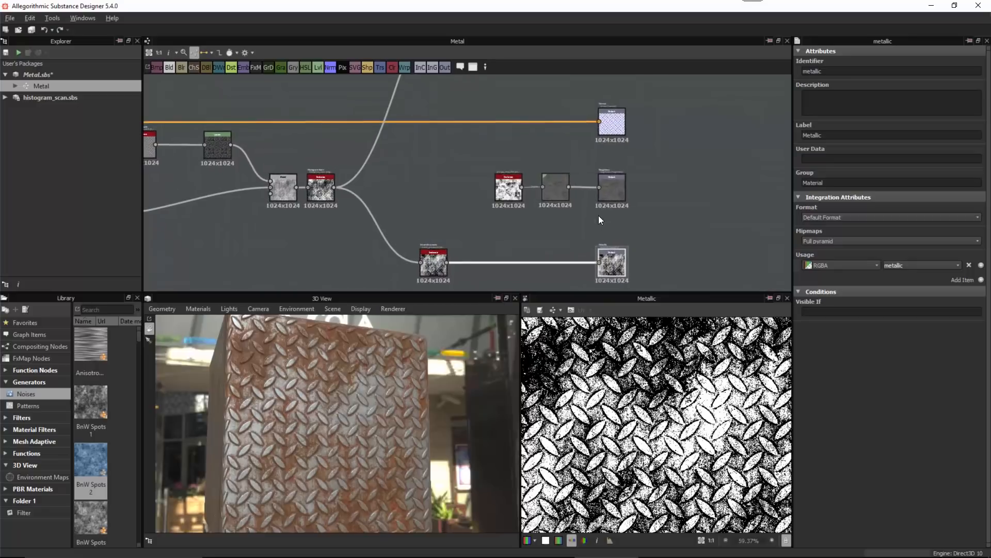
middle_drag(584, 209, 654, 228)
scroll(590, 226, up, 2)
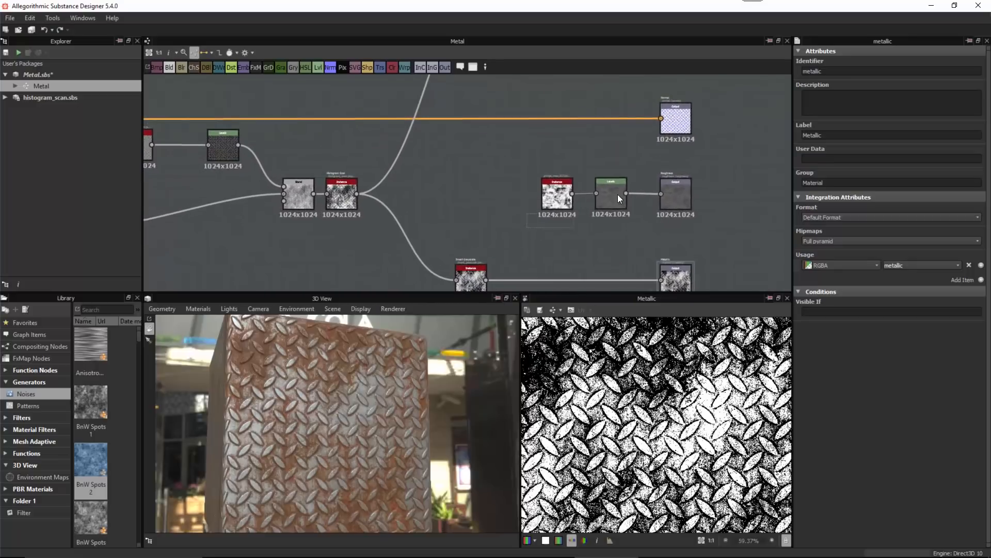
ctrl+drag(617, 194, 531, 193)
Compare the roughness Levels result with the Histogram Scan rust mask.
double_click(523, 193)
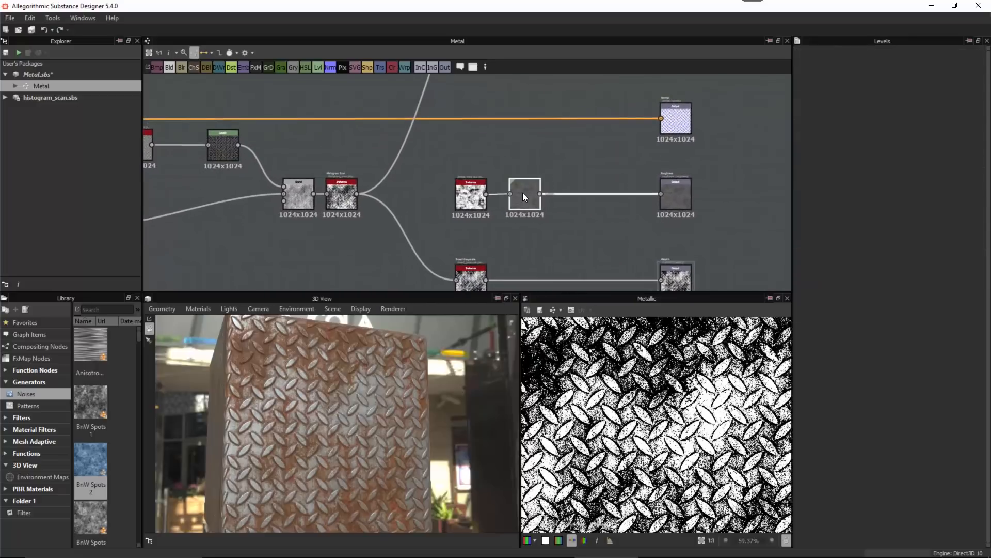
scroll(631, 377, down, 2)
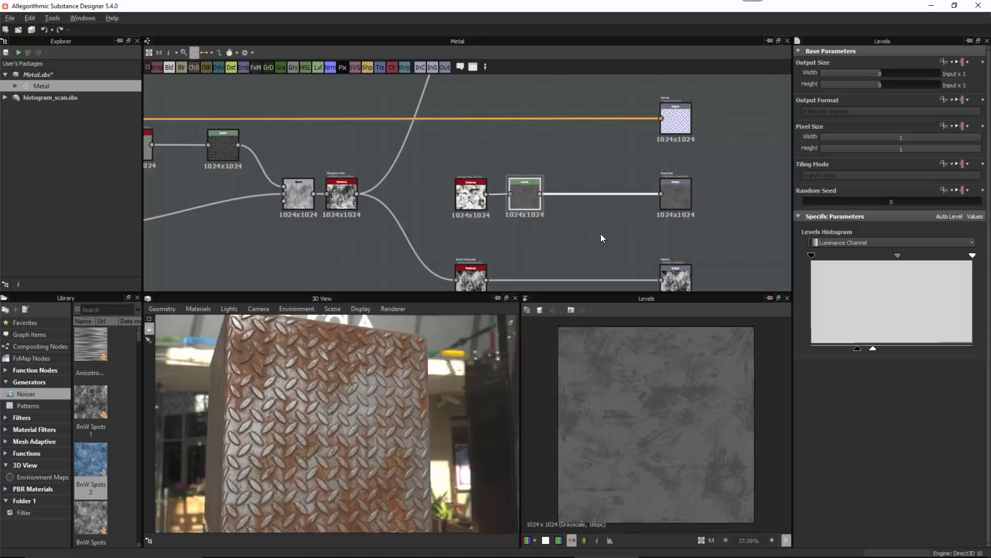
scroll(600, 233, down, 2)
middle_drag(477, 147, 492, 127)
scroll(504, 162, up, 1)
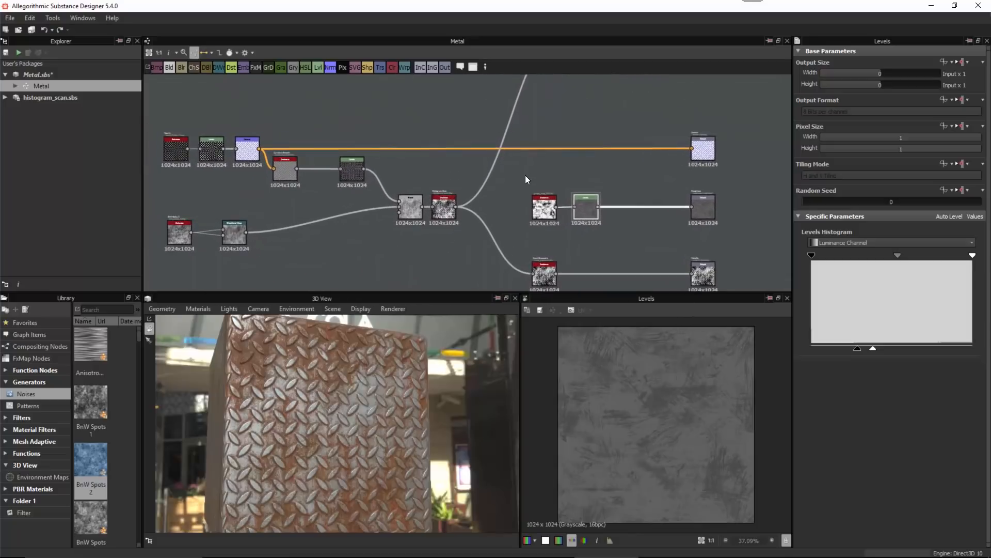
click(442, 208)
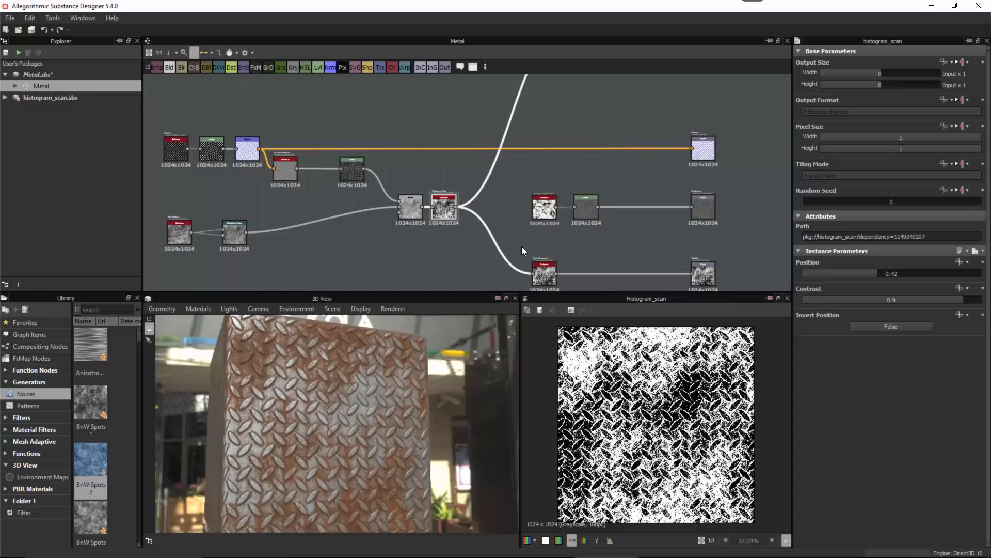
scroll(587, 231, up, 1)
middle_drag(587, 232, 543, 234)
click(549, 216)
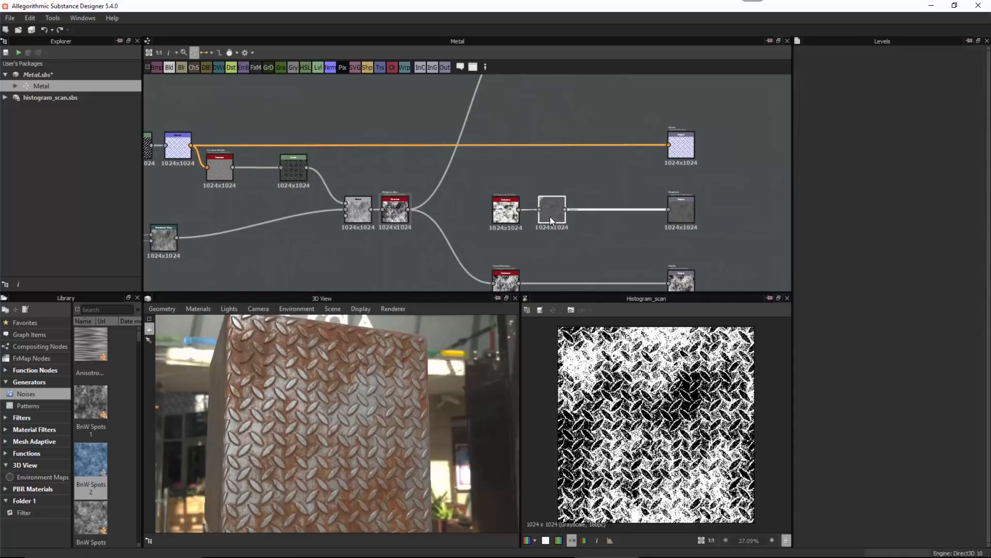
scroll(608, 250, down, 1)
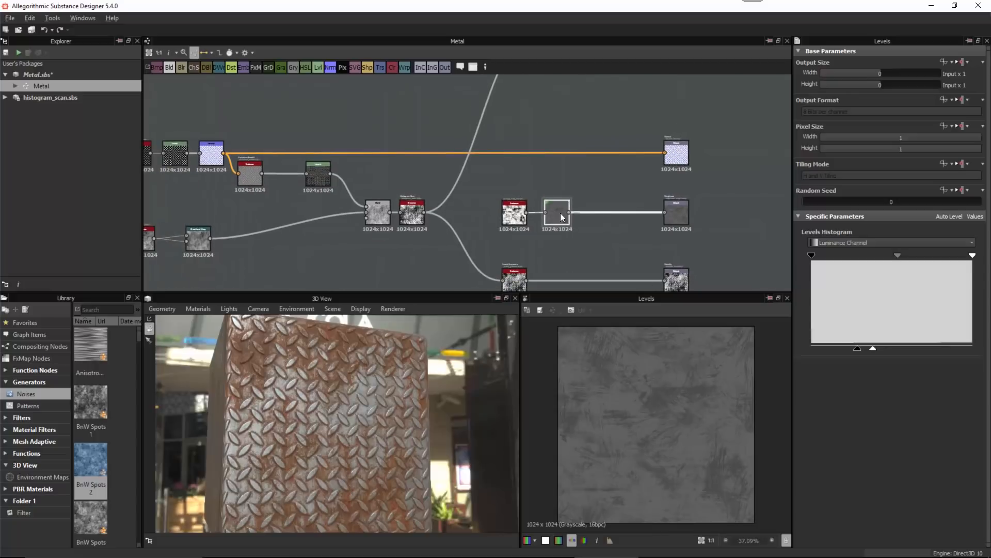
scroll(521, 191, down, 2)
middle_drag(521, 191, 519, 190)
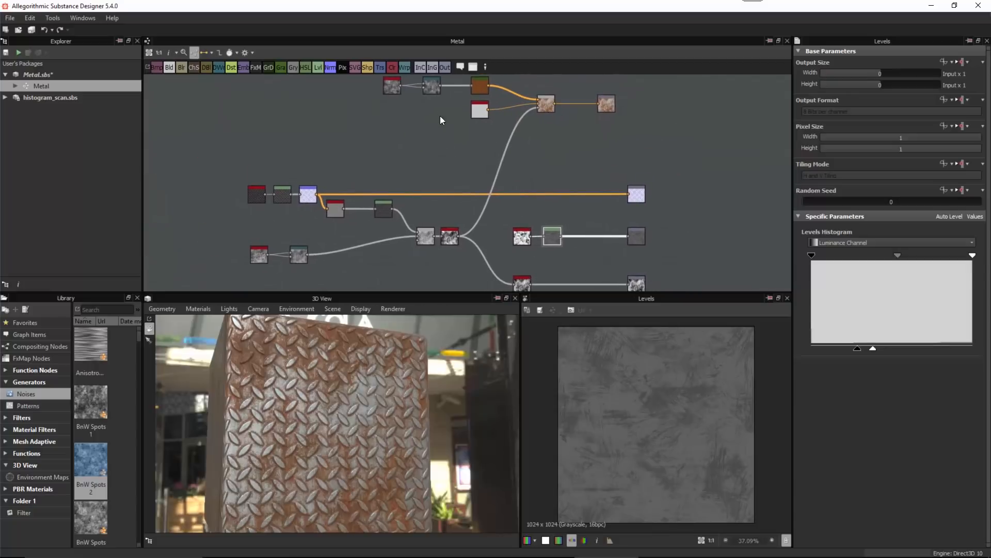
Move BnW Spots 2 and Directional Warp in the base color branch away from Gradient Map and preview Directional Warp.
scroll(459, 108, up, 2)
drag(368, 145, 388, 118)
click(398, 146)
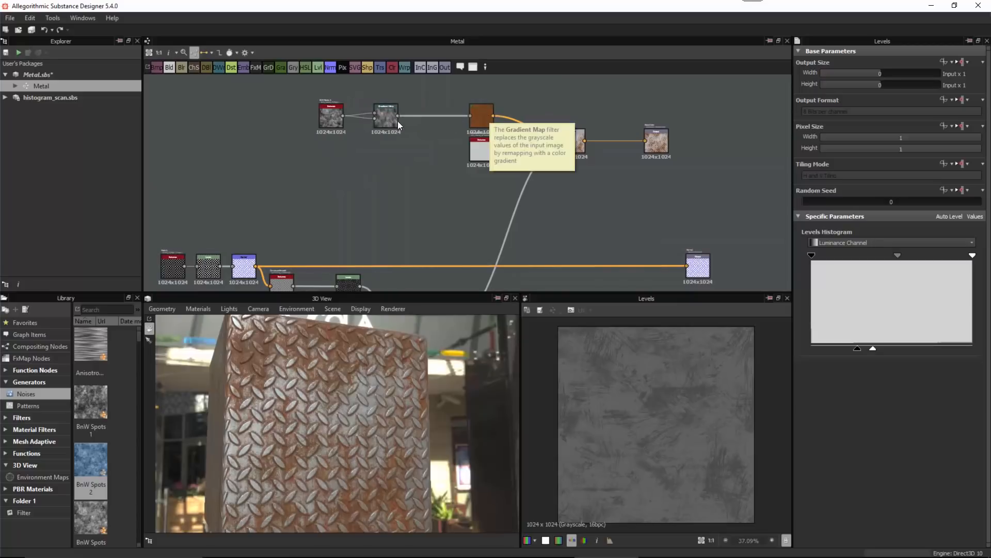
double_click(385, 115)
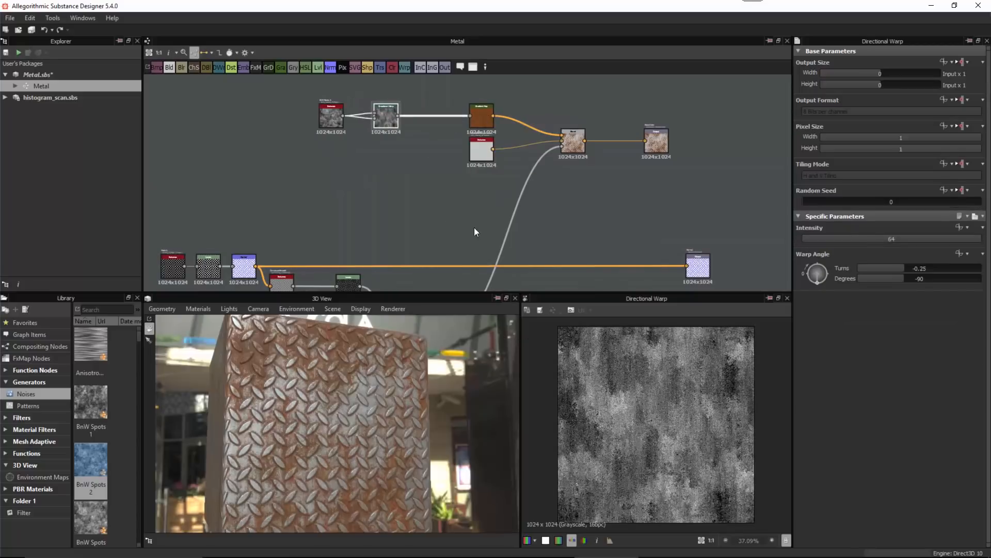
Add a Histogram Range node below the base color branch's Directional Warp and Gradient Map.
scroll(445, 194, down, 1)
middle_drag(445, 193, 444, 179)
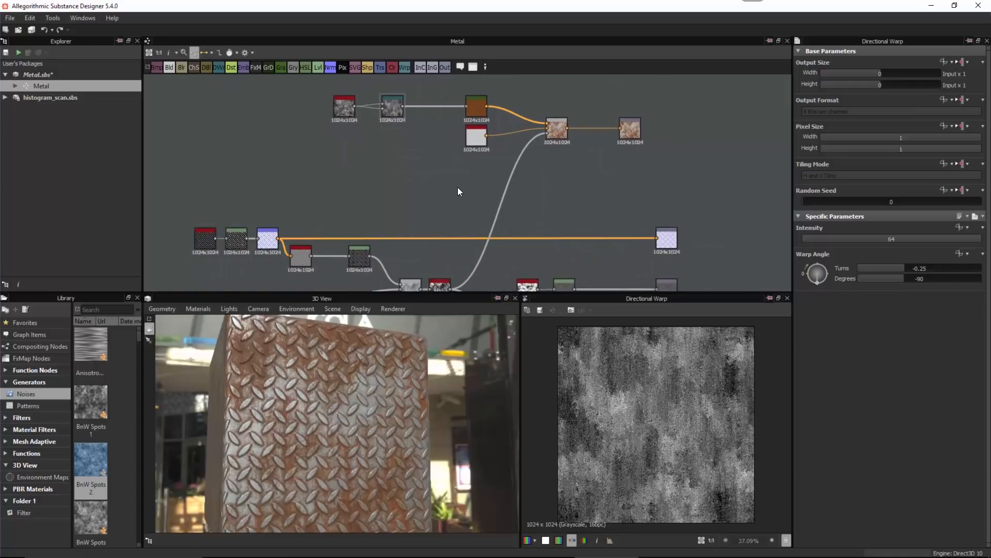
key(space)
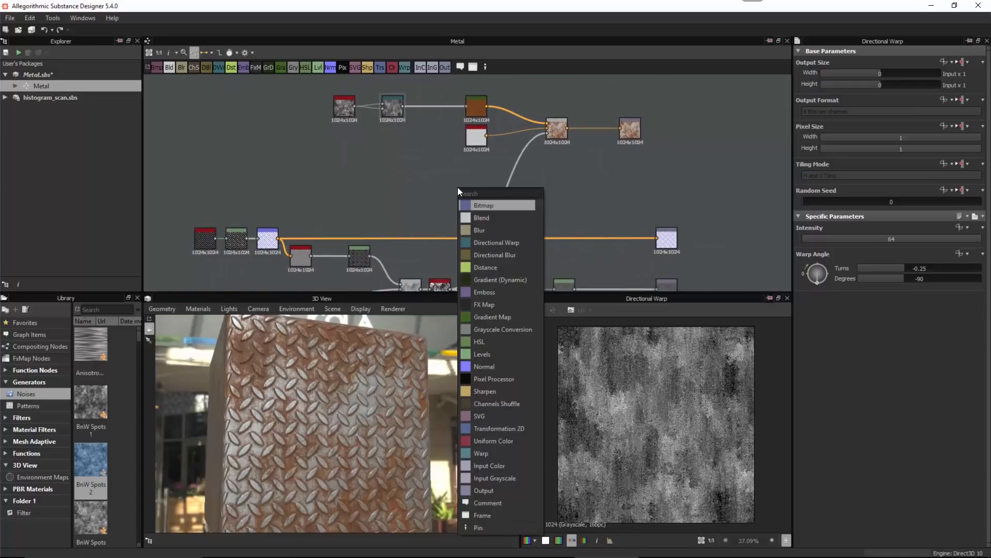
text(hist)
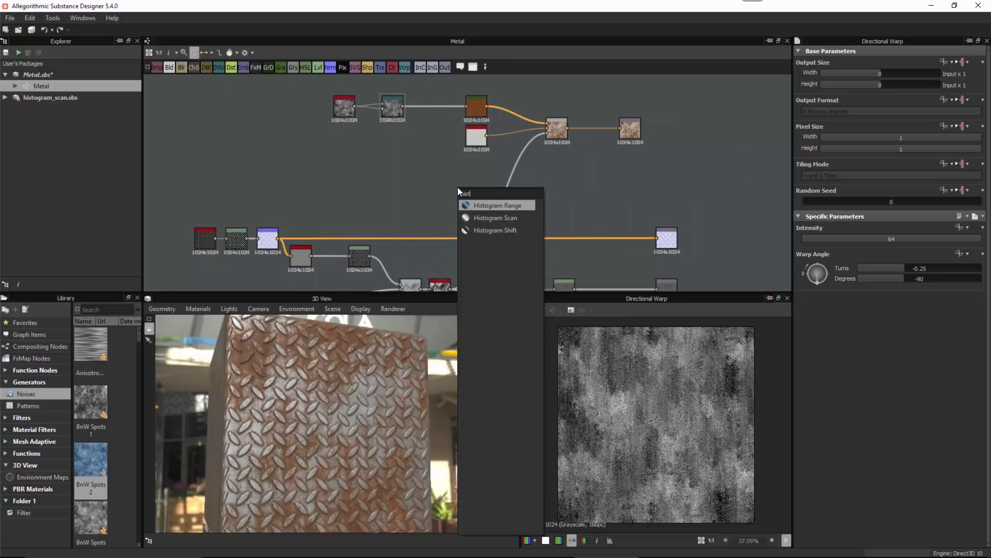
click(489, 205)
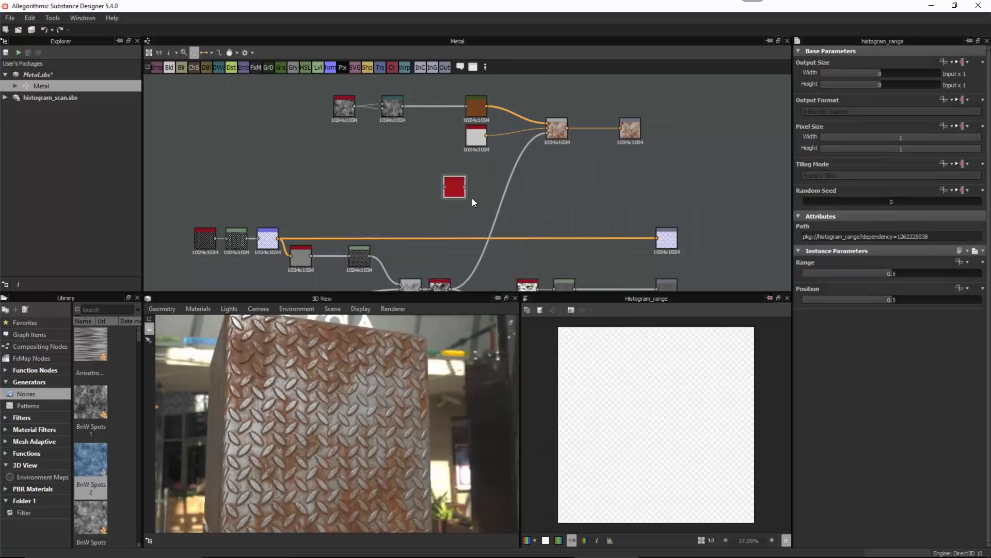
scroll(429, 150, up, 5)
drag(469, 209, 454, 155)
Space BnW Spots 2 and Directional Warp farther from Gradient Map and feed Directional Warp into Histogram Range.
middle_drag(432, 172, 435, 183)
scroll(436, 183, up, 1)
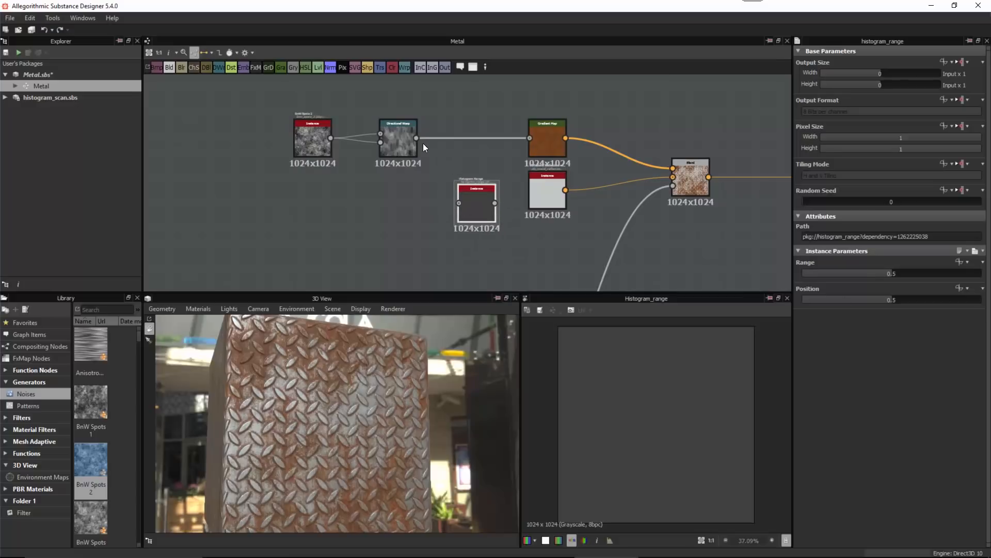
drag(287, 178, 484, 250)
click(374, 166)
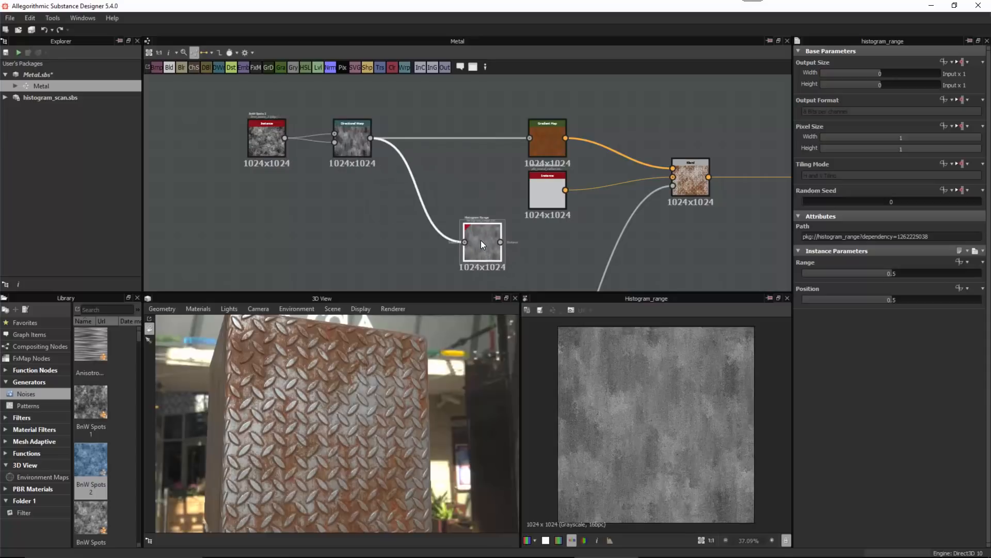
Set the Histogram Range node's Range to 0.37 and Position to 0.89.
drag(895, 274, 856, 275)
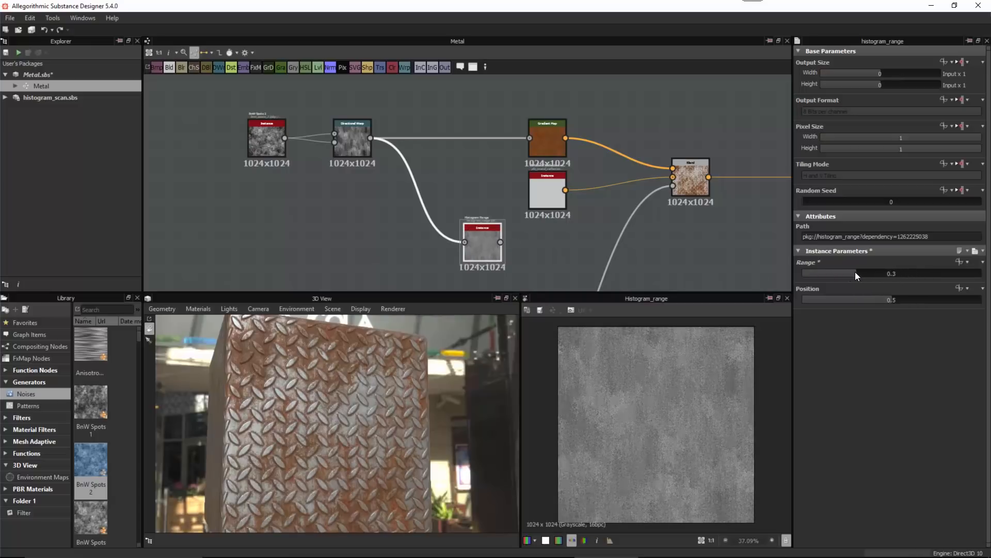
drag(903, 300, 969, 300)
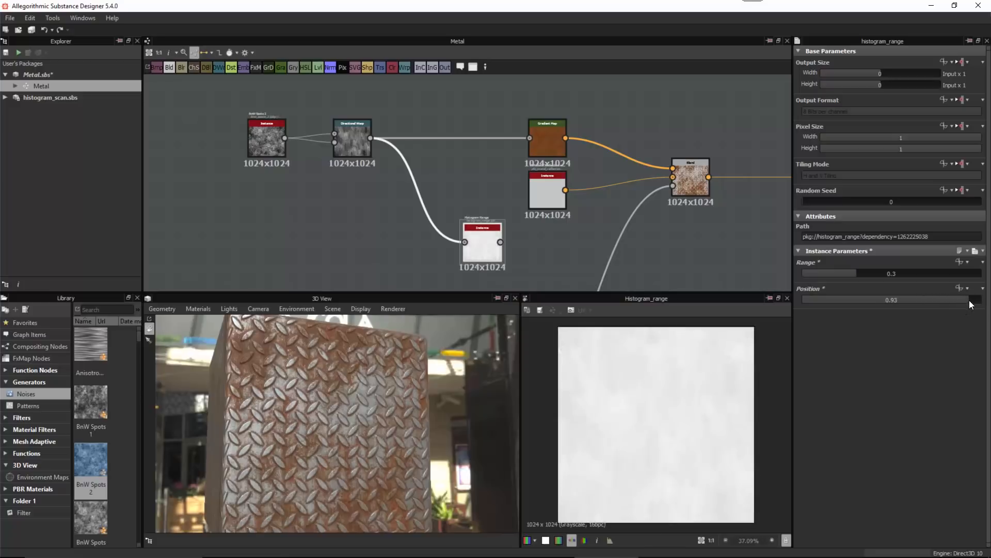
mouse_move(854, 273)
mouse_down()
mouse_move(878, 278)
mouse_move(837, 279)
mouse_move(877, 283)
mouse_move(868, 282)
mouse_up()
click(961, 299)
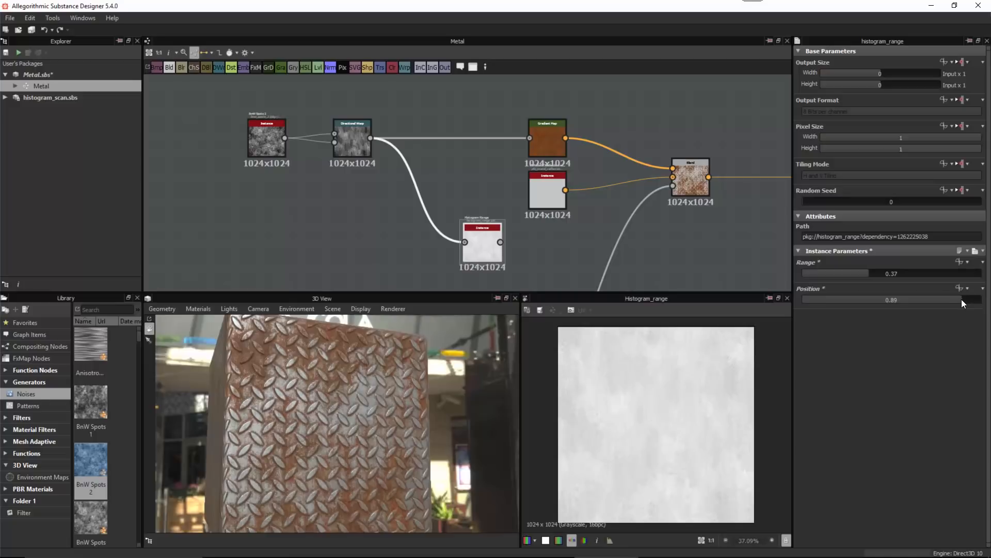
Move the Histogram Range node down so it sits directly above the roughness Levels node.
scroll(562, 252, down, 1)
middle_drag(556, 248, 506, 157)
scroll(530, 194, down, 2)
drag(420, 121, 581, 237)
scroll(604, 227, up, 1)
middle_drag(602, 222, 476, 190)
scroll(608, 220, up, 1)
scroll(606, 218, up, 2)
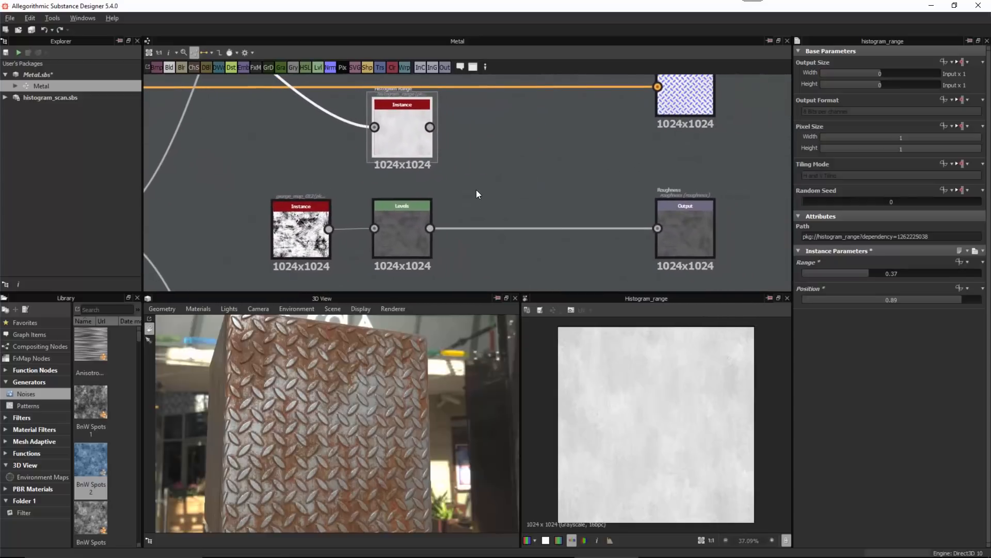
scroll(459, 176, up, 1)
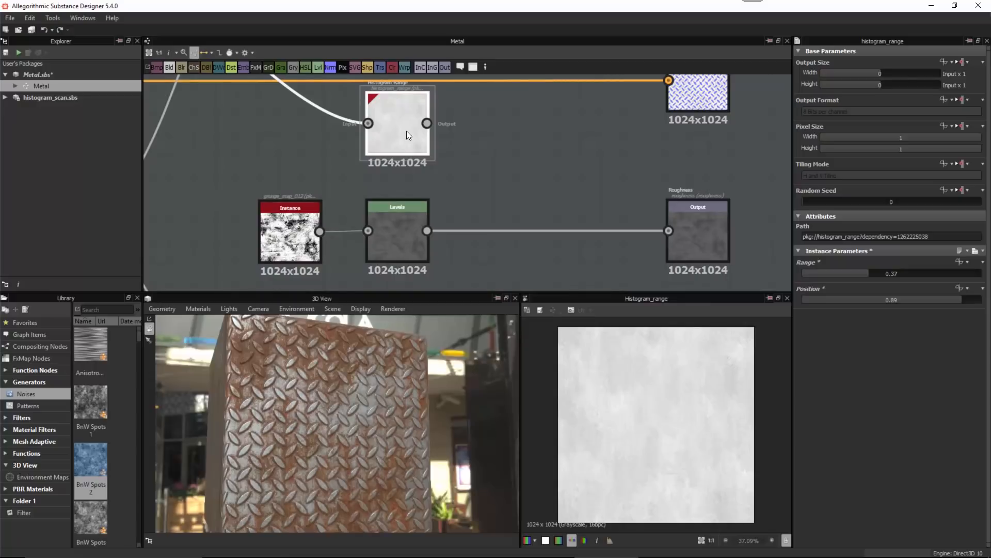
Add a Blend node before the Roughness output with Histogram Range as foreground and the roughness Levels as background.
click(411, 237)
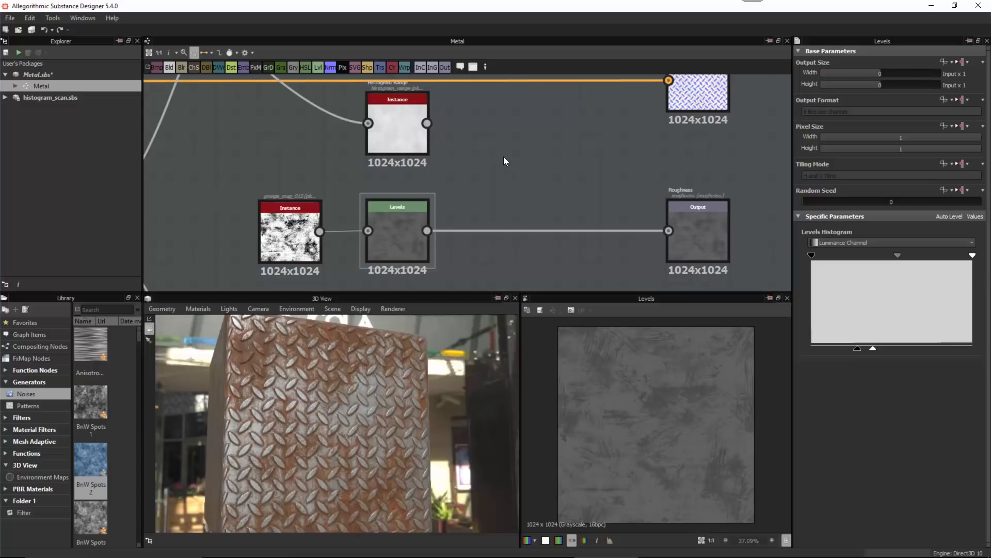
click(172, 66)
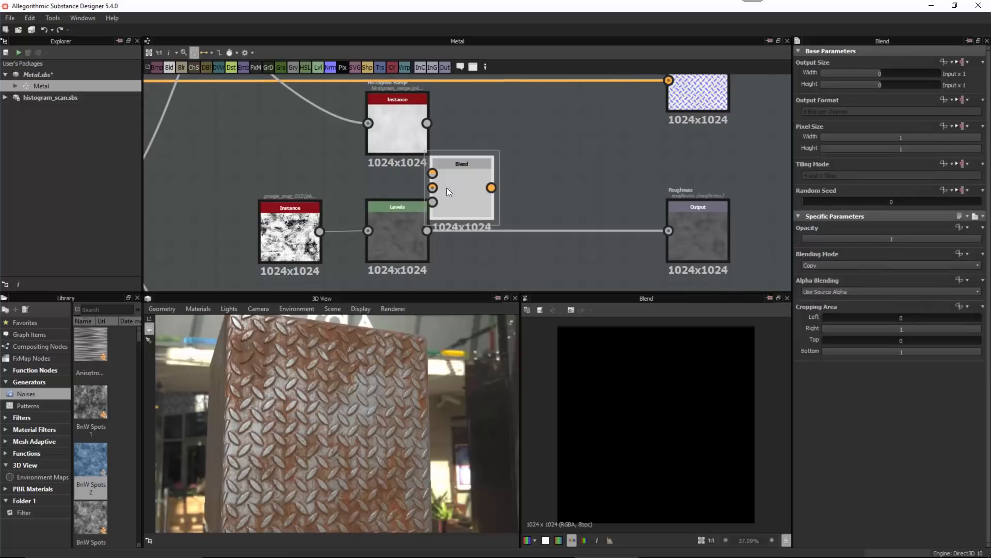
click(513, 166)
drag(427, 123, 527, 181)
drag(451, 166, 564, 169)
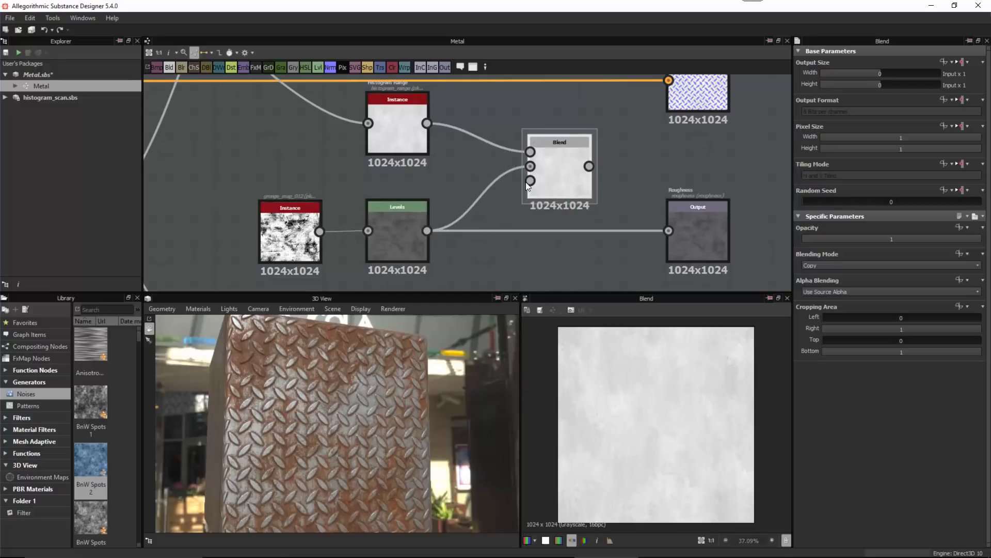
Mask the roughness Blend by feeding Histogram Scan into its opacity input, and move the Blend slightly lower.
scroll(481, 230, down, 2)
middle_drag(368, 223, 401, 208)
double_click(227, 224)
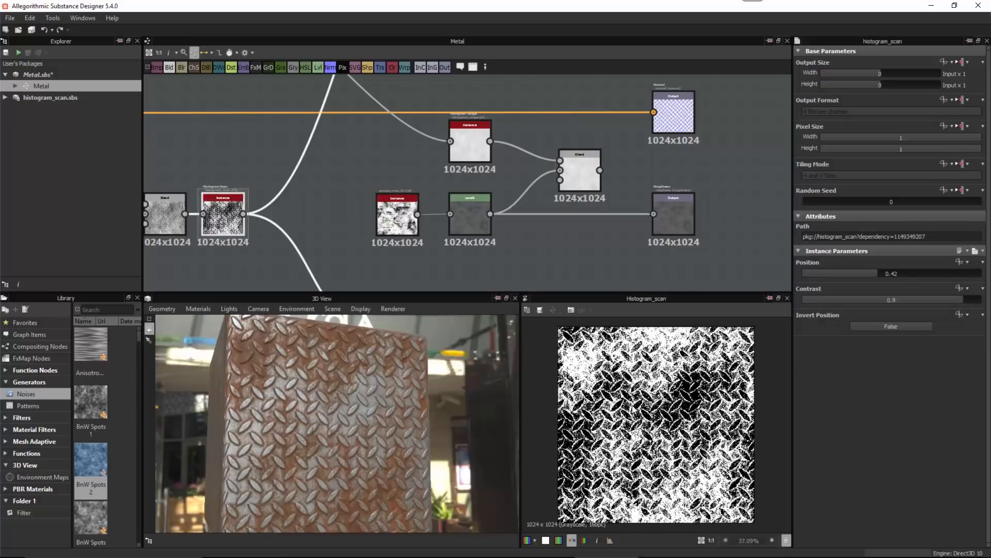
drag(244, 213, 584, 185)
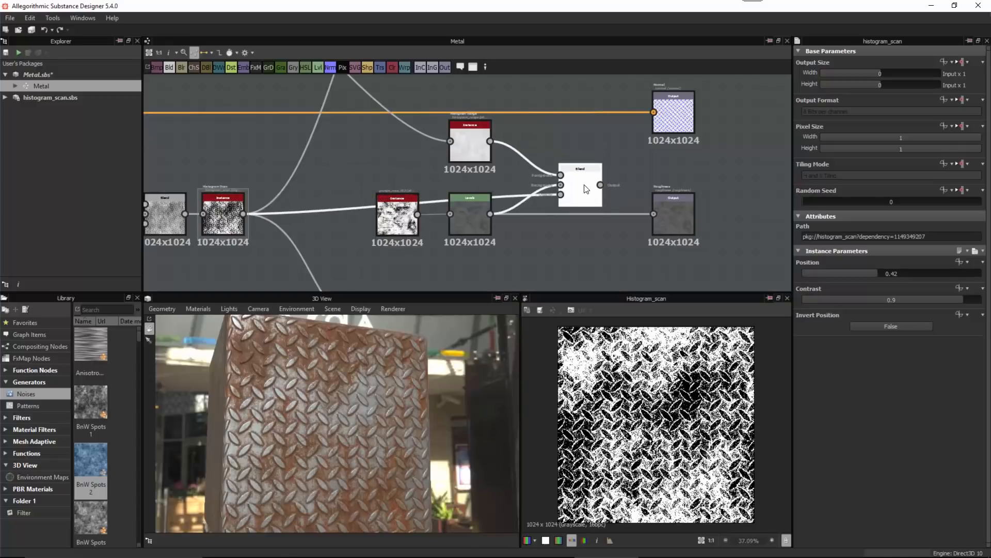
Preview the roughness Blend result and connect the Blend to the Roughness output.
double_click(584, 186)
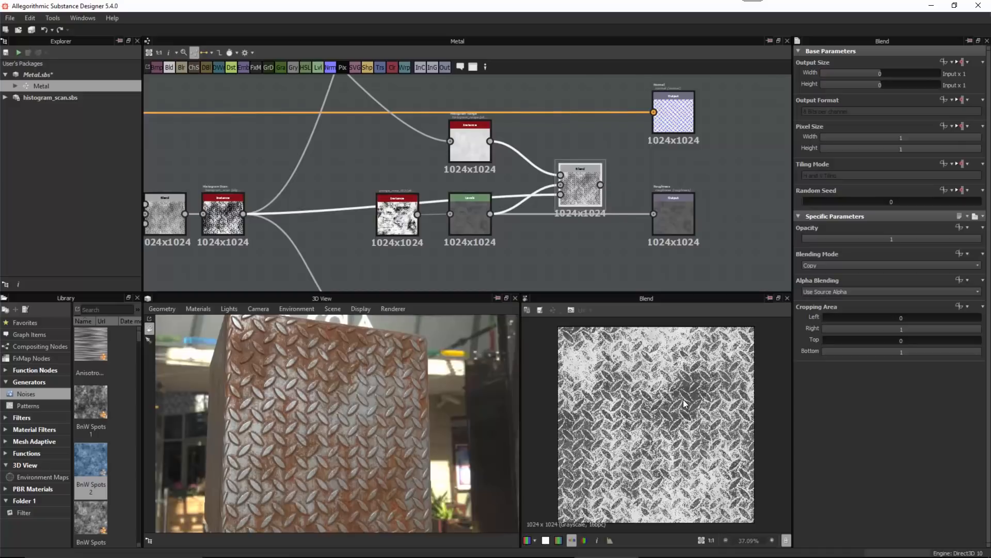
scroll(683, 399, up, 5)
middle_drag(698, 449, 714, 365)
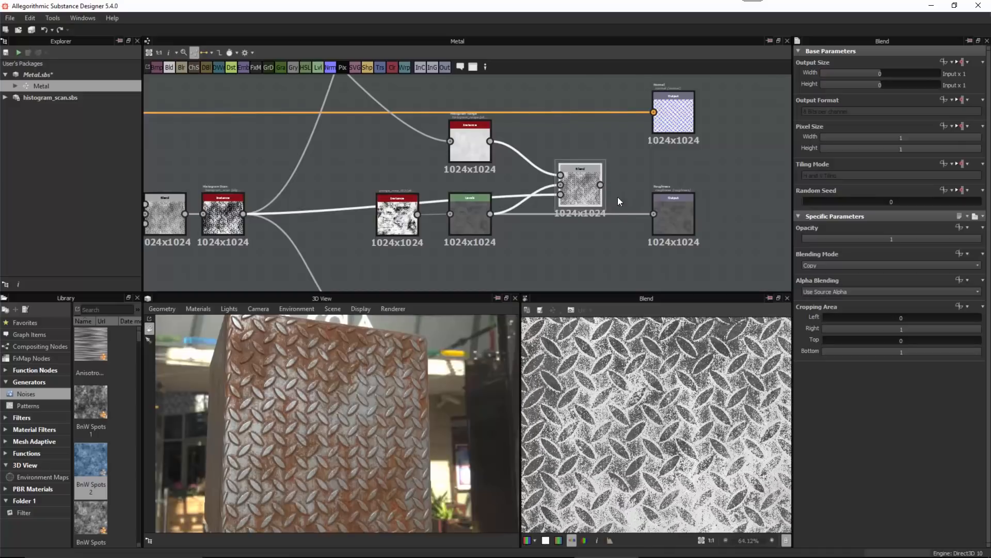
scroll(597, 171, up, 2)
drag(605, 191, 671, 231)
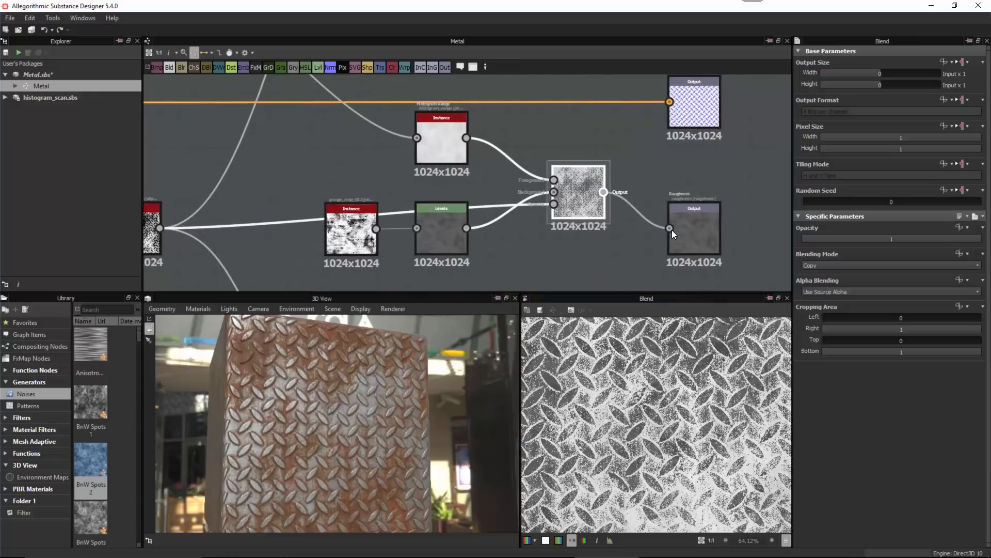
Align the roughness Blend with the Roughness output and move the grunge map and Levels nodes lower and closer to it.
drag(596, 208, 617, 235)
scroll(534, 242, down, 1)
middle_drag(494, 190, 530, 133)
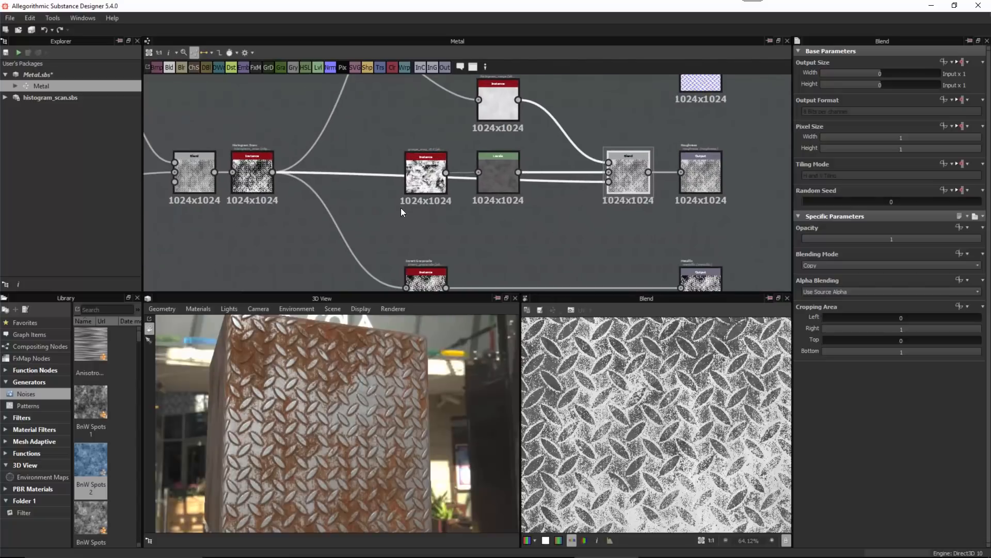
drag(400, 208, 530, 231)
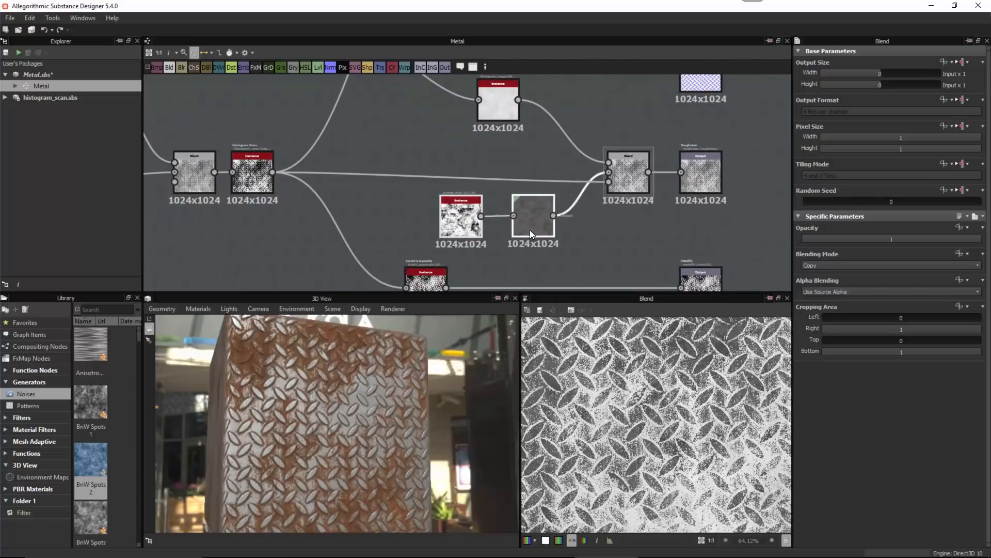
click(632, 174)
Shift the rust mask's Blend and Histogram Scan nodes slightly lower in the graph.
middle_drag(297, 200, 420, 189)
drag(420, 189, 373, 172)
scroll(488, 150, down, 1)
scroll(488, 150, down, 6)
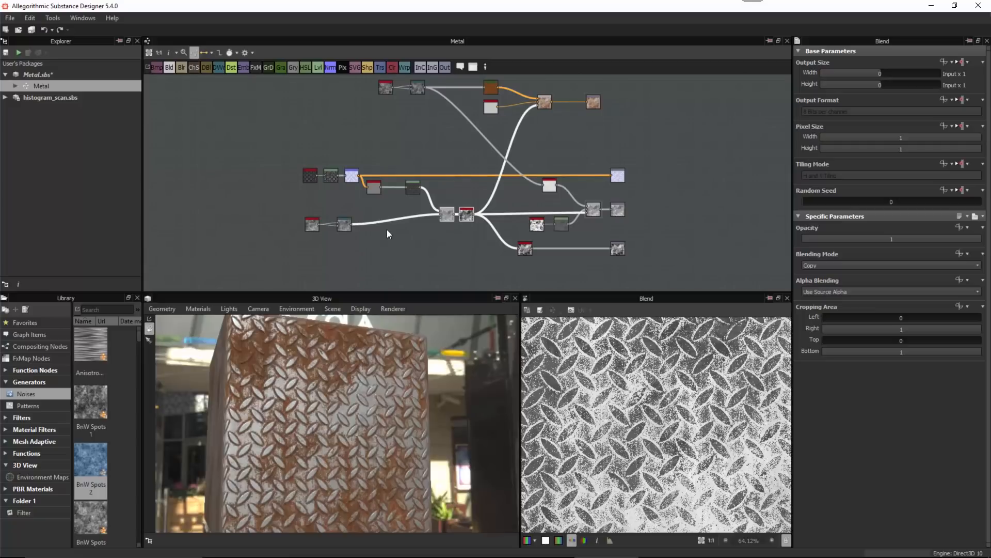
Insert an HSL node between the rust Gradient Map and the base color Blend, level with the Gradient Map.
mouse_move(329, 360)
mouse_down()
mouse_move(349, 424)
mouse_move(314, 428)
mouse_move(329, 452)
mouse_move(338, 439)
mouse_move(317, 348)
mouse_up()
scroll(513, 98, up, 4)
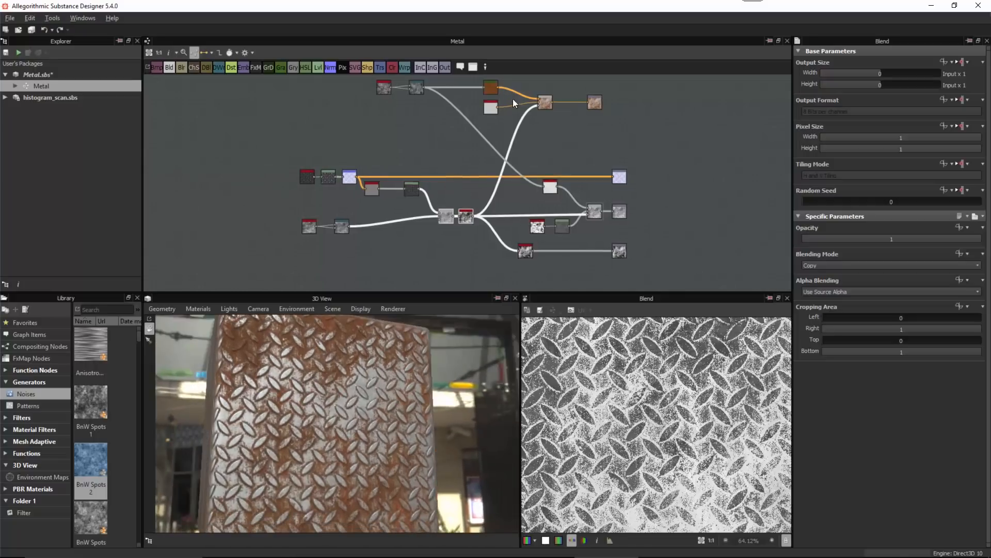
scroll(549, 163, up, 5)
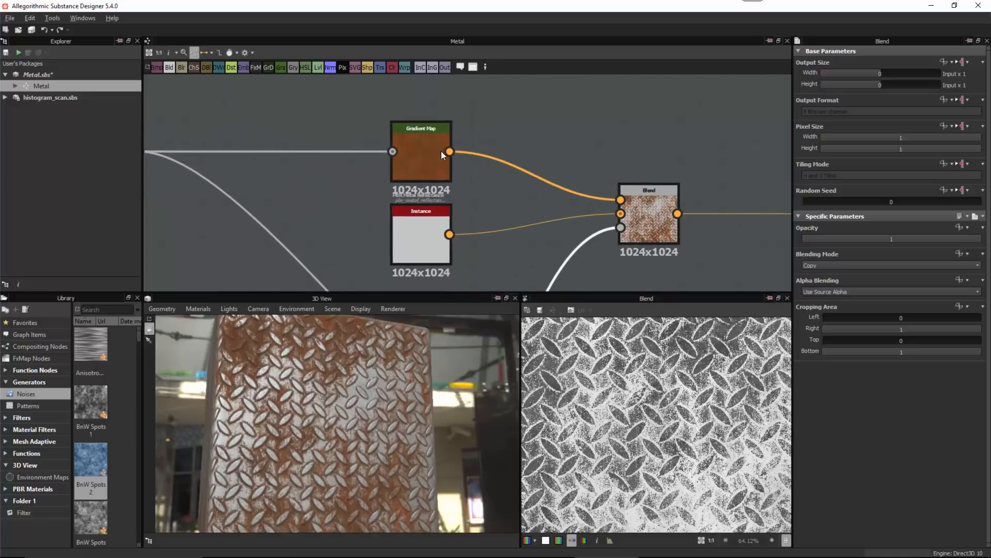
drag(384, 143, 417, 146)
drag(507, 123, 490, 198)
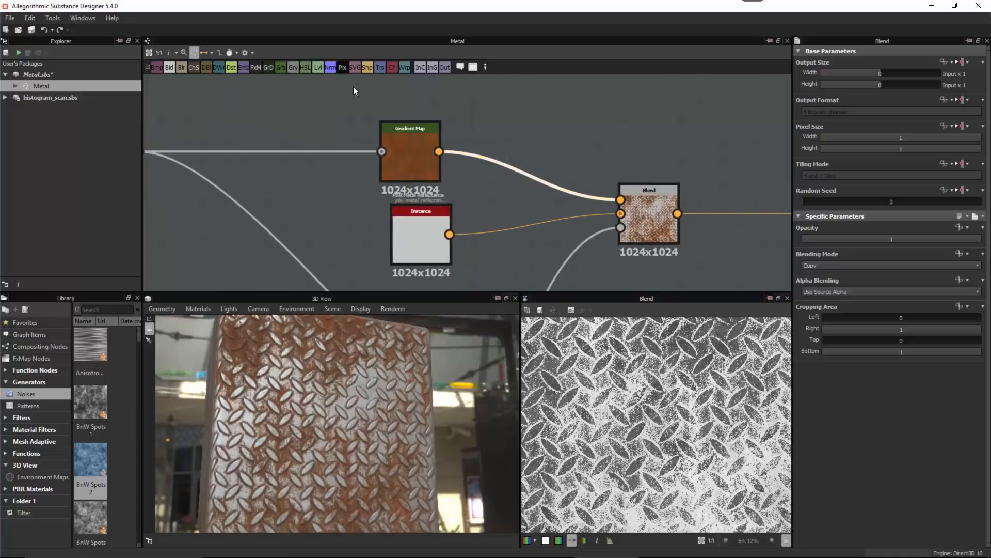
click(305, 69)
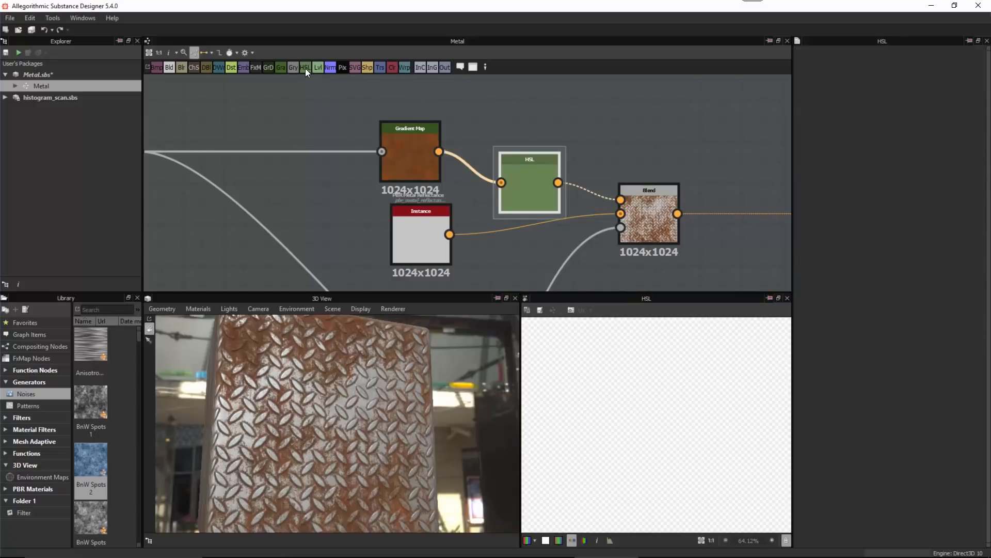
drag(526, 164, 513, 162)
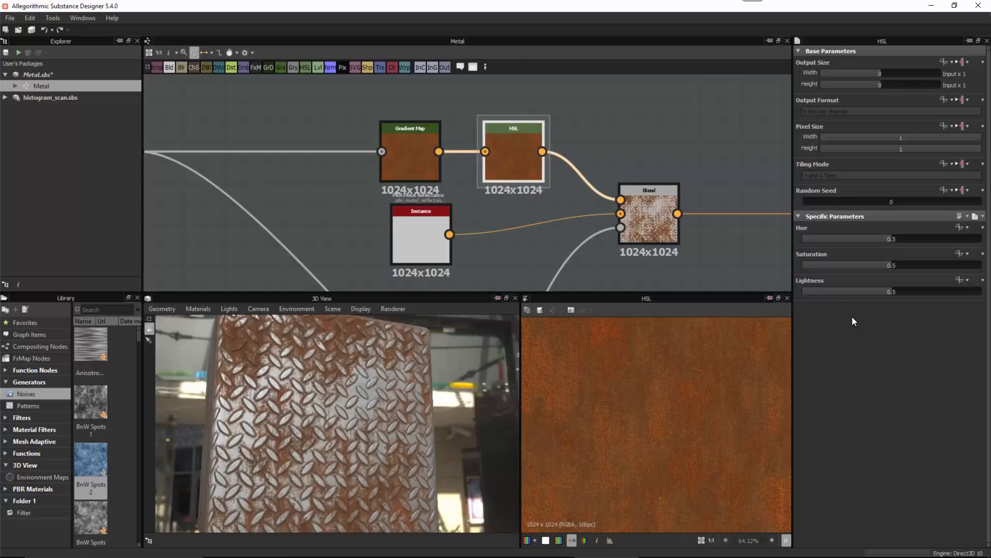
Set the HSL node's Saturation to 0.44 and check the rust color on the 3D cube.
drag(891, 265, 879, 265)
mouse_move(347, 440)
mouse_down()
mouse_move(361, 447)
mouse_move(364, 439)
mouse_move(335, 443)
mouse_move(326, 457)
mouse_move(359, 451)
mouse_up()
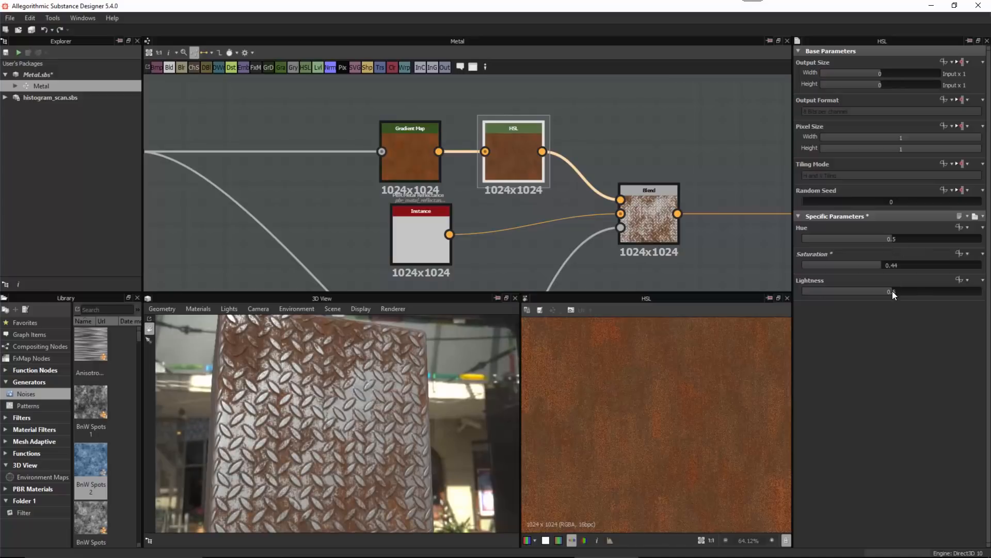
drag(893, 291, 891, 295)
drag(348, 389, 355, 389)
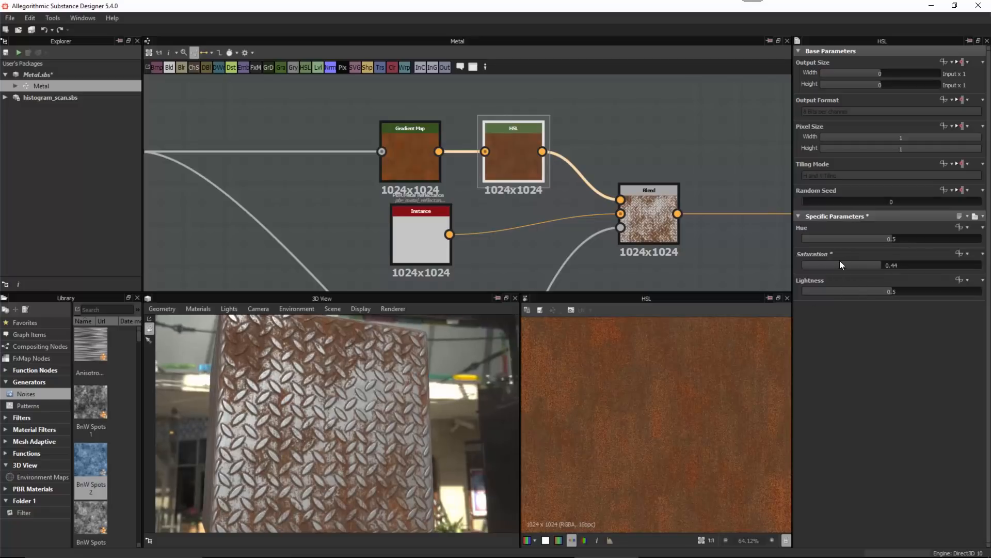
drag(378, 416, 420, 381)
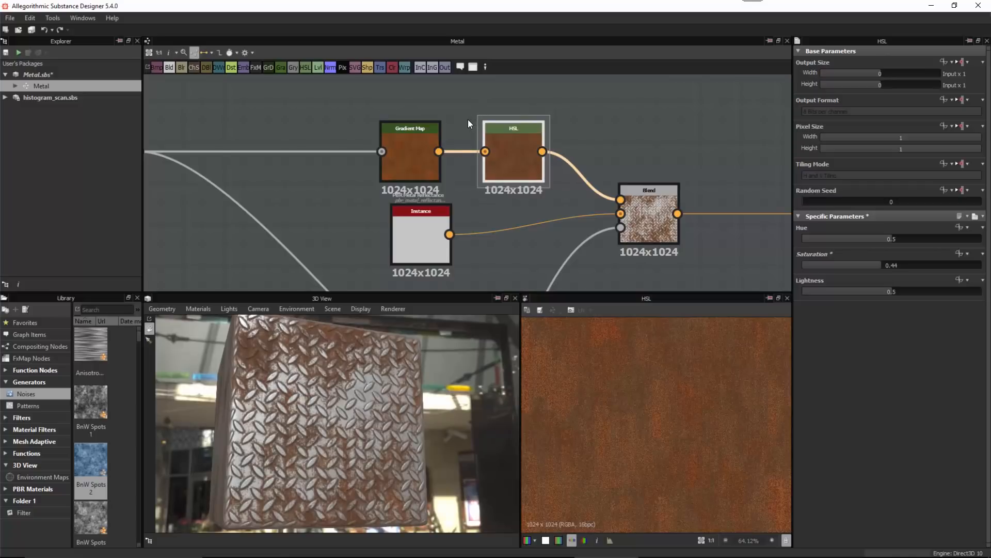
Move the rust mask's Histogram Scan slightly away from its Blend and set its Position to 0.49.
scroll(487, 138, down, 8)
middle_drag(492, 196, 522, 177)
scroll(531, 197, down, 1)
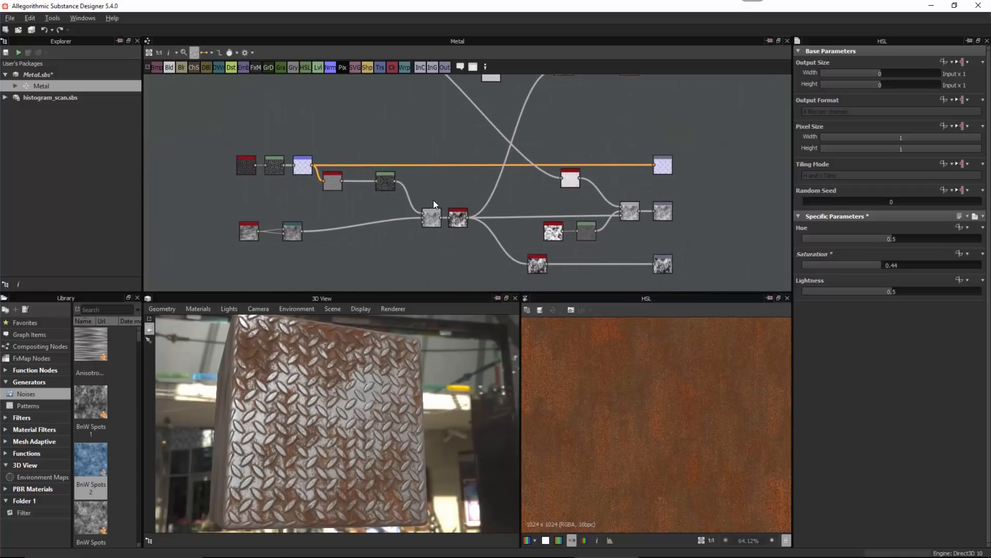
scroll(433, 203, up, 6)
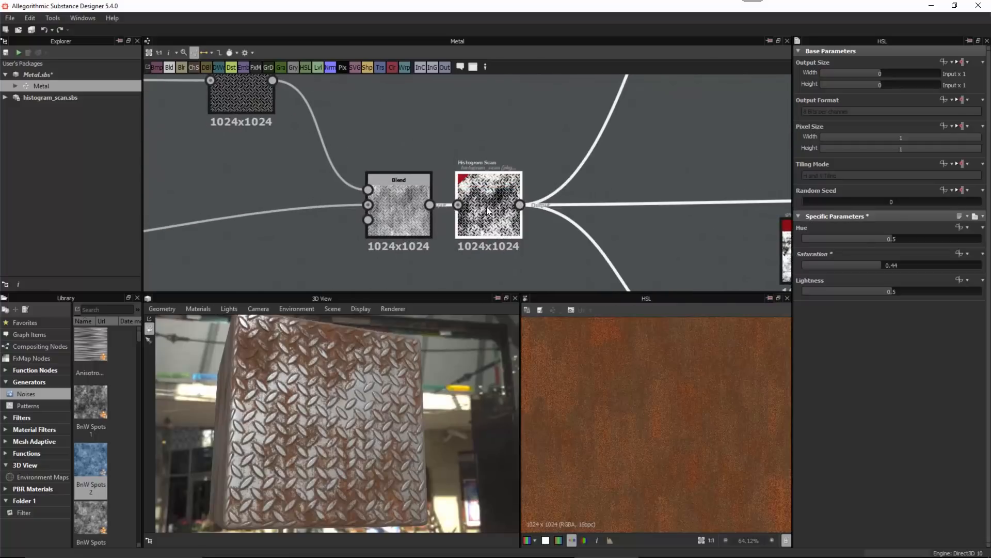
double_click(488, 210)
drag(488, 210, 512, 208)
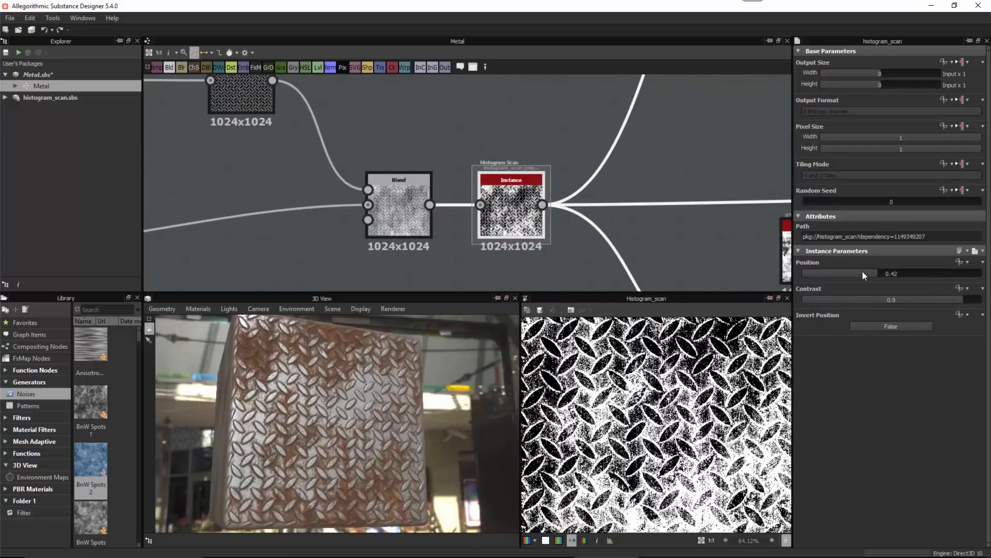
mouse_move(873, 274)
mouse_down()
mouse_move(826, 273)
mouse_move(907, 281)
mouse_move(890, 283)
mouse_up()
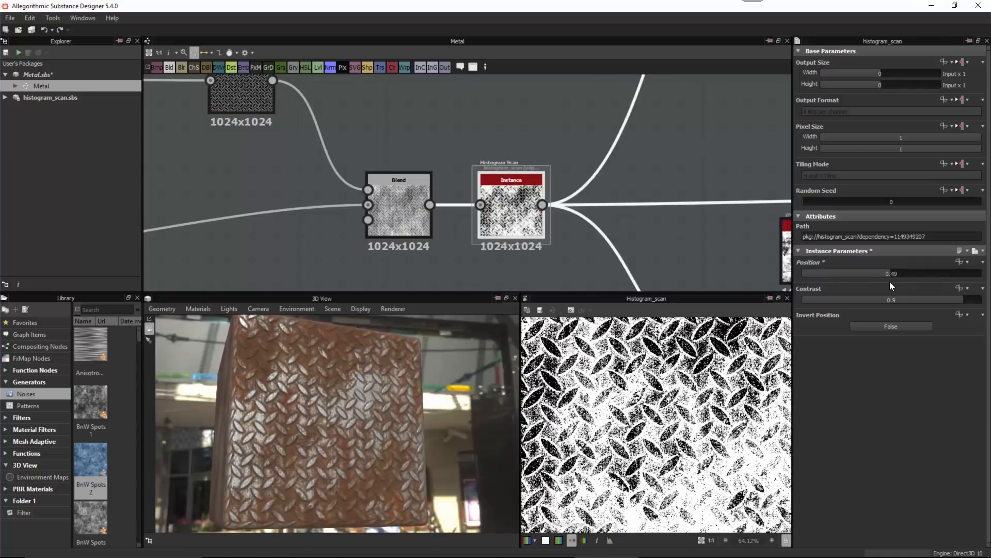
Line up the Base Color output with the other outputs and move all four output nodes farther right of the graph.
scroll(659, 212, down, 5)
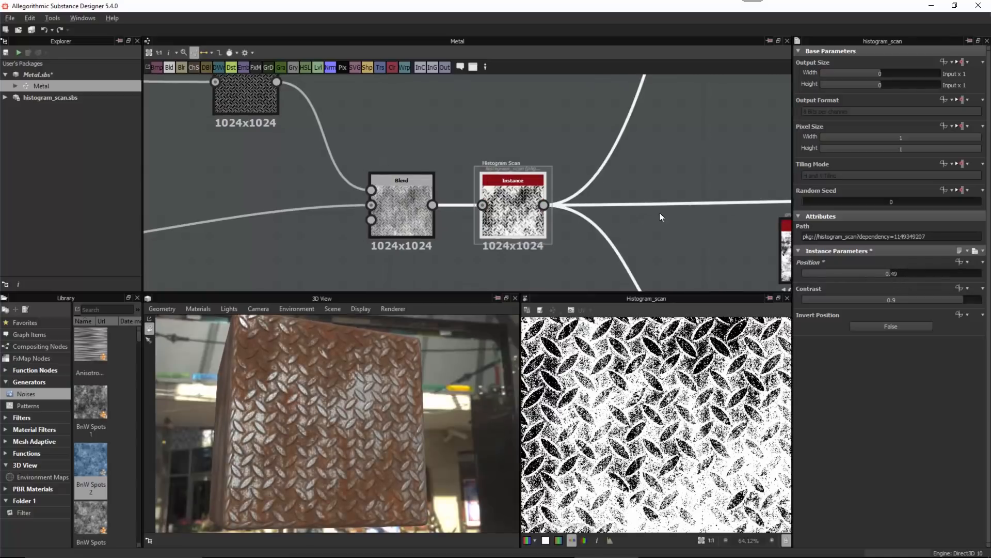
scroll(624, 191, down, 5)
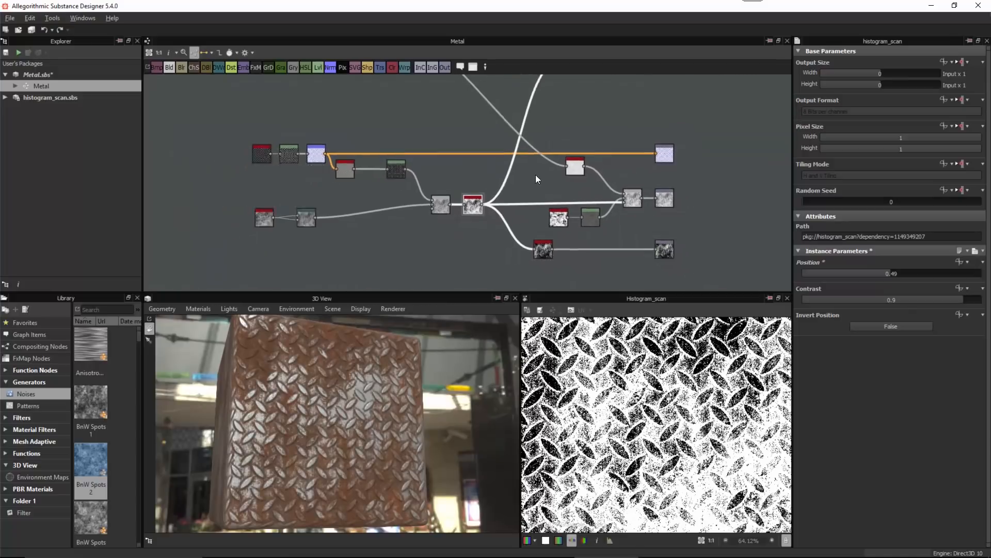
scroll(561, 210, down, 1)
middle_drag(554, 199, 431, 197)
scroll(494, 124, up, 2)
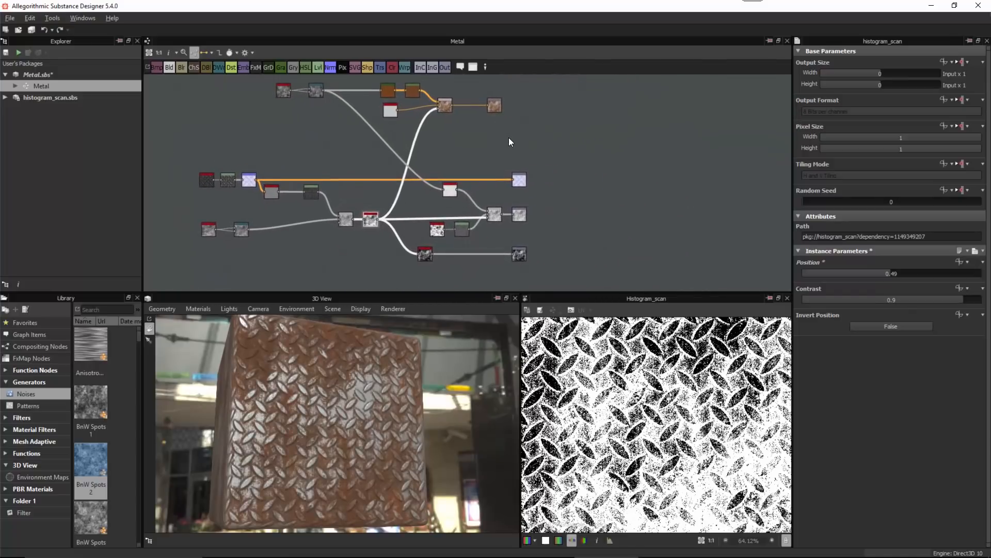
drag(495, 107, 519, 107)
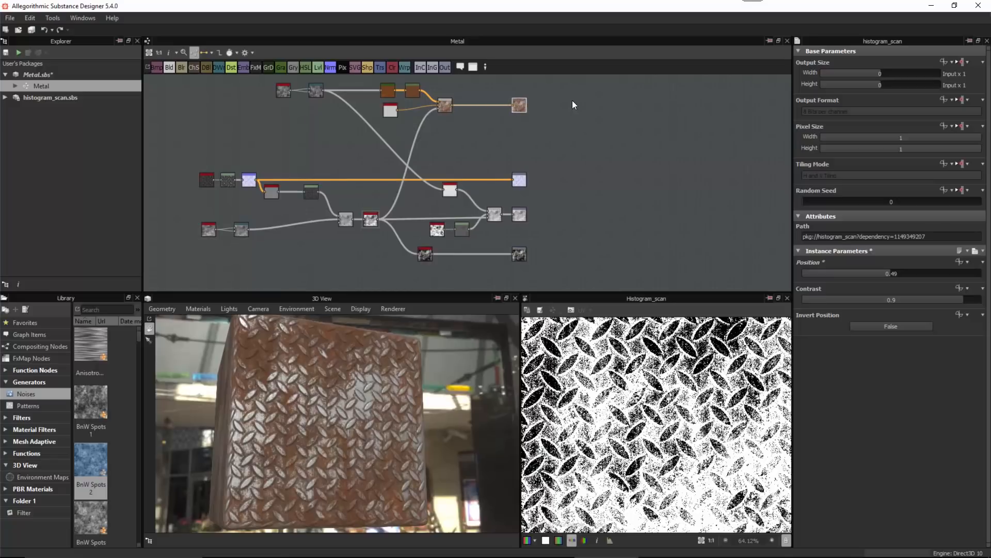
drag(579, 96, 556, 195)
drag(529, 265, 577, 256)
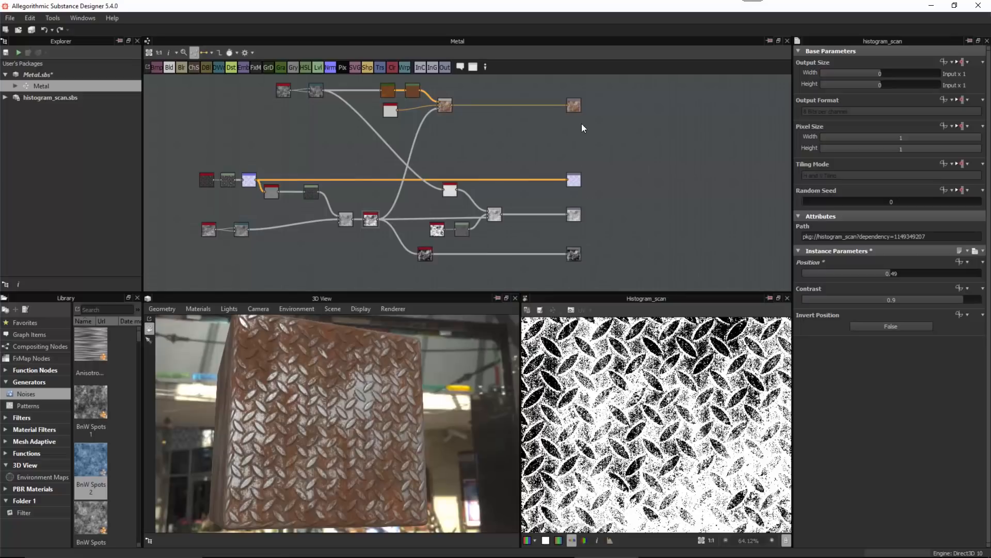
Preview the Base Color, Normal, Roughness and Metallic outputs in turn.
double_click(574, 105)
double_click(575, 181)
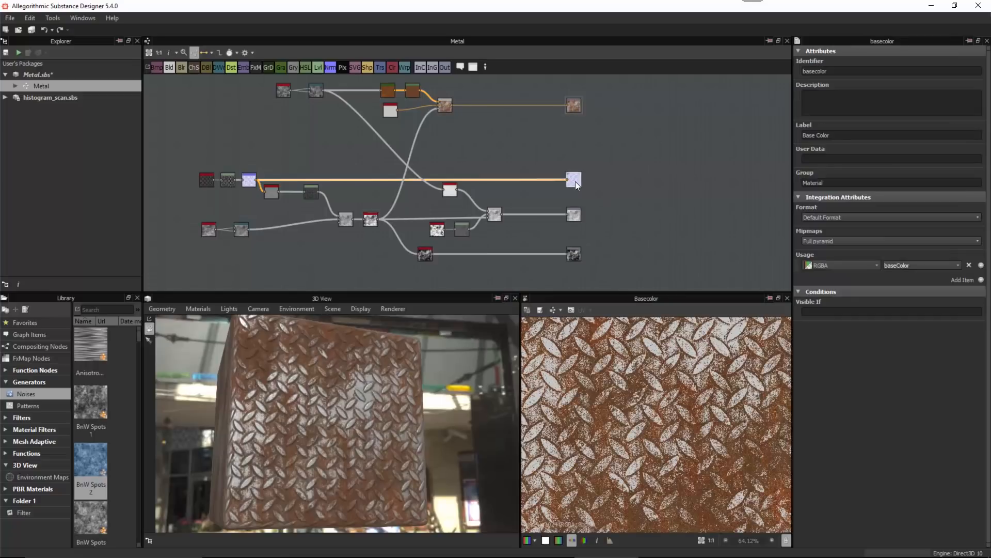
double_click(574, 214)
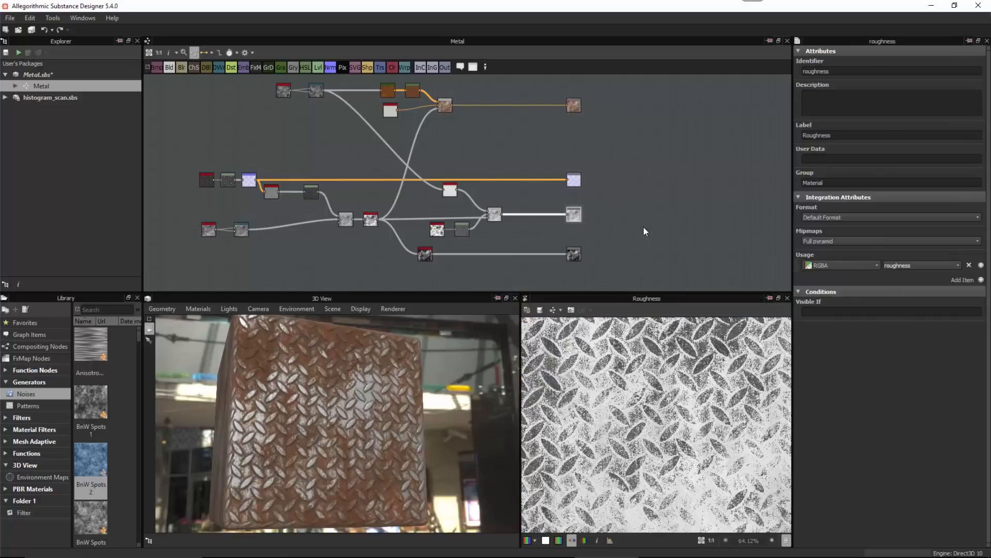
double_click(574, 254)
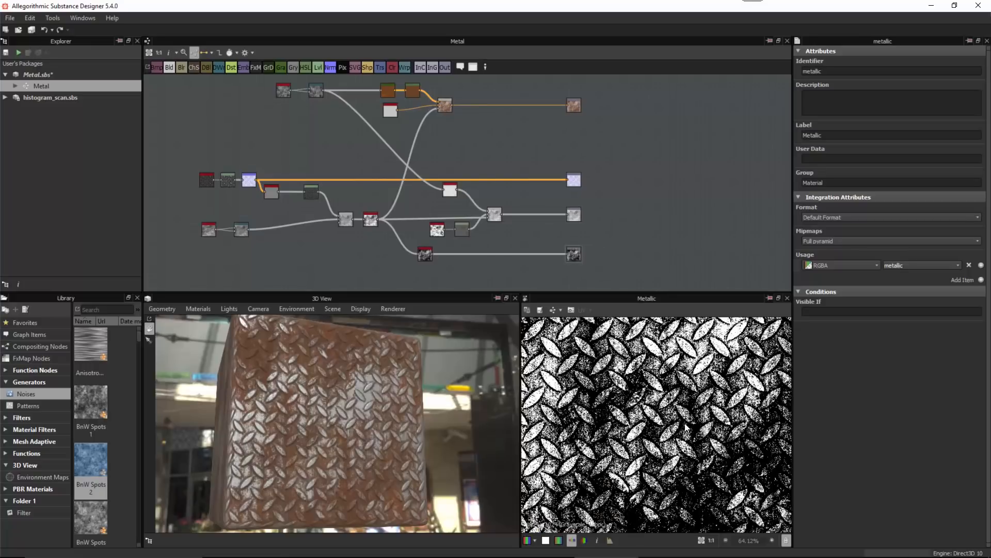
scroll(627, 391, down, 1)
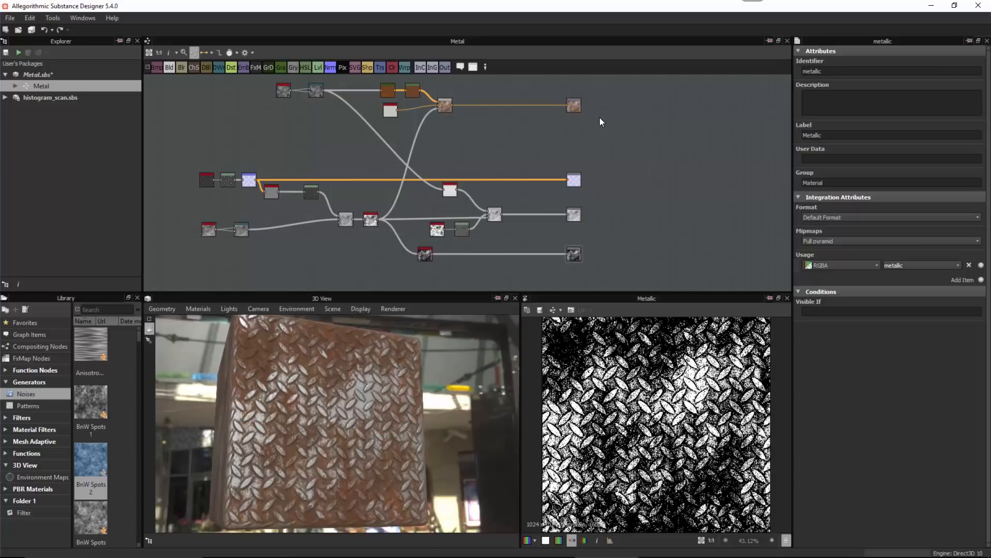
drag(591, 235, 577, 263)
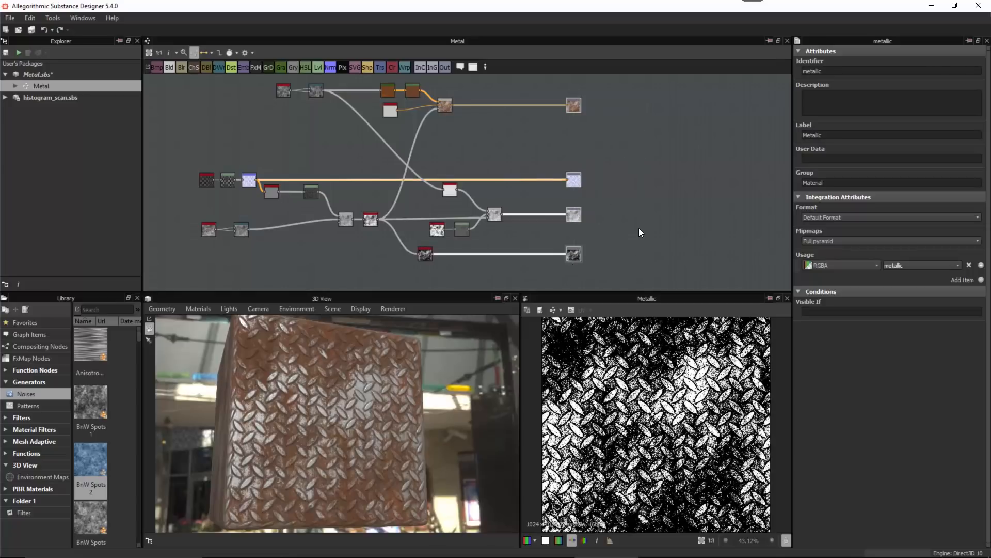
click(640, 201)
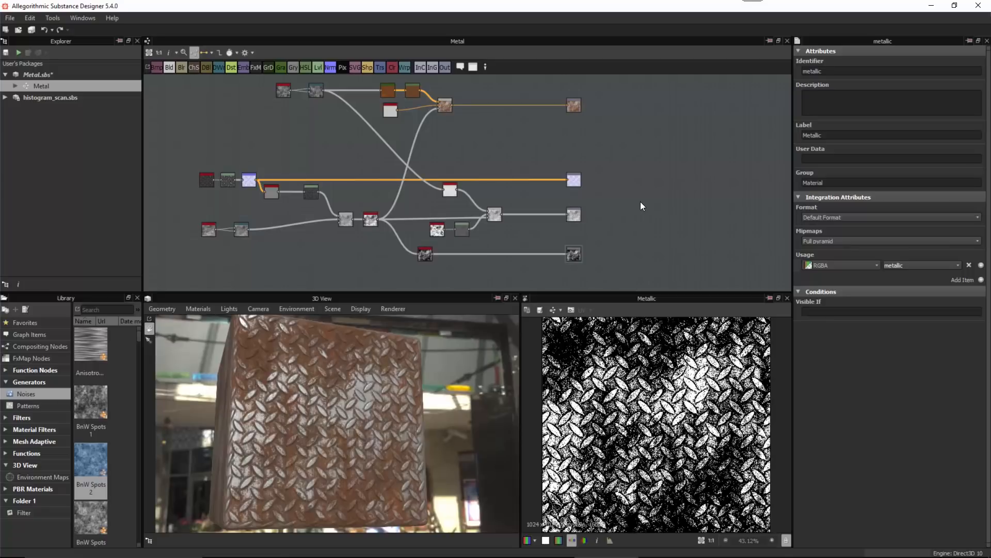
Add a new Output node to the graph below the Metallic output.
middle_drag(614, 228, 608, 184)
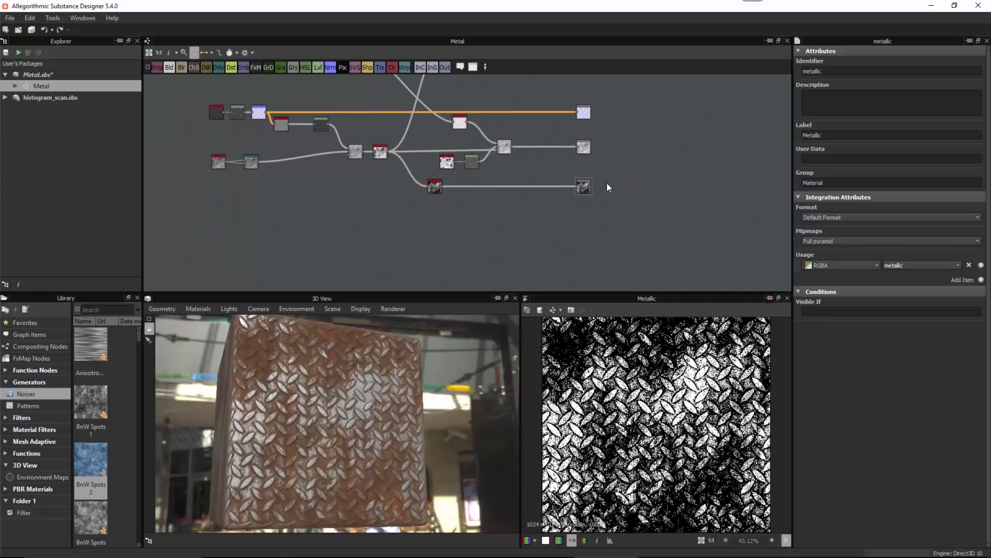
key(space)
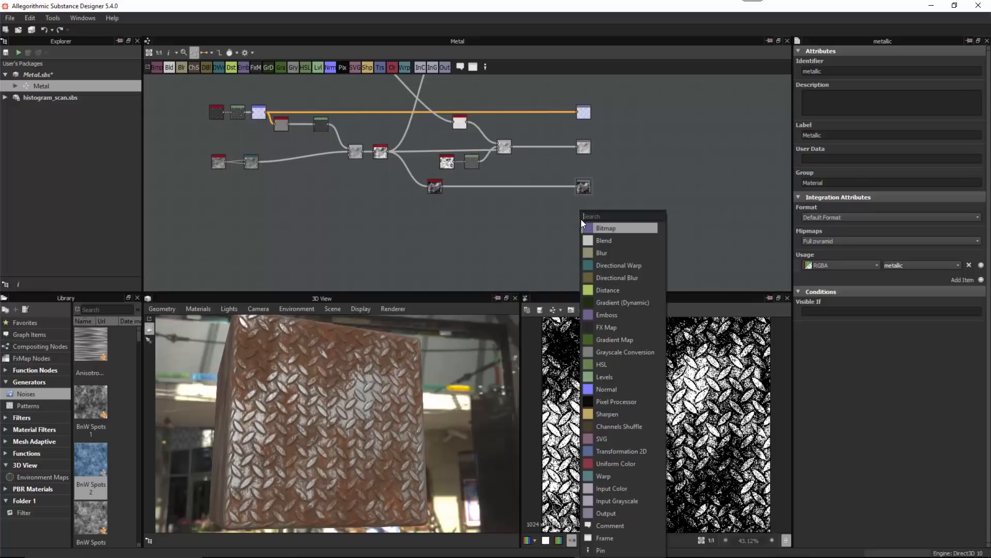
click(606, 512)
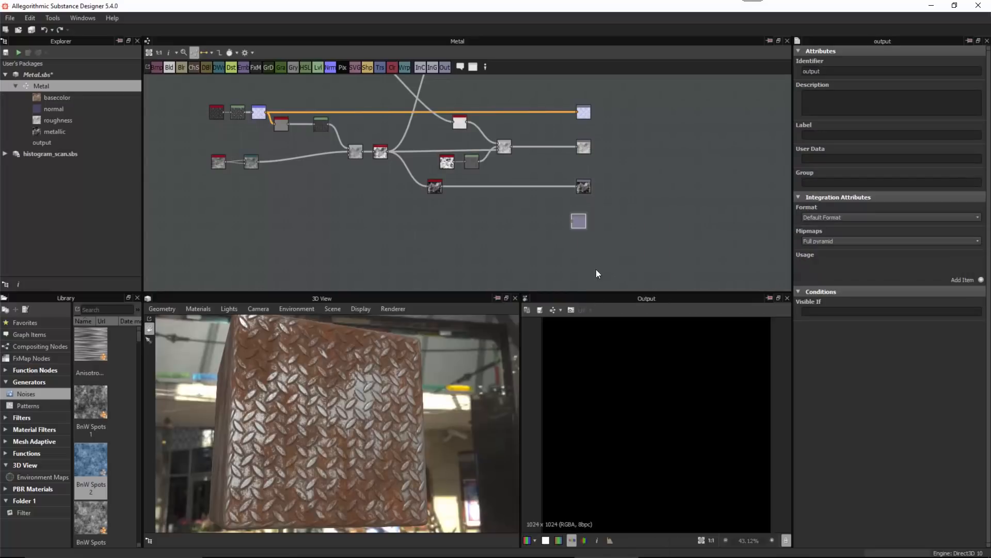
scroll(593, 227, up, 5)
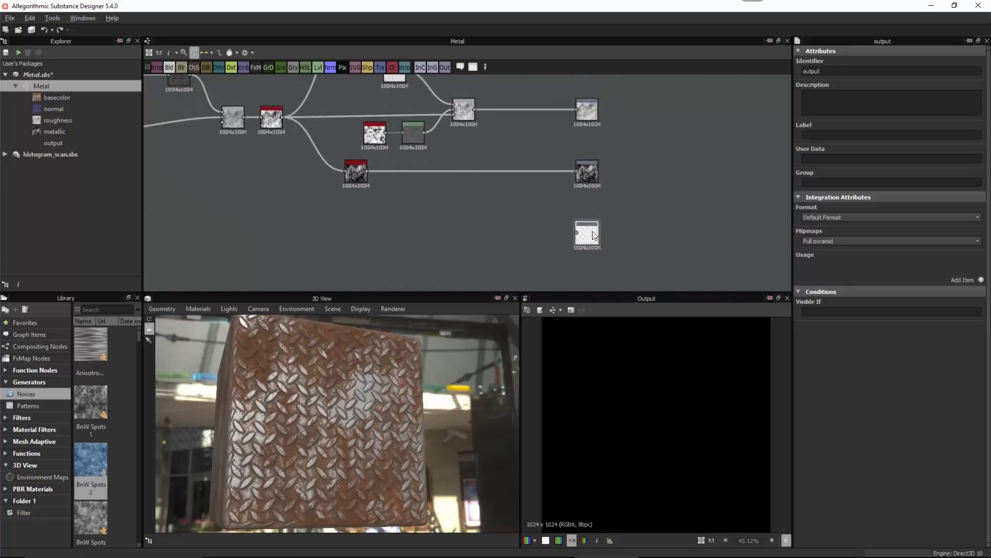
scroll(570, 209, up, 2)
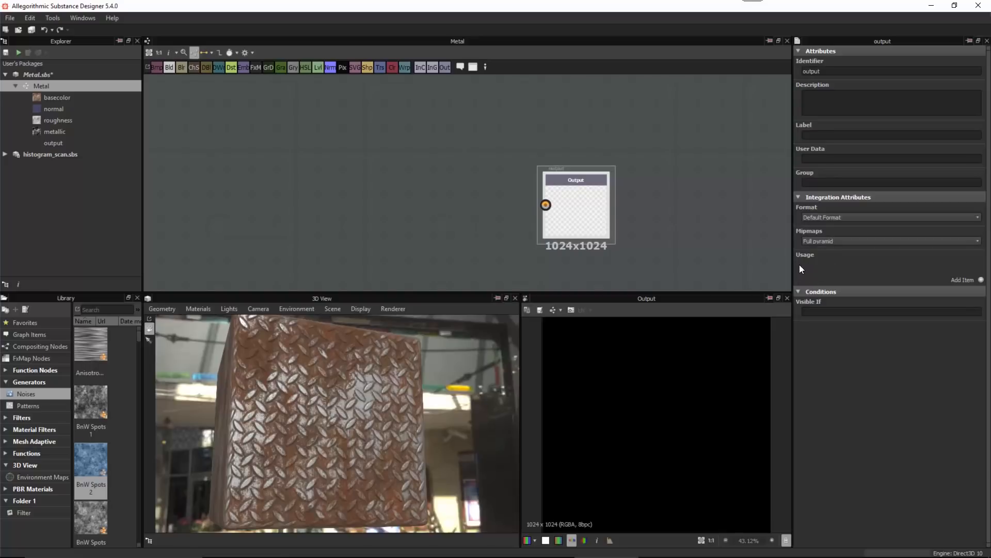
Add a usage item to the new output and set it to ambientOcclusion.
click(981, 280)
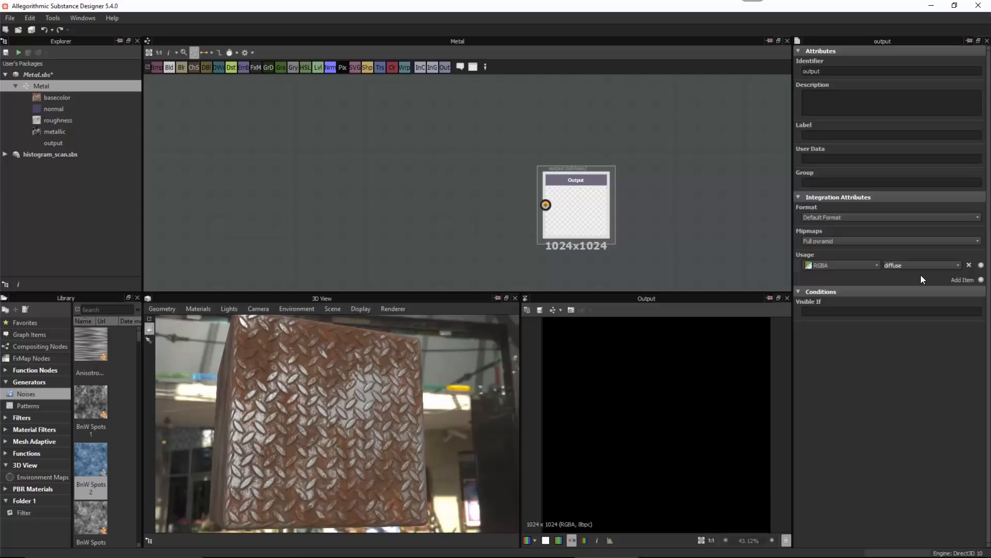
click(959, 264)
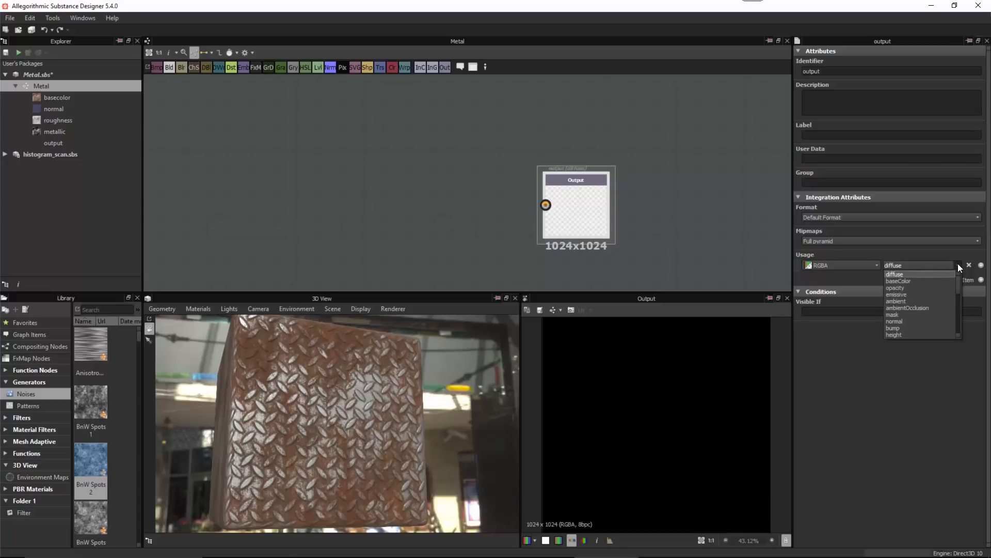
click(904, 308)
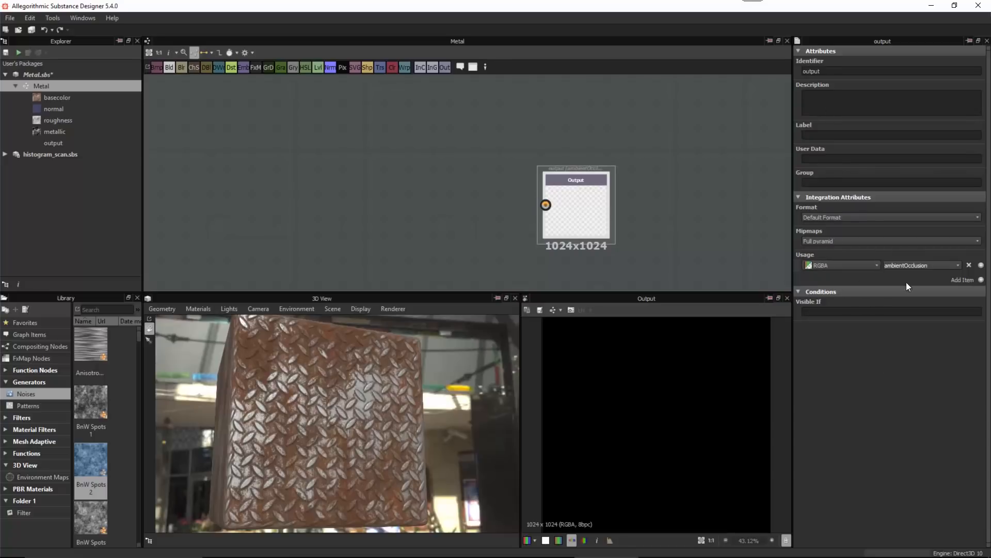
drag(933, 266, 884, 287)
click(932, 273)
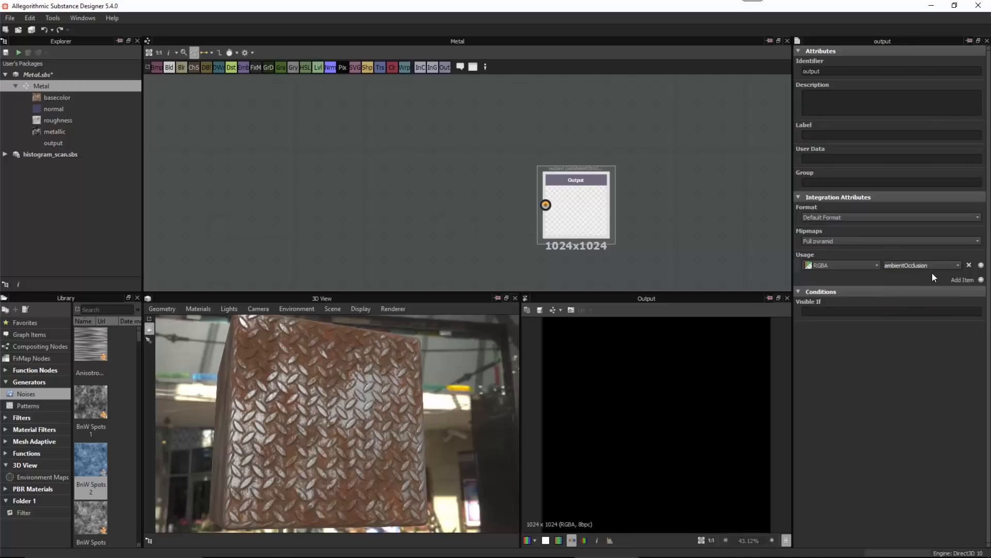
click(959, 266)
click(847, 351)
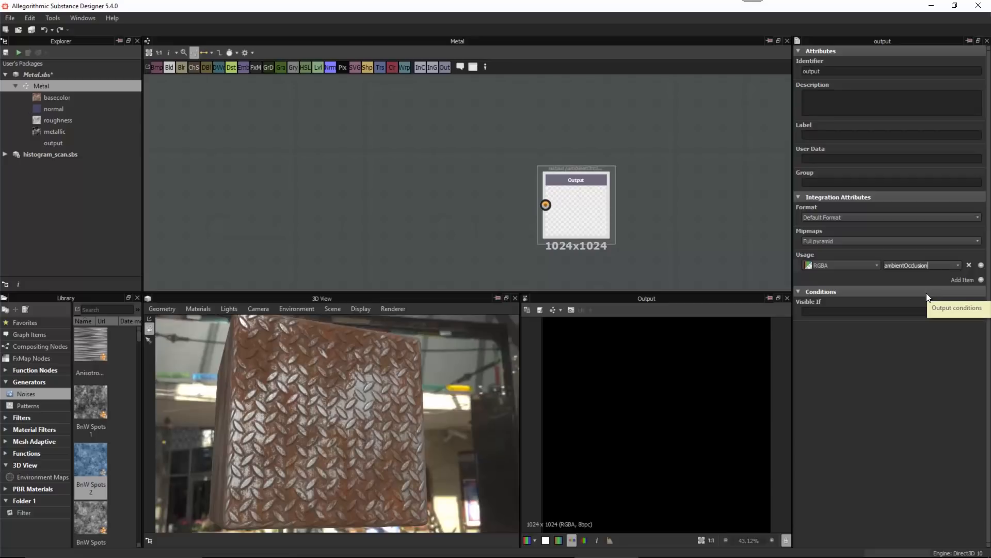
Copy the usage name ambientOcclusion and use it as the new output's Identifier.
drag(931, 265, 882, 269)
key(ctrl+c)
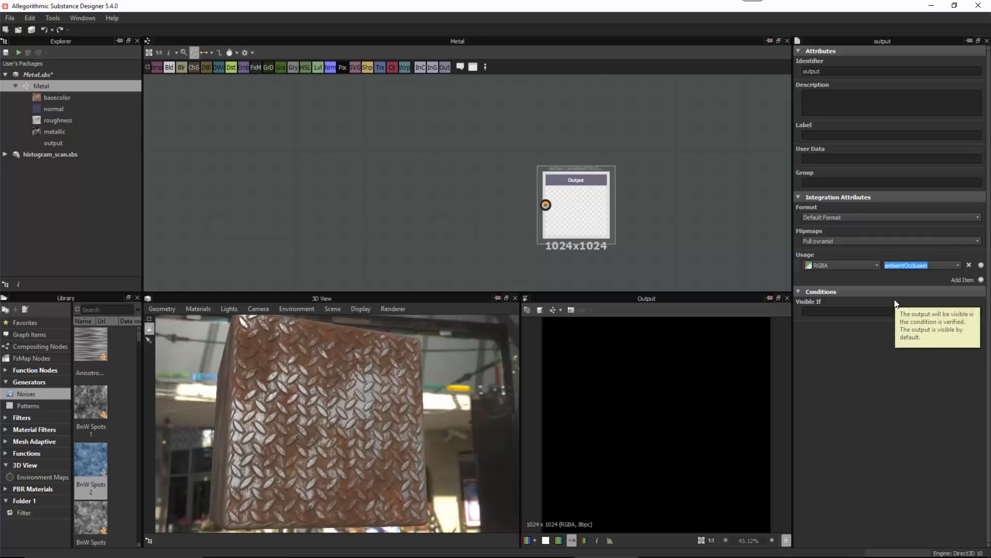
click(889, 72)
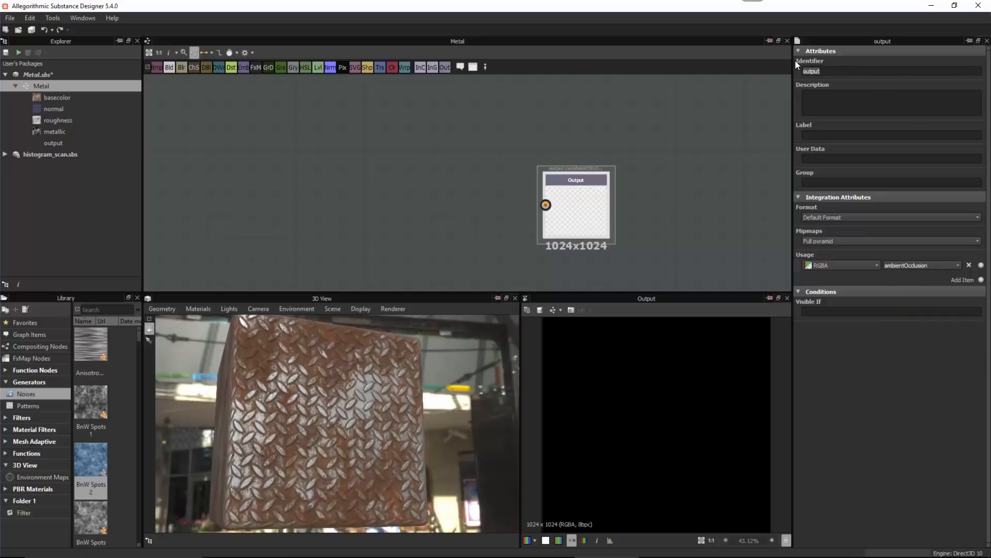
key(ctrl+v)
click(664, 137)
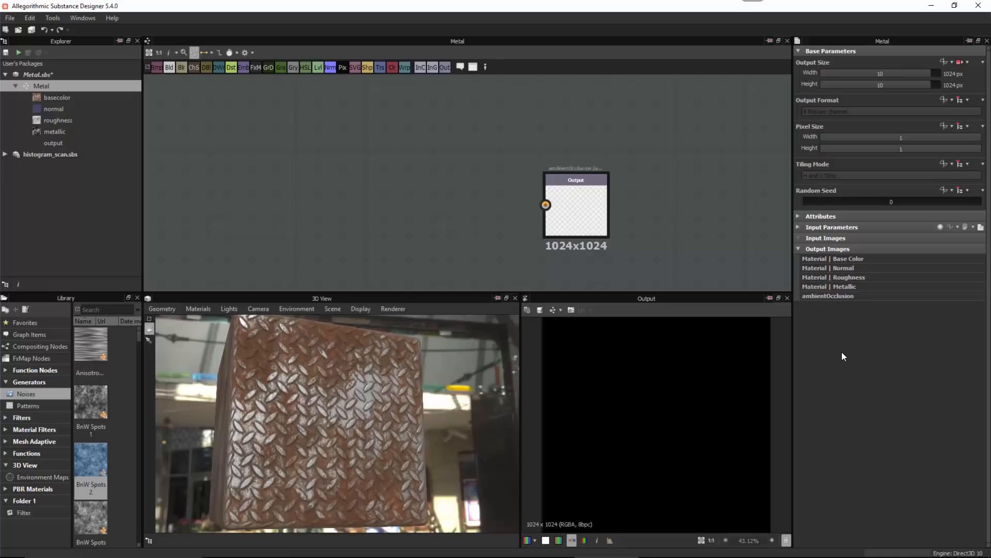
Set the ambientOcclusion output's Label to "Ambient Occlusion".
click(575, 202)
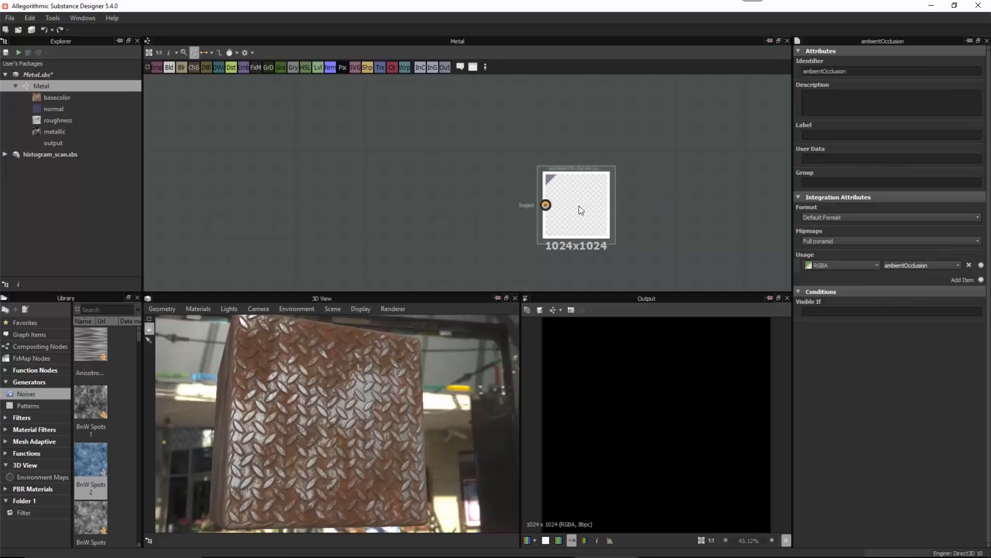
click(822, 135)
text(Am)
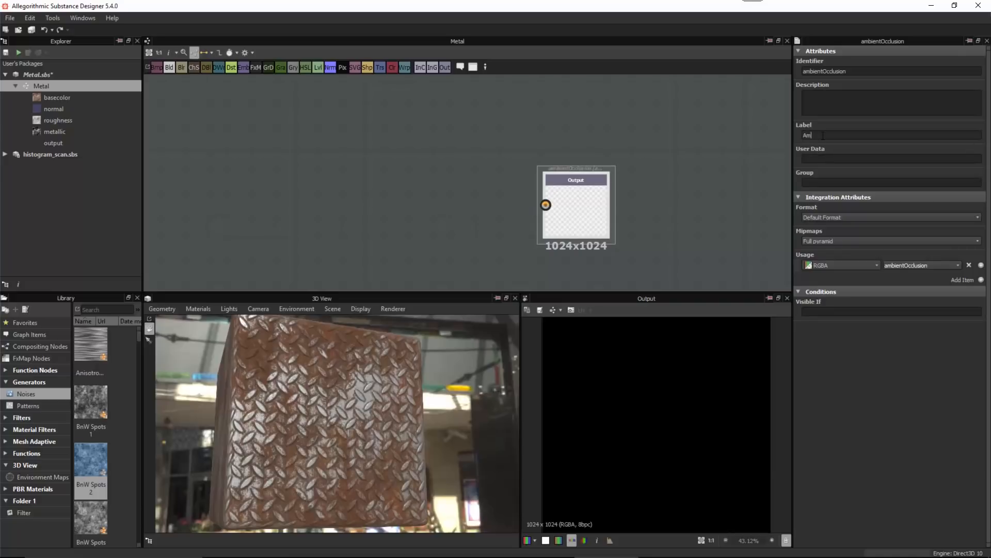
text(bient Occlusion)
key(Return)
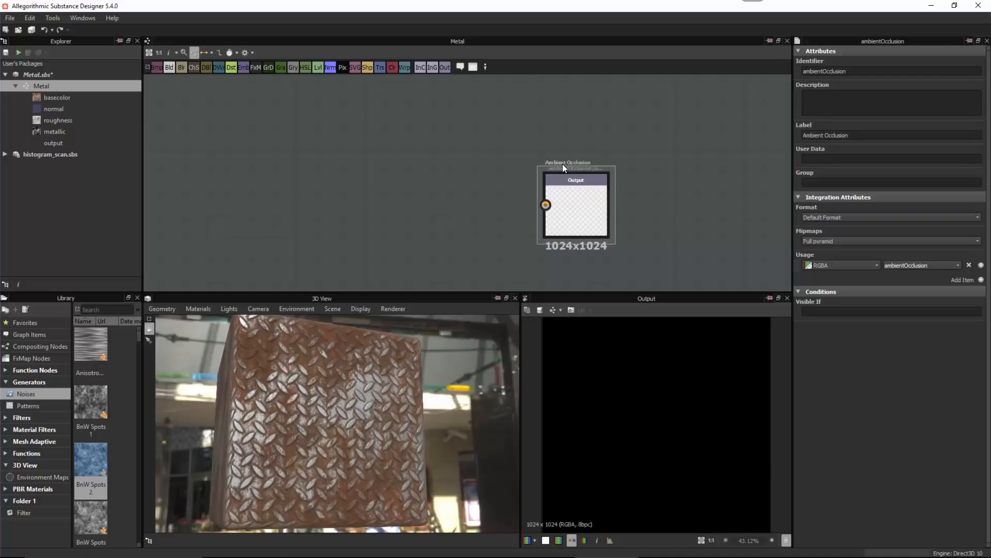
Move the tread pattern, Levels and Normal nodes slightly farther left, away from the Curvature Smooth node.
key(f)
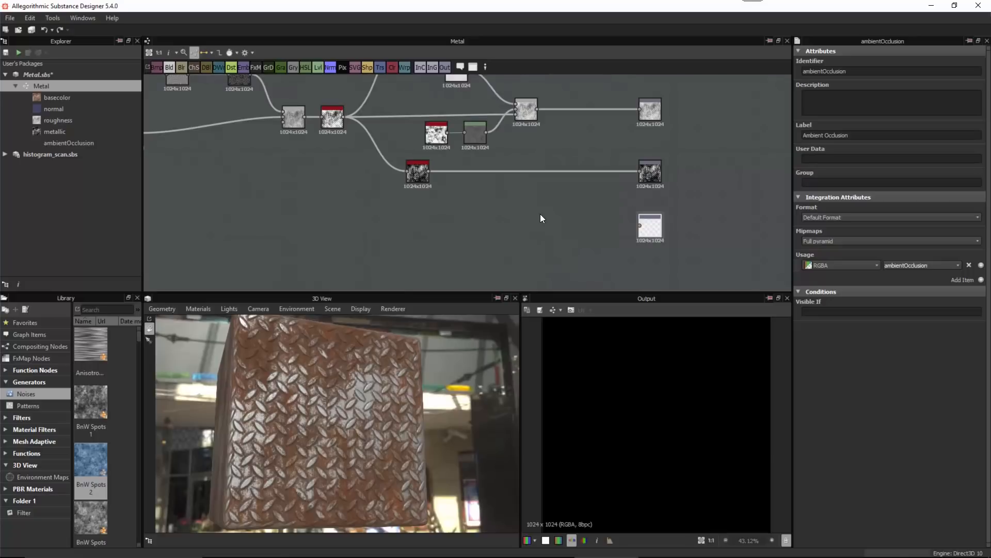
middle_drag(511, 188, 594, 228)
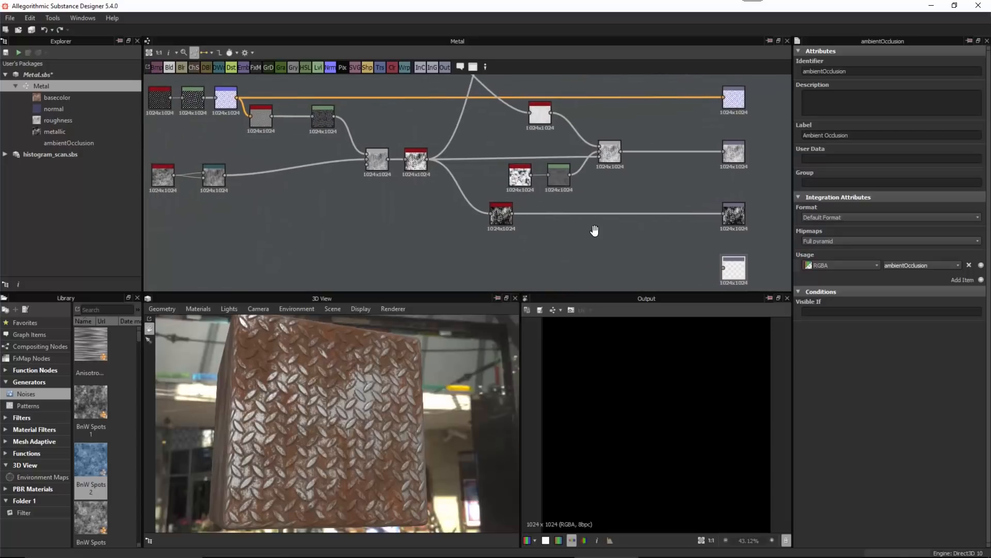
middle_drag(382, 214, 422, 219)
alt+right_drag(422, 219, 475, 221)
middle_drag(475, 221, 502, 221)
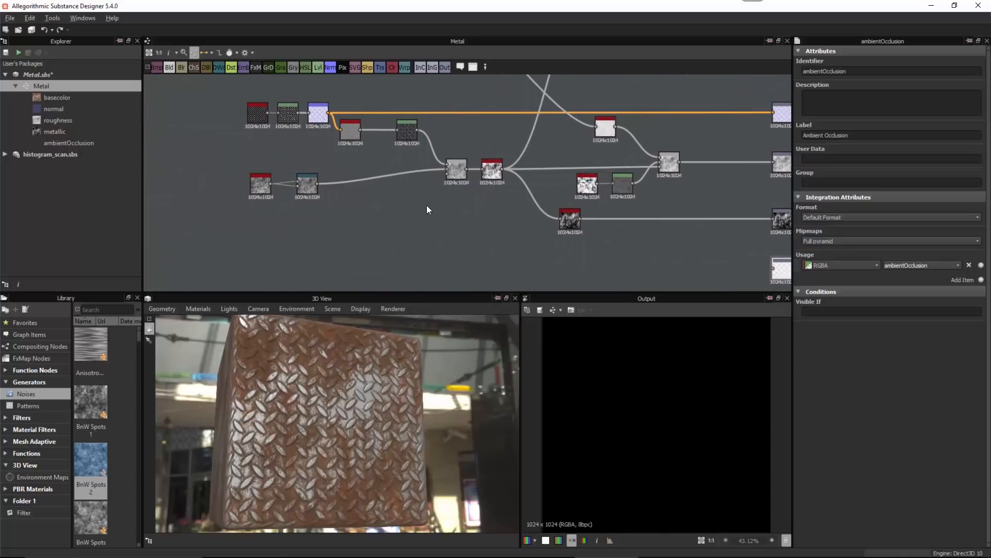
alt+right_drag(426, 206, 419, 212)
drag(203, 103, 291, 113)
right_click(290, 128)
click(240, 153)
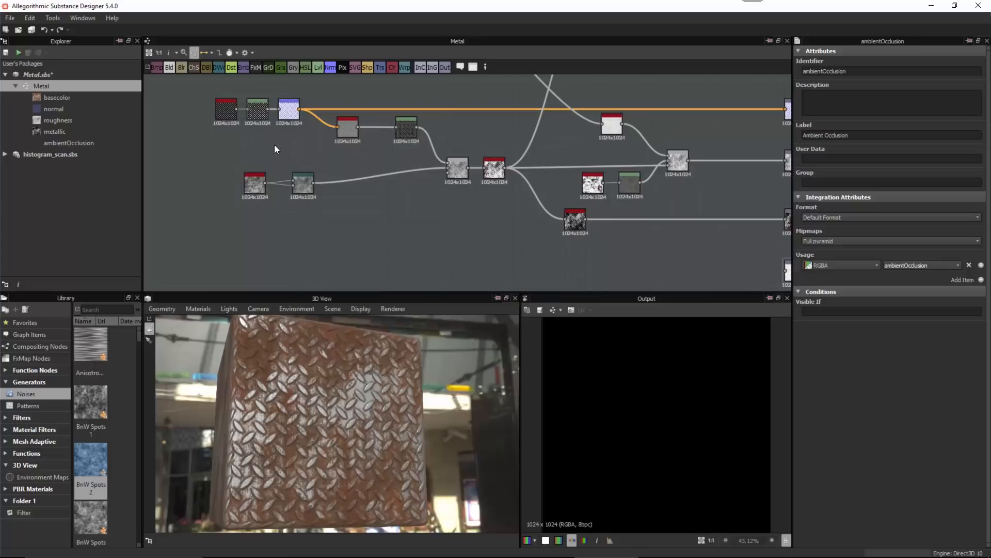
Preview the Normal node, add a Normal to Height node below it and feed it from the Normal node's output.
alt+right_drag(278, 146, 372, 197)
middle_drag(321, 164, 328, 178)
double_click(308, 123)
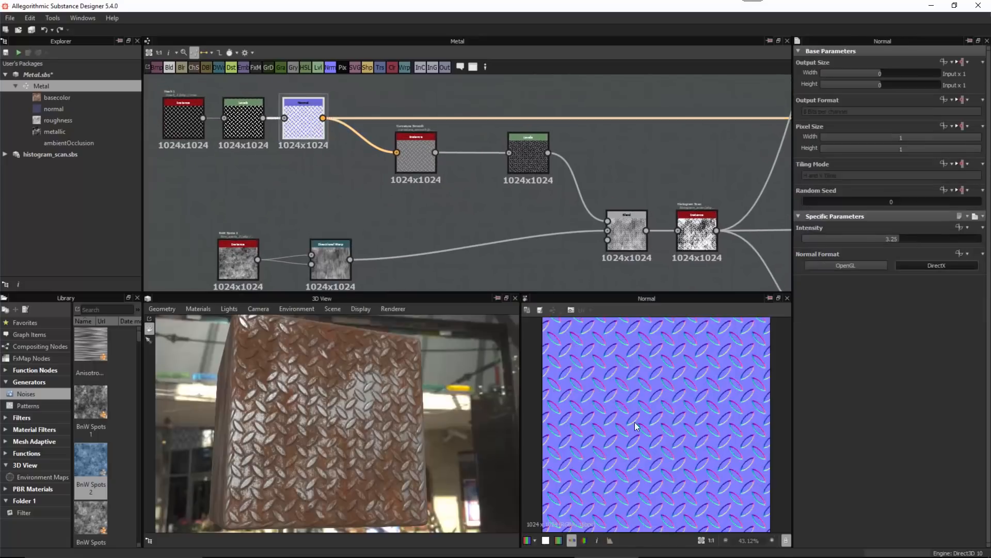
right_click(365, 203)
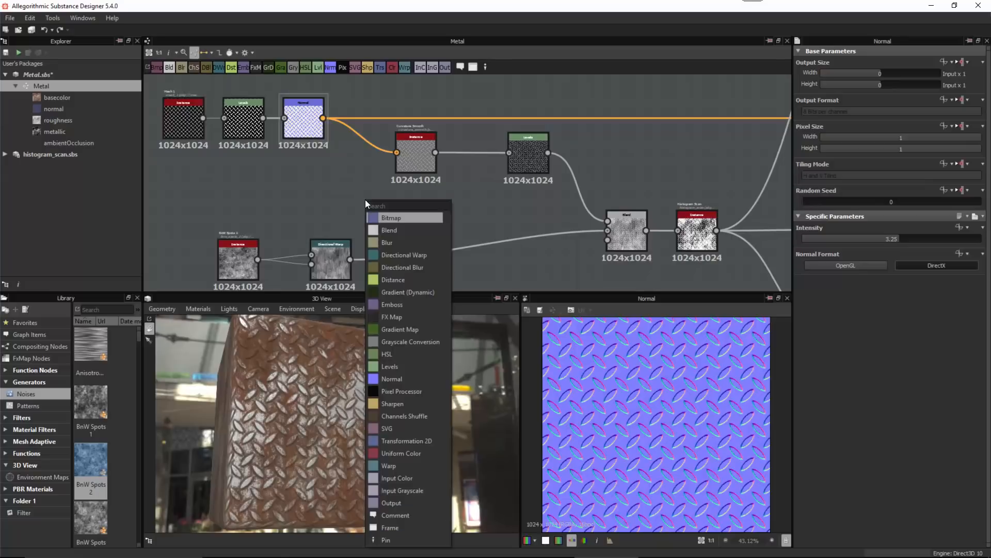
text(norm)
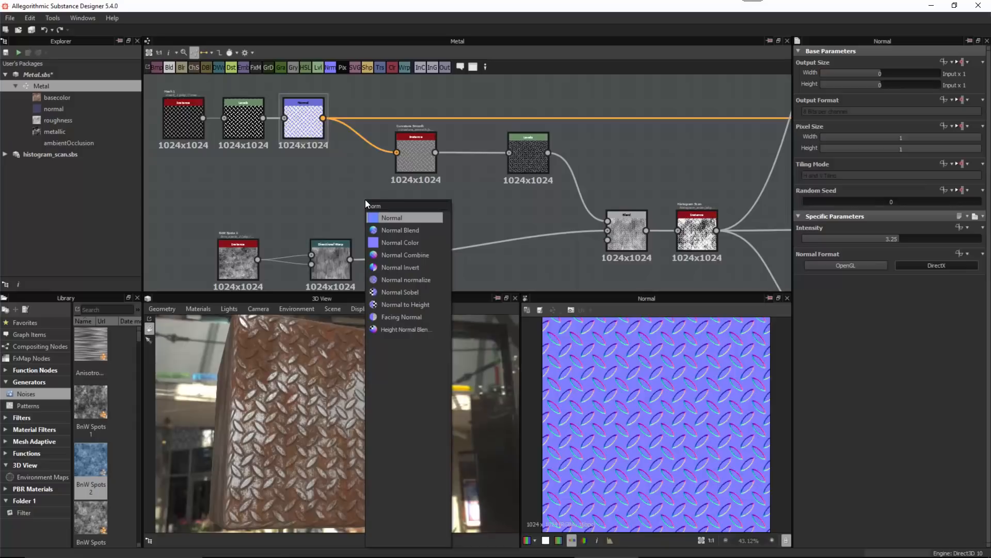
click(402, 306)
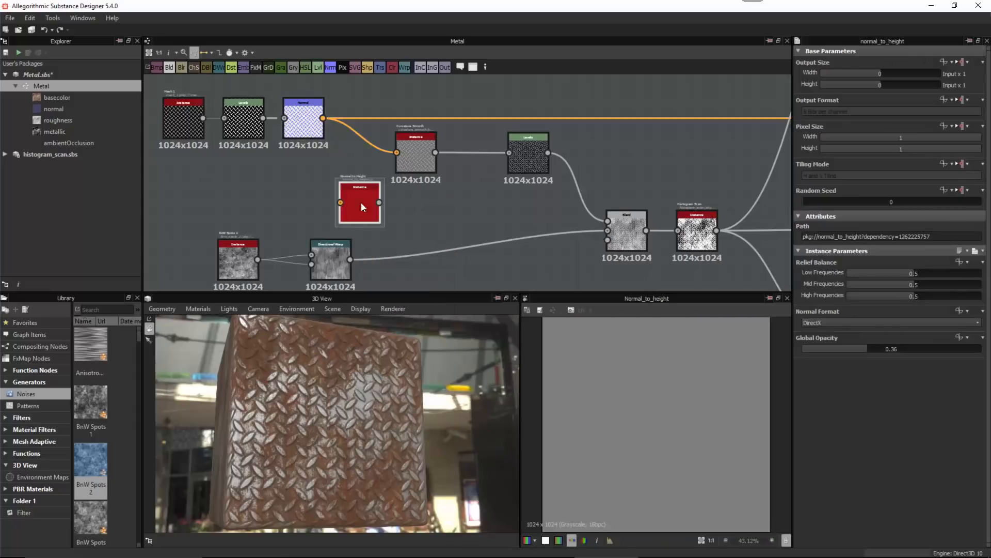
drag(323, 119, 340, 202)
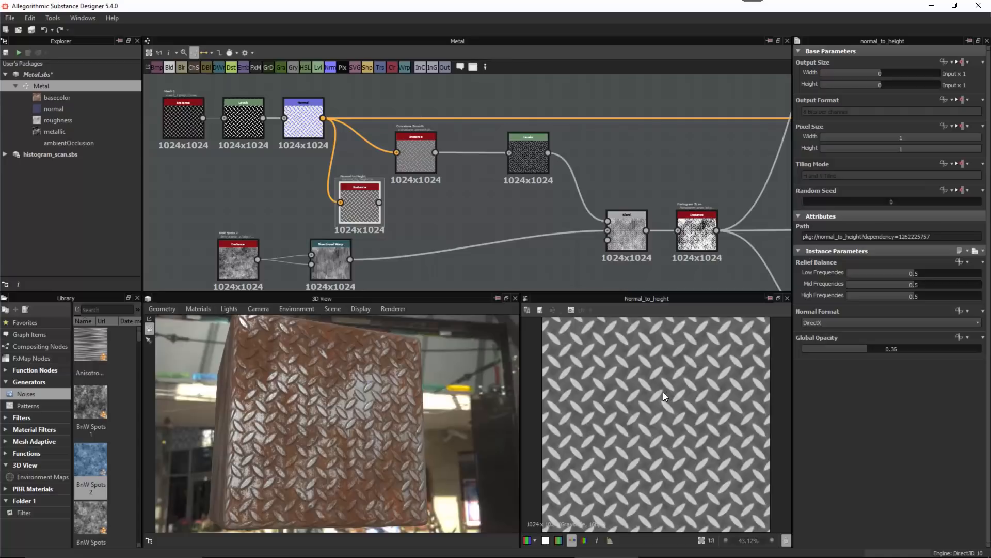
scroll(662, 408, up, 3)
scroll(629, 407, down, 2)
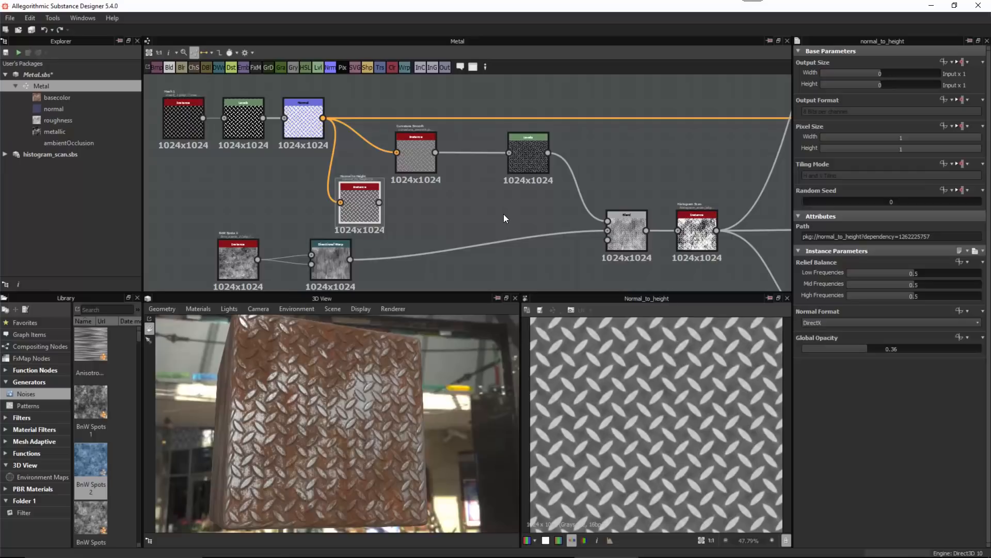
Move the Normal to Height node below the node feeding the Metallic output, in line with the Ambient Occlusion output.
scroll(392, 155, down, 4)
middle_drag(394, 133, 334, 92)
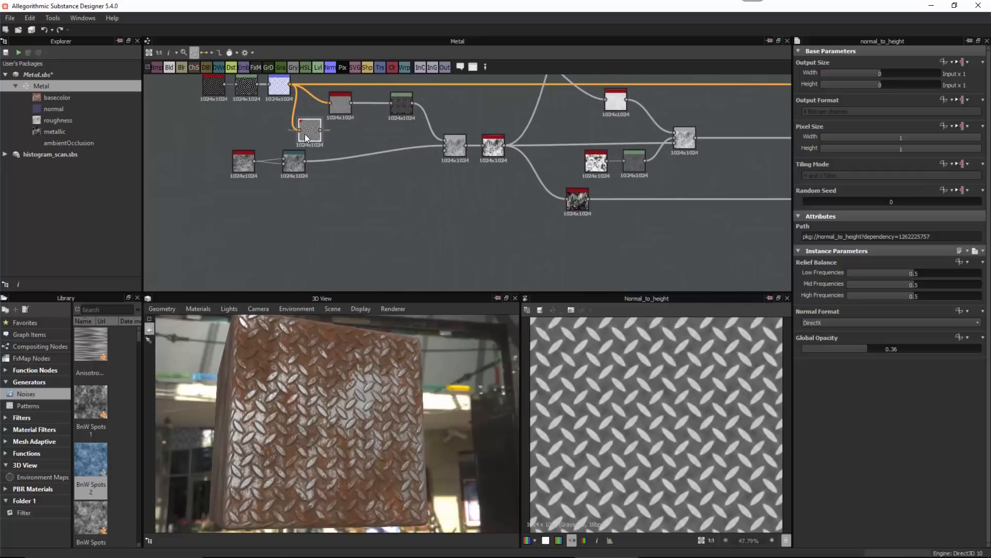
drag(309, 129, 415, 228)
scroll(568, 261, down, 2)
middle_drag(570, 261, 518, 222)
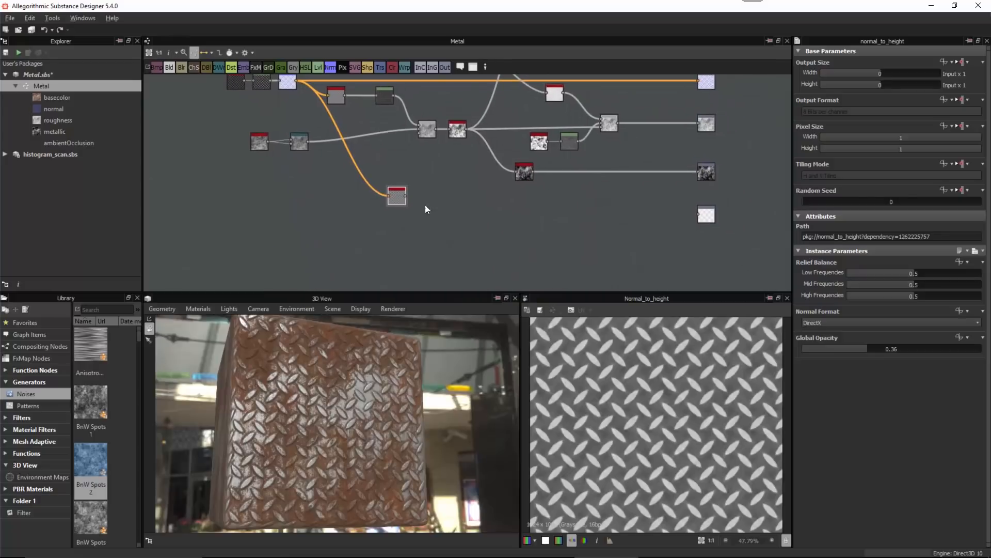
drag(398, 197, 526, 214)
middle_drag(543, 211, 514, 201)
scroll(497, 216, down, 1)
scroll(555, 219, down, 2)
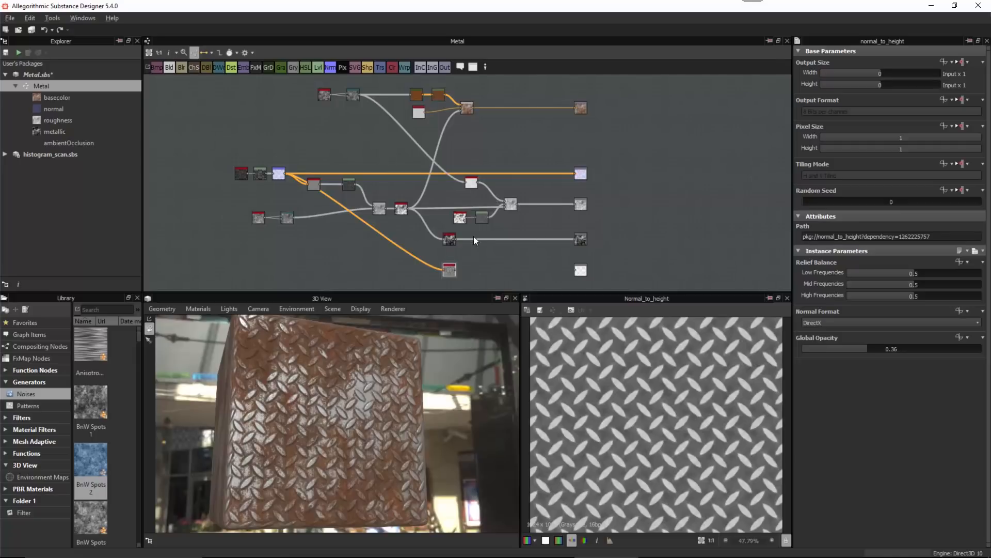
Add an Ambient Occlusion node beside the Normal to Height node and connect the height result to its input.
scroll(474, 238, up, 1)
middle_drag(494, 219, 414, 146)
scroll(440, 231, up, 3)
middle_drag(424, 217, 402, 204)
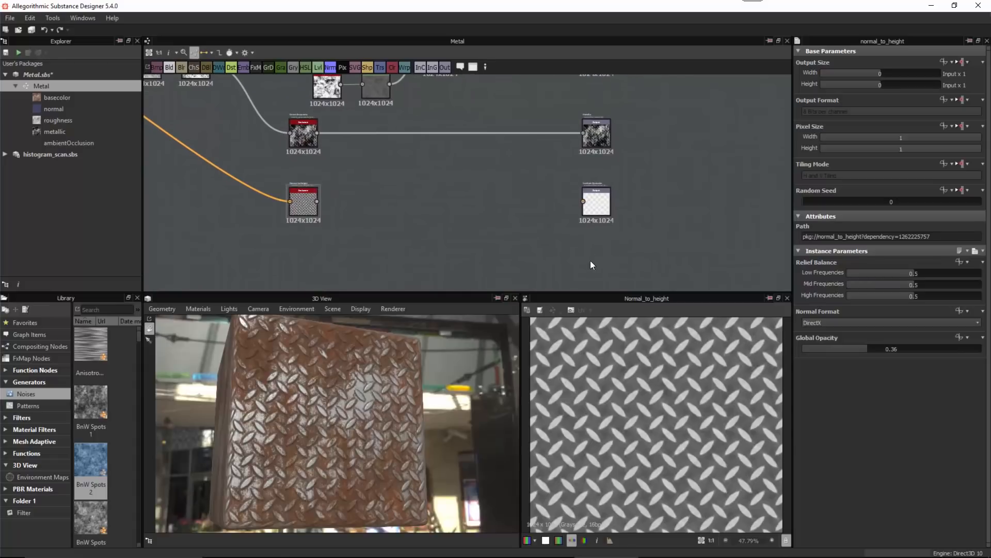
key(space)
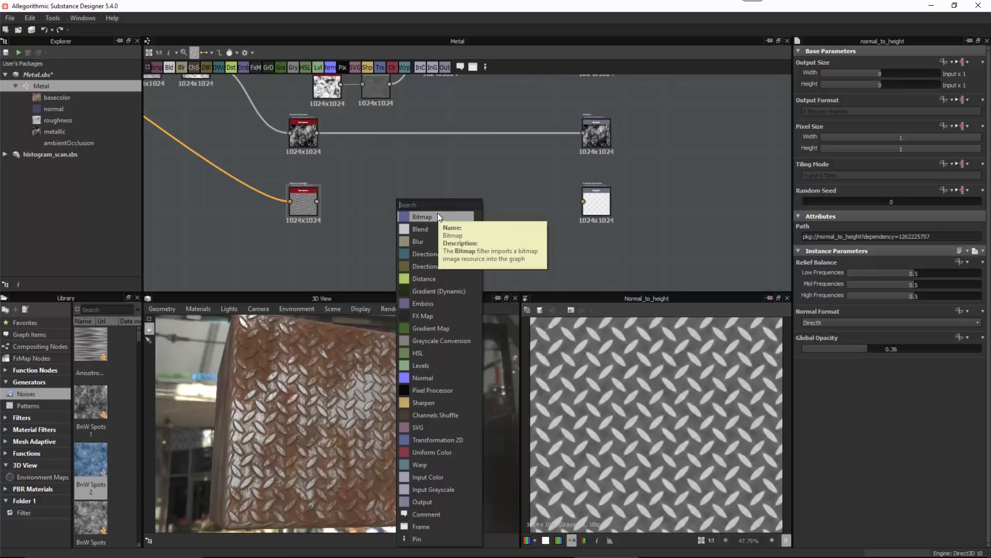
text(amb)
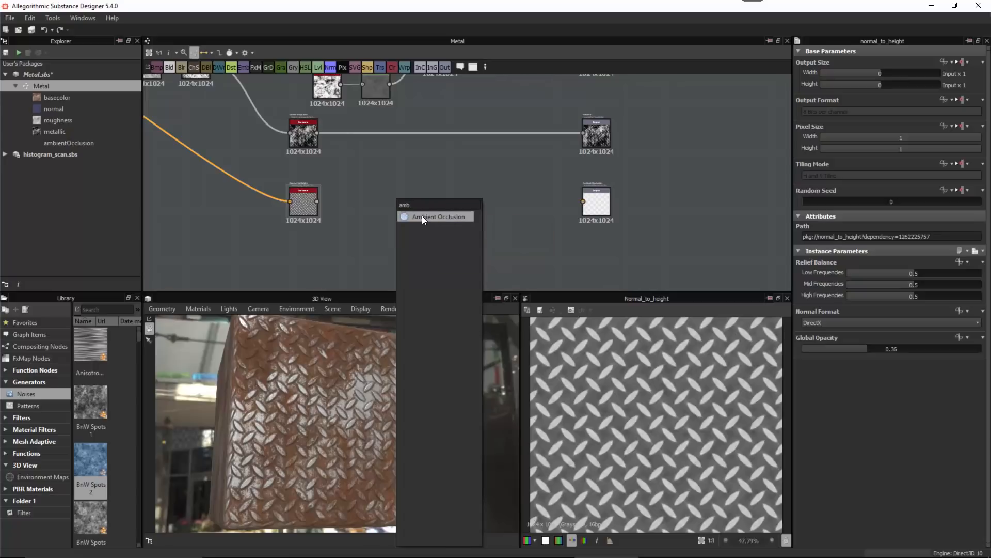
click(423, 216)
scroll(343, 189, up, 3)
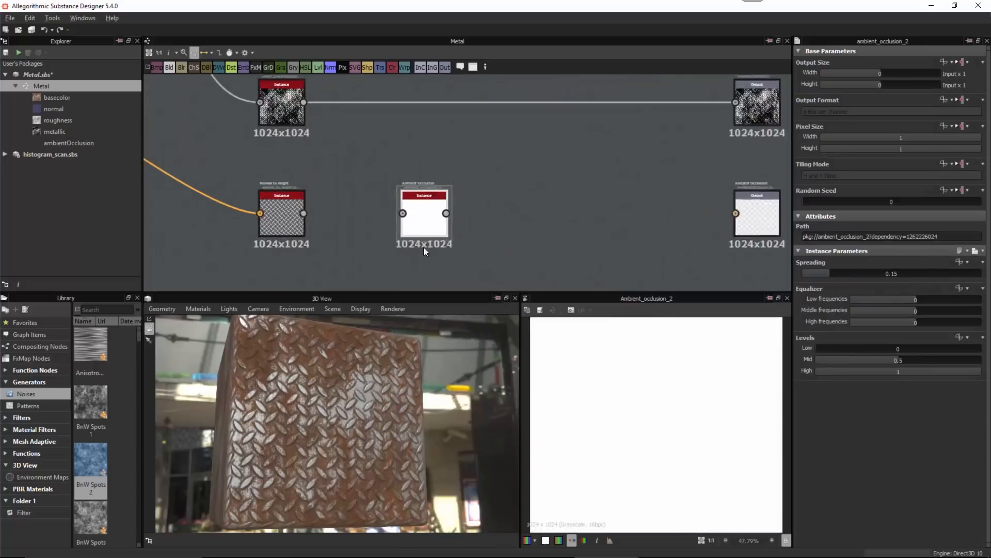
drag(300, 217, 412, 218)
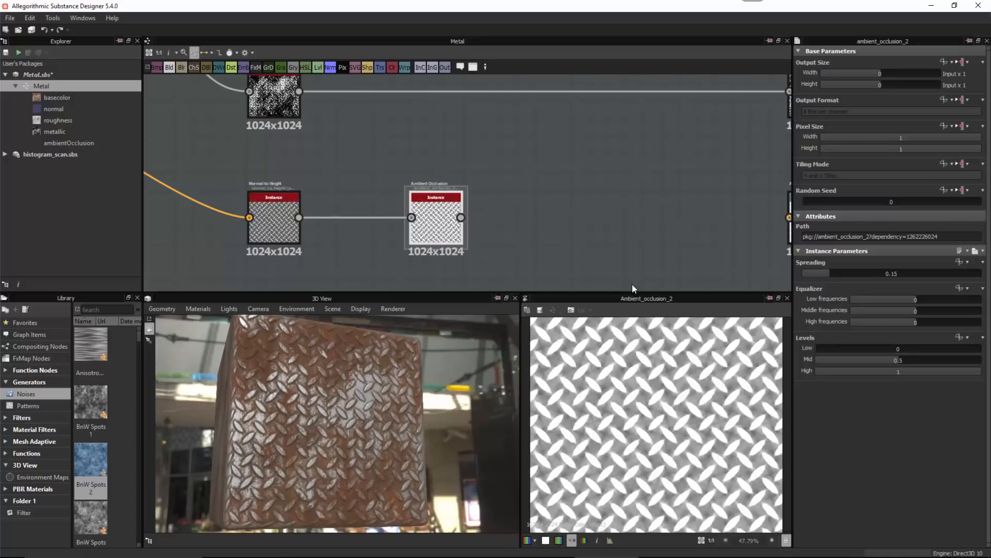
drag(632, 291, 631, 279)
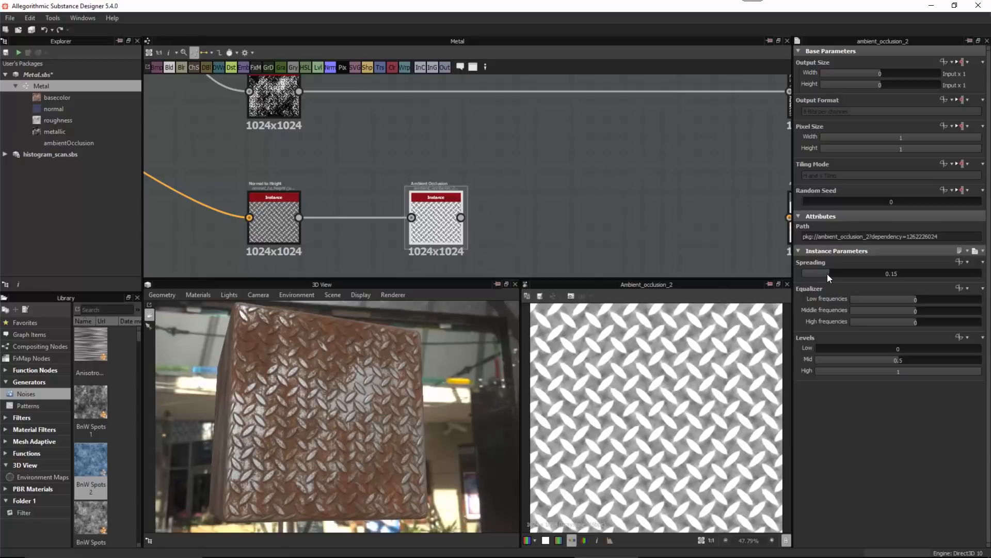
Set the Ambient Occlusion node's spreading to 0.05 and connect its result to the Ambient Occlusion output.
drag(825, 273, 811, 273)
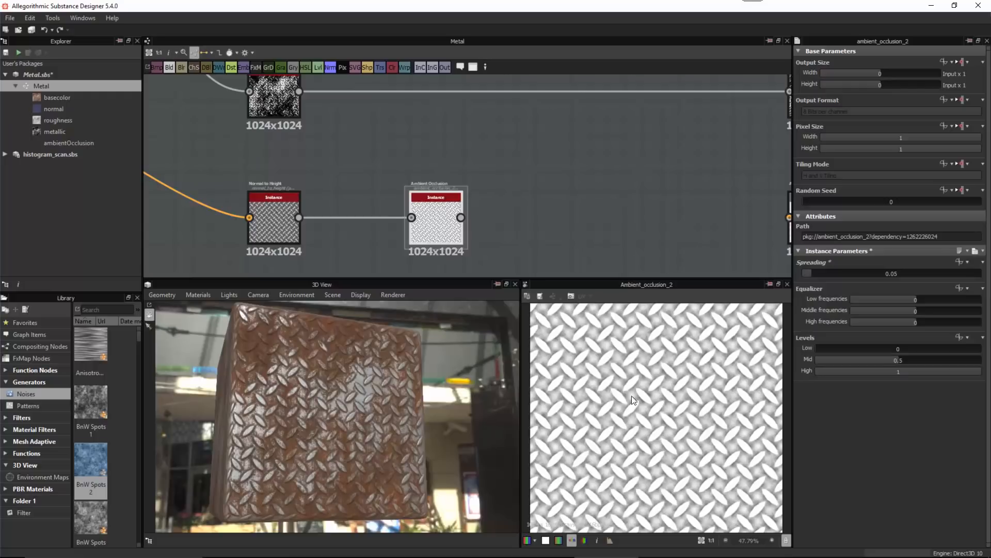
scroll(580, 221, down, 2)
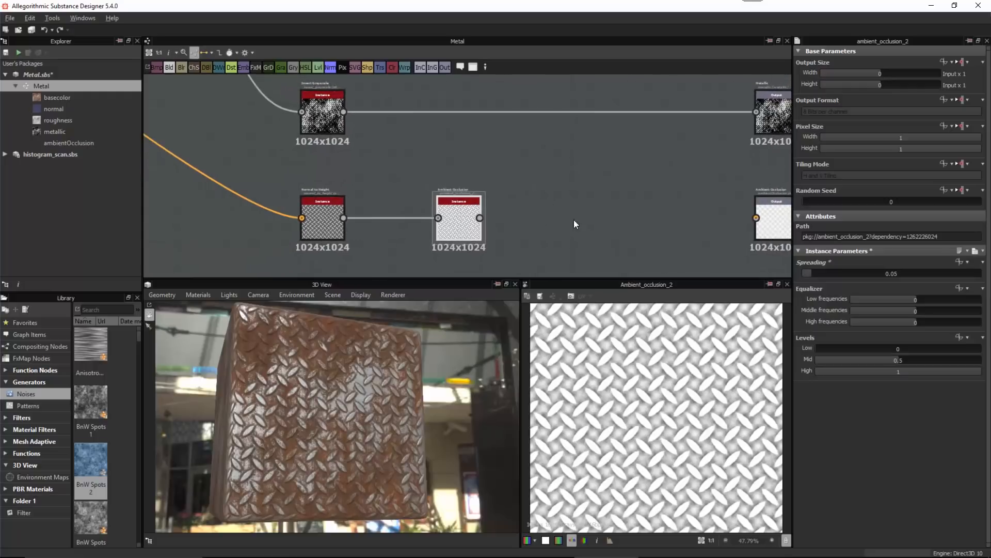
middle_drag(575, 219, 479, 191)
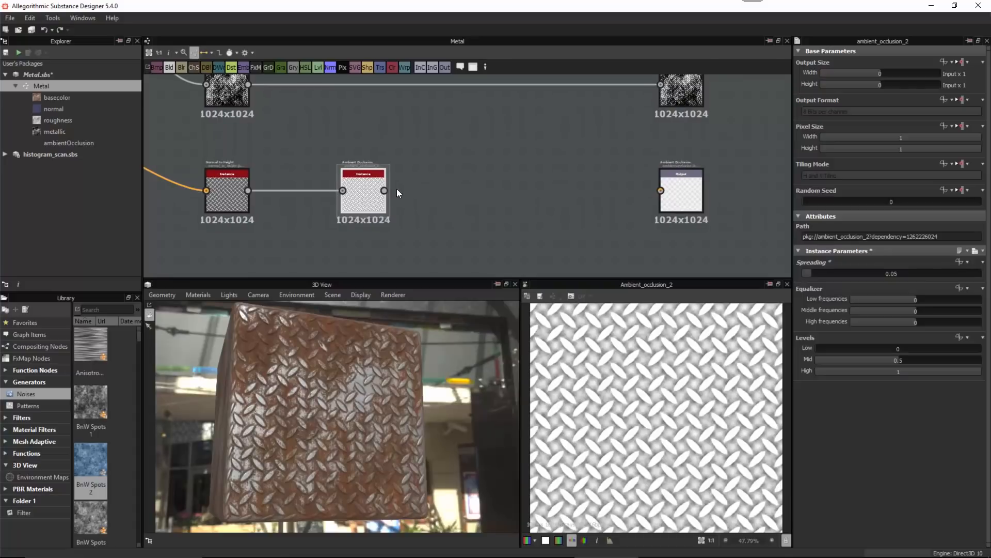
drag(385, 191, 662, 194)
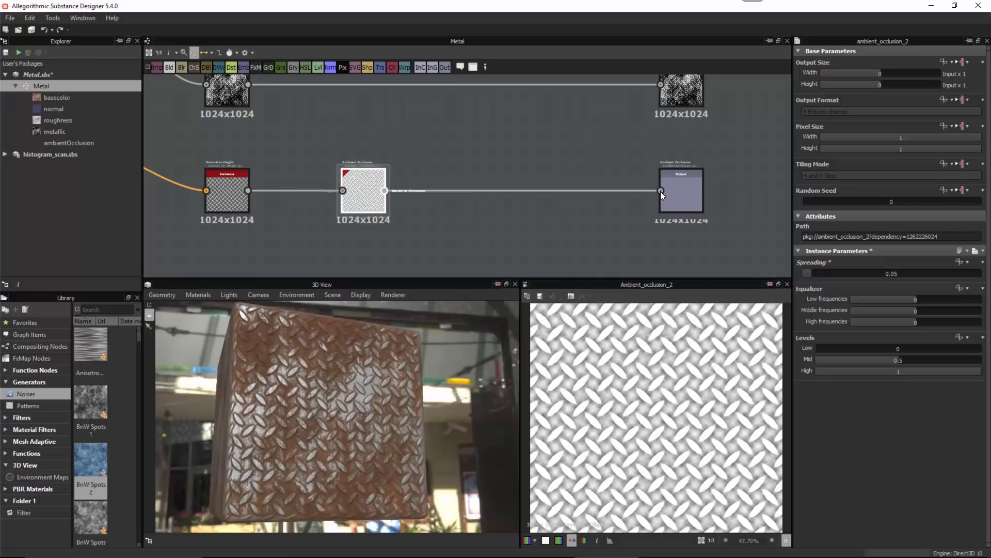
Send the graph's outputs to the 3D view and orbit the cube to check the ambient occlusion.
right_click(486, 209)
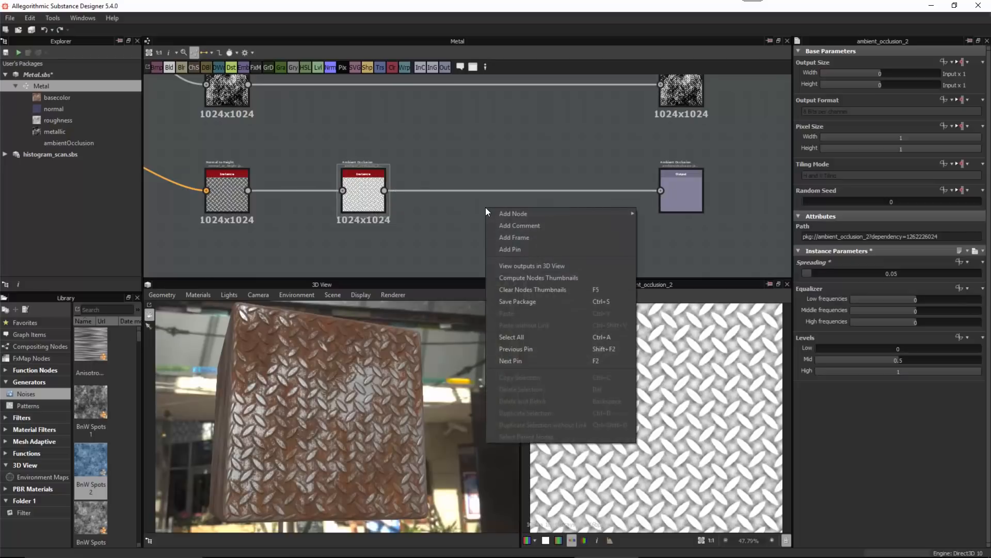
click(528, 265)
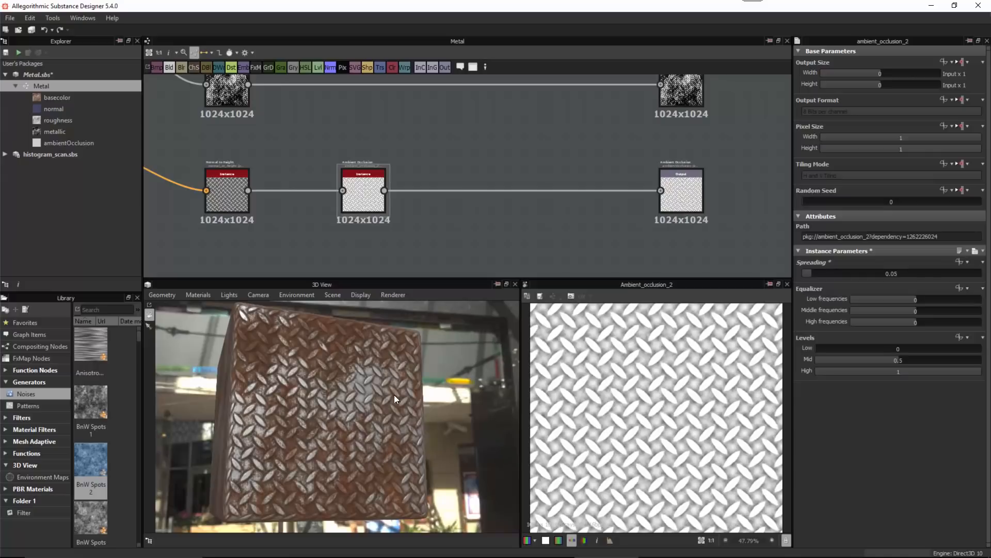
drag(394, 394, 367, 418)
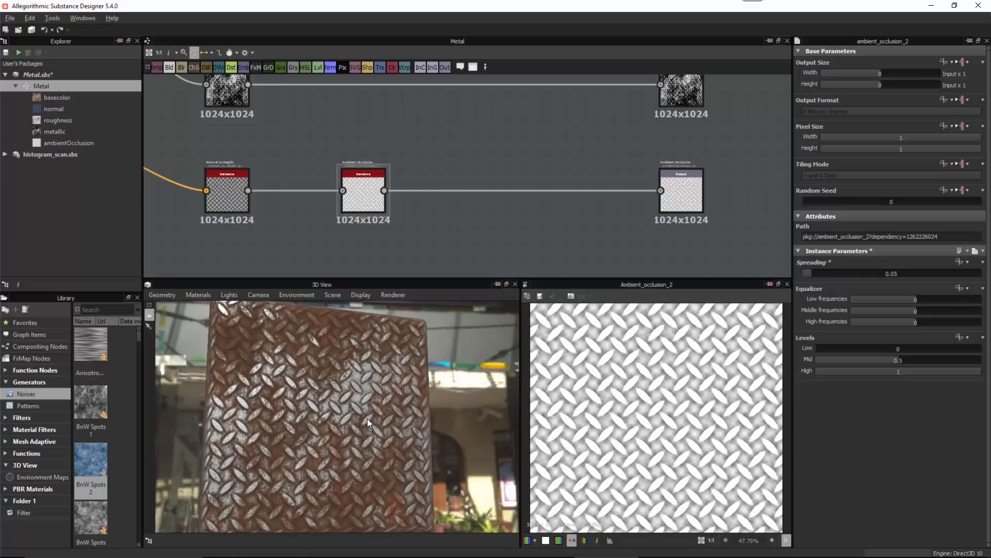
Try a spreading of 0.24 on the Ambient Occlusion node and settle on 0.02.
click(361, 196)
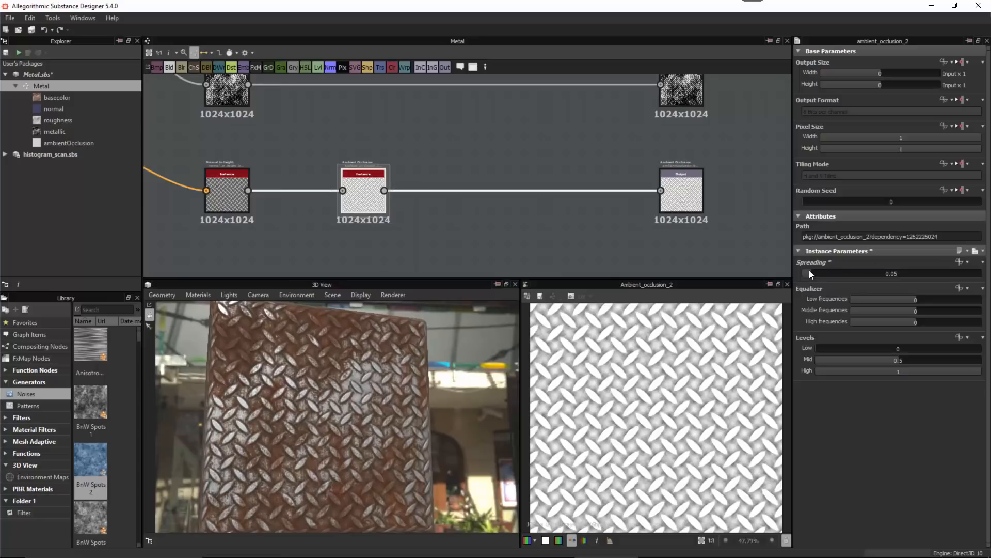
drag(810, 270, 844, 275)
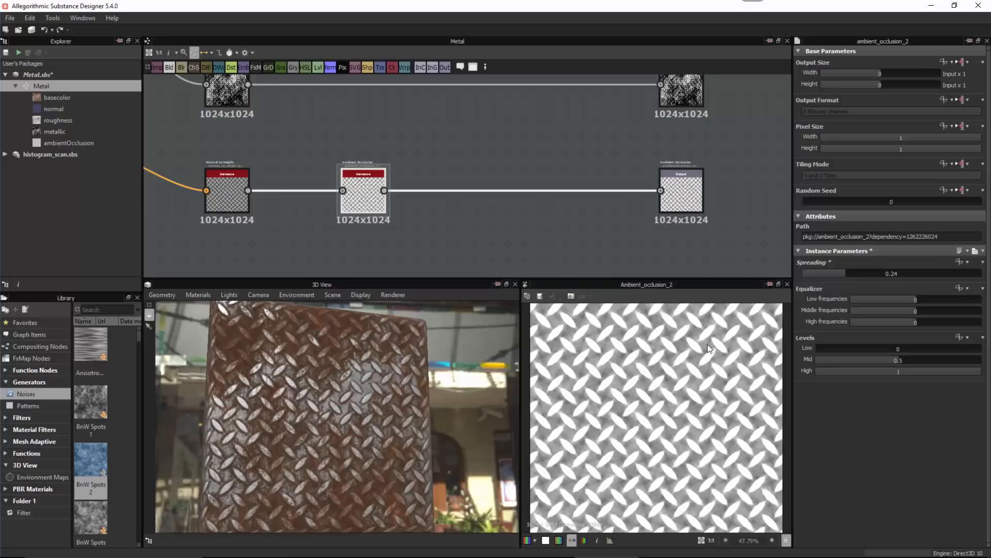
drag(833, 273, 807, 274)
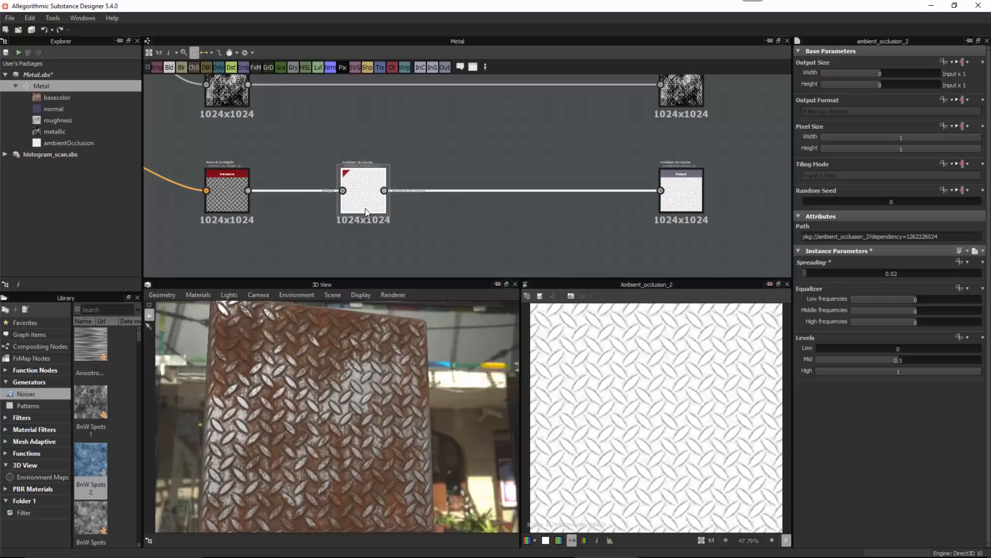
Show the Normal to Height node's parameters and move the Ambient Occlusion node slightly farther away from it.
scroll(395, 220, down, 5)
middle_drag(363, 219, 436, 184)
scroll(336, 165, up, 1)
click(335, 165)
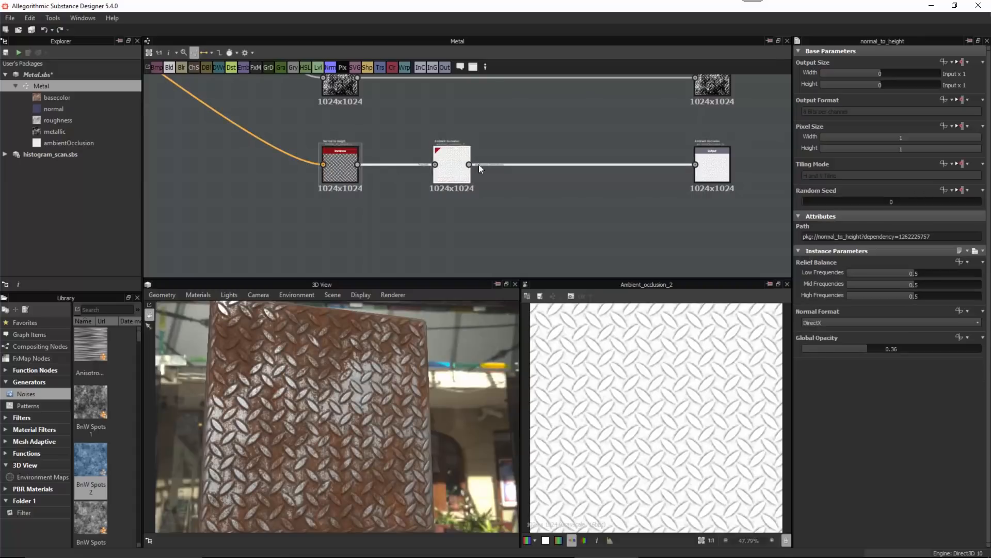
drag(448, 164, 473, 165)
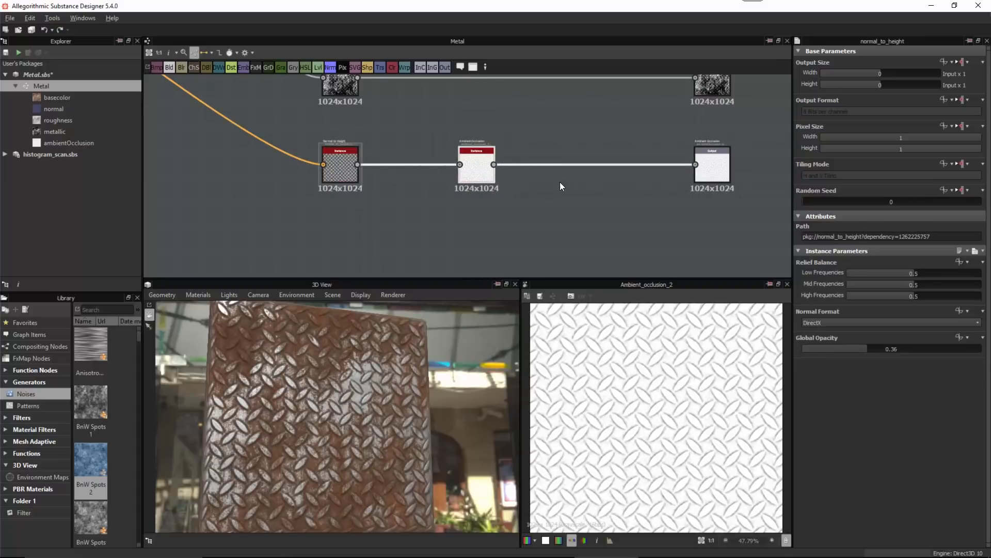
Add an Output node below the Ambient Occlusion branch and give it an RGBA usage of height.
scroll(557, 185, down, 1)
middle_drag(551, 191, 495, 170)
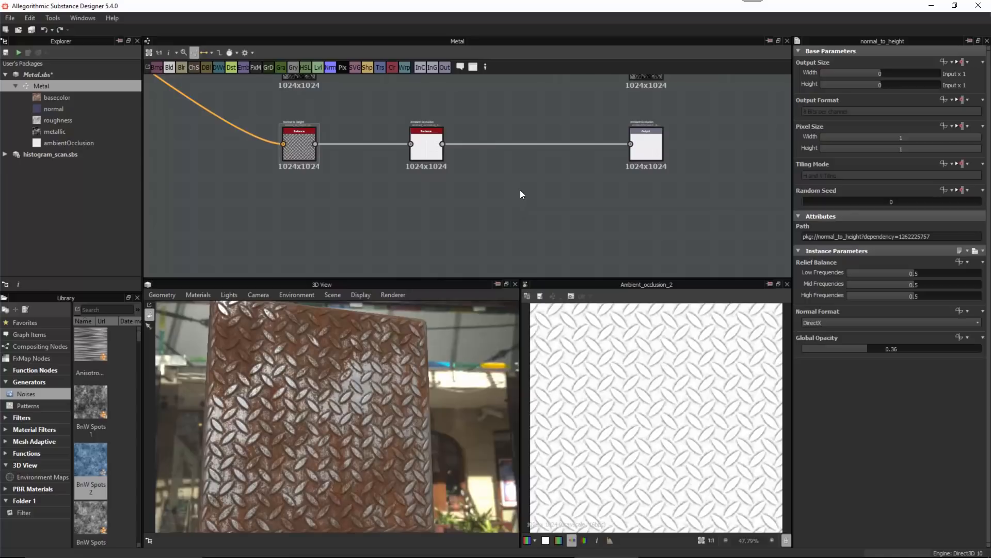
key(space)
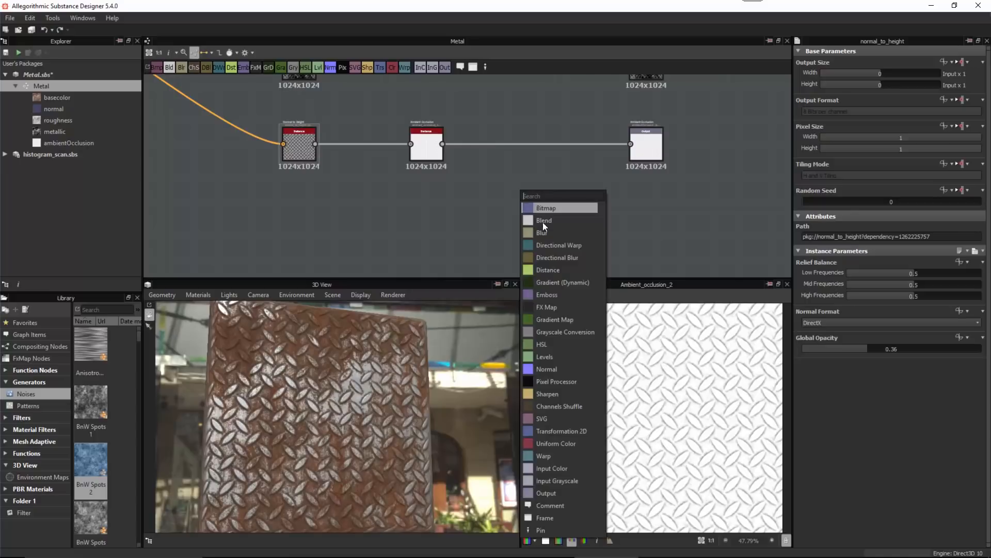
click(560, 491)
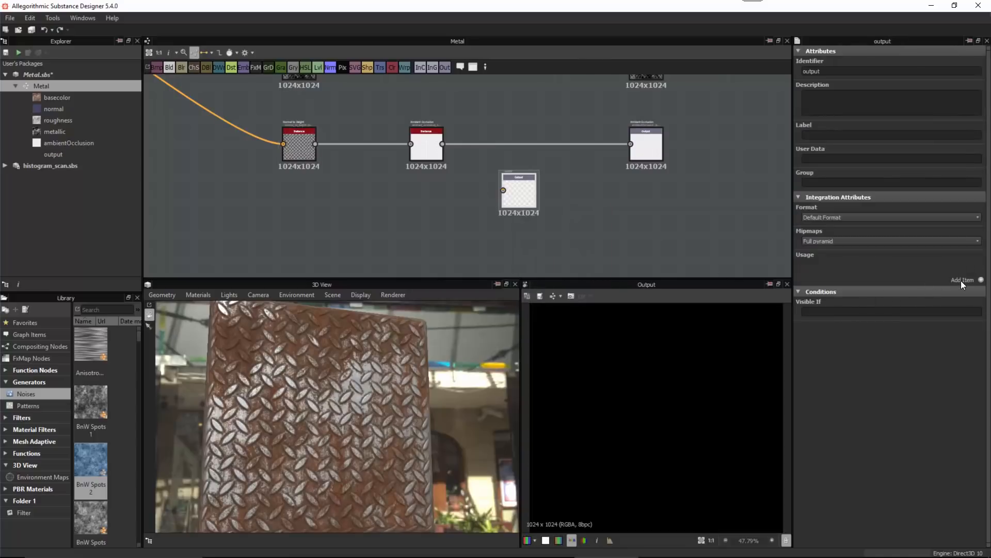
click(981, 280)
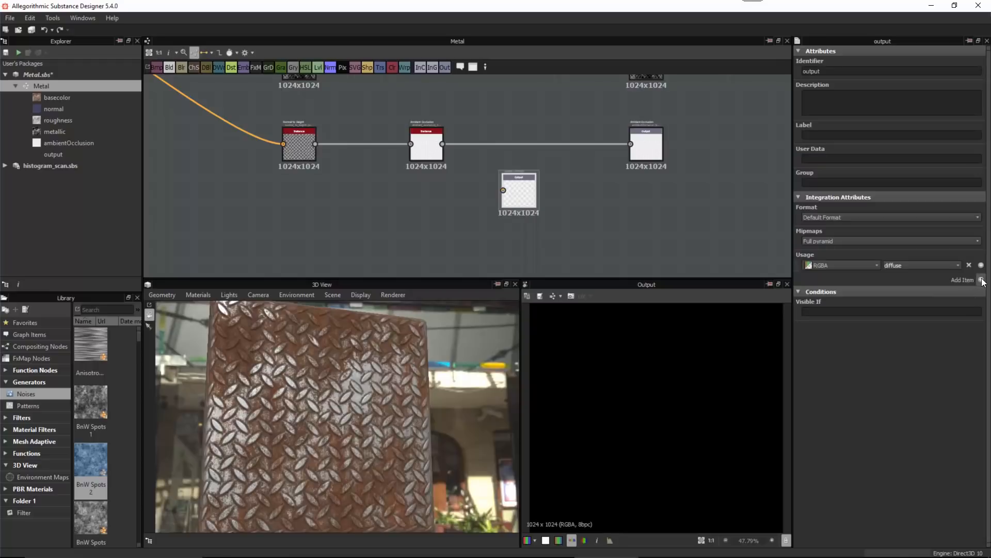
click(956, 265)
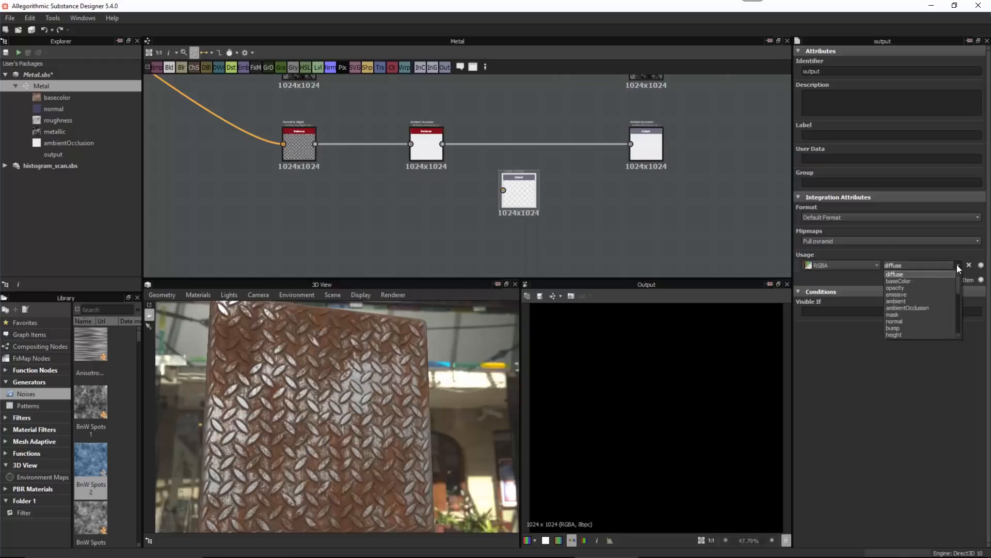
click(894, 334)
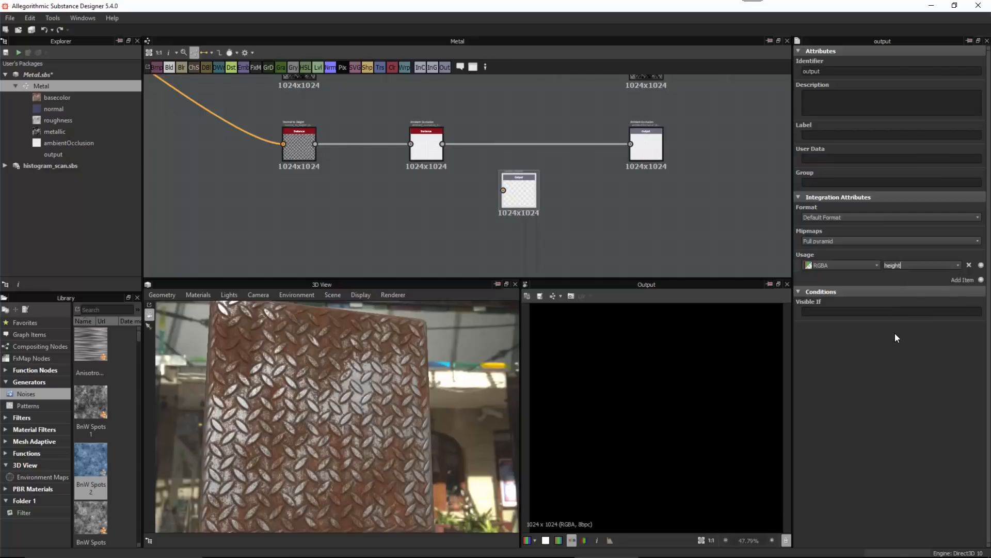
Set the new output's identifier to "height" and its label to "Height".
double_click(812, 72)
text(hei)
click(832, 136)
text(Height)
Feed the Height output from Normal to Height, aligned below the Ambient Occlusion output, and shift the Ambient Occlusion node closer to the outputs.
drag(346, 109, 641, 212)
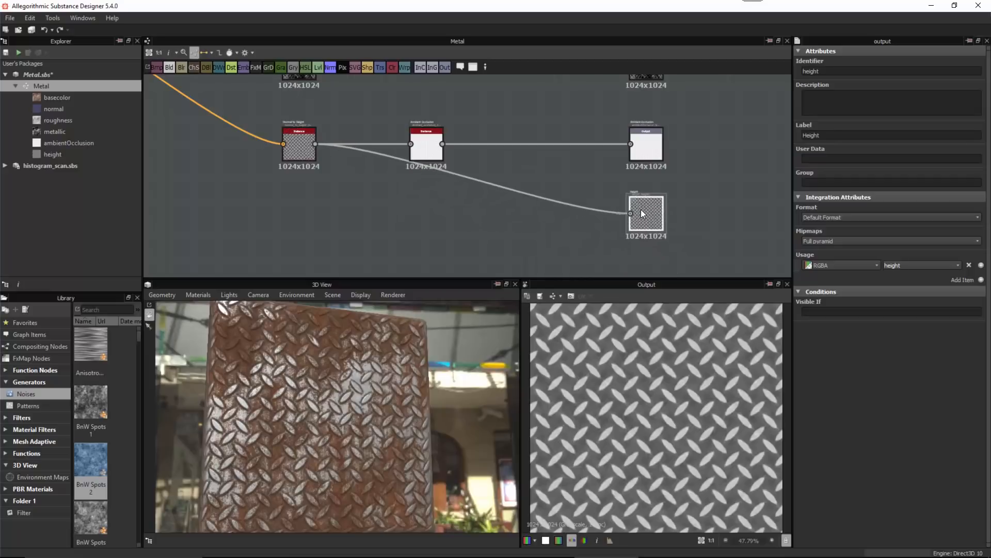
drag(428, 149, 512, 147)
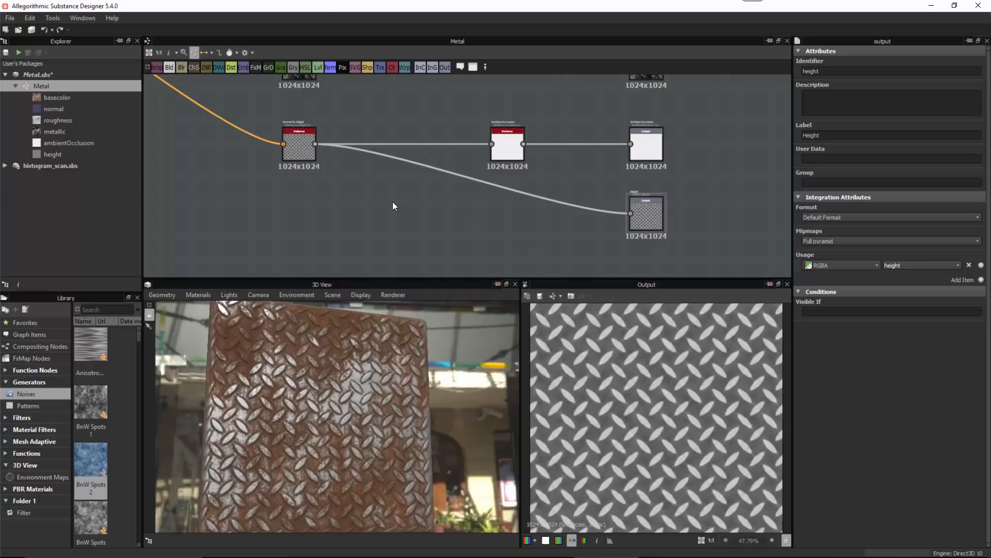
Check the Parallax Occlusion and Tesselation variants of the Default material's physically_metallic_roughness definition in the 3D view.
drag(333, 419, 345, 414)
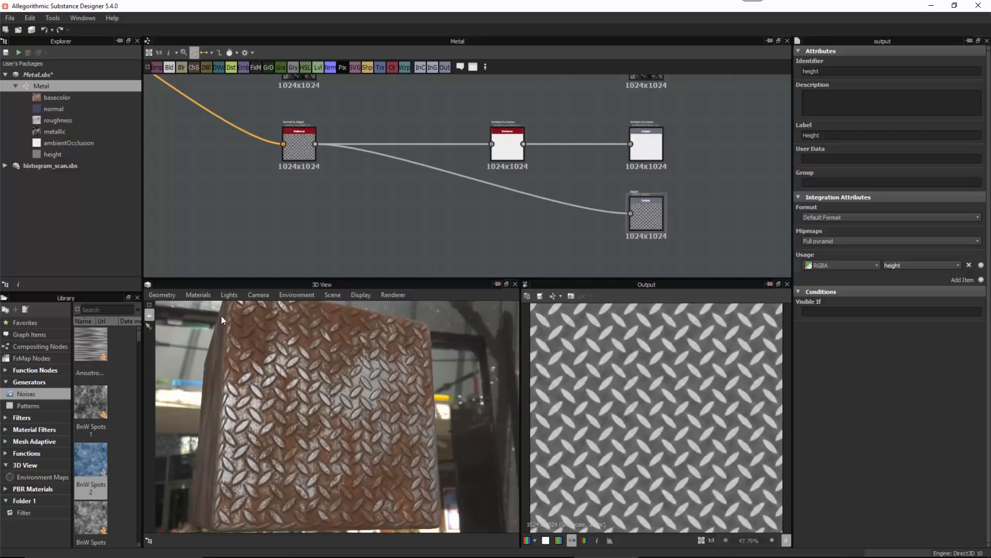
click(200, 293)
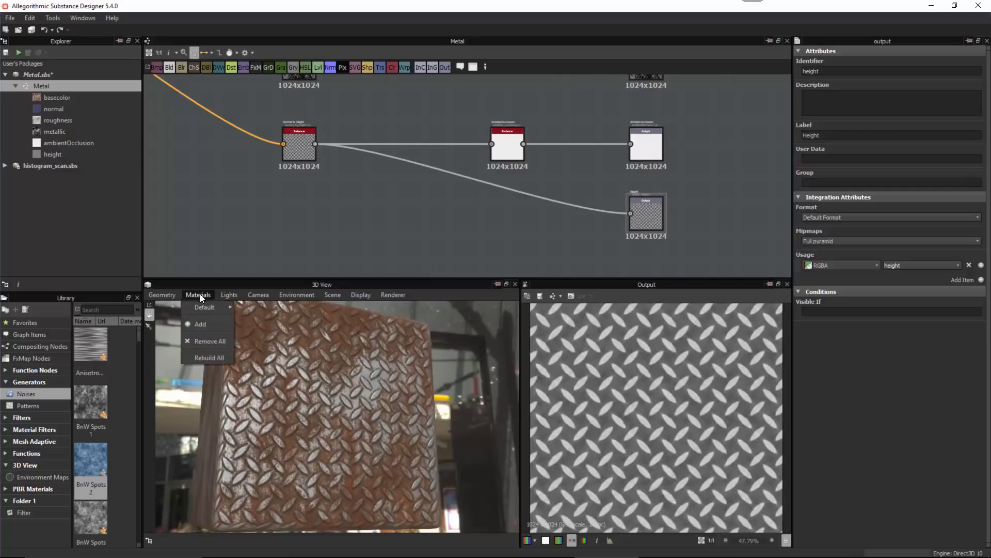
mouse_move(202, 305)
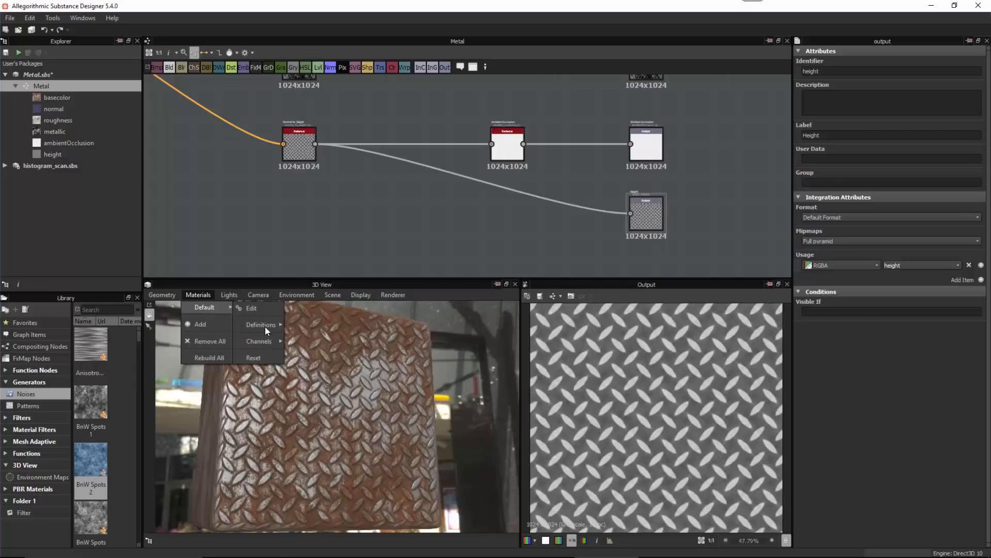
mouse_move(264, 325)
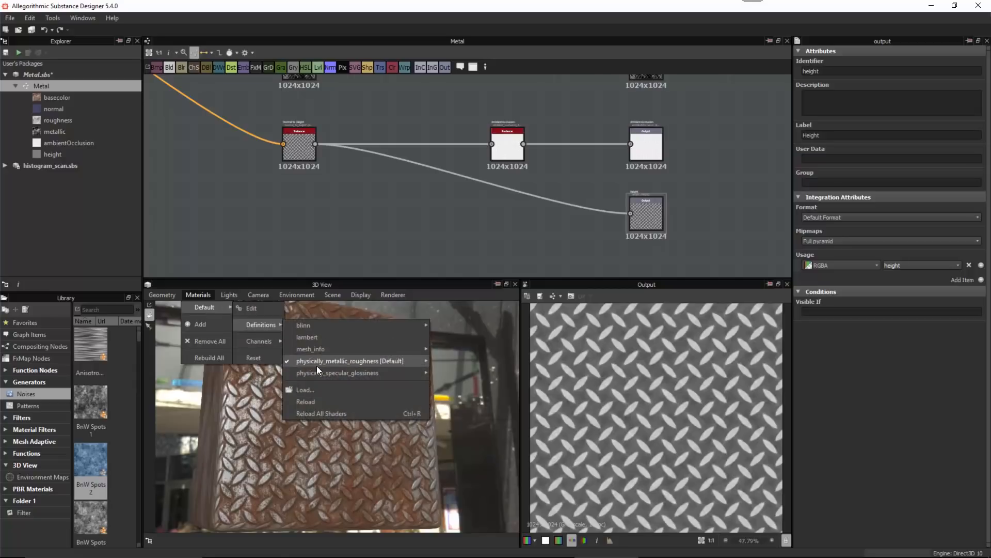
mouse_move(316, 364)
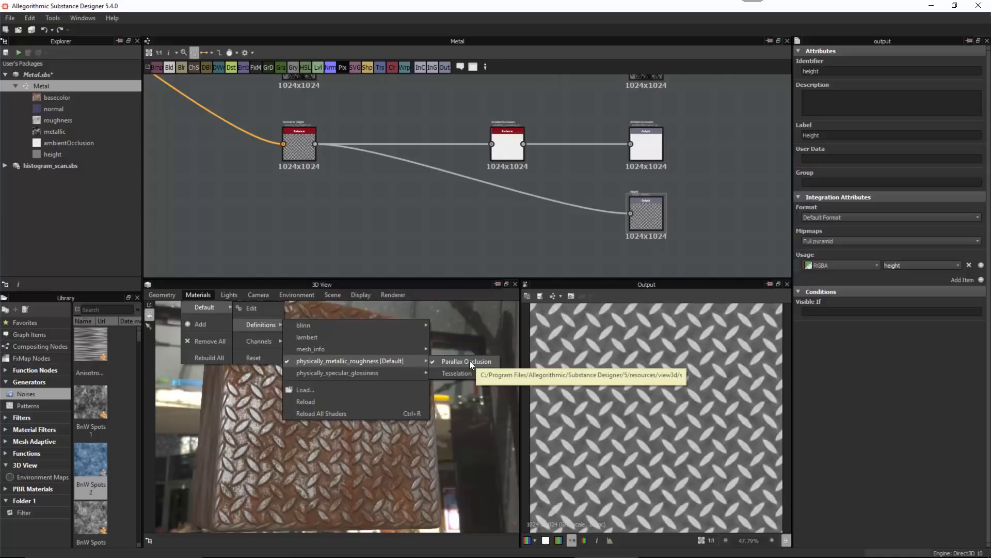
Edit the Default 3D material's height scale, trying 0 and settling on 0.706, while comparing the relief on the cube.
click(253, 307)
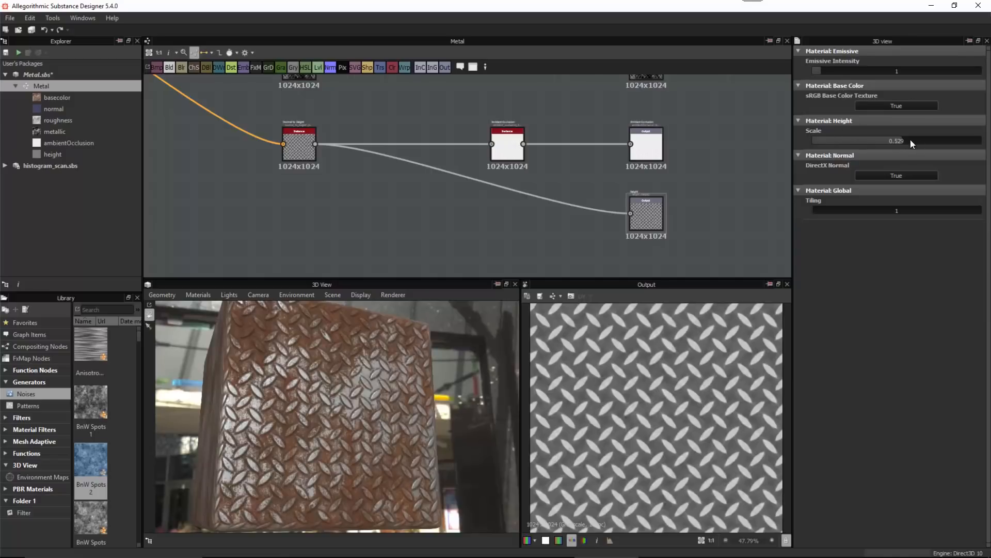
drag(909, 140, 790, 138)
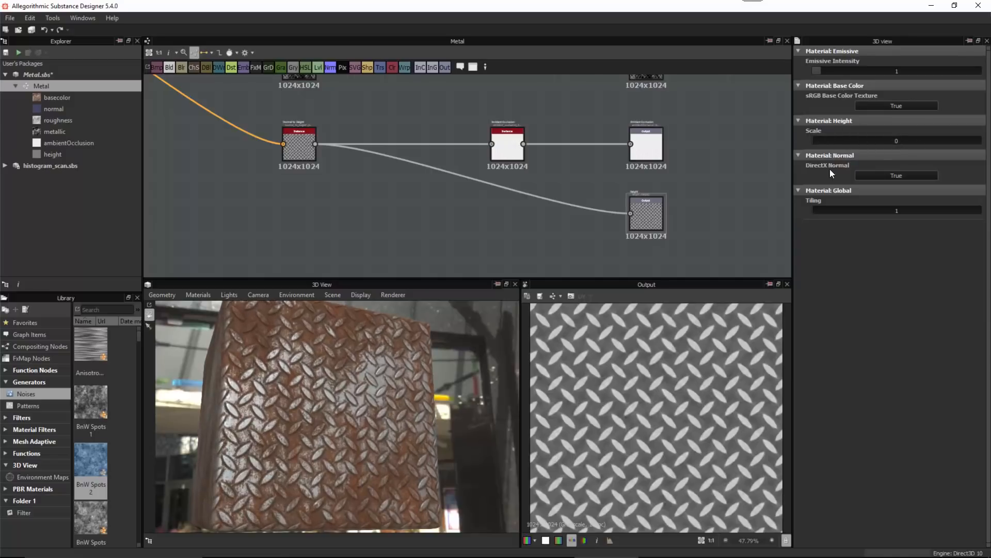
drag(392, 394, 367, 398)
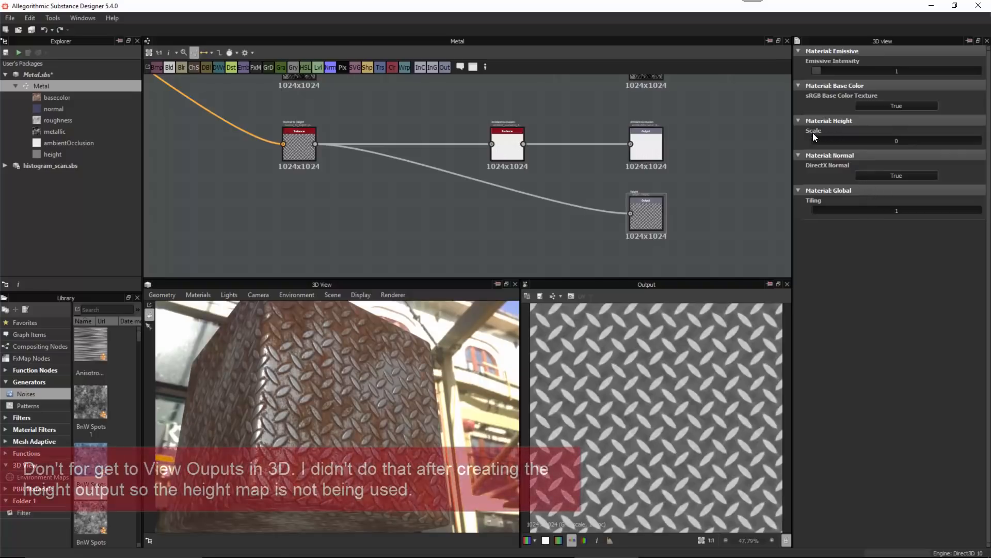
drag(825, 142, 931, 153)
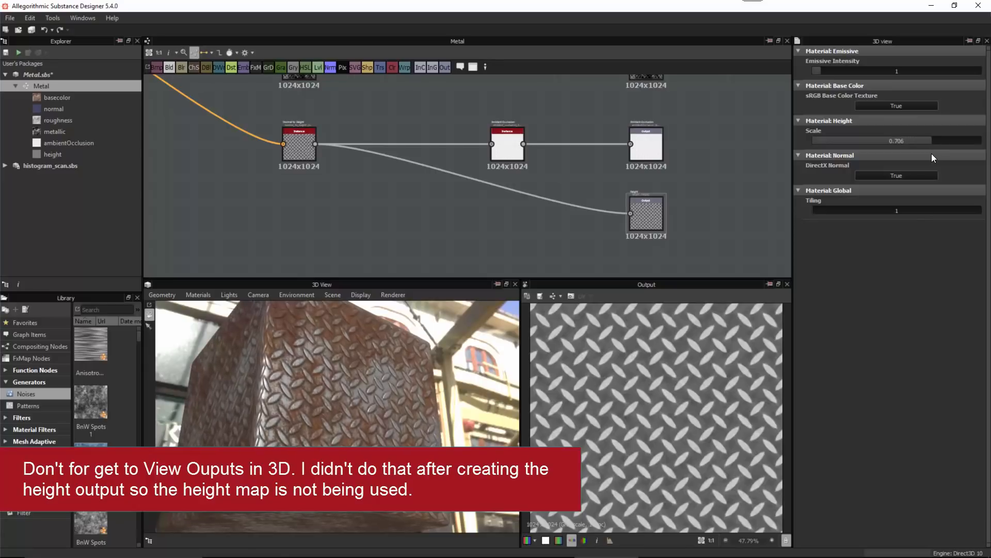
drag(468, 374, 433, 374)
click(300, 145)
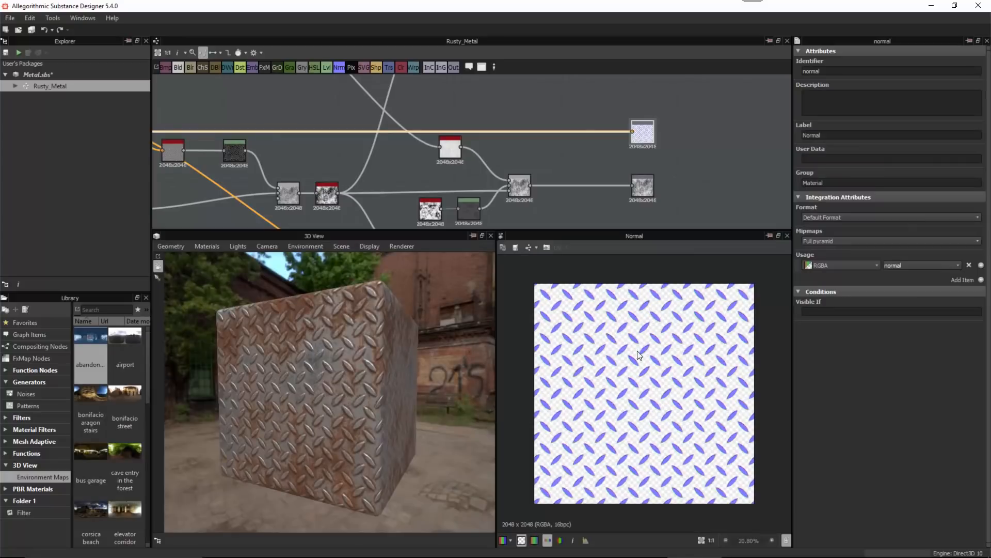
Examine the Rusty_Metal graph's Normal output on the cube and in the 2D view, with its alpha display off and back on.
scroll(639, 386, up, 1)
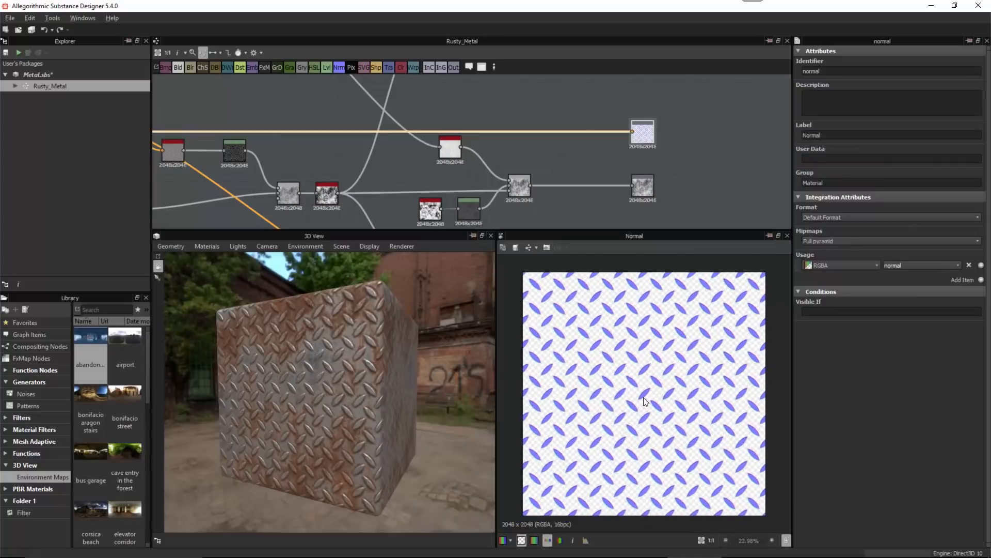
drag(339, 373, 302, 382)
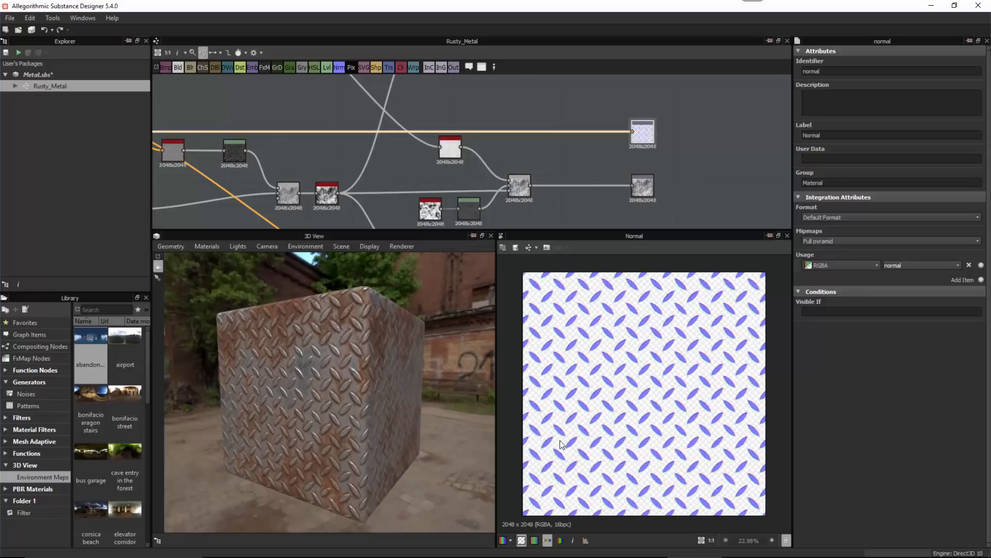
click(522, 540)
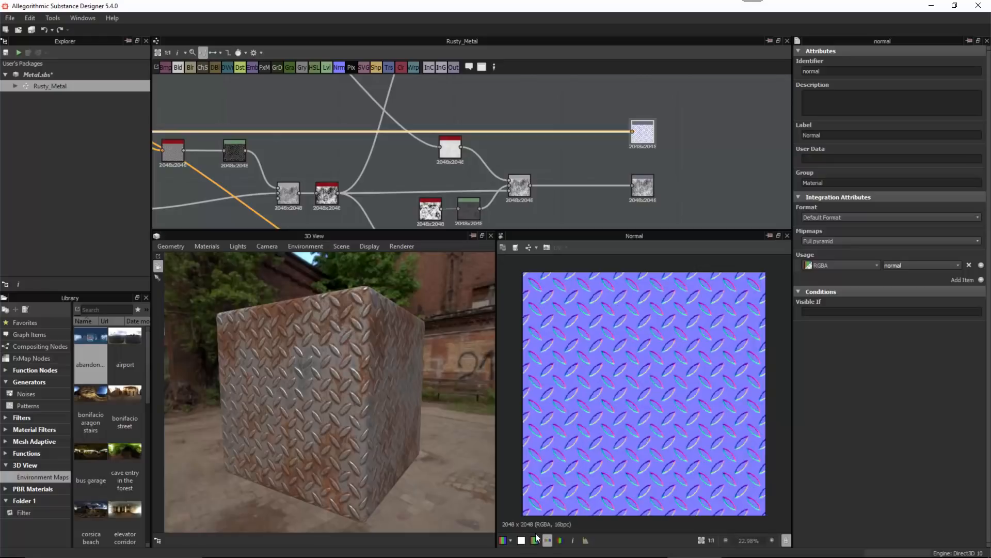
click(521, 540)
scroll(548, 124, up, 2)
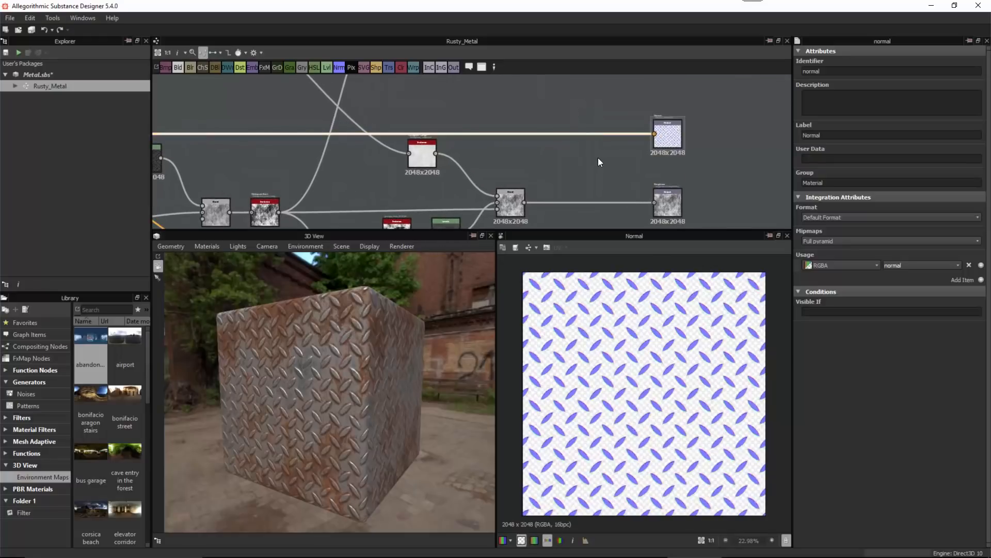
scroll(589, 155, down, 2)
middle_drag(577, 149, 547, 155)
scroll(594, 150, up, 3)
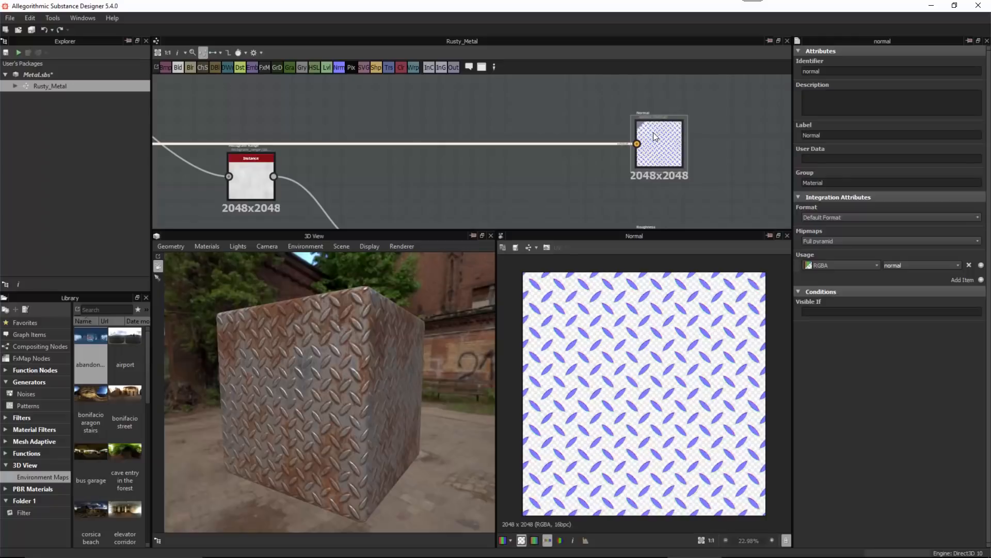
Insert a Levels node on the link feeding the Normal output and place it directly beside that output.
click(327, 66)
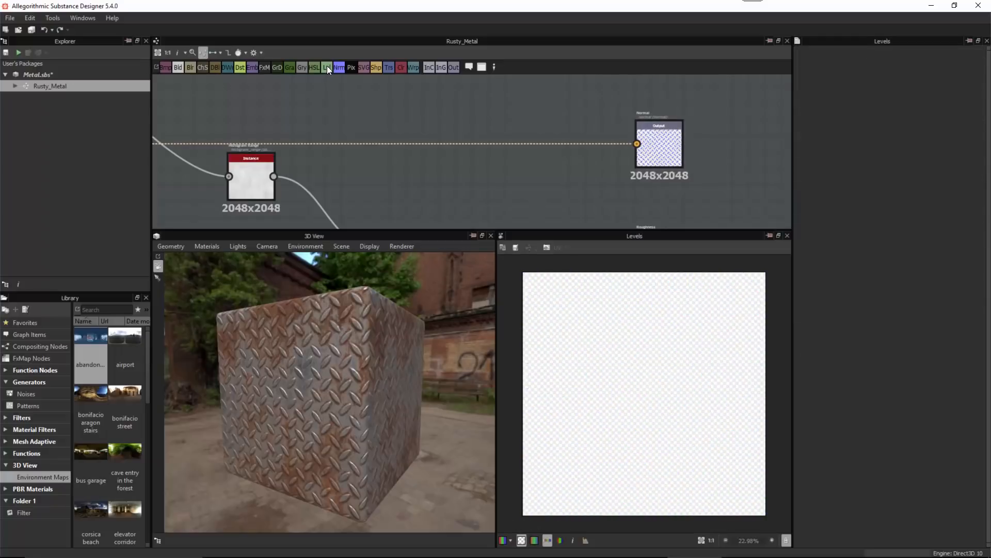
scroll(374, 135, down, 3)
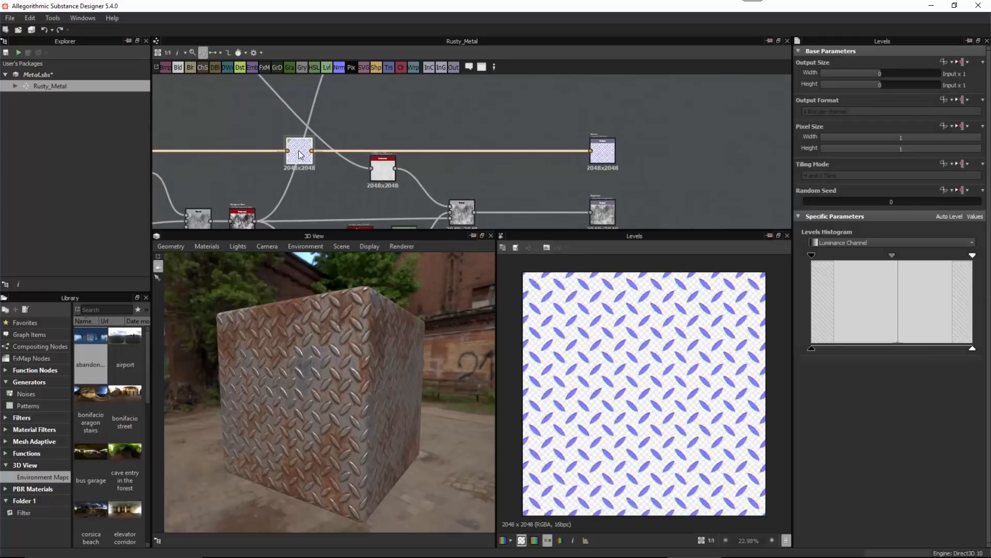
drag(297, 151, 559, 150)
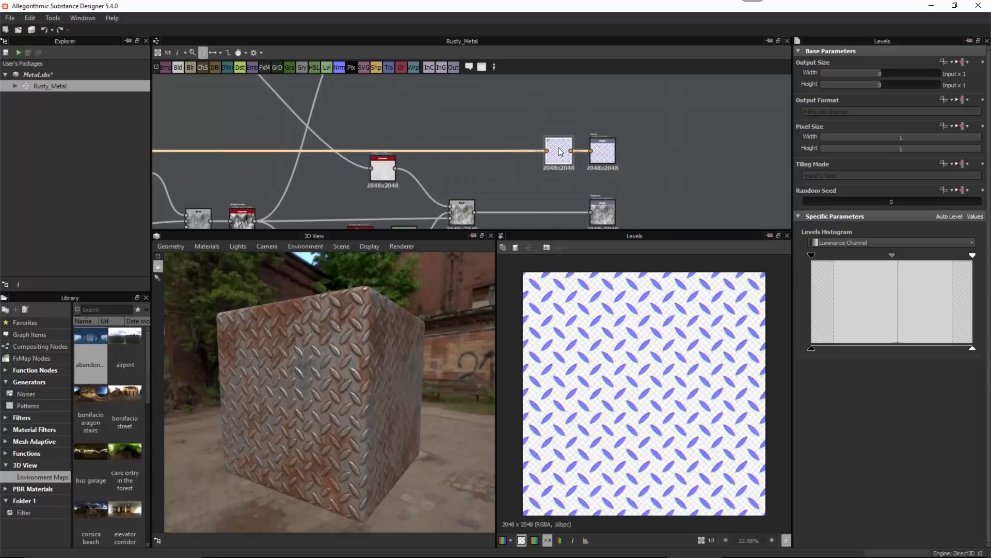
In the Levels node before the Normal output, raise the Alpha Channel's output black level to maximum, making the alpha fully opaque.
scroll(589, 137, up, 3)
middle_drag(613, 193, 502, 156)
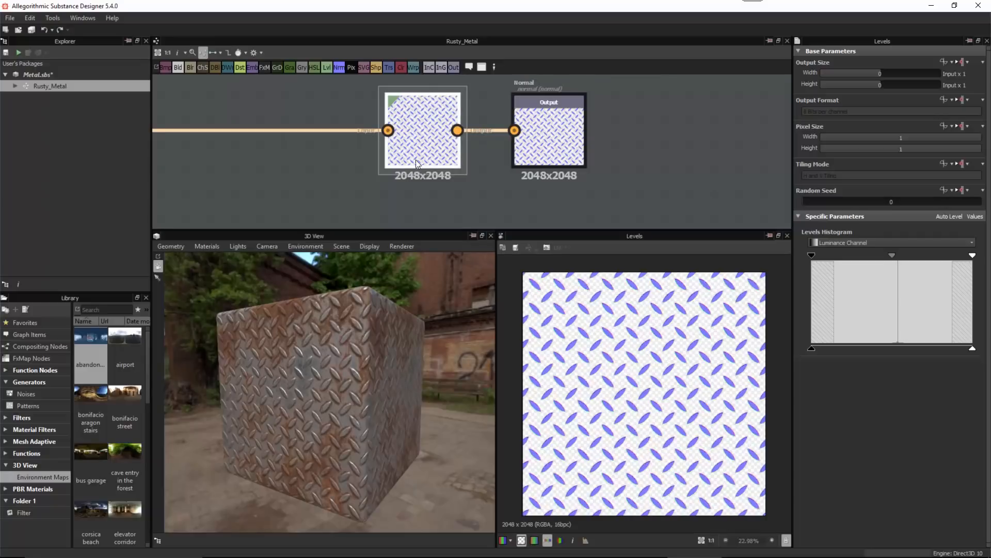
click(438, 131)
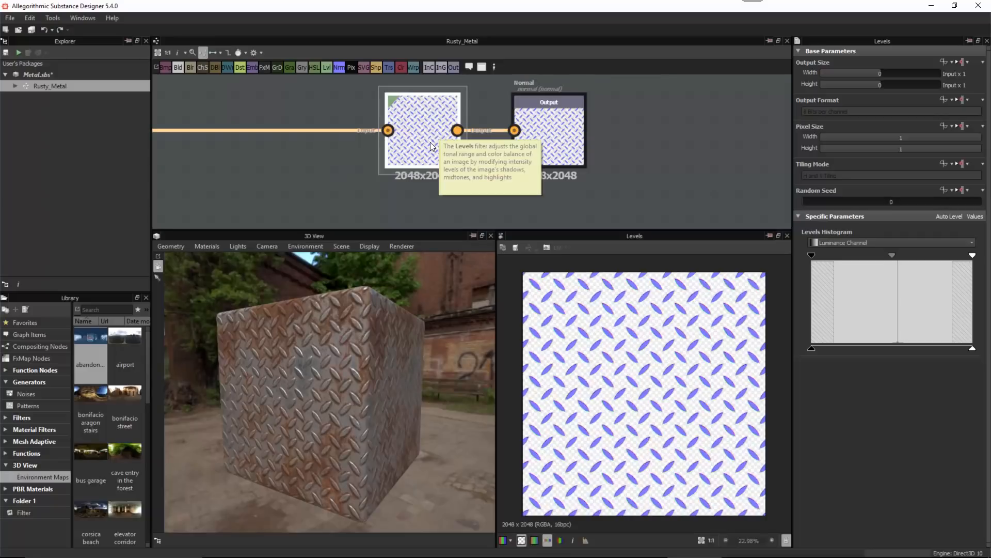
click(836, 242)
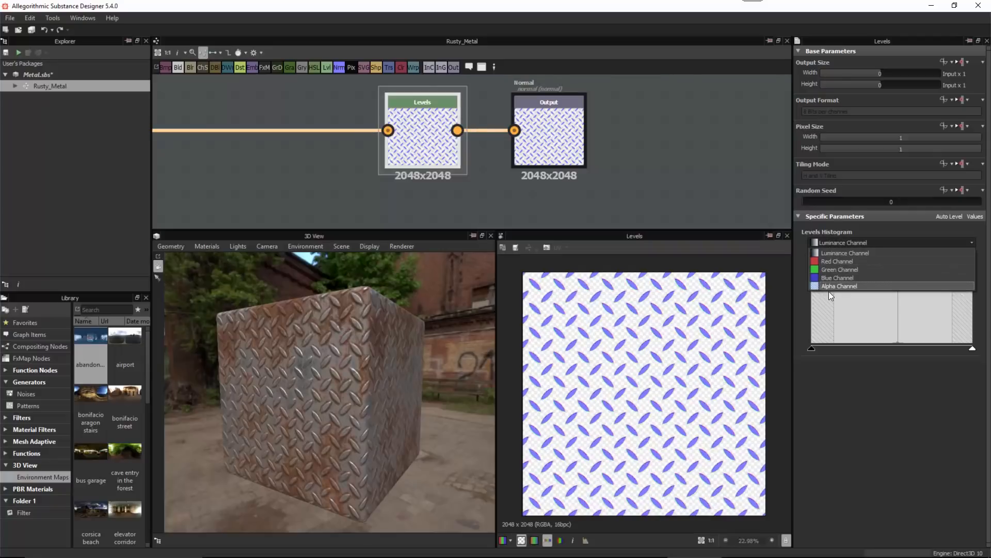
click(829, 287)
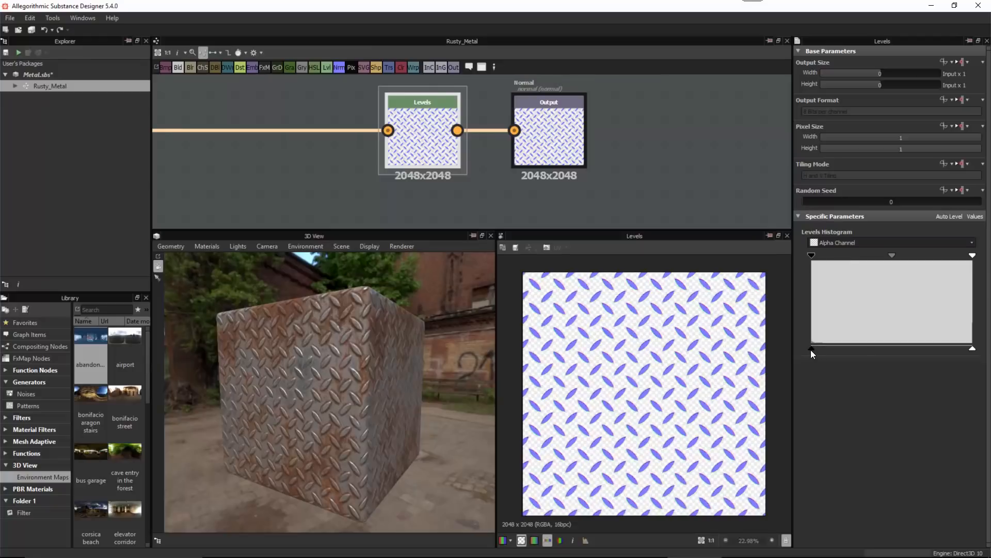
drag(811, 349, 971, 349)
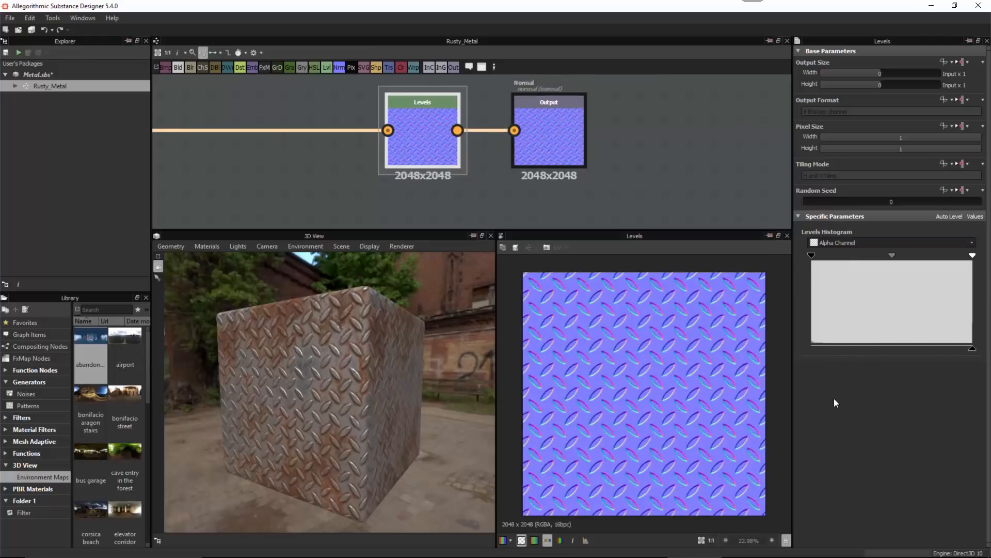